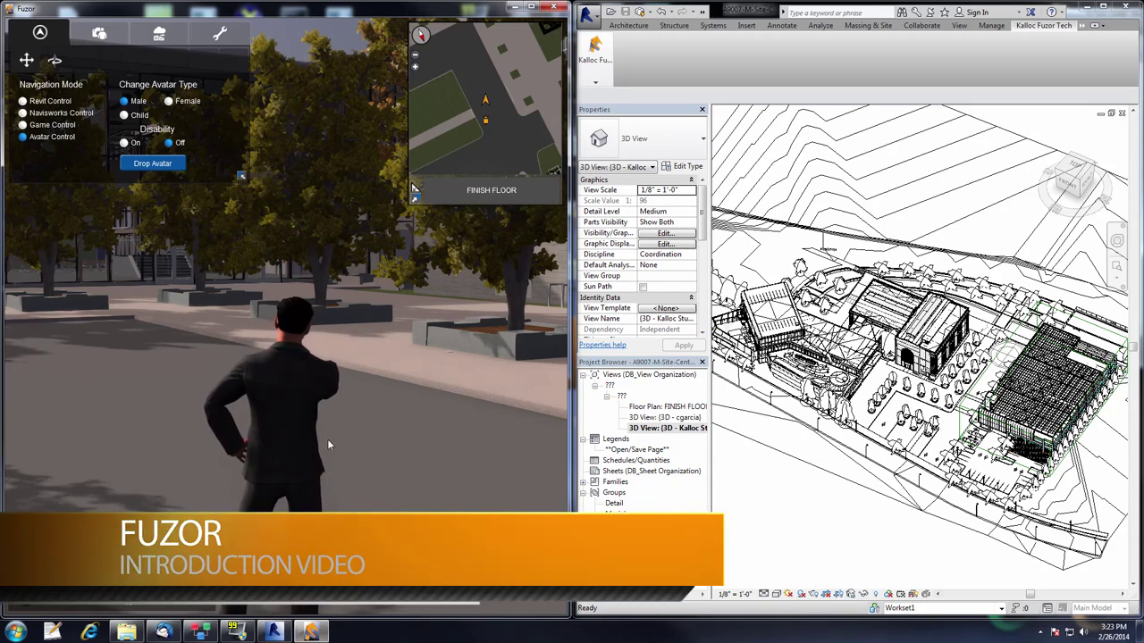
# In Revit, open the Fuzor Linkfile Manager and accept all the listed linked documents for syncing
pyautogui.moveTo(333, 439); pyautogui.dragTo(332, 439, button='right')
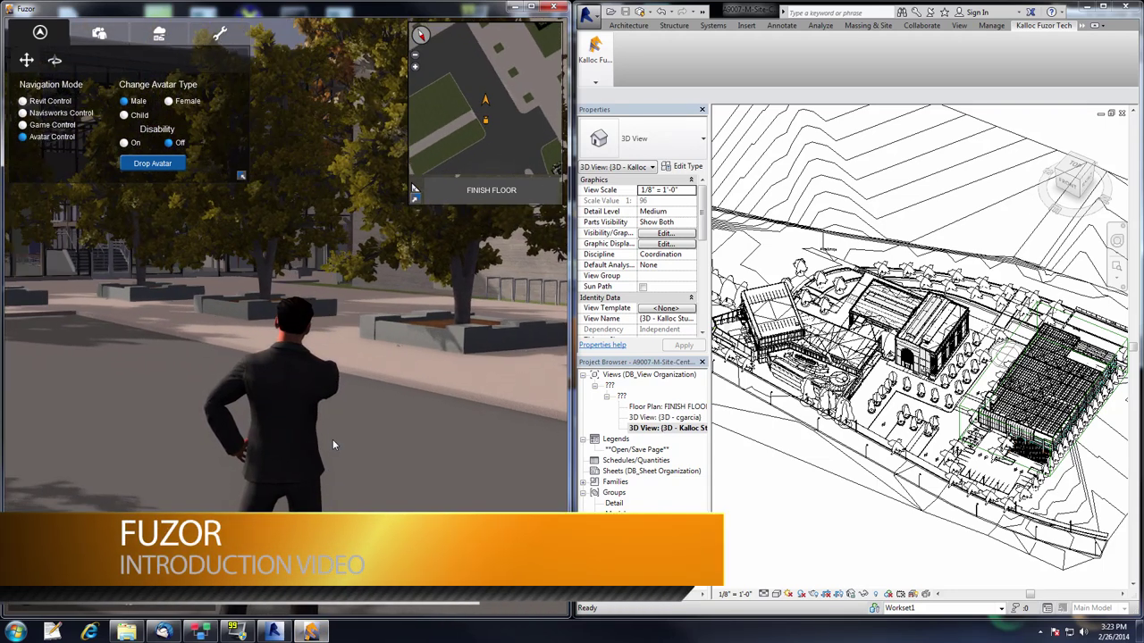
pyautogui.click(848, 49)
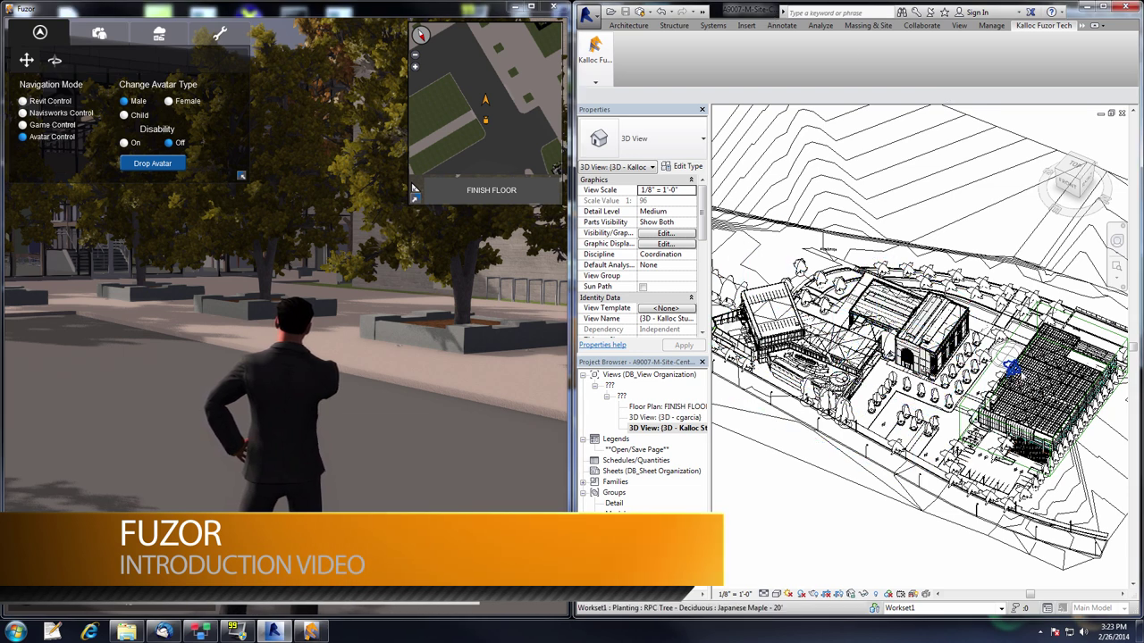
pyautogui.click(595, 56)
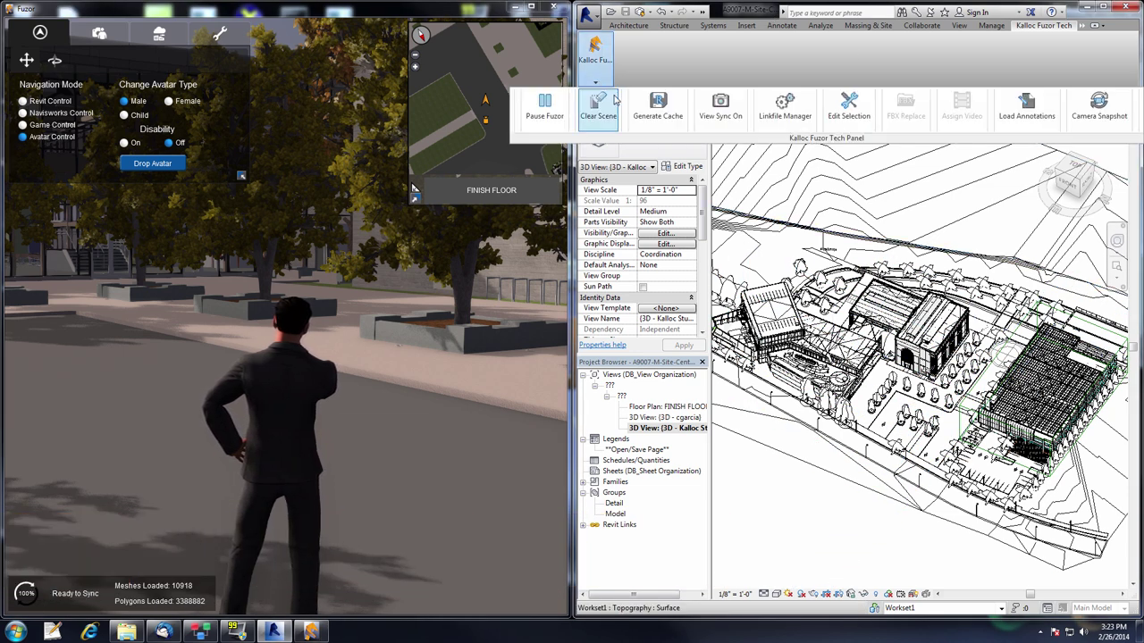
pyautogui.click(784, 104)
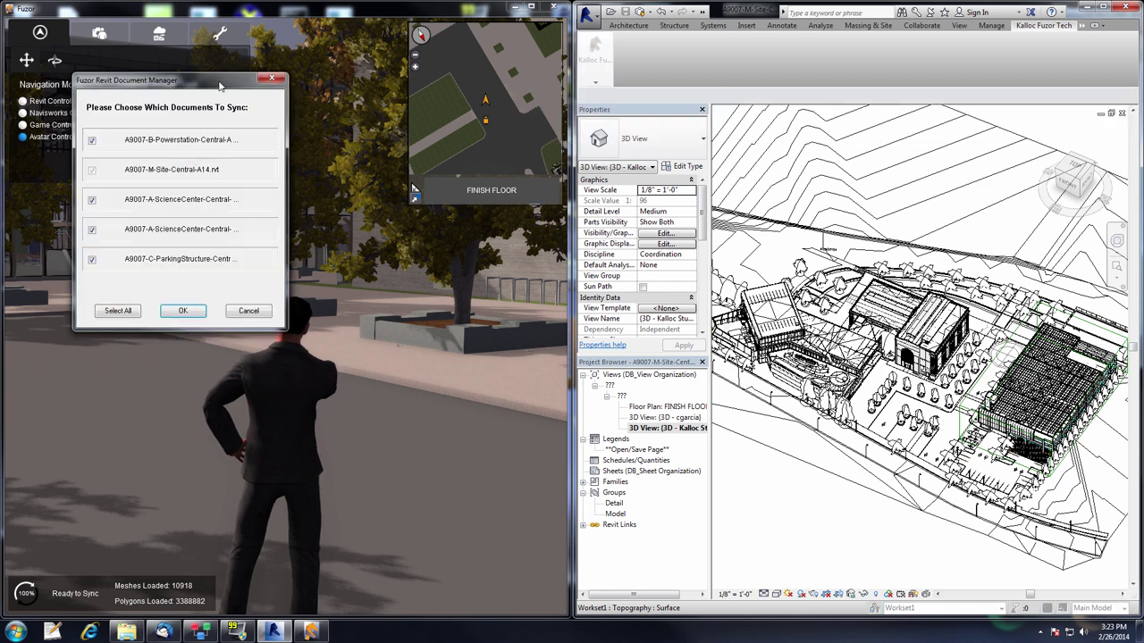
pyautogui.moveTo(220, 85); pyautogui.dragTo(557, 207)
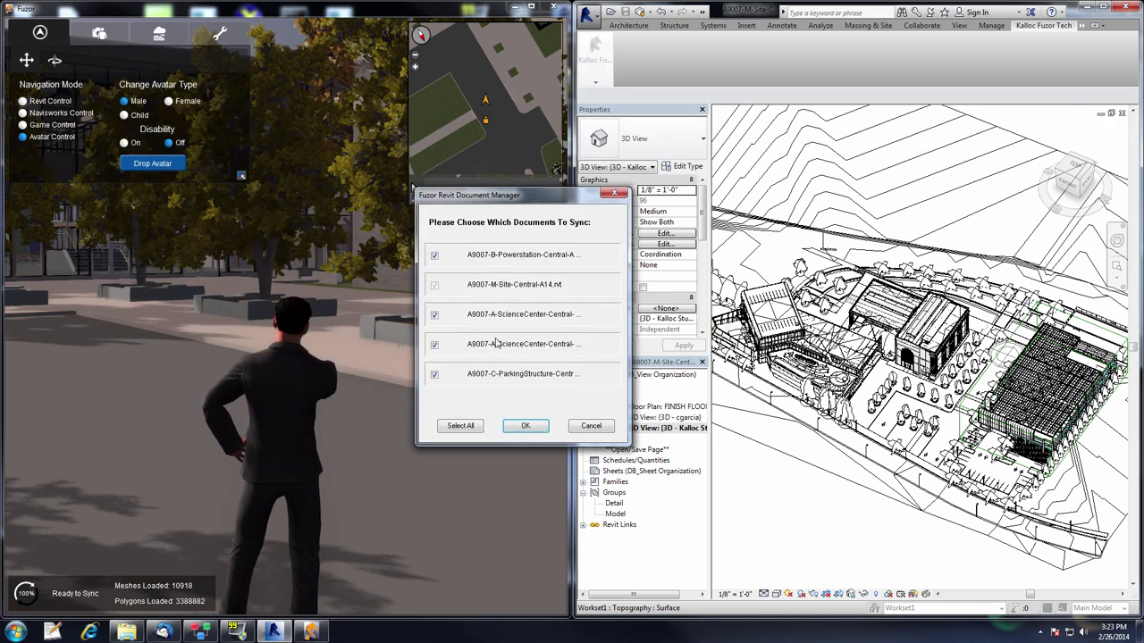
pyautogui.click(523, 427)
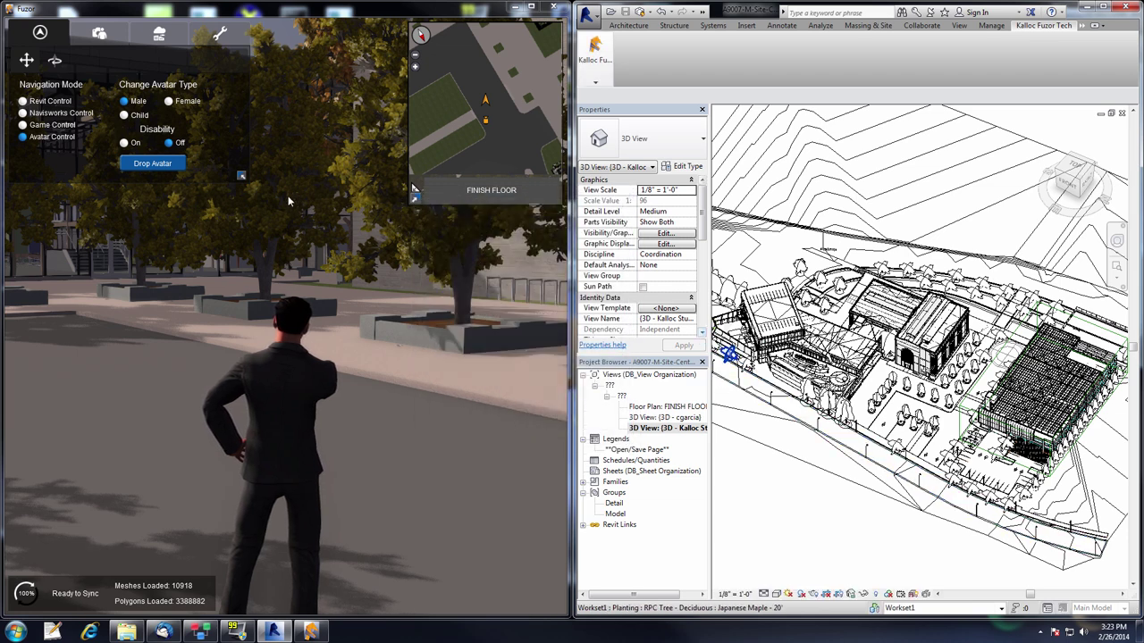
# In Fuzor, switch the navigation mode to Game Control and fly the camera above the road and tree planters
pyautogui.click(51, 126)
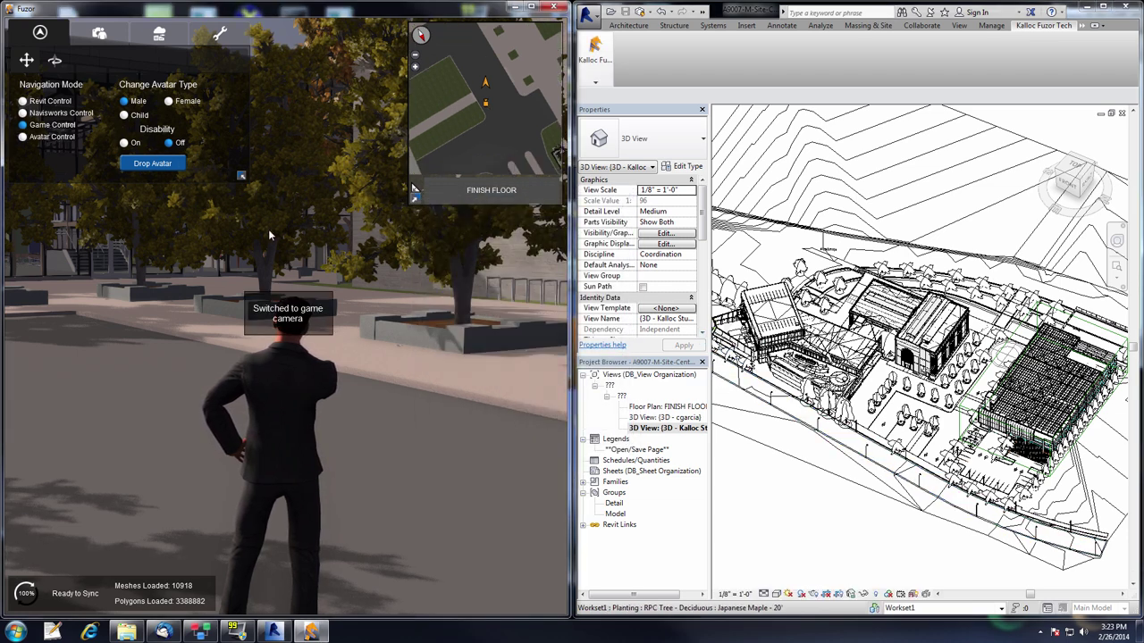
pyautogui.press('s')
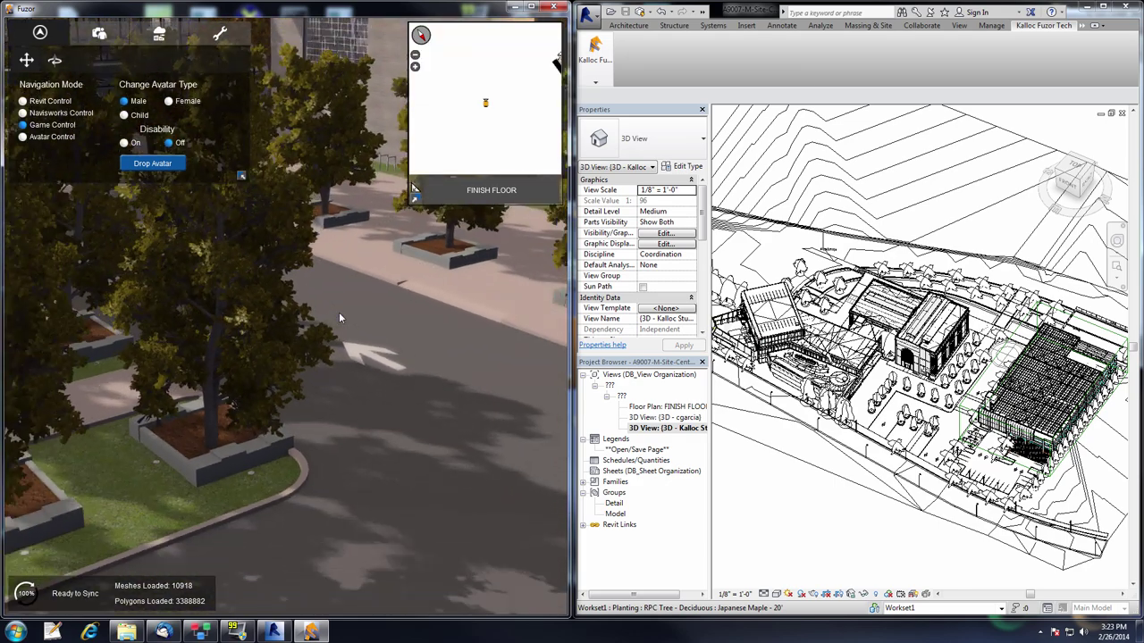
pyautogui.moveTo(340, 318); pyautogui.dragTo(315, 301, button='right')
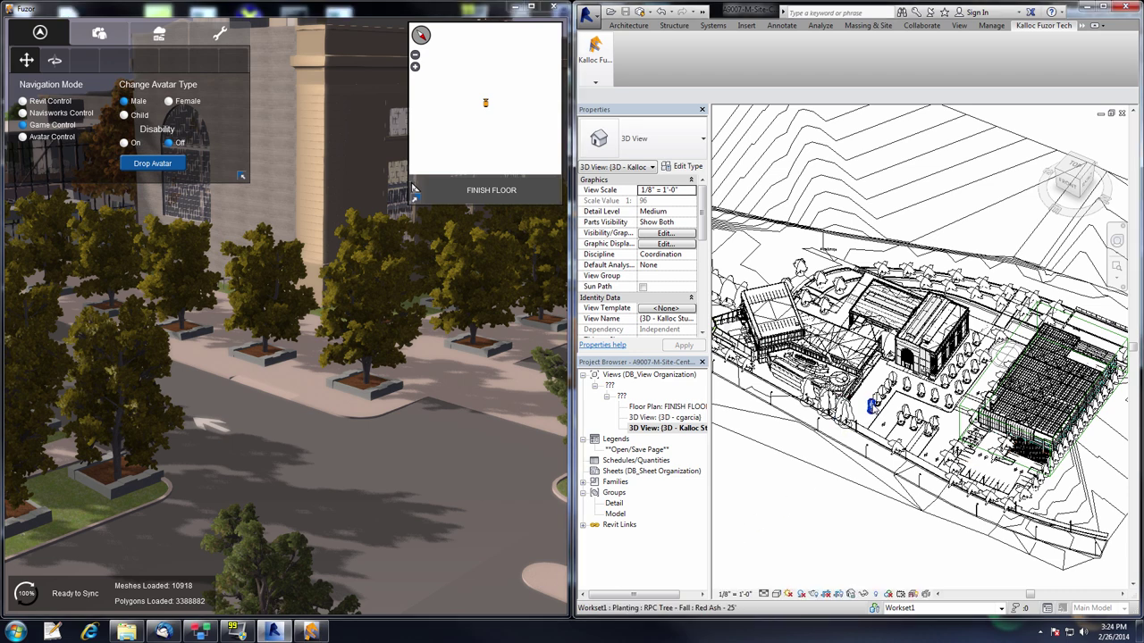
pyautogui.moveTo(355, 335); pyautogui.dragTo(320, 322, button='right')
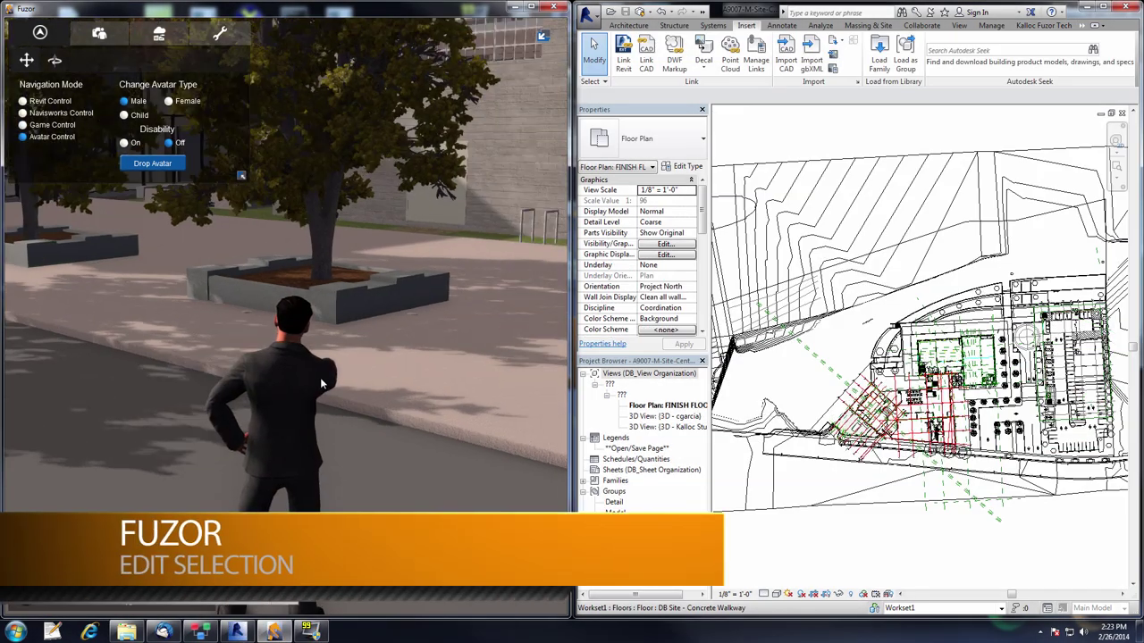
# Walk the avatar to the raised tree planter, select the planter and send it to Revit with Edit Selection
pyautogui.press('w')
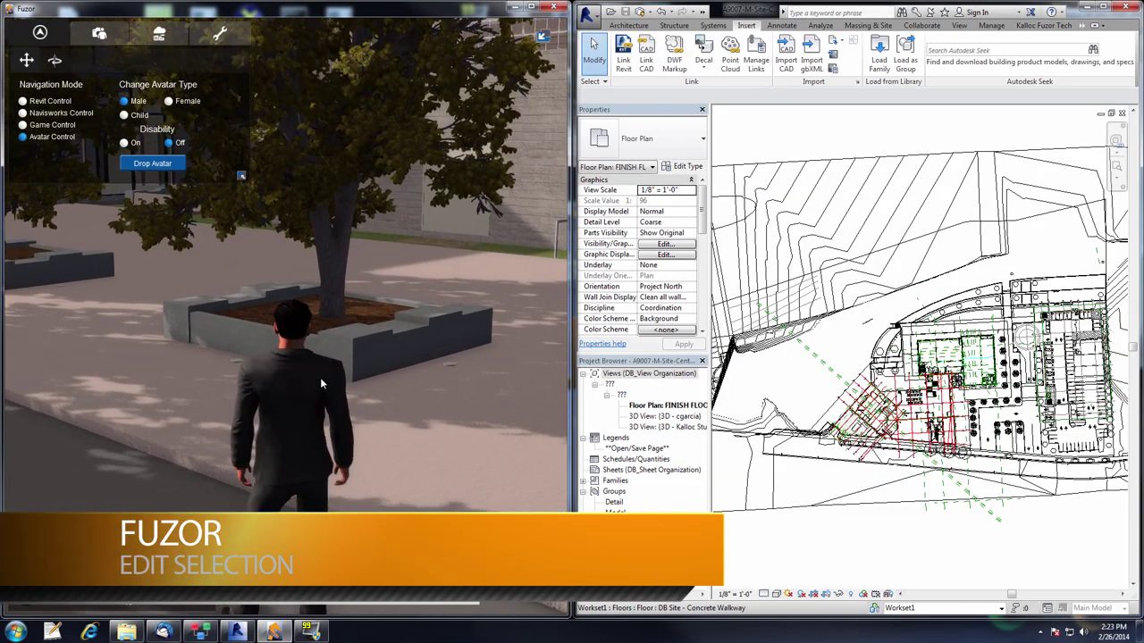
pyautogui.click(356, 336)
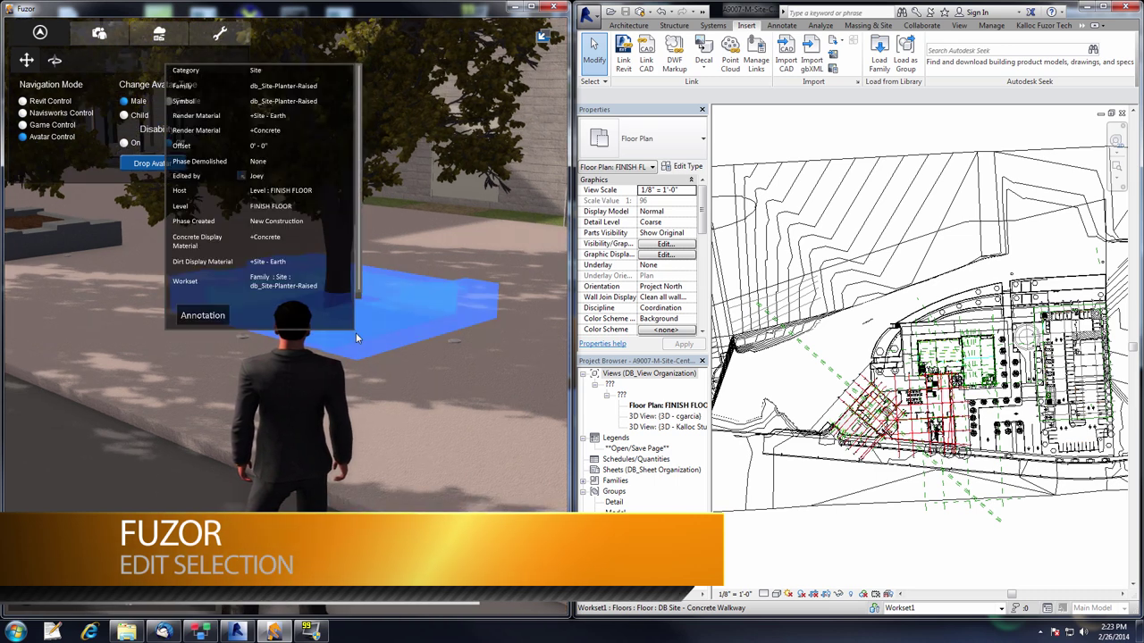
pyautogui.click(1041, 25)
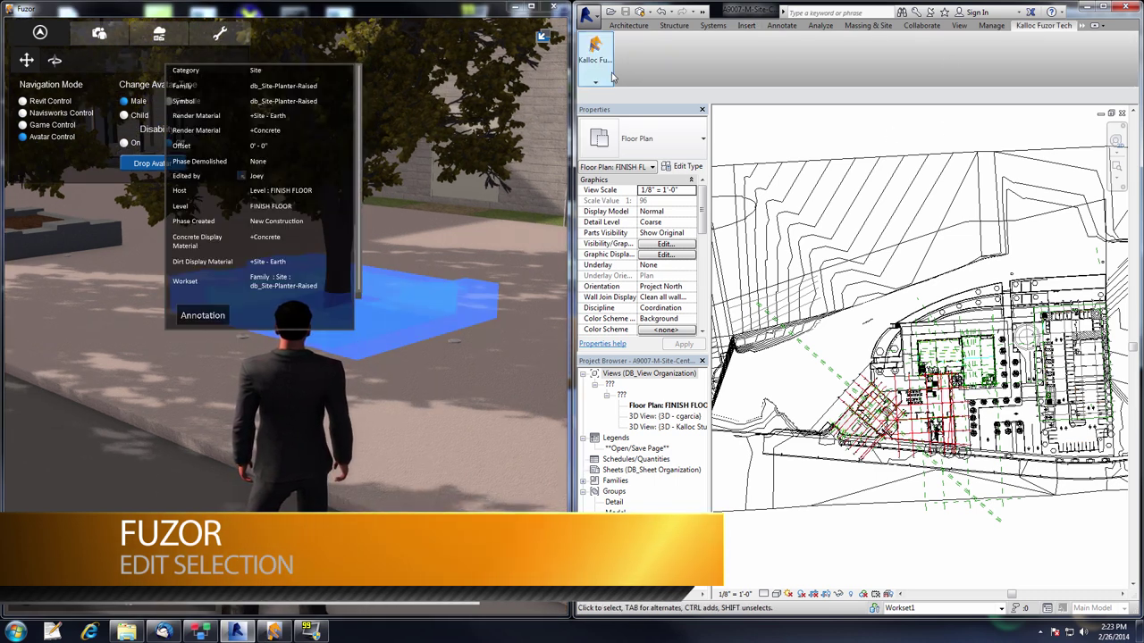
pyautogui.click(595, 57)
pyautogui.click(848, 107)
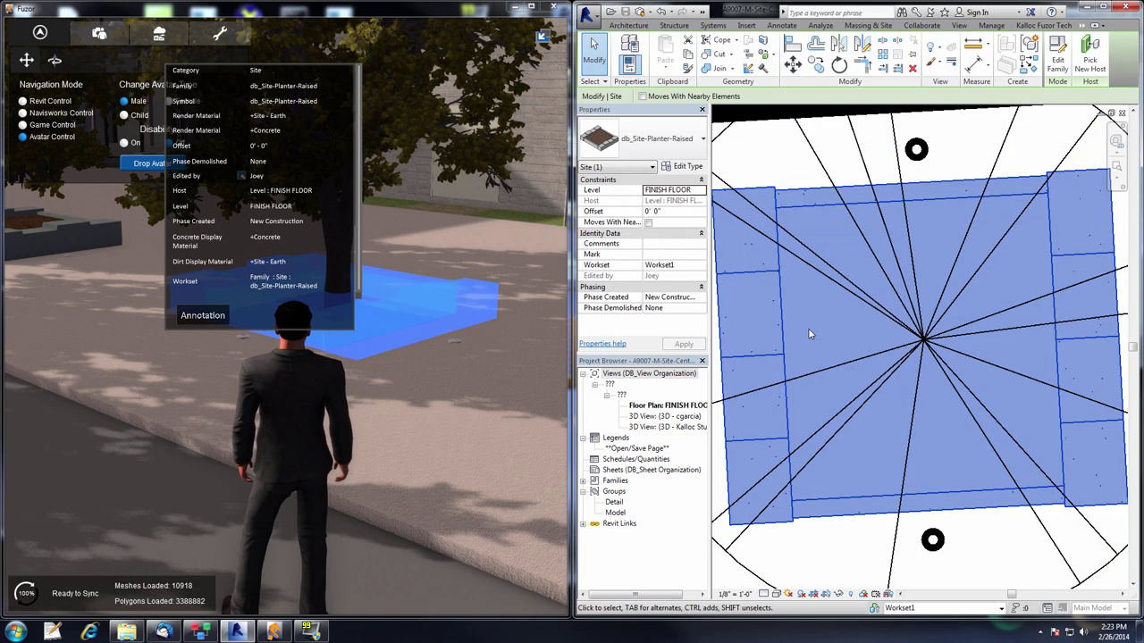
# Set the Concrete Display Material of the db_Site-Planter-Raised type to "Stone, Natural Soldier"
pyautogui.scroll(-5, 808, 334)
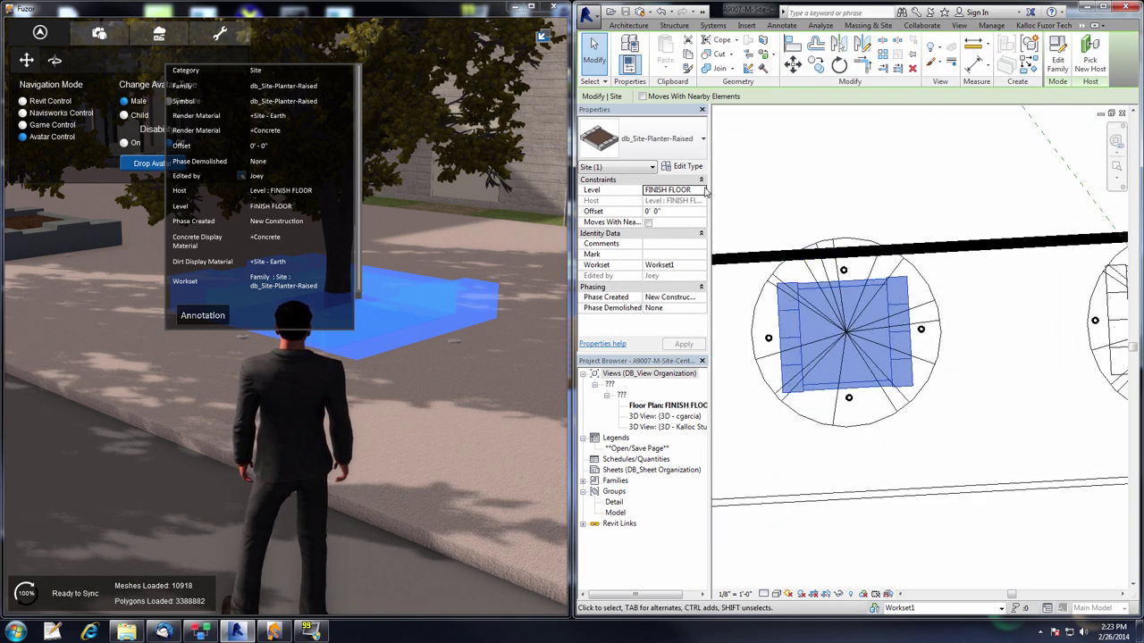
pyautogui.click(686, 167)
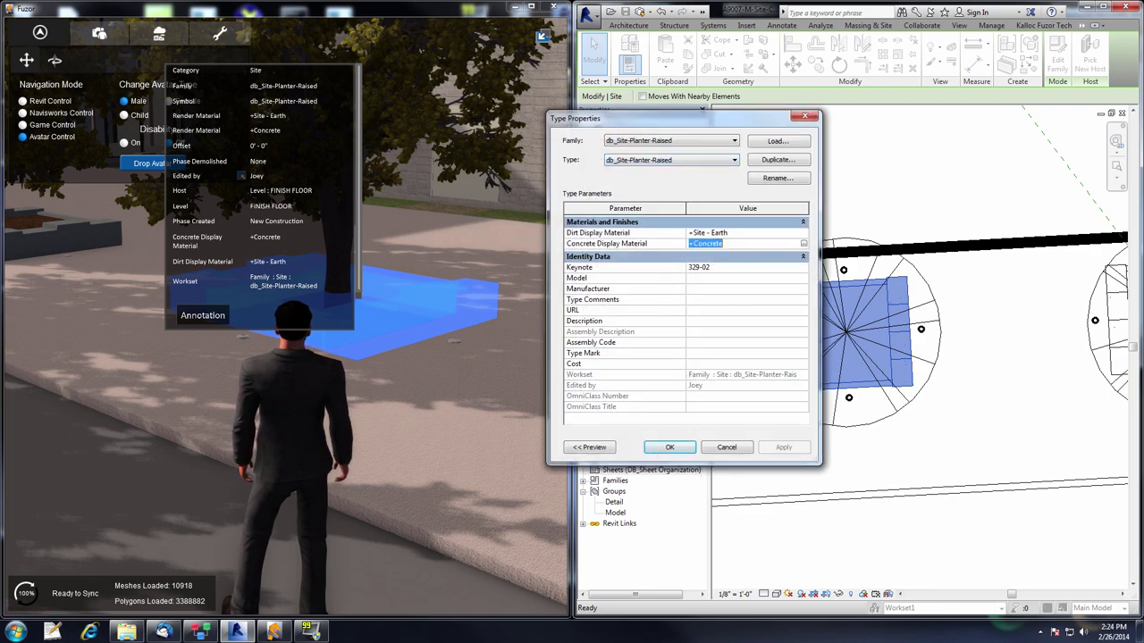
pyautogui.click(803, 243)
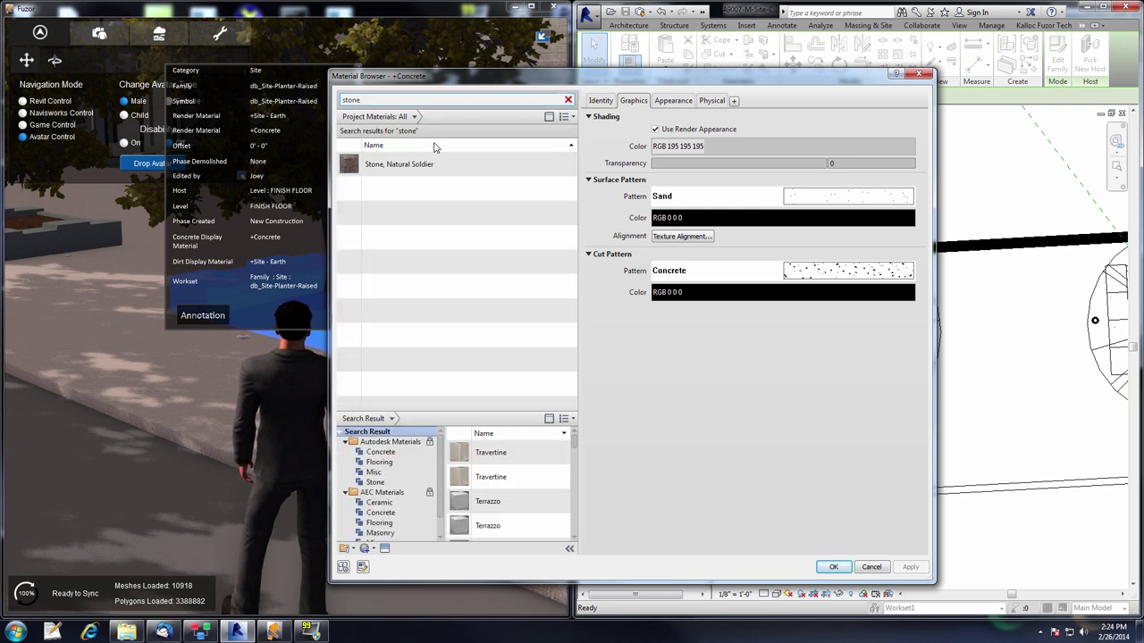
pyautogui.click(428, 166)
pyautogui.click(835, 567)
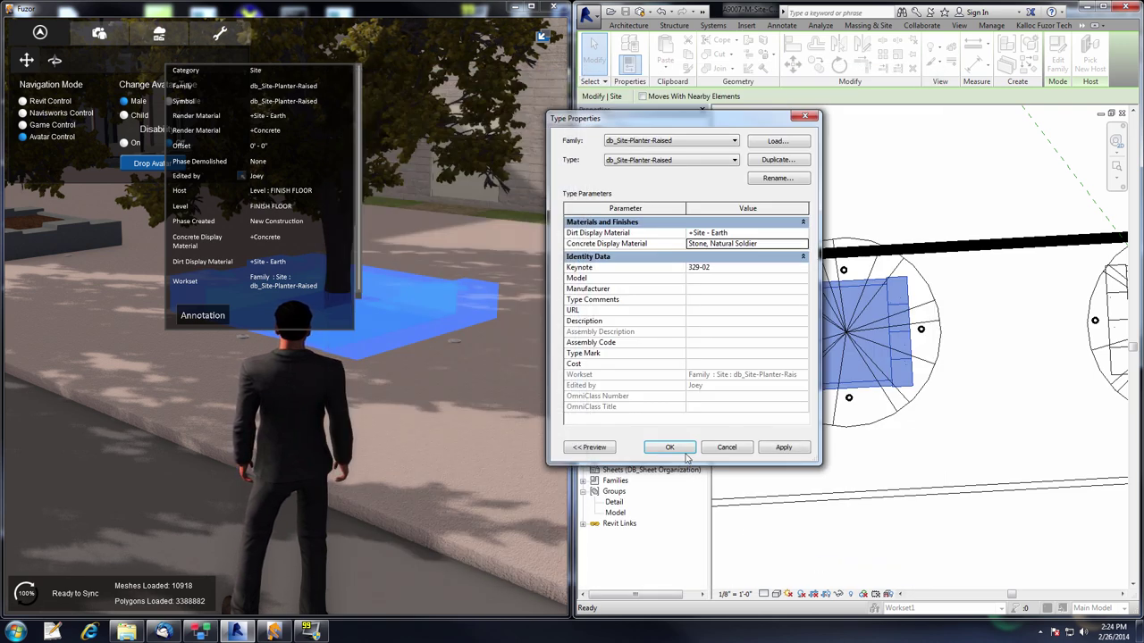
pyautogui.click(661, 449)
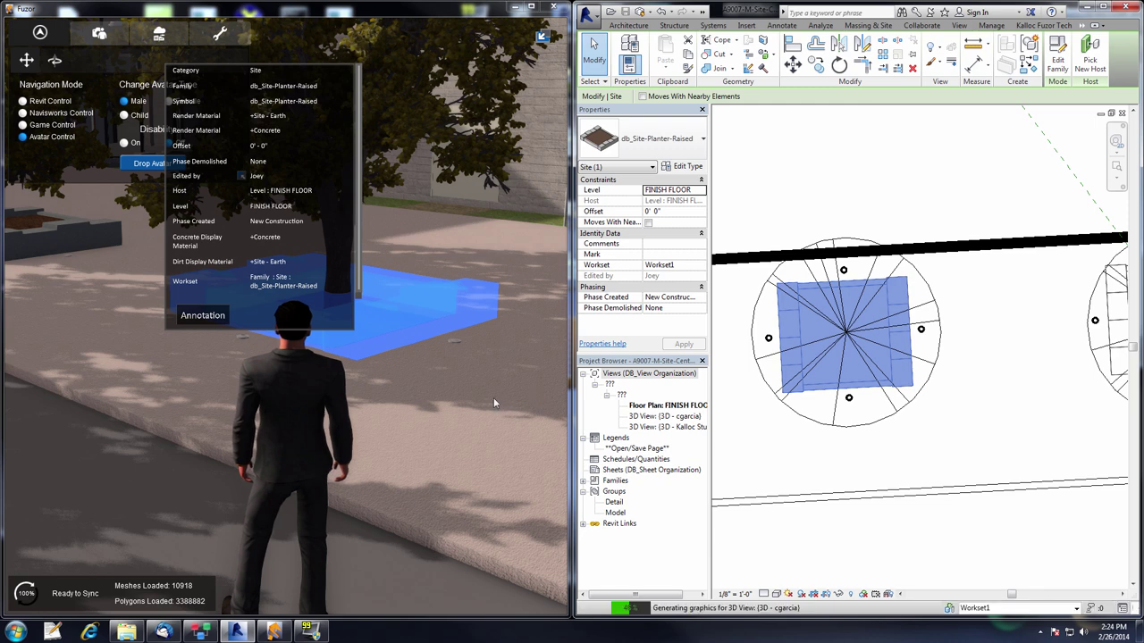
# In Fuzor, deselect the planter and walk the avatar around to examine the material on the planters
pyautogui.moveTo(449, 386); pyautogui.dragTo(446, 383)
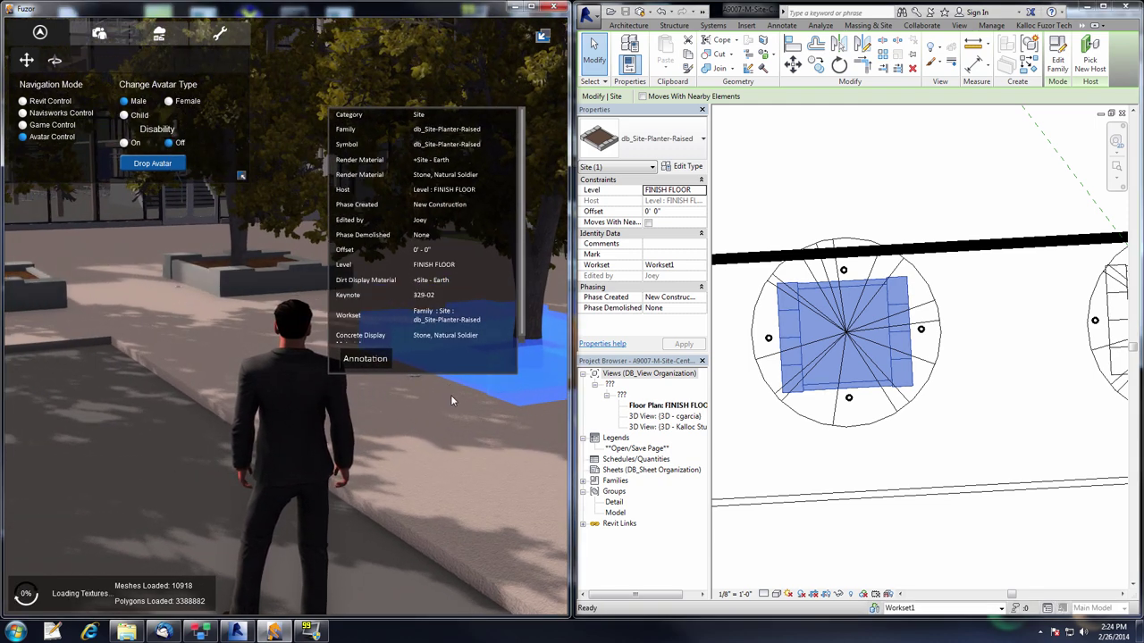
pyautogui.click(451, 399)
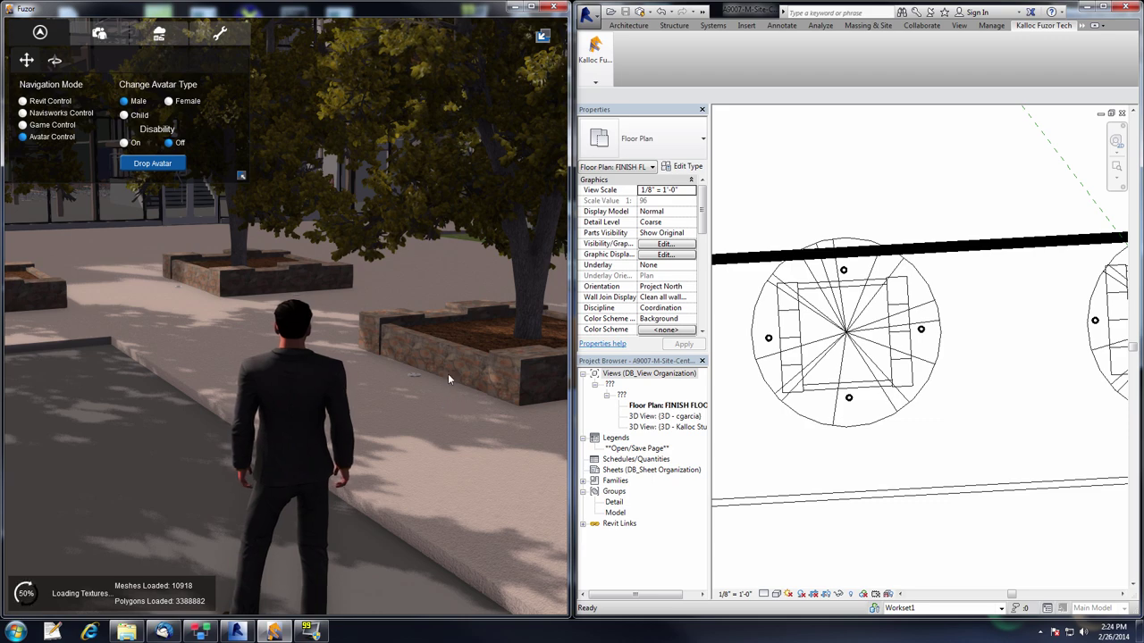
pyautogui.moveTo(430, 415); pyautogui.dragTo(430, 416)
pyautogui.press('d')
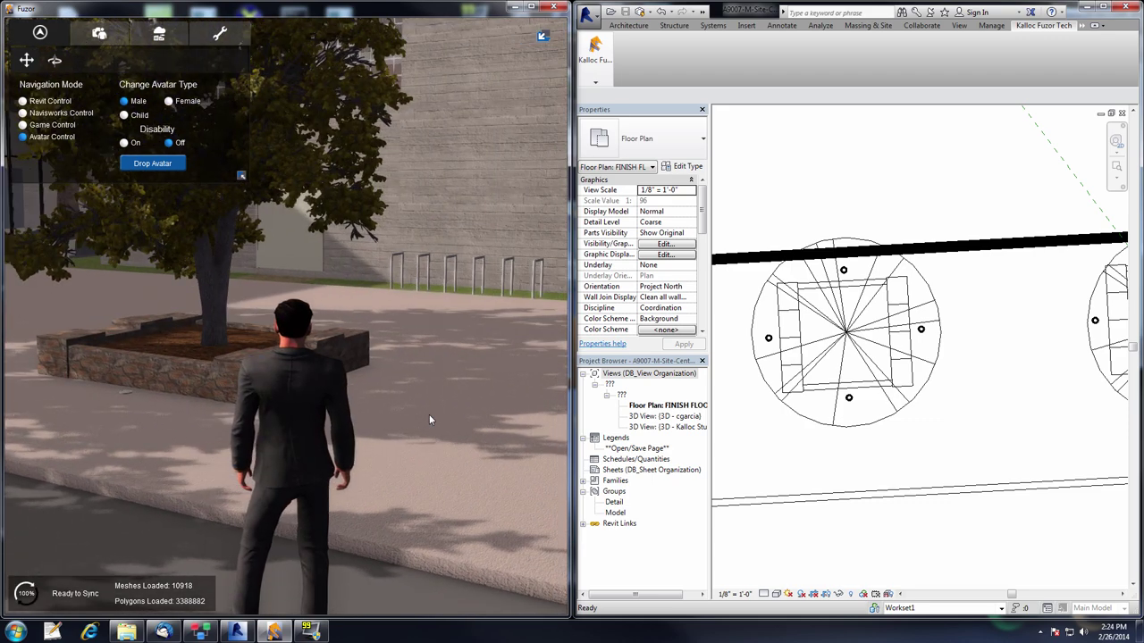
pyautogui.press('w')
pyautogui.press('d')
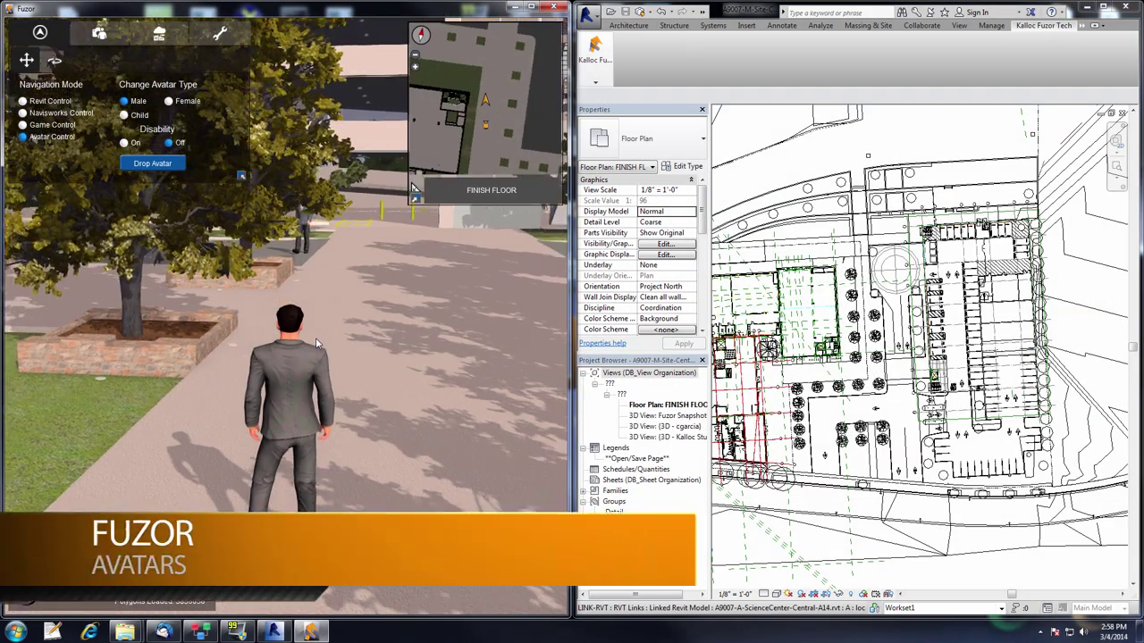
# Try the construction worker outfit with hard hat and safety vest on the male avatar, then restore the grey suit
pyautogui.moveTo(316, 339); pyautogui.dragTo(301, 335)
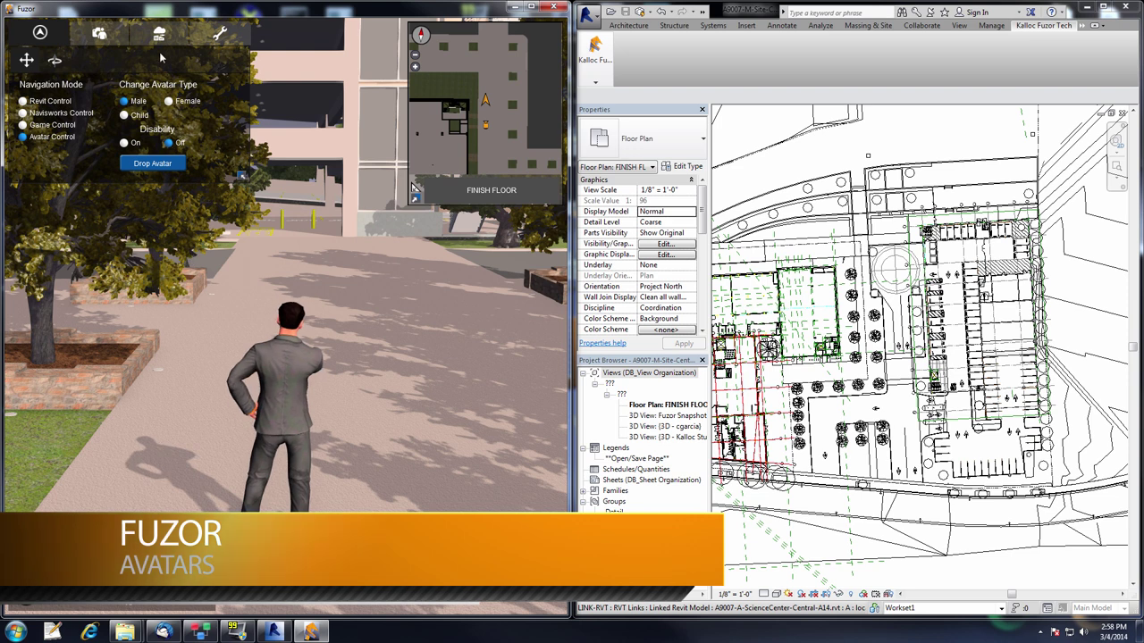
pyautogui.click(159, 33)
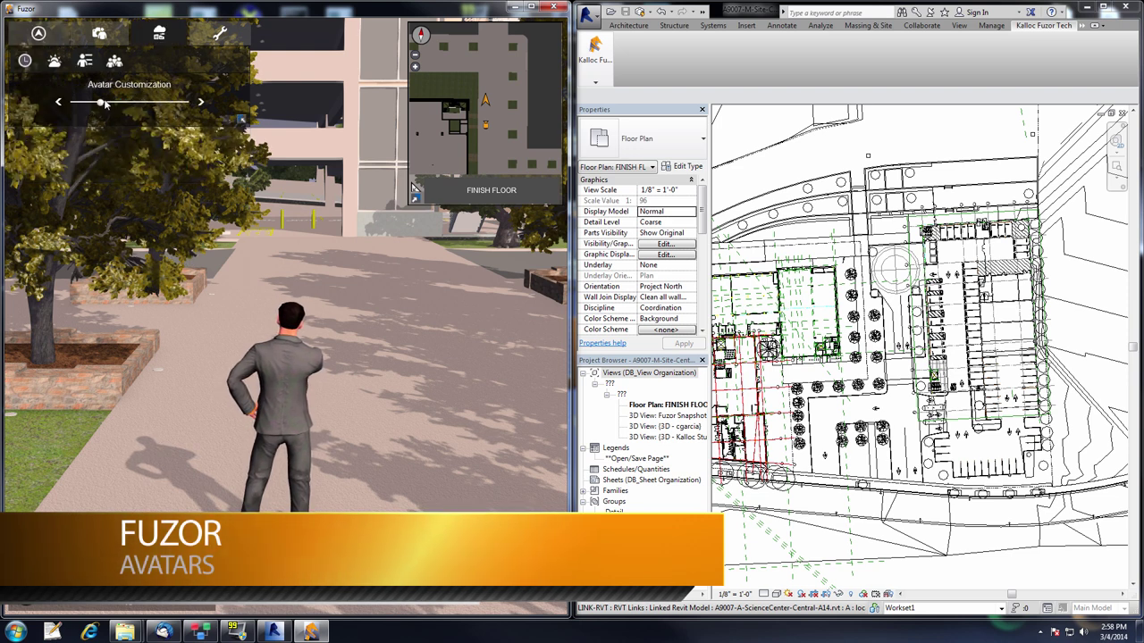
pyautogui.moveTo(104, 103); pyautogui.dragTo(76, 103)
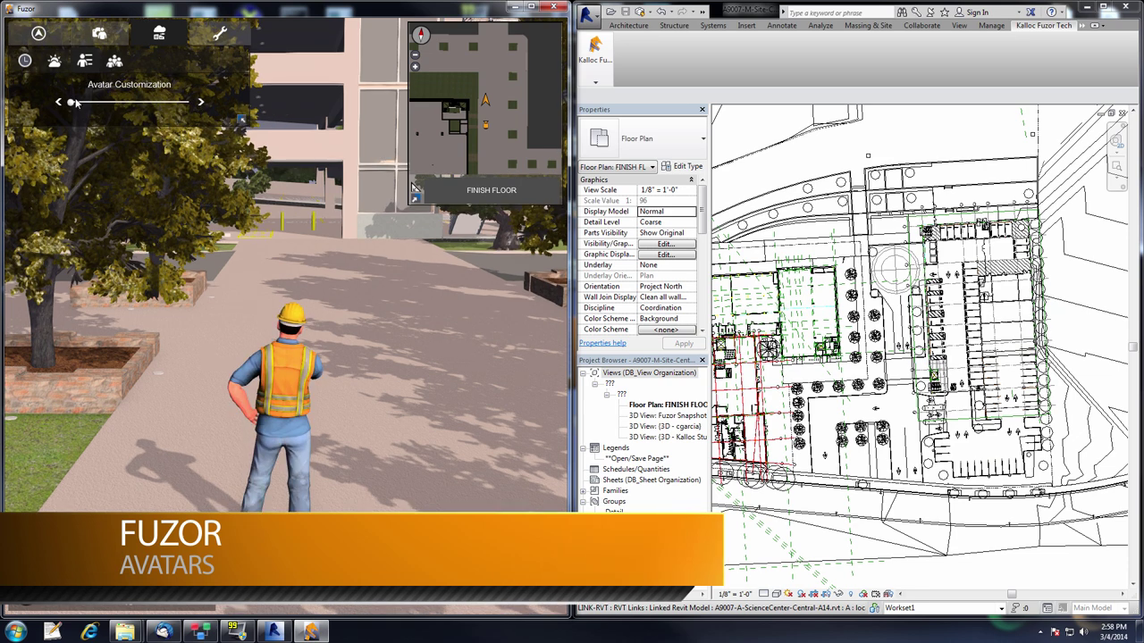
pyautogui.moveTo(278, 248); pyautogui.dragTo(297, 259)
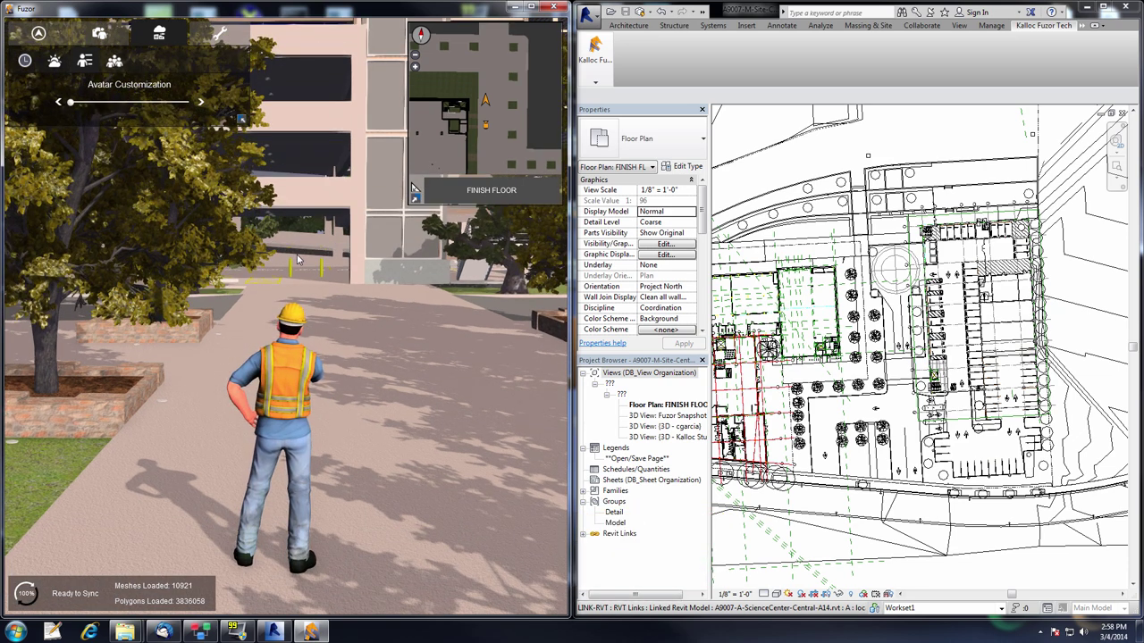
pyautogui.press('w')
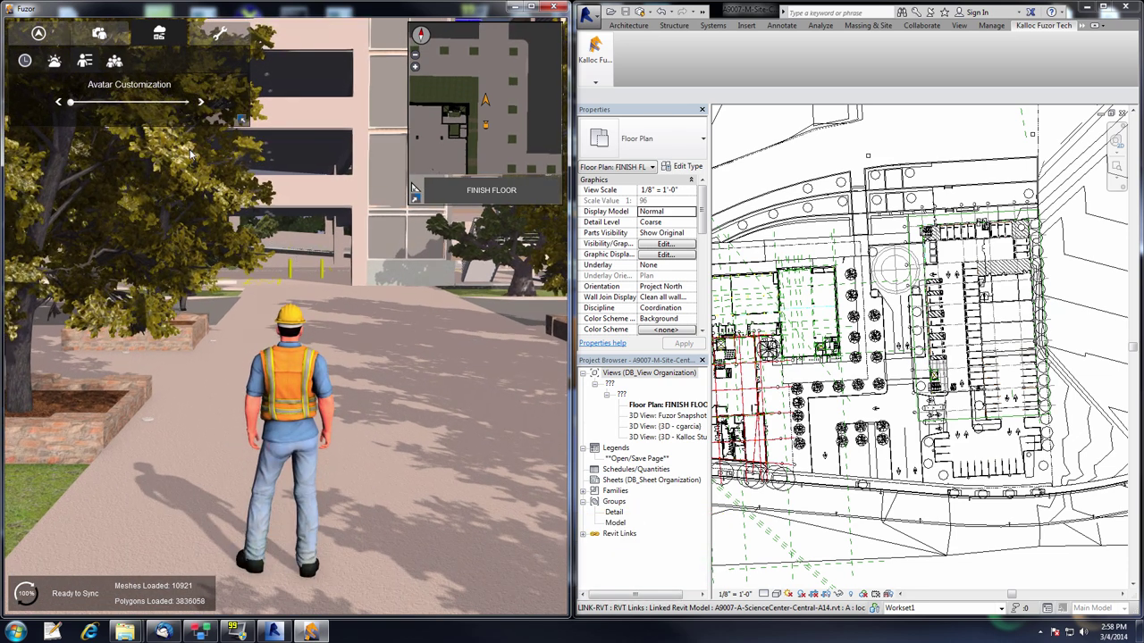
pyautogui.click(92, 103)
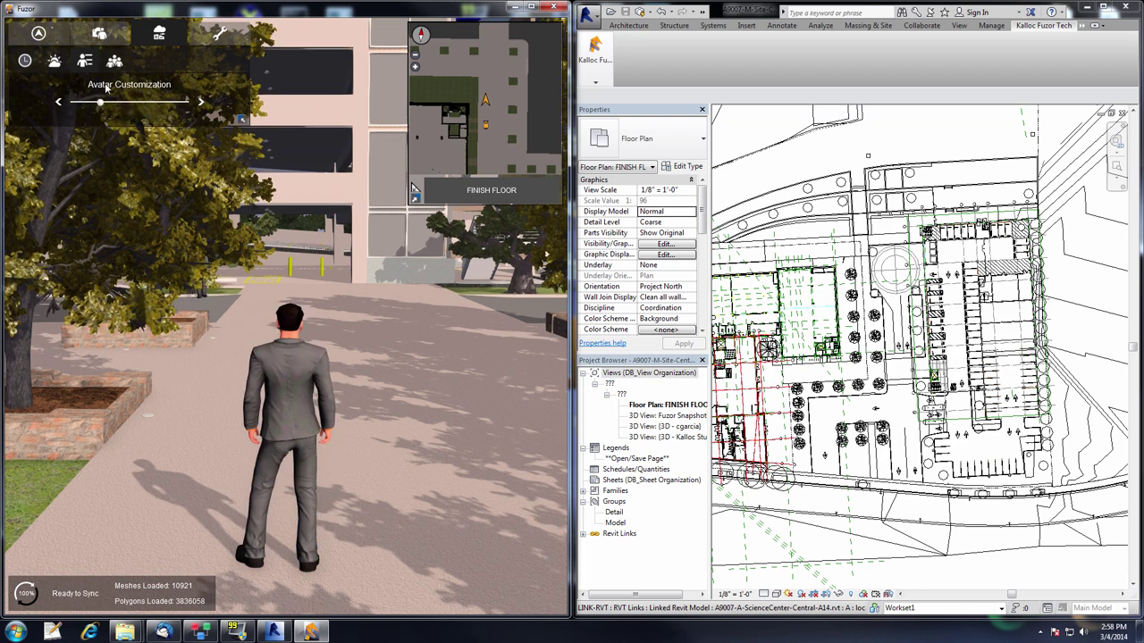
# Change the avatar type to Female and then to Child, and walk the child up to the brick tree planter
pyautogui.click(39, 34)
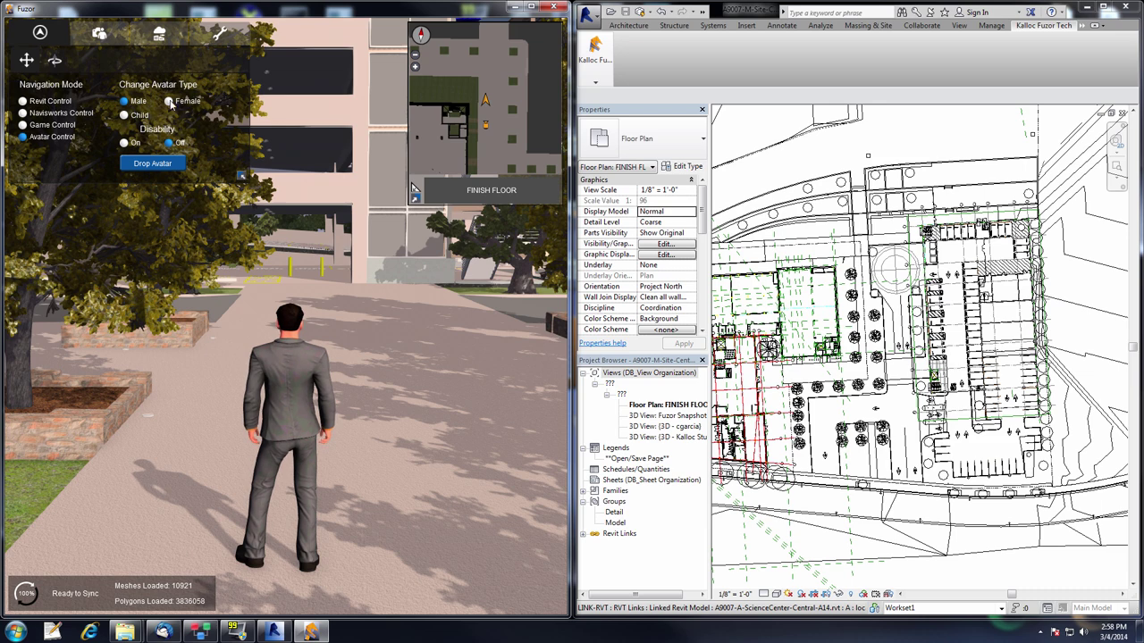
pyautogui.click(169, 102)
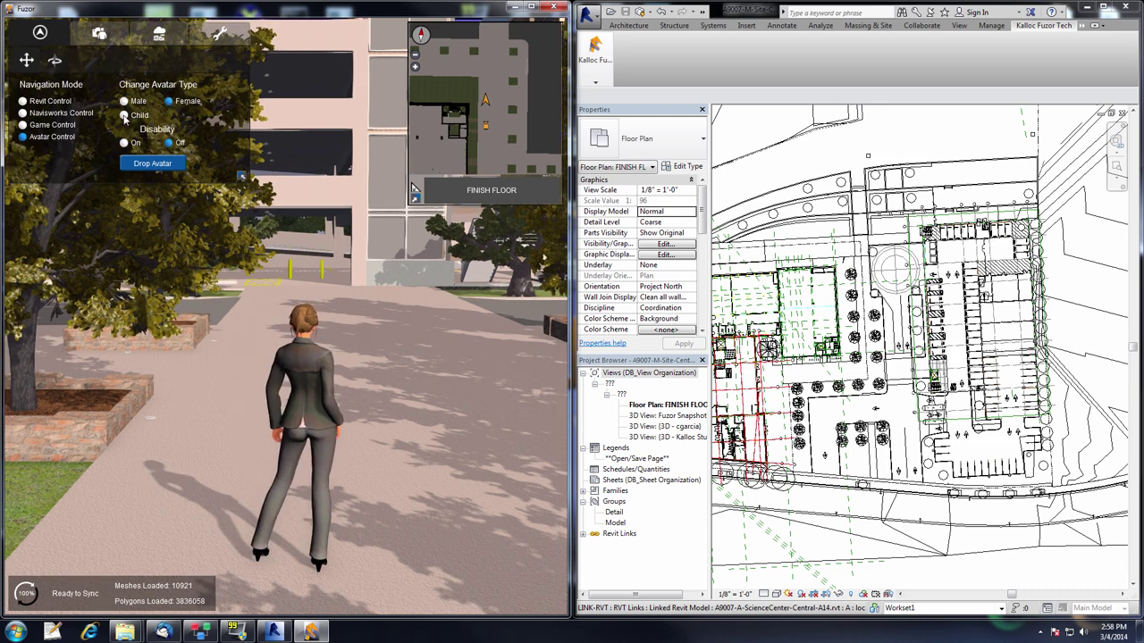
pyautogui.click(124, 116)
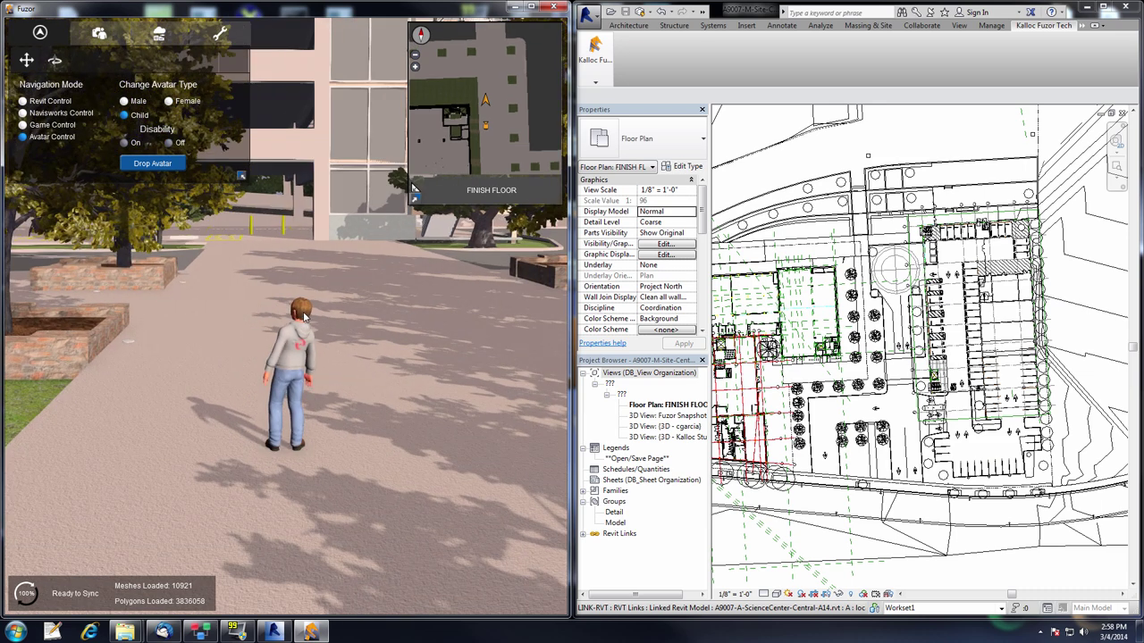
pyautogui.moveTo(304, 317); pyautogui.dragTo(274, 280)
pyautogui.scroll(5, 289, 318)
pyautogui.press('w')
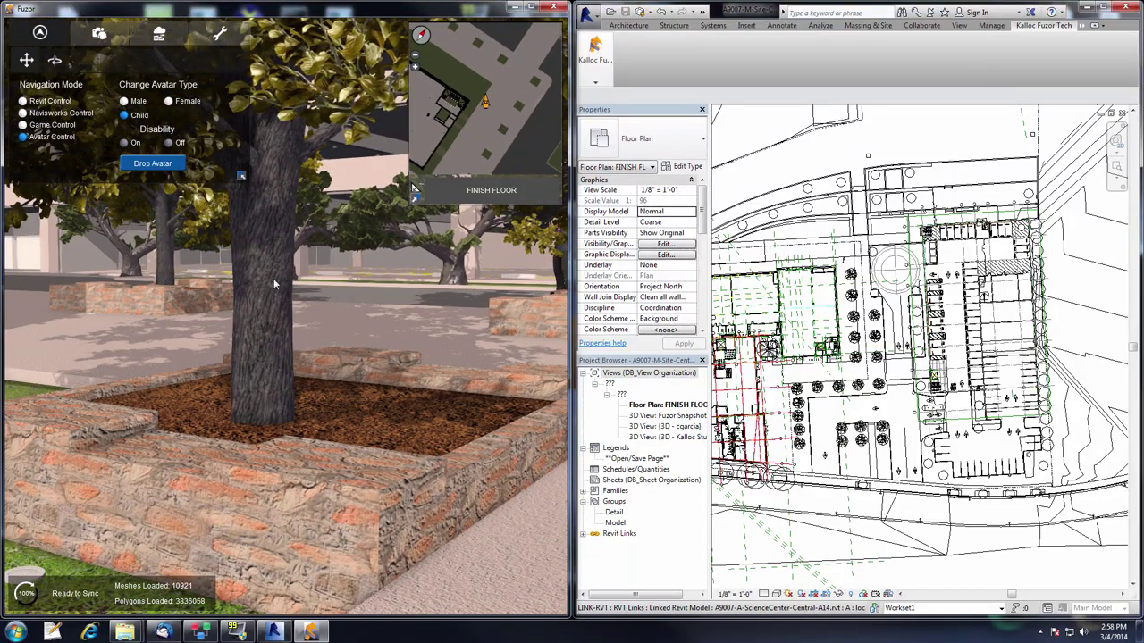
# Set the avatar type back to Male and walk the avatar along the paved walkway
pyautogui.click(133, 101)
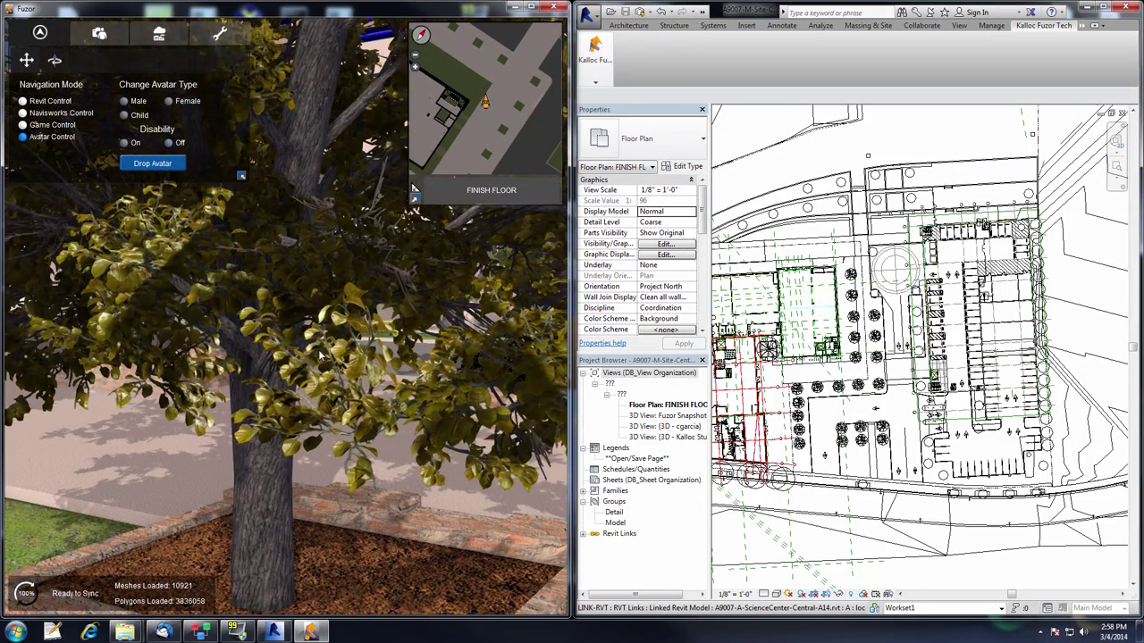
pyautogui.scroll(-5, 315, 364)
pyautogui.moveTo(321, 364); pyautogui.dragTo(322, 364)
pyautogui.press('w')
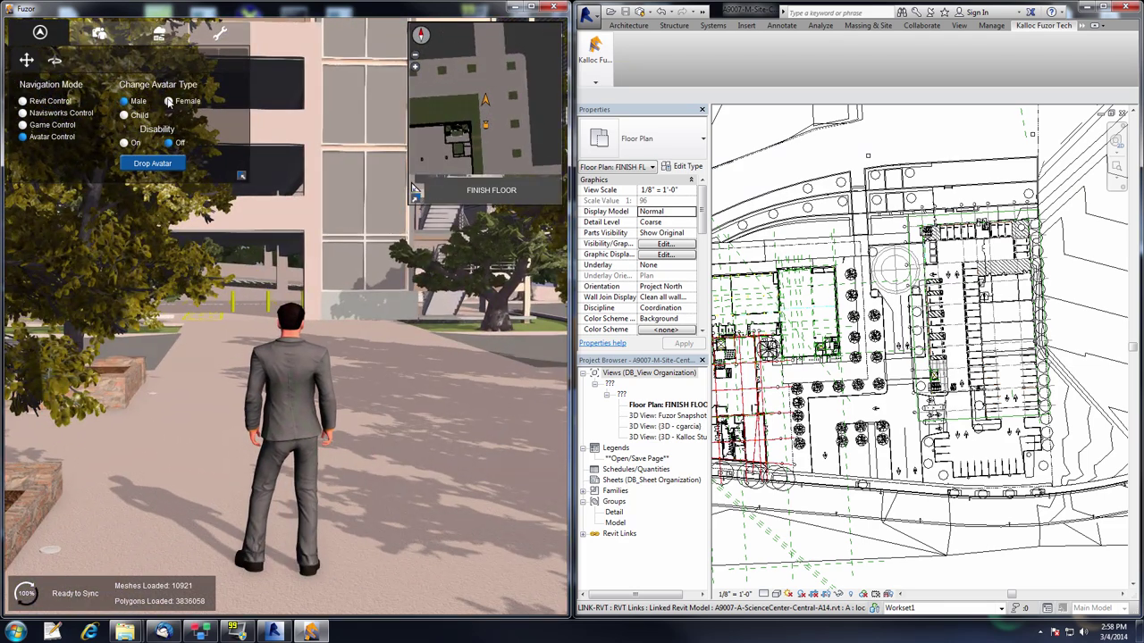
# Turn on the Disability option, travel the wheelchair avatar along the walkway toward the parking area, and turn the option off
pyautogui.click(126, 143)
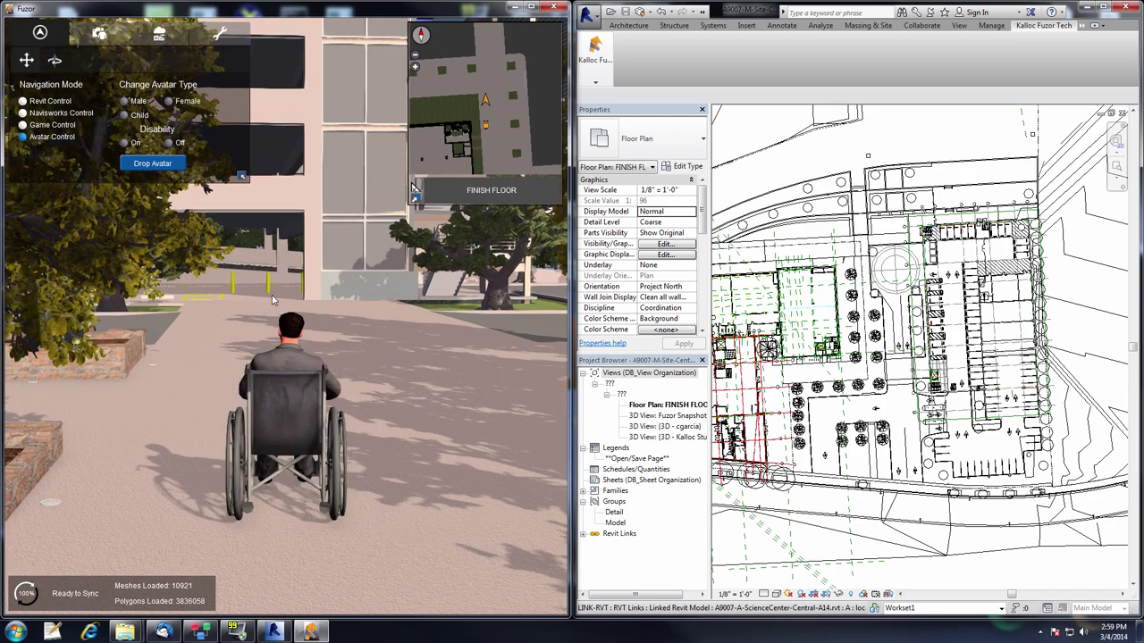
pyautogui.press('w')
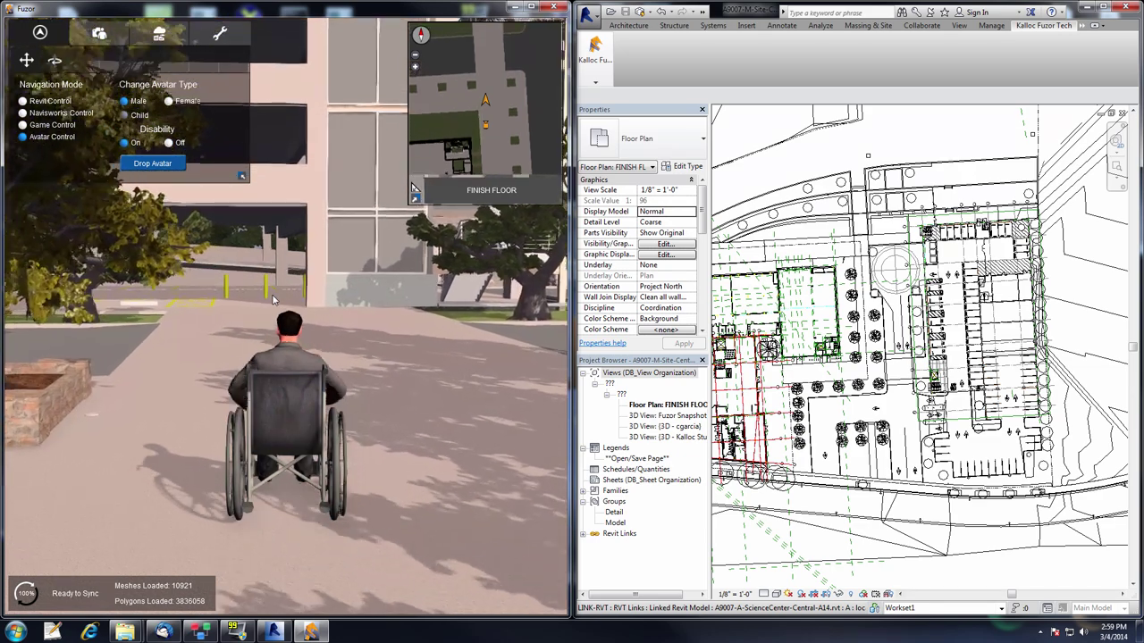
pyautogui.press('w')
pyautogui.moveTo(274, 299); pyautogui.dragTo(301, 307, button='right')
pyautogui.press('d')
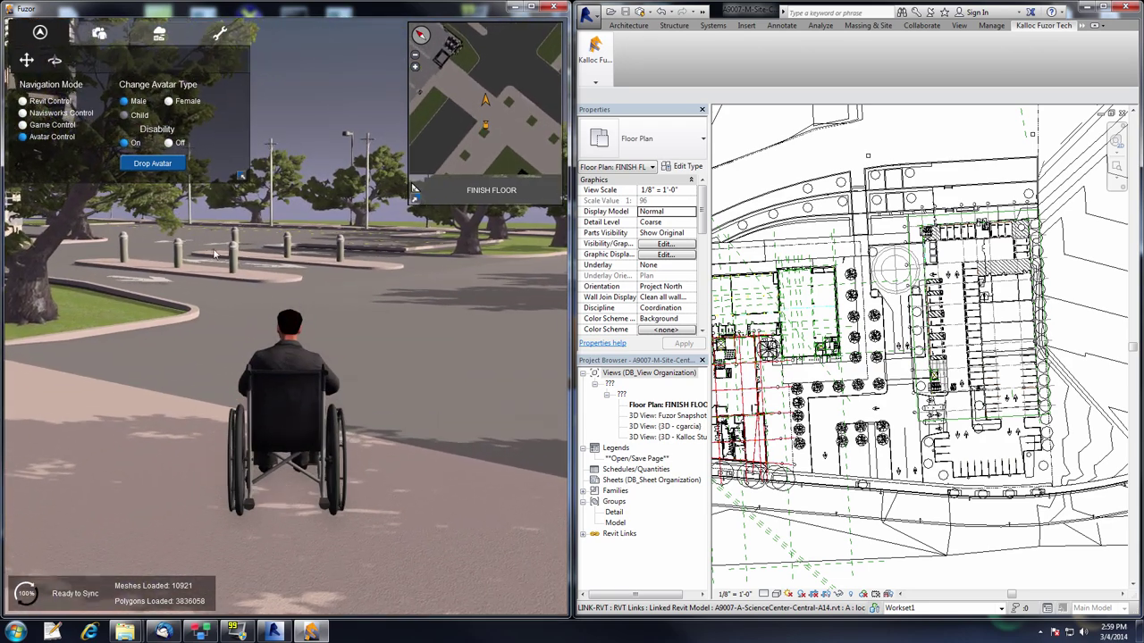
pyautogui.click(168, 143)
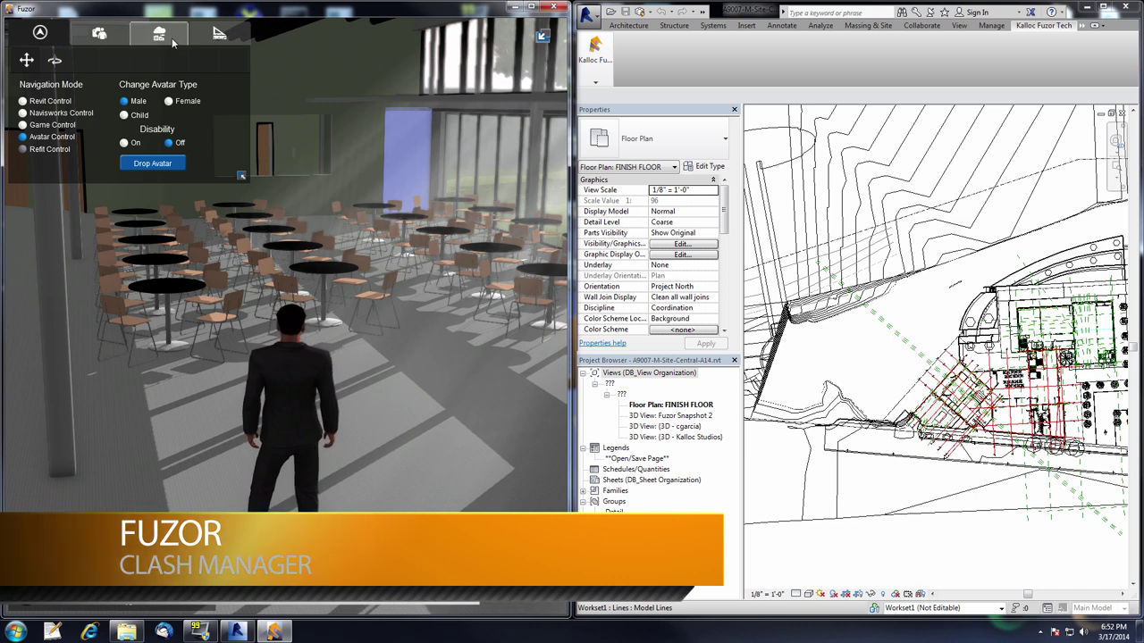
# Create a new clash project in the Clash Manager and include Wall and Floor of the first ScienceCenter model in Selection 1
pyautogui.click(217, 33)
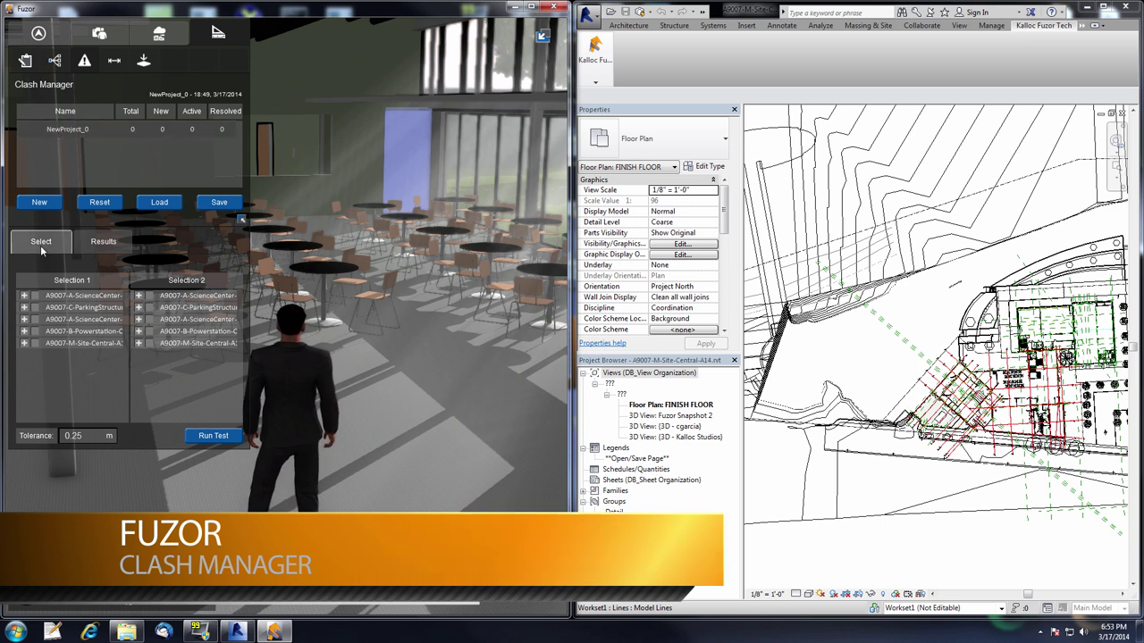
pyautogui.click(40, 204)
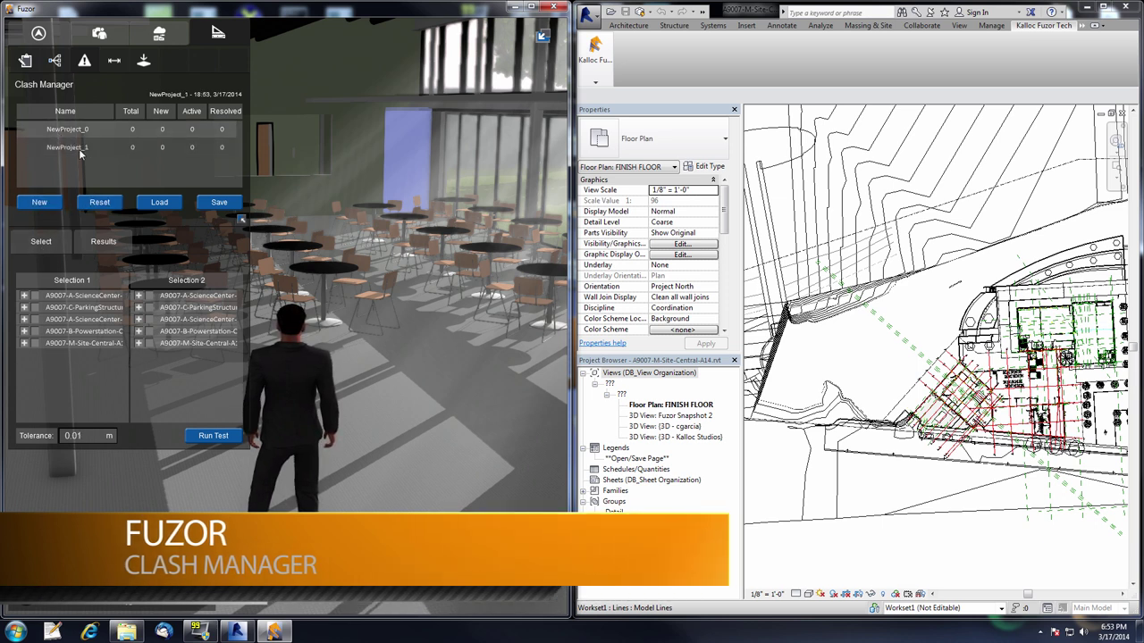
pyautogui.click(25, 294)
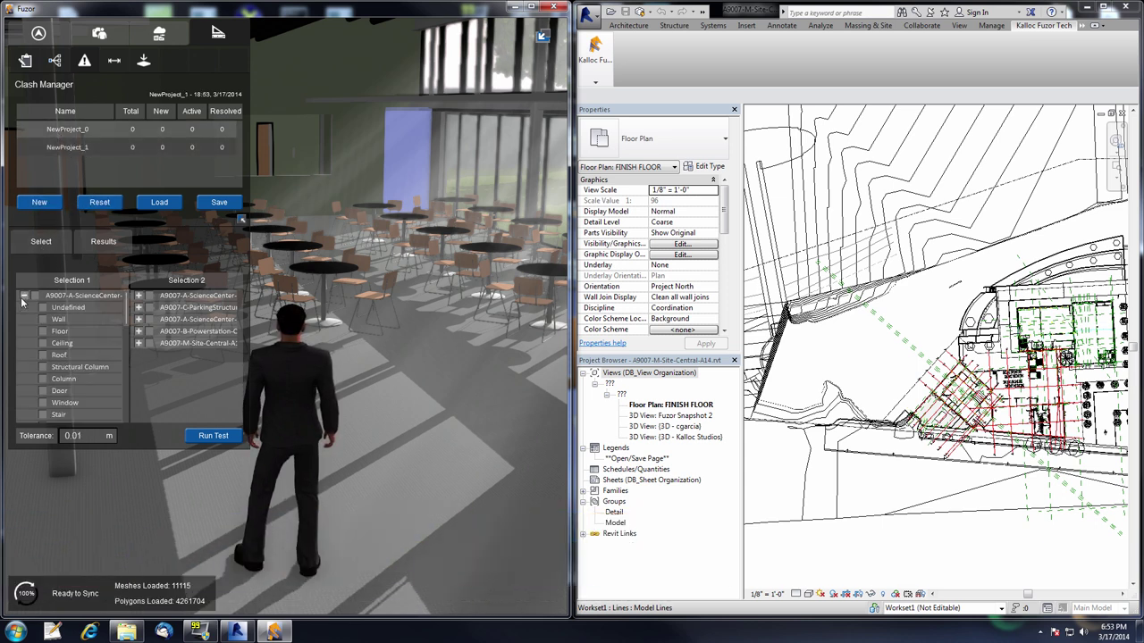
pyautogui.click(43, 319)
pyautogui.click(42, 331)
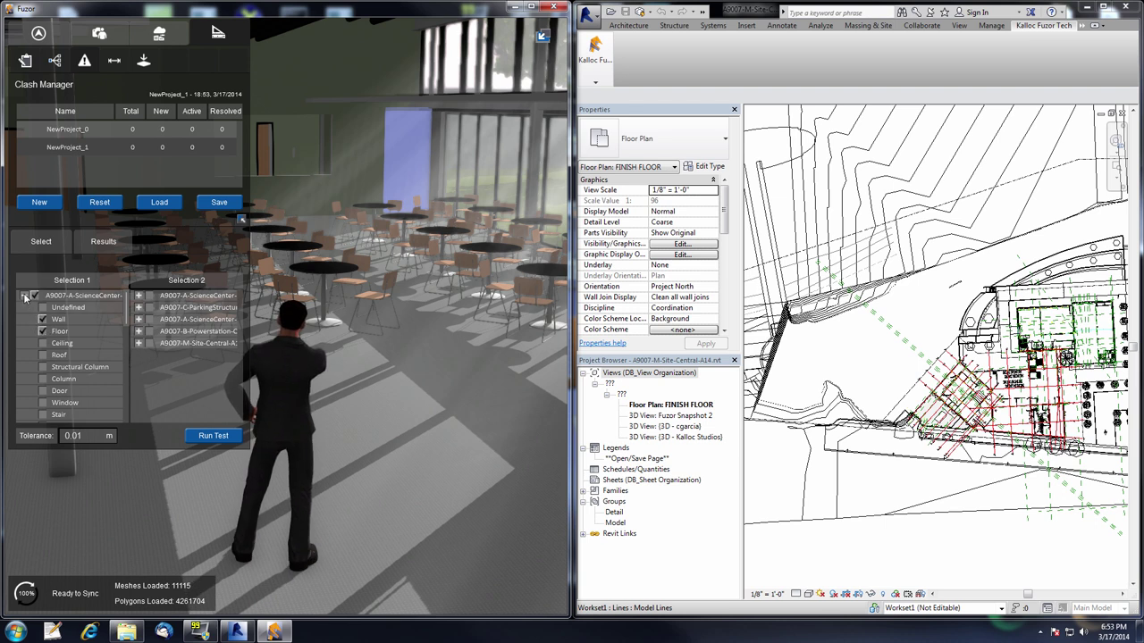
pyautogui.click(25, 297)
# Include Wall and Floor of both ScienceCenter models in Selection 2, and those of the second ScienceCenter model in Selection 1
pyautogui.click(138, 296)
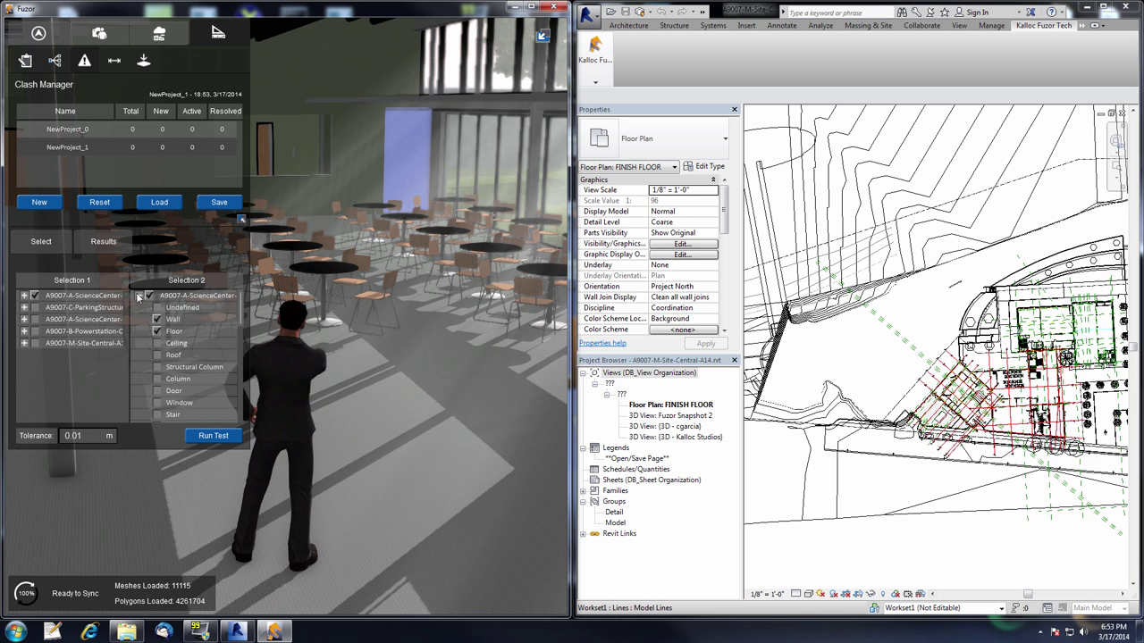
pyautogui.click(138, 295)
pyautogui.click(139, 319)
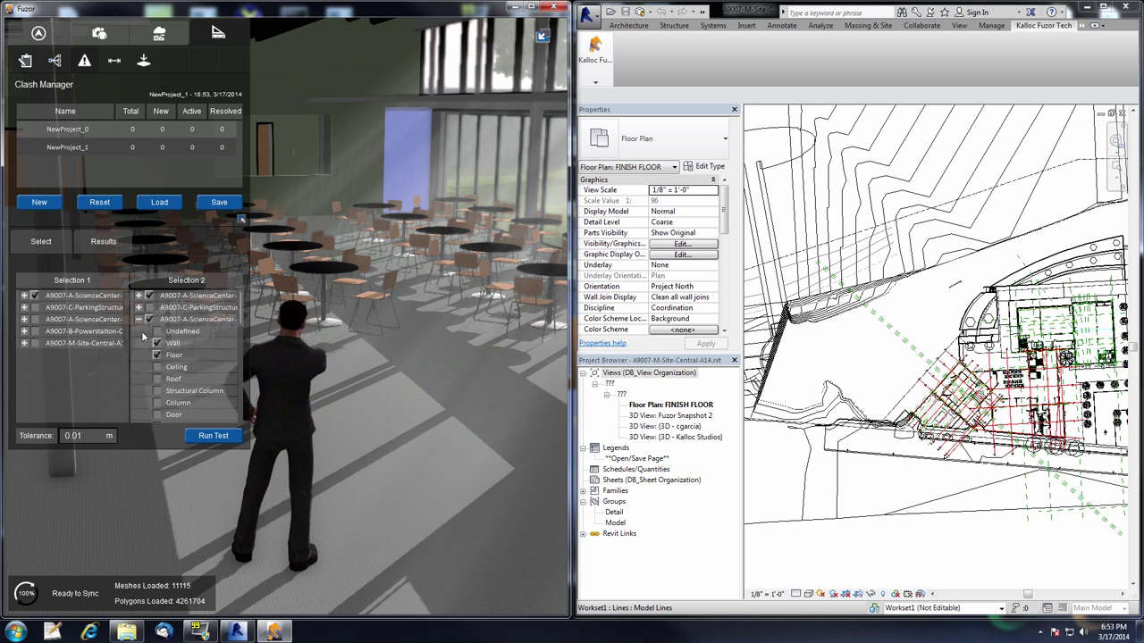
pyautogui.click(138, 319)
pyautogui.click(25, 320)
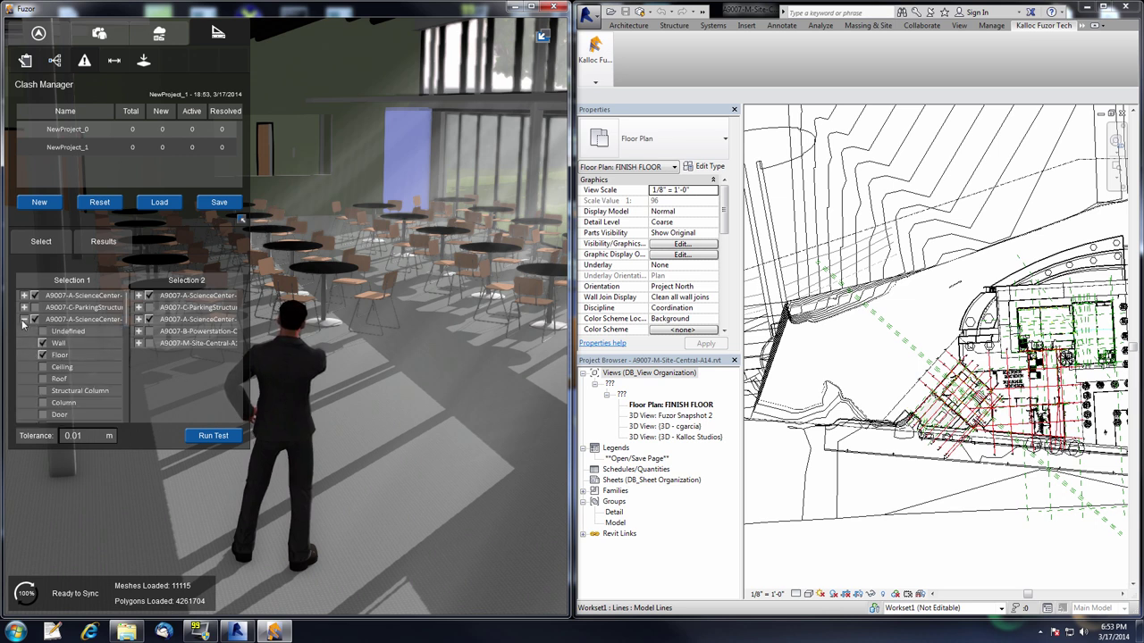
pyautogui.click(24, 320)
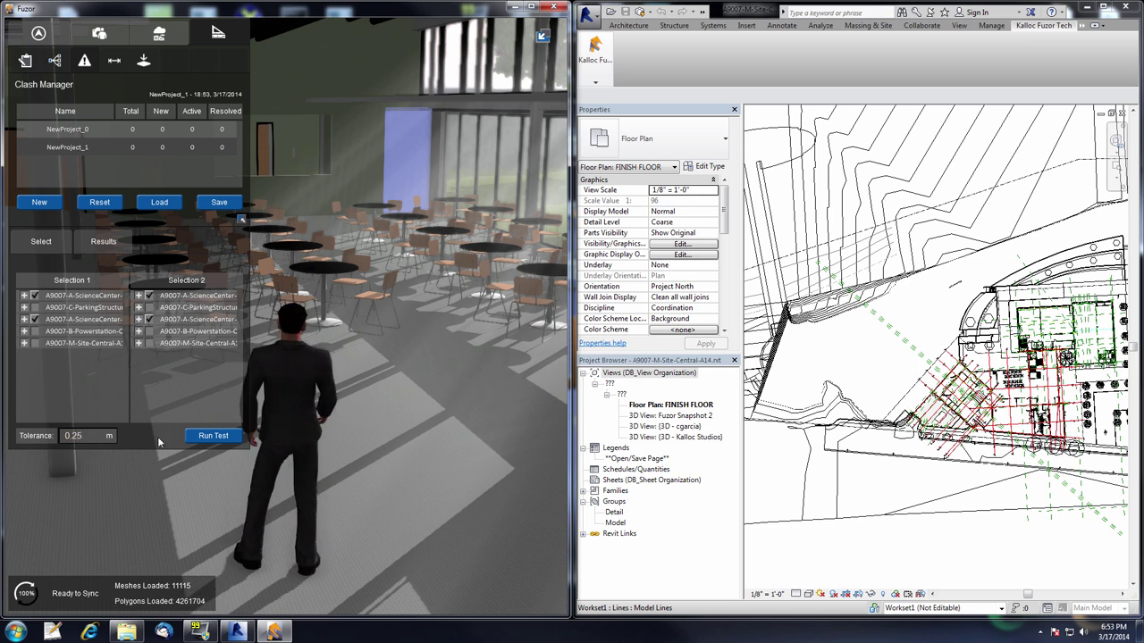
# Run the clash test with a tolerance of 0.25 m and dismiss the completion message
pyautogui.click(204, 436)
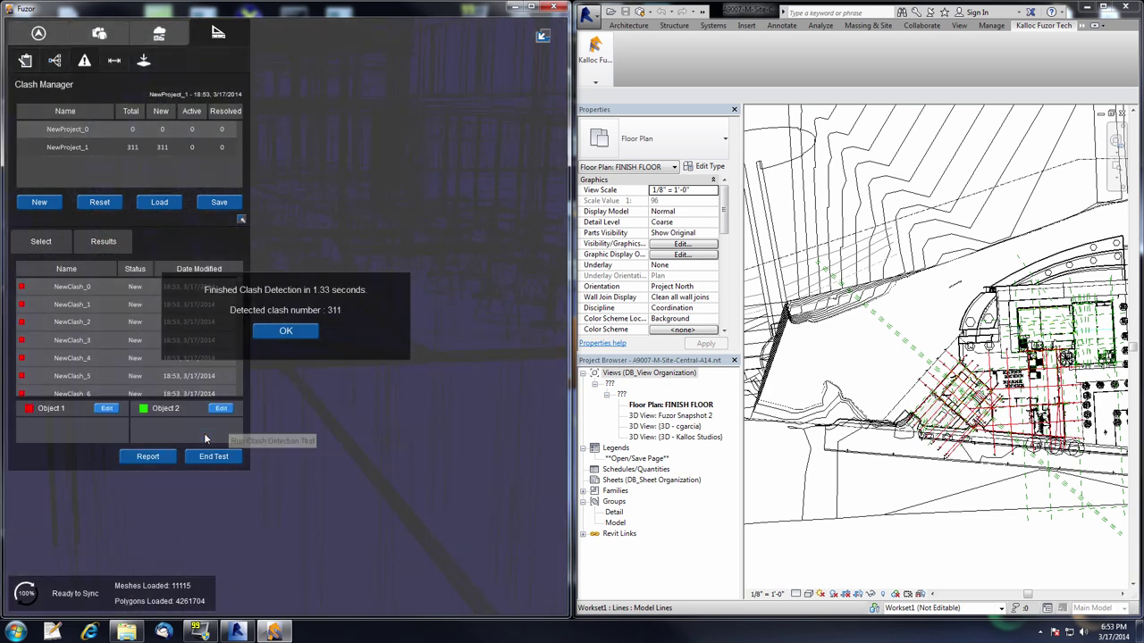
pyautogui.click(290, 334)
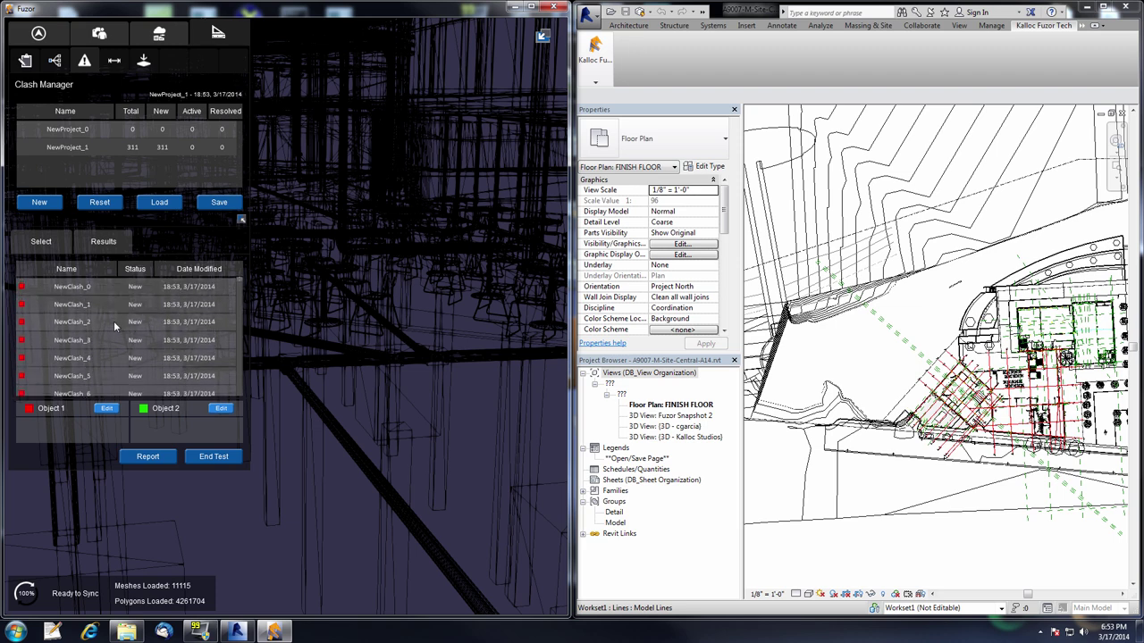
# Step through NewClash_0, NewClash_1 and NewClash_2, return to NewClash_0 and view its wall and floor in the maximized Fuzor window
pyautogui.click(71, 288)
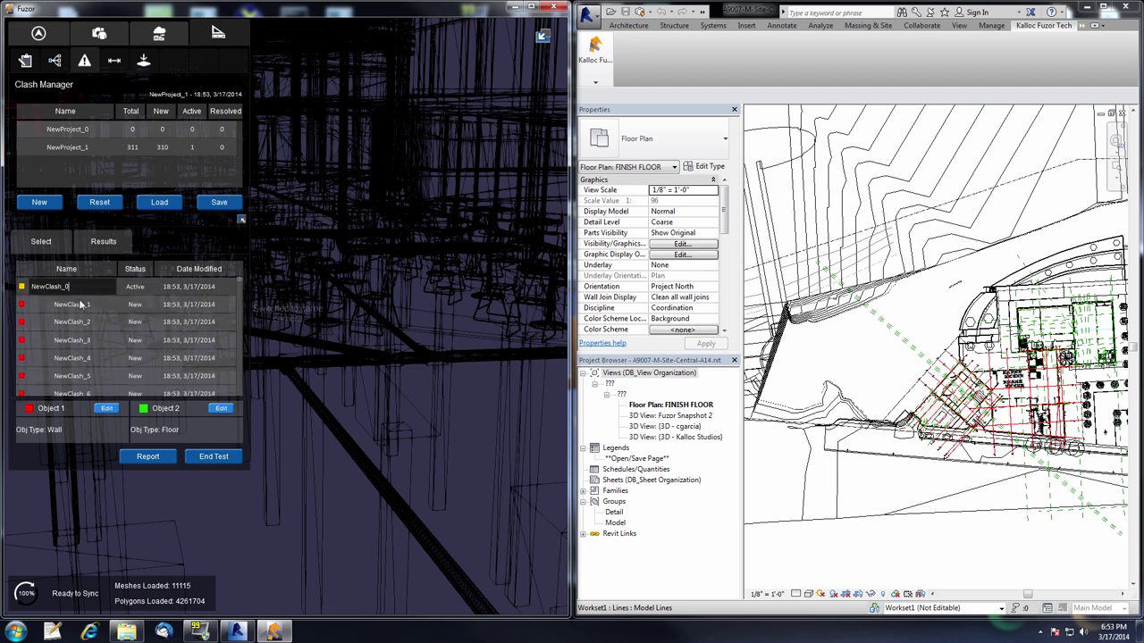
pyautogui.click(79, 304)
pyautogui.click(82, 322)
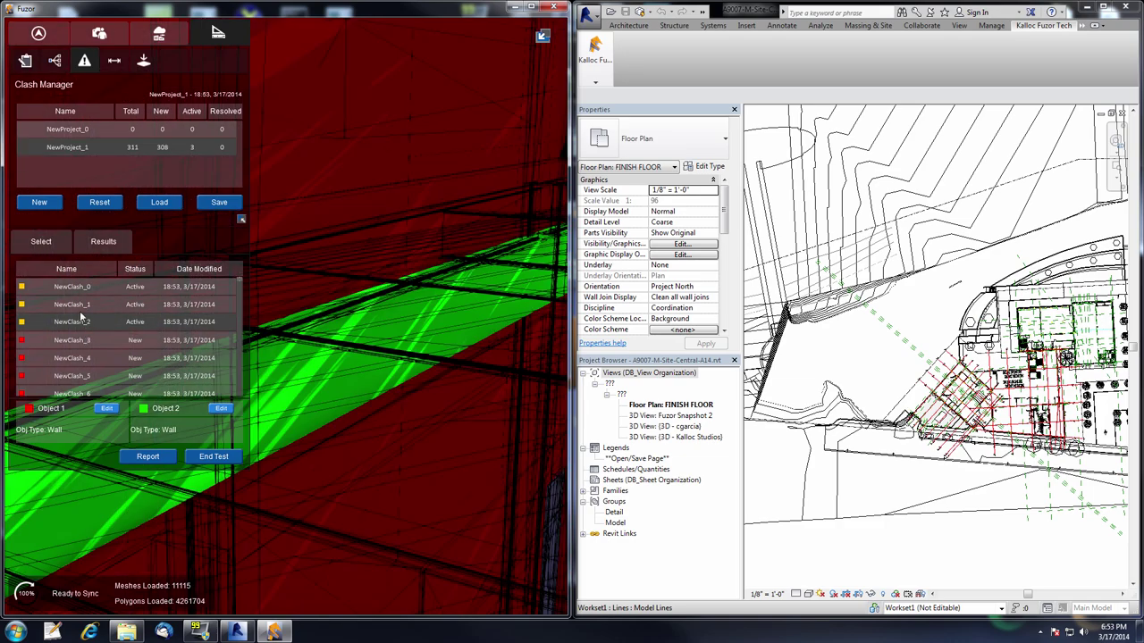
pyautogui.click(76, 293)
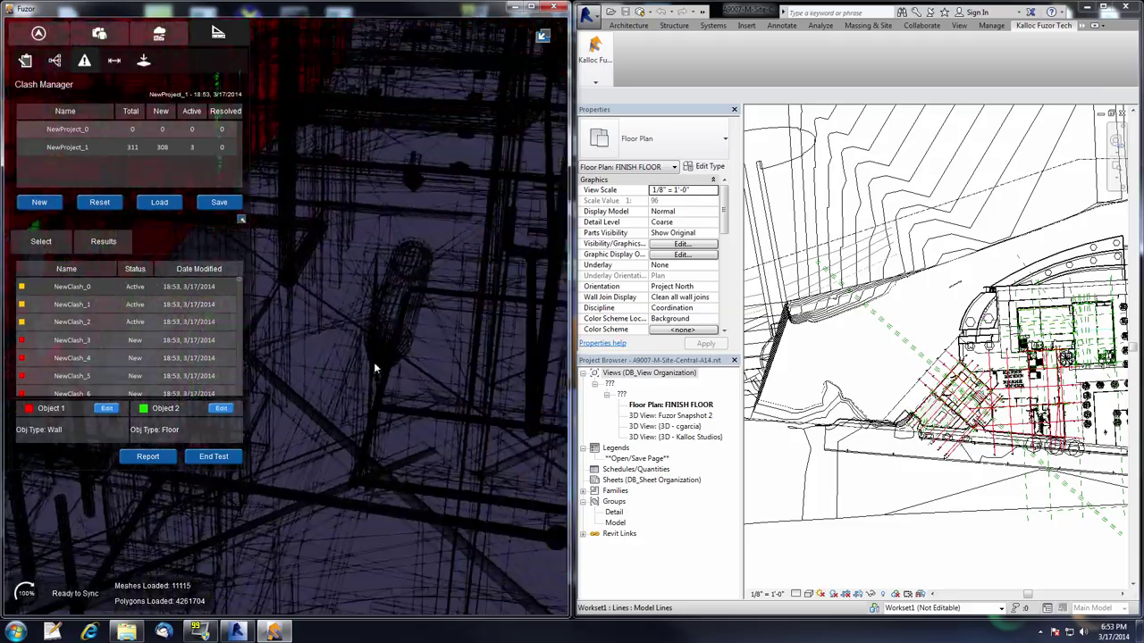
pyautogui.moveTo(518, 457); pyautogui.dragTo(509, 54, button='right')
pyautogui.click(531, 7)
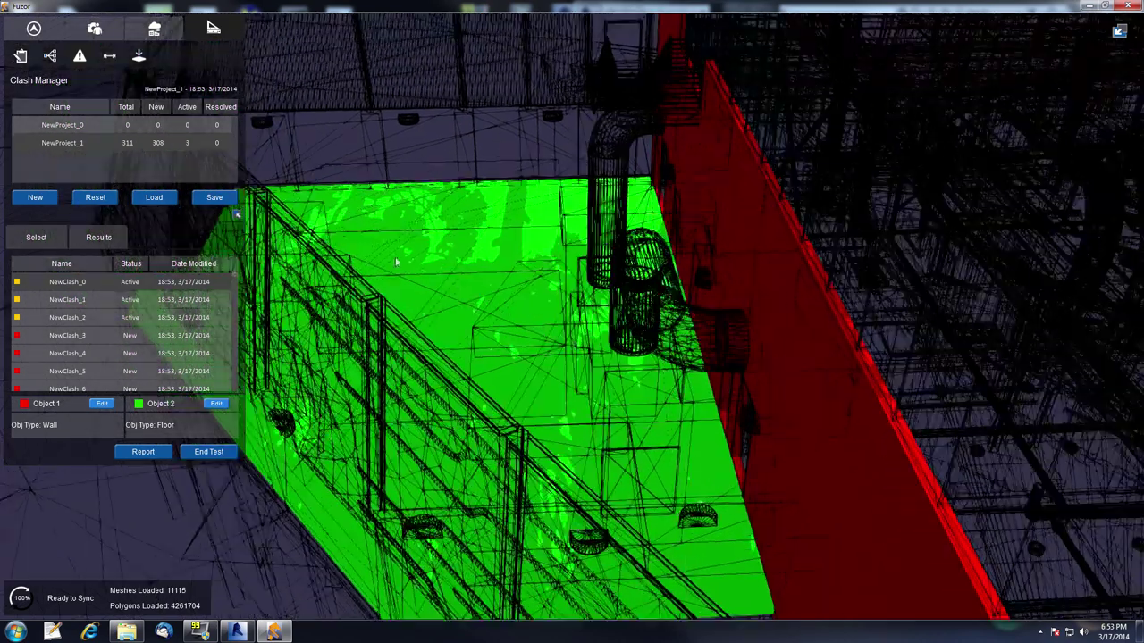
# Send the clashing floor to Revit for editing, open its linked ScienceCenter file, accept the document to sync and ignore unresolved references
pyautogui.click(217, 404)
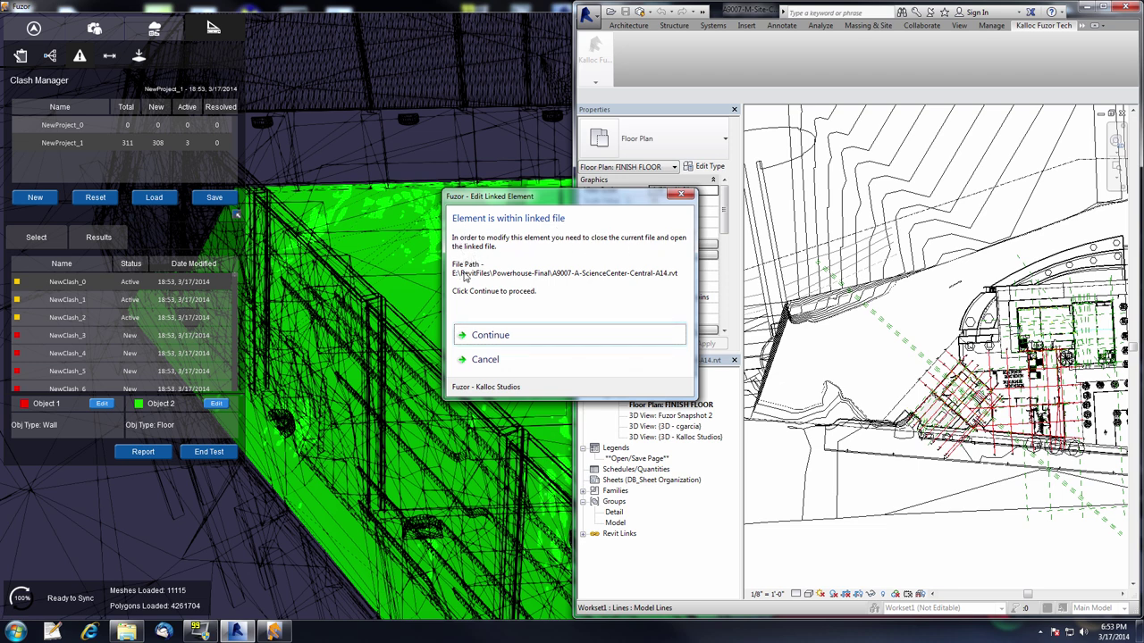
pyautogui.click(491, 335)
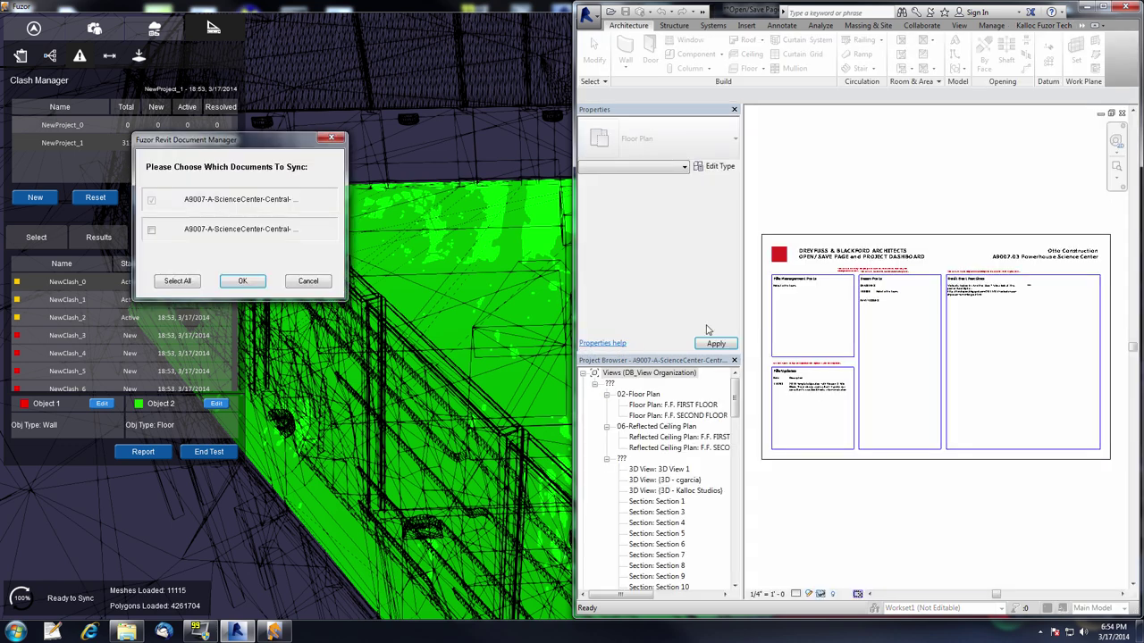
pyautogui.click(241, 281)
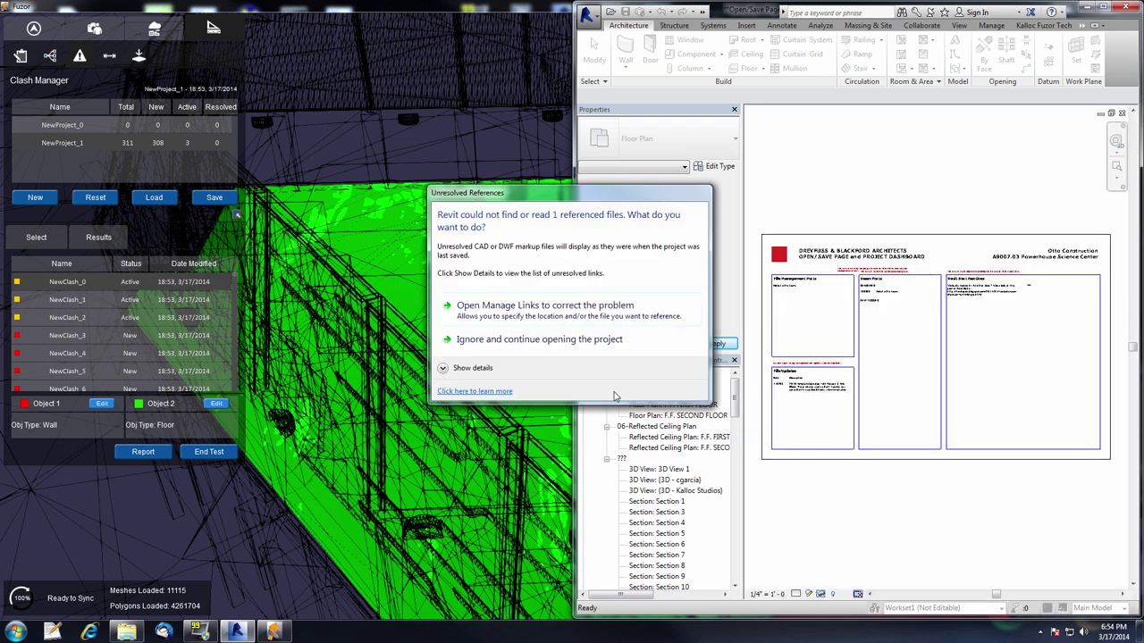
pyautogui.click(549, 341)
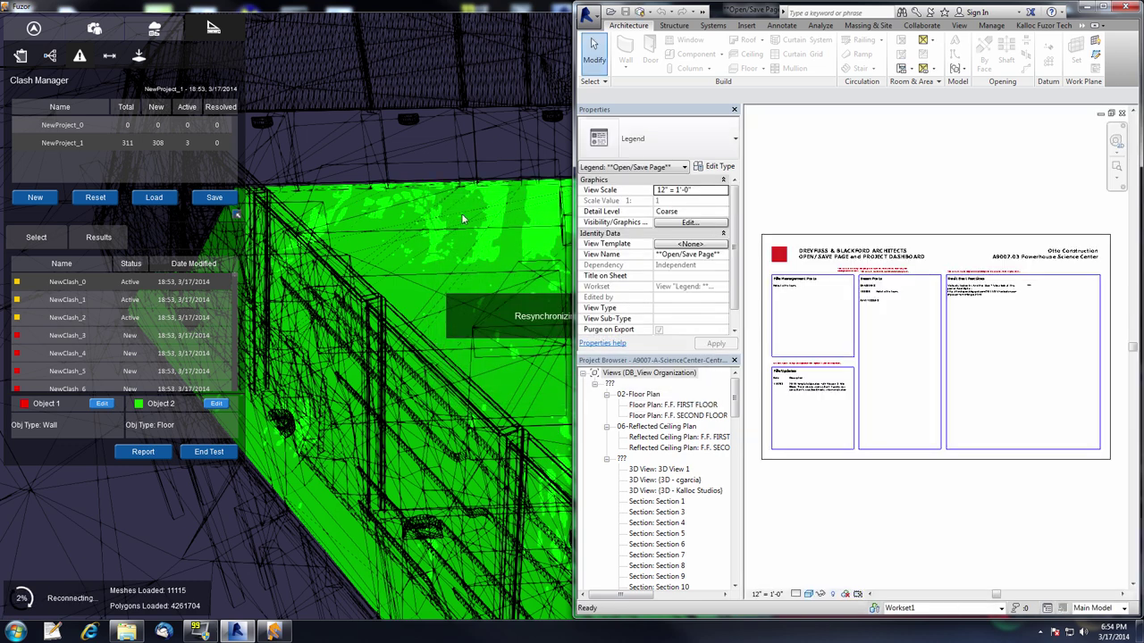
pyautogui.click(473, 18)
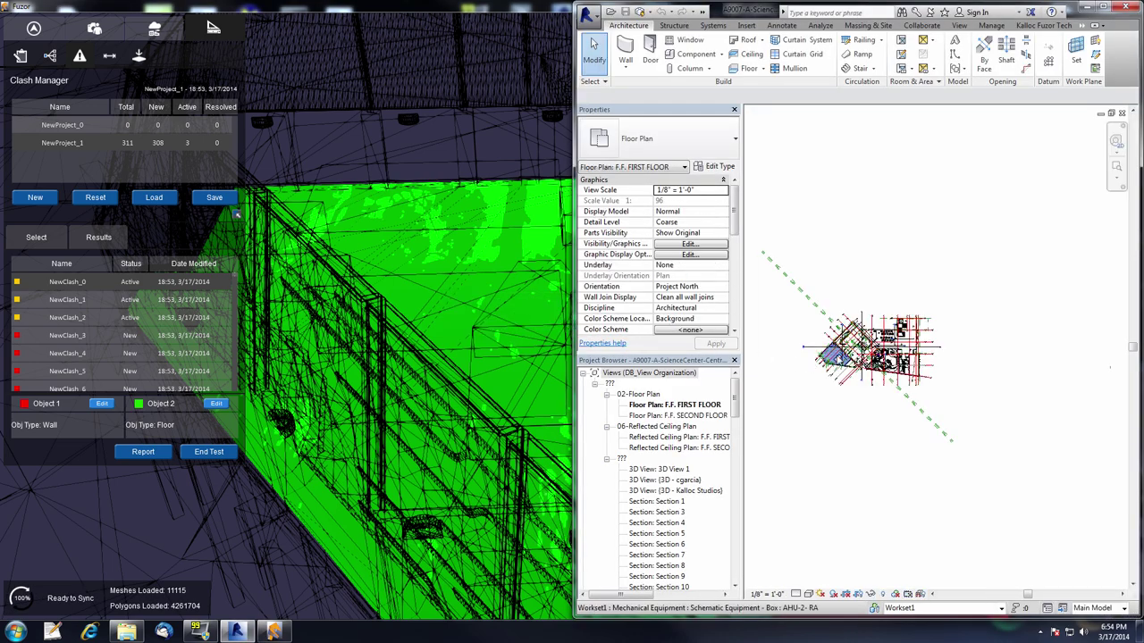
# Open the boundary sketch of the clashing DB P CIP-08 floor for editing in the F.F. FIRST FLOOR plan
pyautogui.scroll(10, 836, 353)
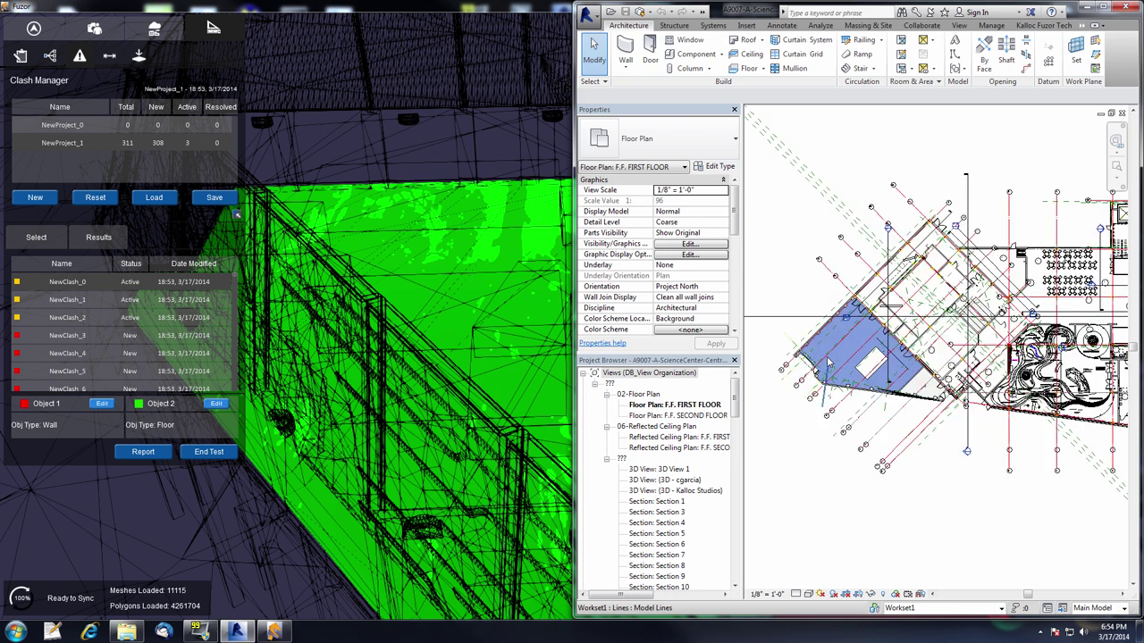
pyautogui.scroll(3, 907, 326)
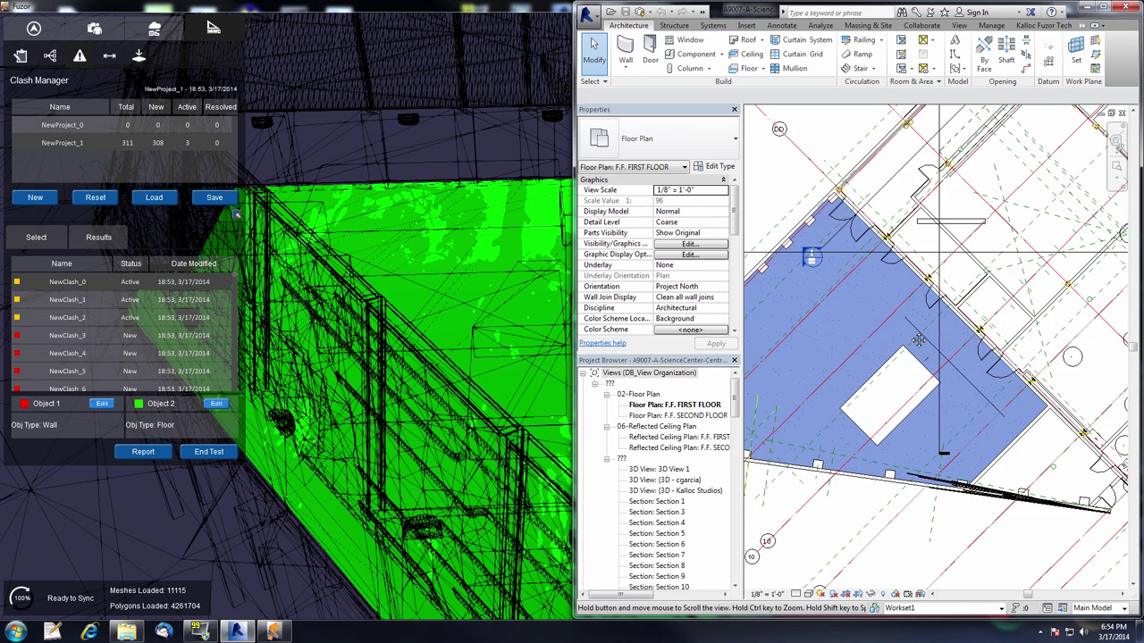
pyautogui.scroll(5, 899, 301)
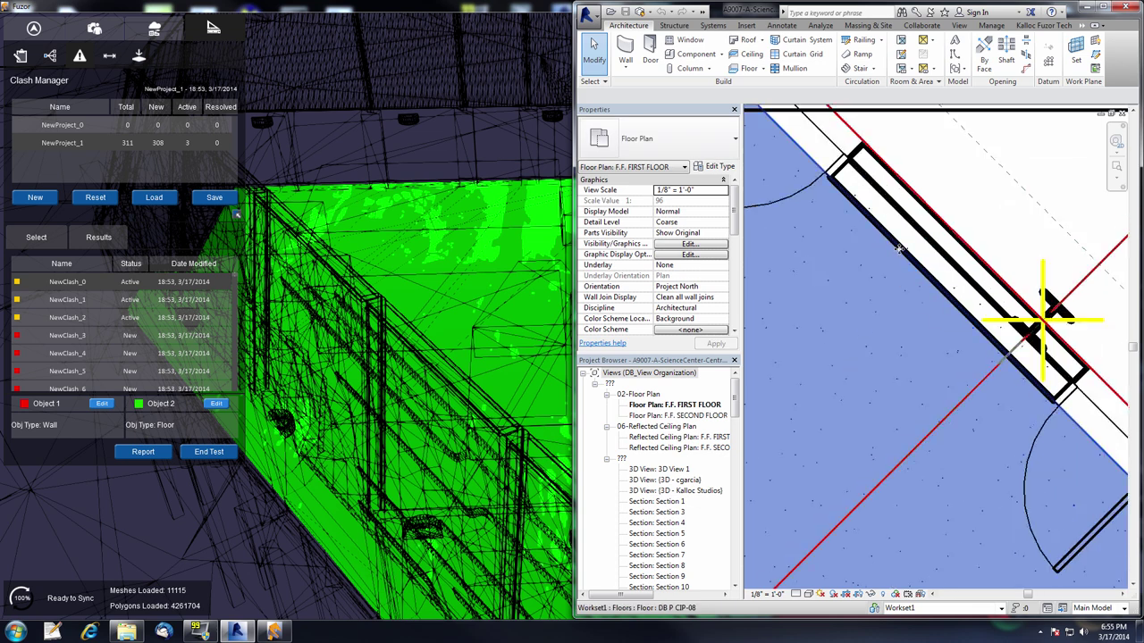
pyautogui.doubleClick(840, 249)
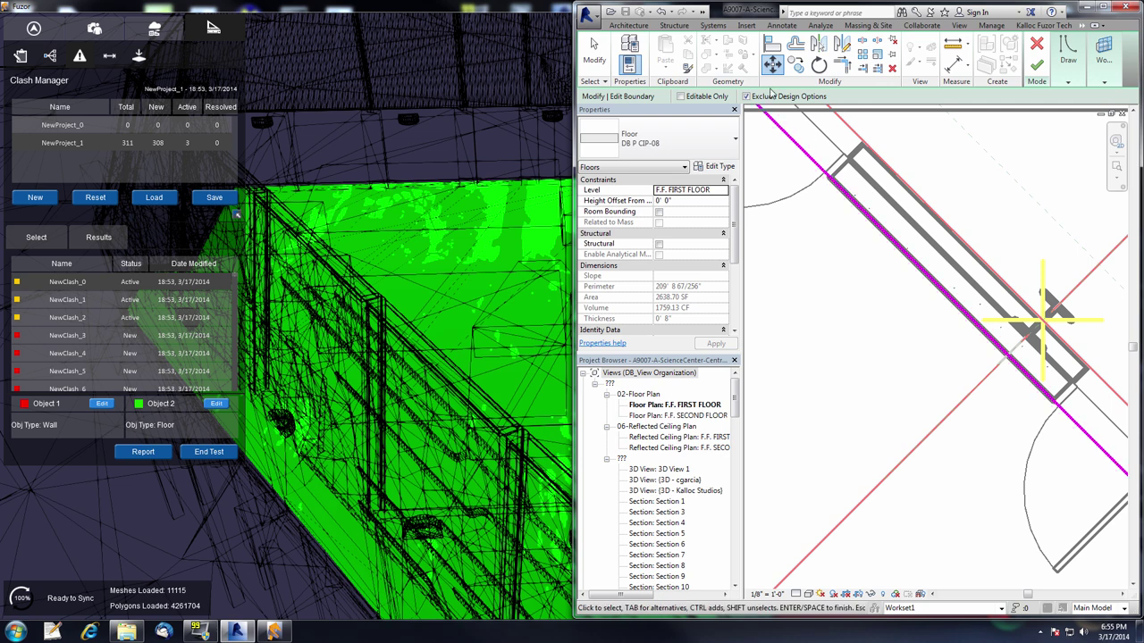
# Move the floor's diagonal boundary line beside the doors slightly away from the wall and finish the boundary edit
pyautogui.click(813, 163)
pyautogui.press('Return')
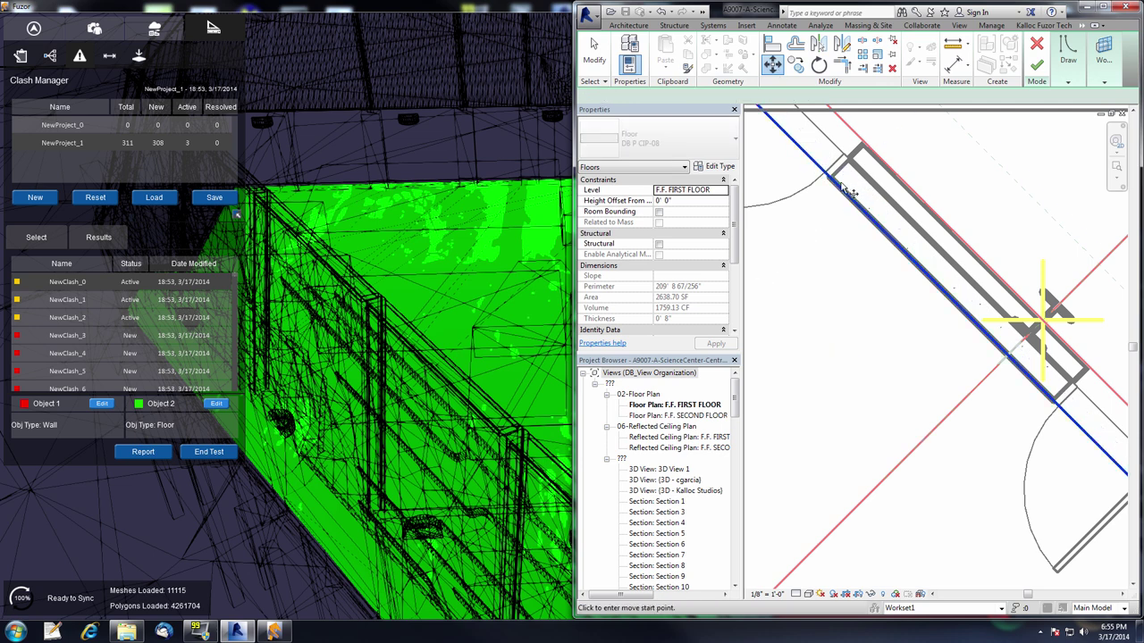
pyautogui.click(830, 177)
pyautogui.click(828, 177)
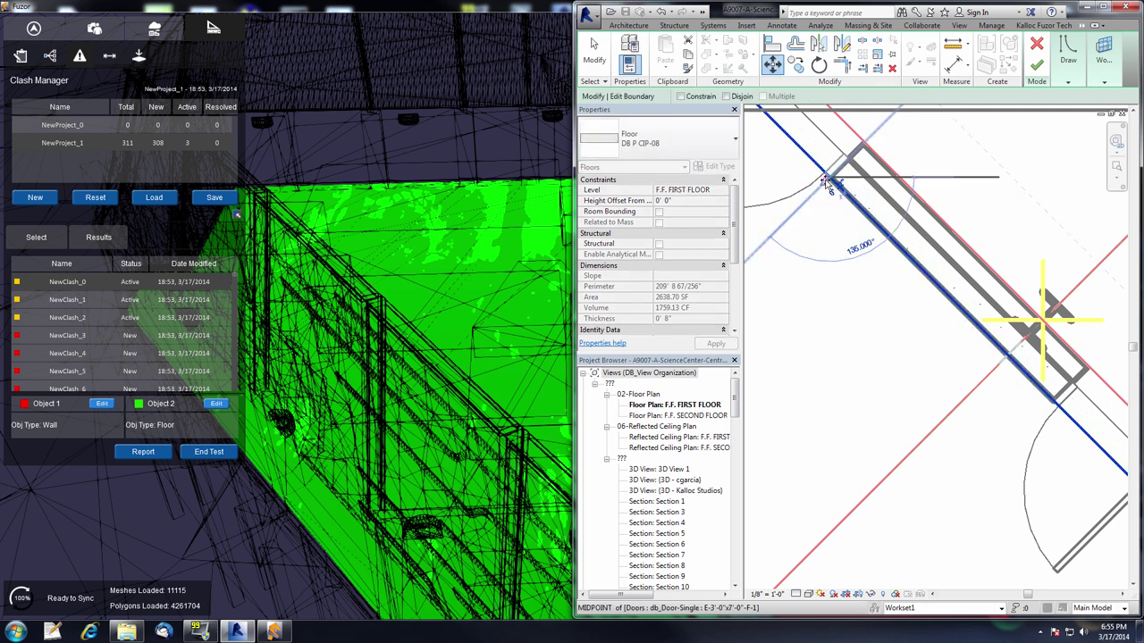
pyautogui.scroll(3, 827, 181)
pyautogui.scroll(2, 828, 180)
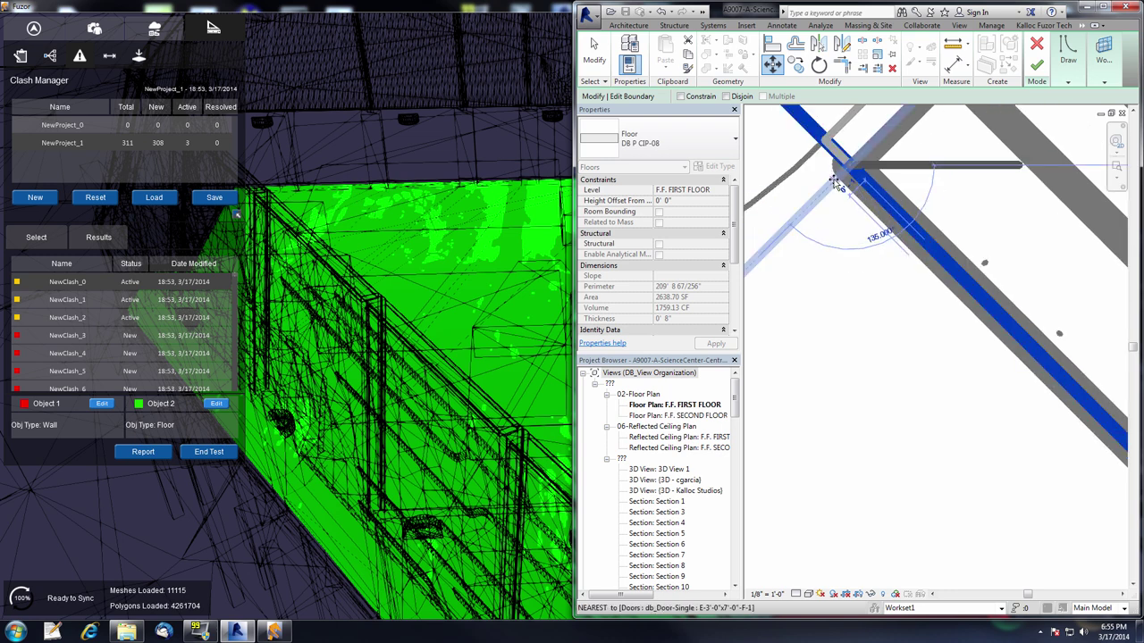
pyautogui.click(835, 182)
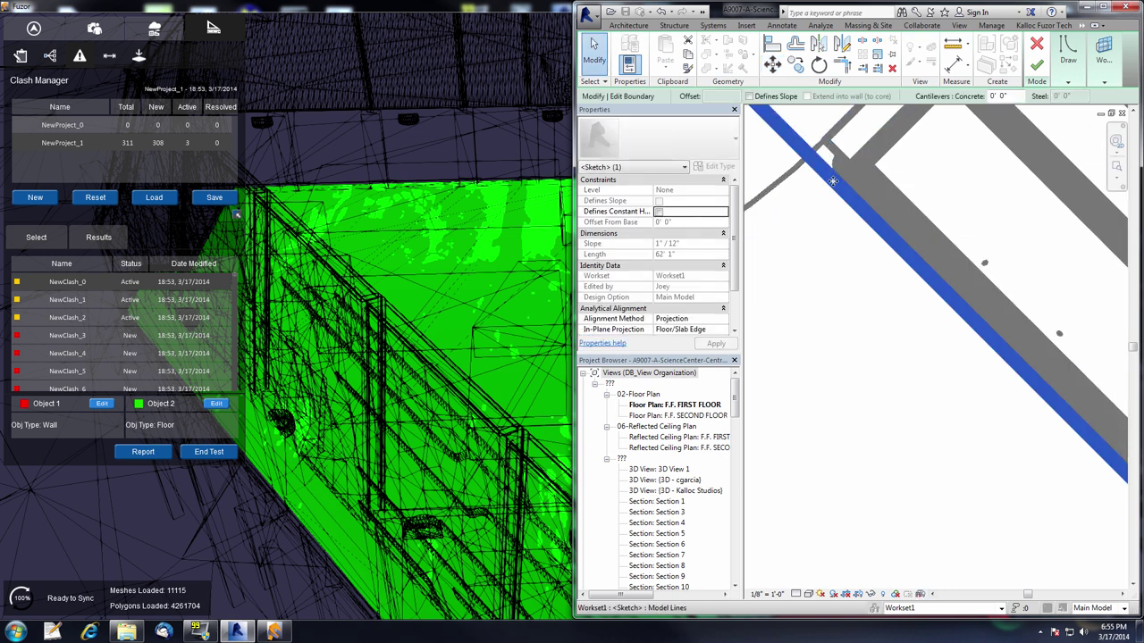
pyautogui.click(1037, 66)
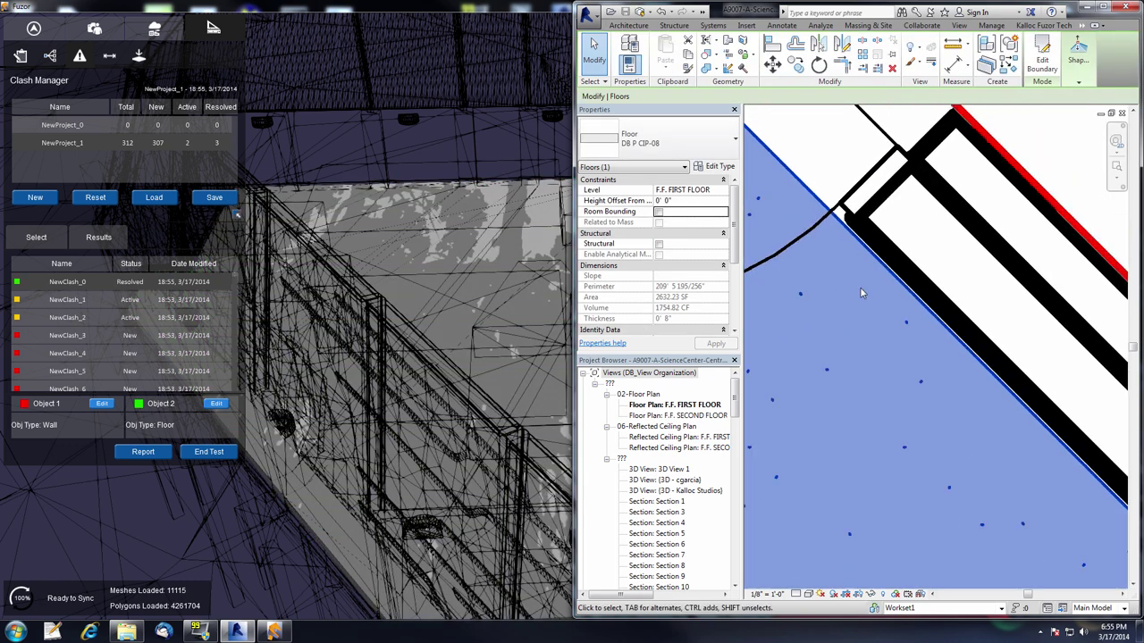
# Review the edited floor in the Revit plan, then switch to Fuzor to check NewClash_0's status and the wall and floor
pyautogui.scroll(-4, 859, 287)
pyautogui.moveTo(859, 288); pyautogui.dragTo(915, 261, button='middle')
pyautogui.scroll(-3, 915, 272)
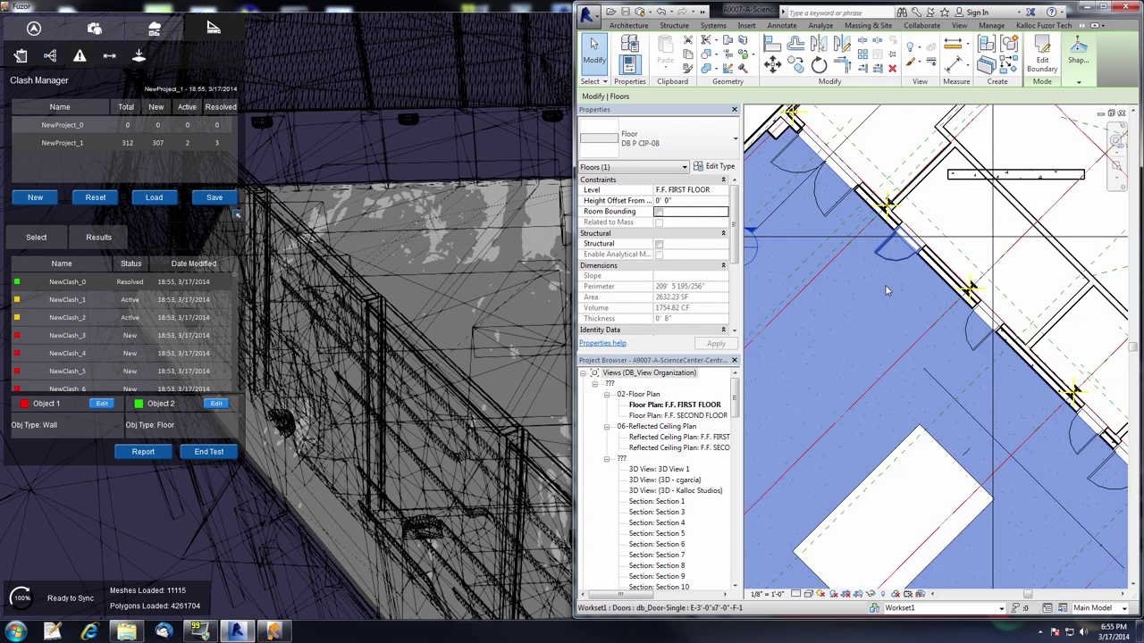
pyautogui.click(427, 243)
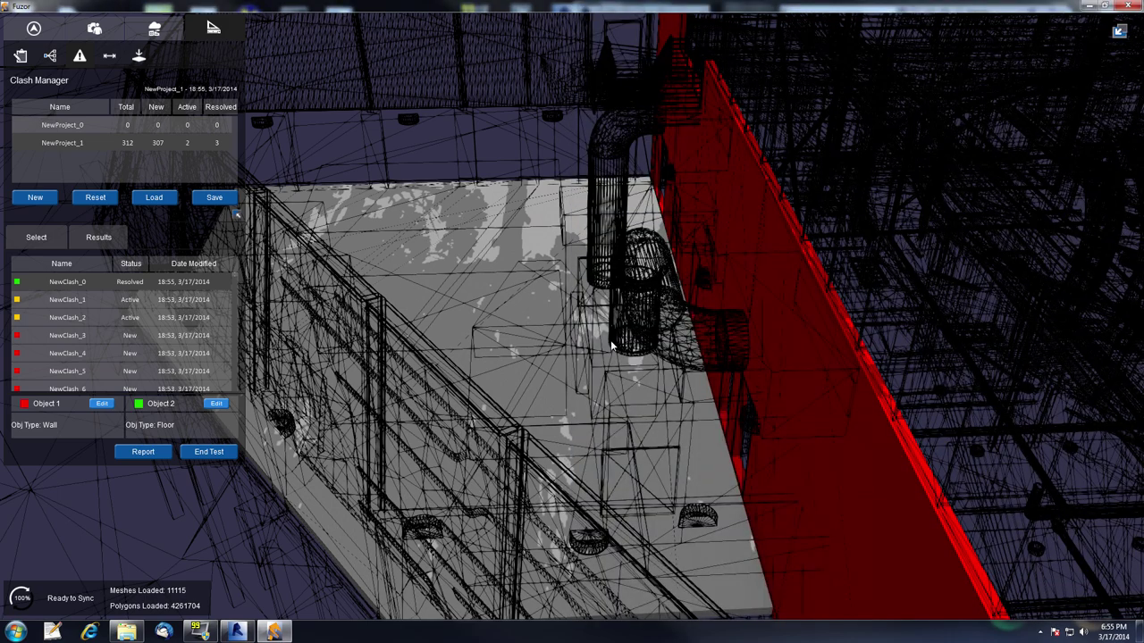
pyautogui.scroll(-3, 611, 346)
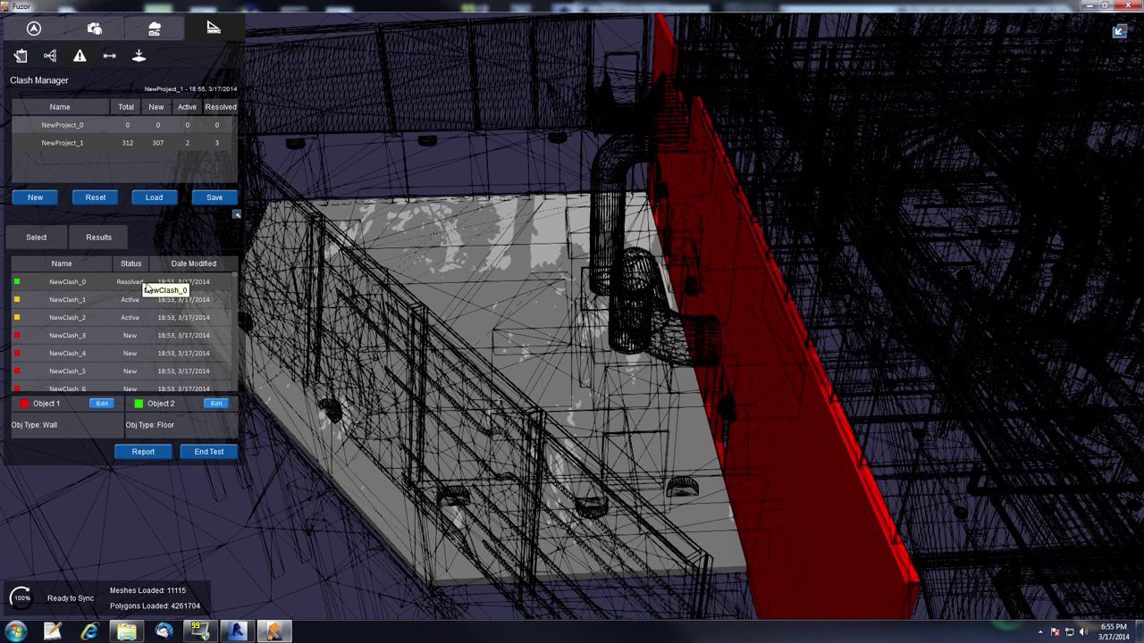
# Review the wall clashes NewClash_2, NewClash_3 and NewClash_4 in the Clash Manager results
pyautogui.click(80, 317)
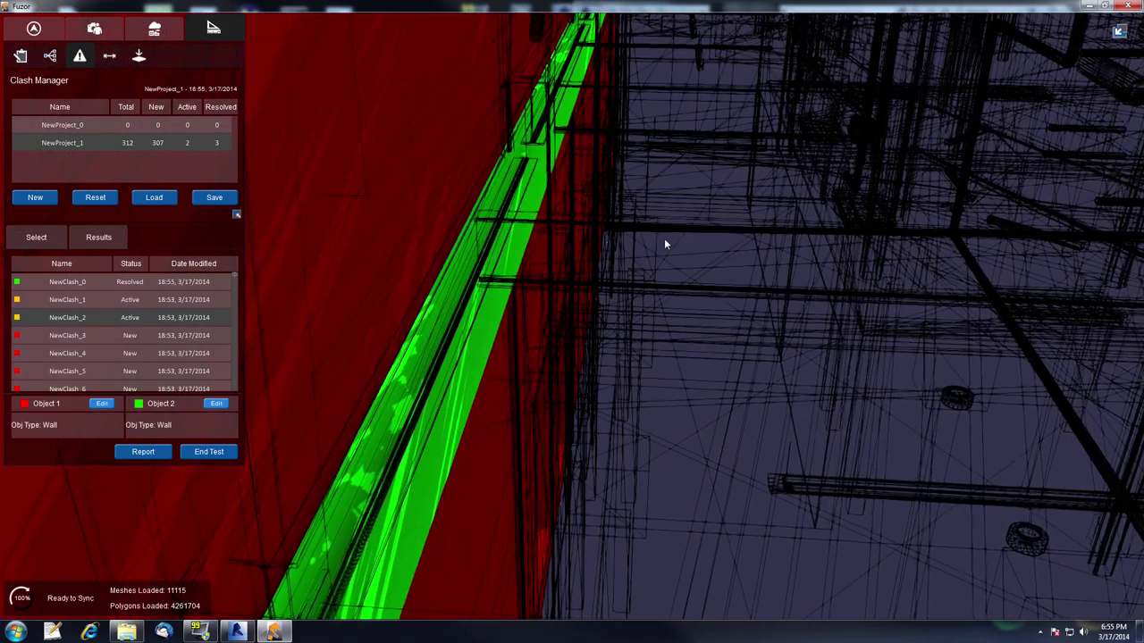
pyautogui.click(83, 343)
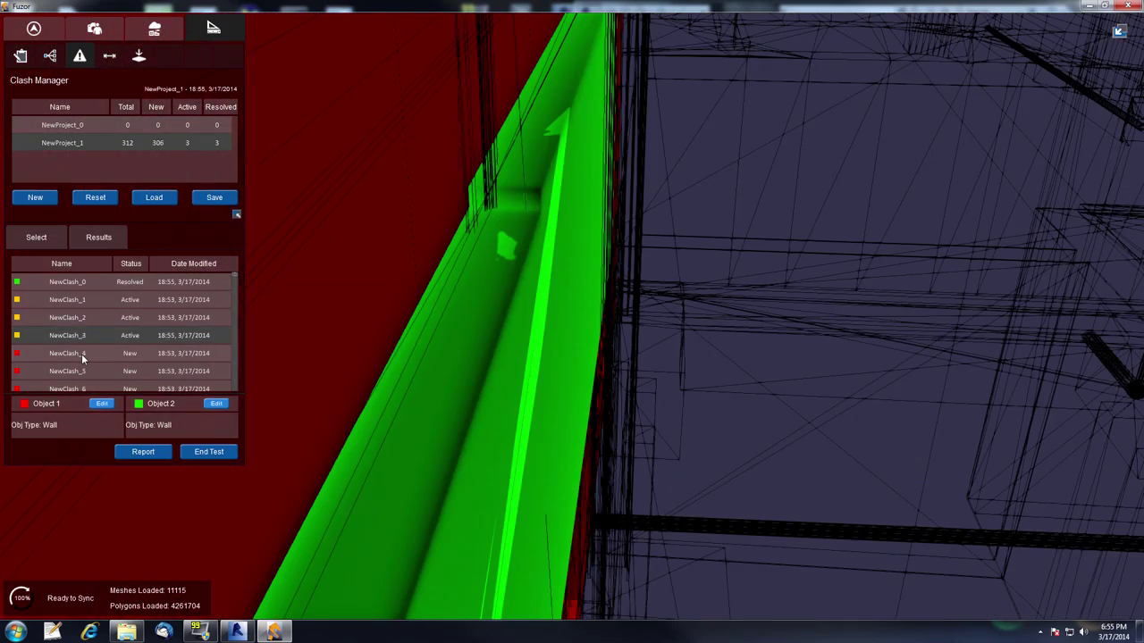
pyautogui.click(81, 354)
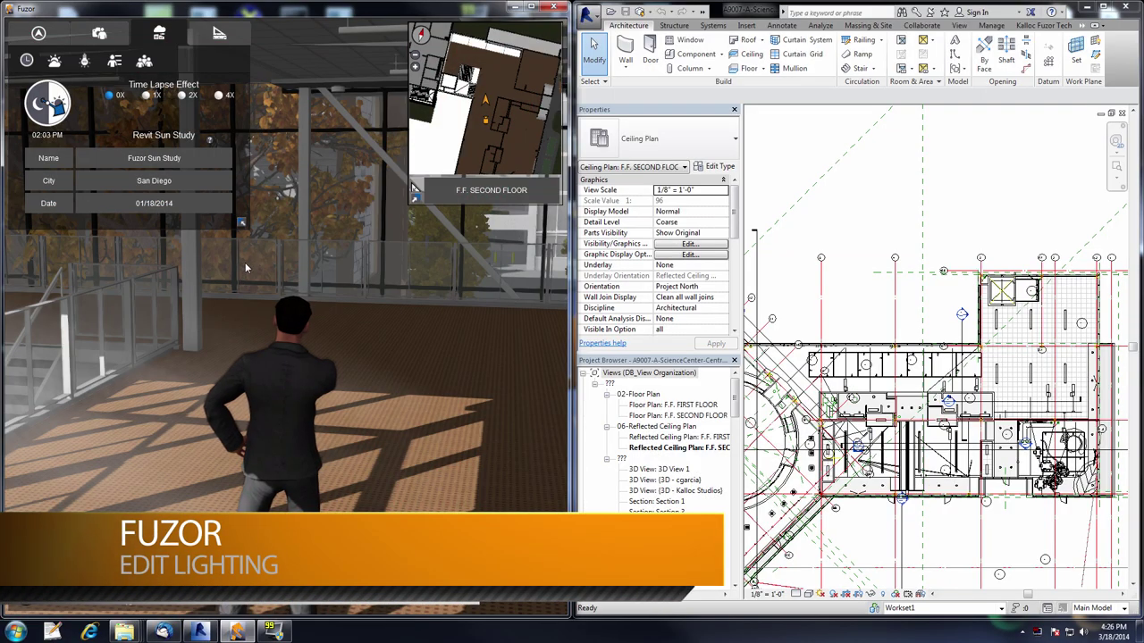
# Hide the F.F. SECOND FLOOR minimap and set the Fuzor time of day to about 07:36 PM
pyautogui.click(415, 196)
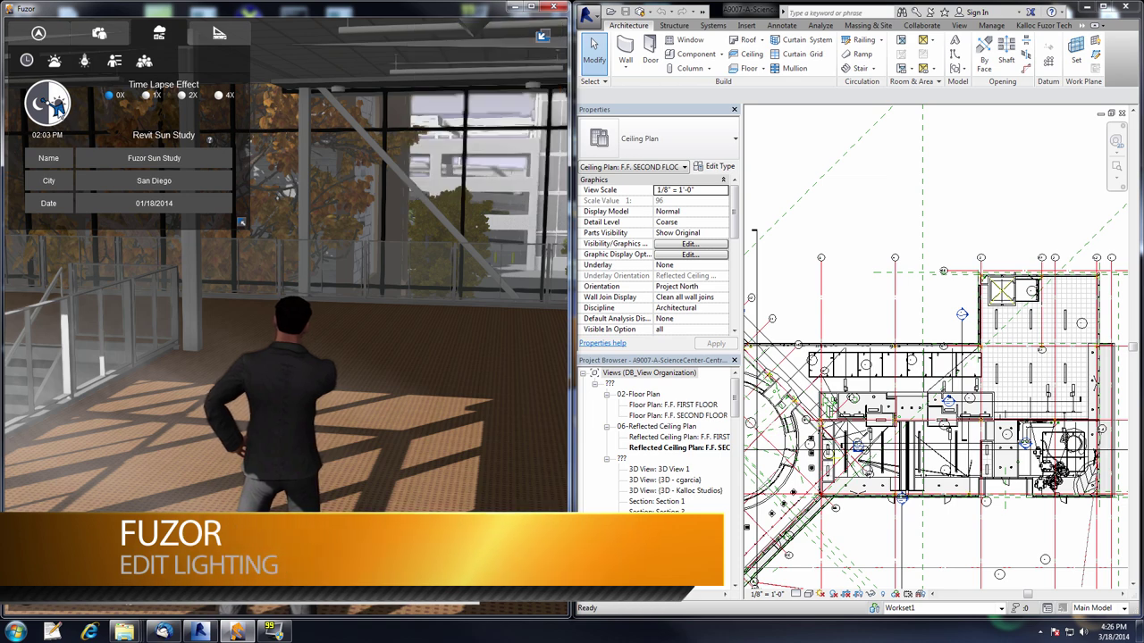
pyautogui.moveTo(59, 109); pyautogui.dragTo(42, 117)
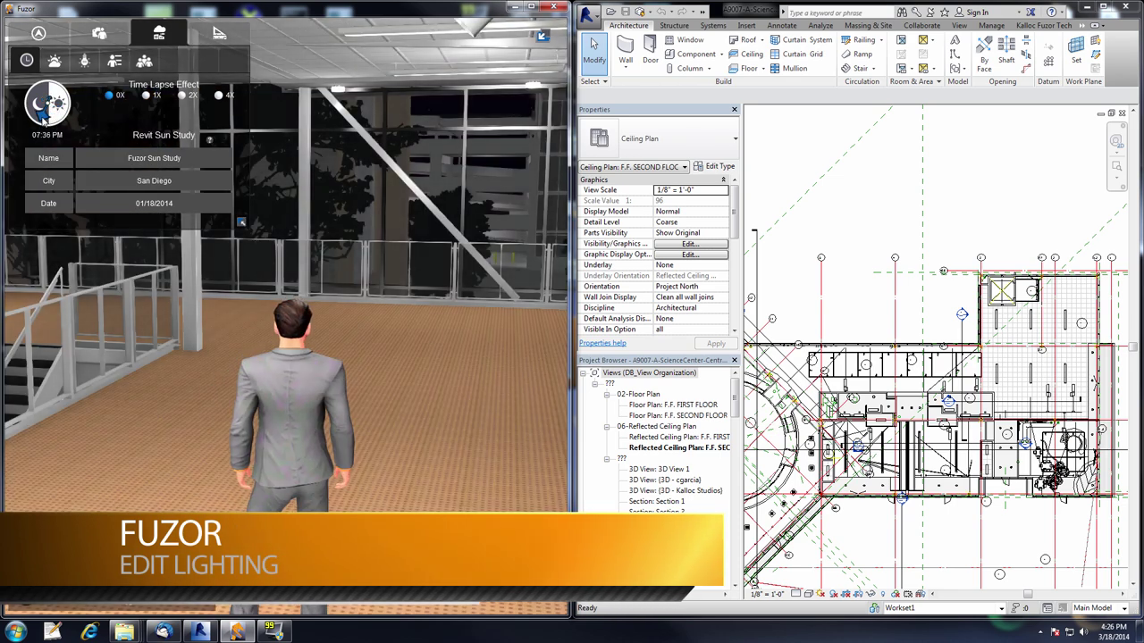
# Walk the avatar into the green-walled corridor with round ceiling lights, facing the glass door
pyautogui.moveTo(322, 151); pyautogui.dragTo(322, 151, button='right')
pyautogui.press('w')
pyautogui.press('w')
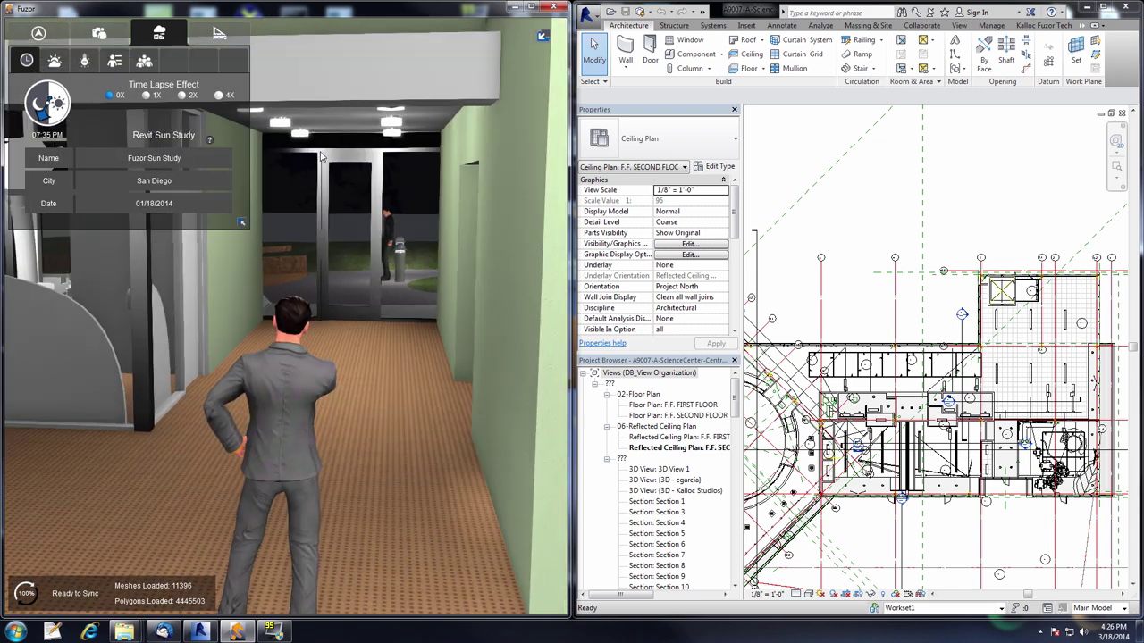
pyautogui.press('w')
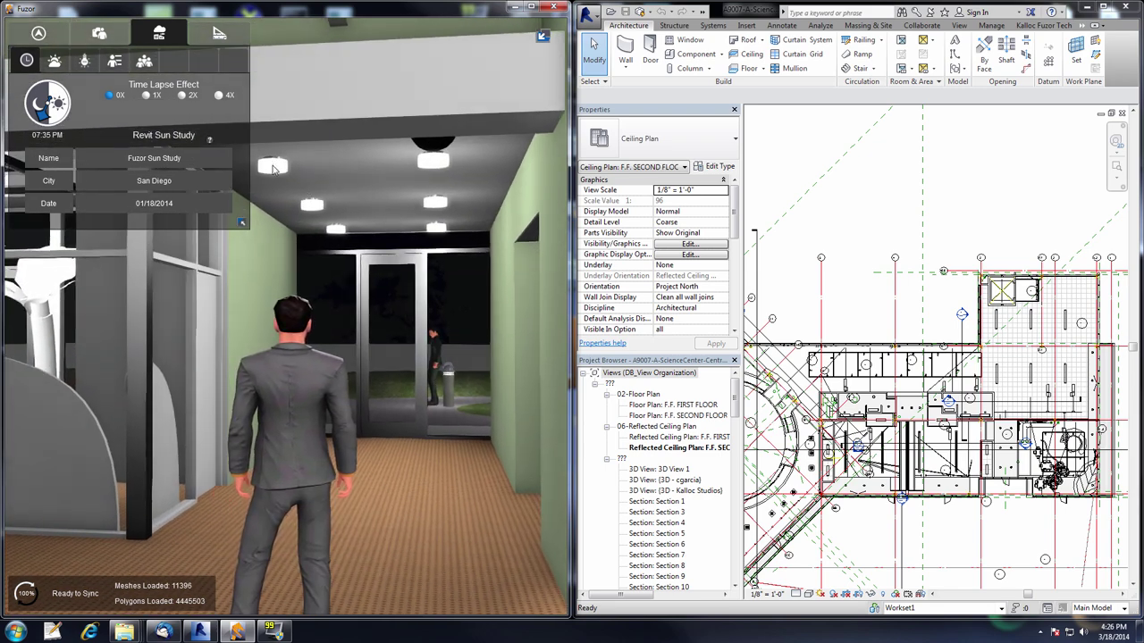
# Select the nearest ceiling light on the corridor's left side in Fuzor and bring it up in Revit for editing
pyautogui.click(274, 168)
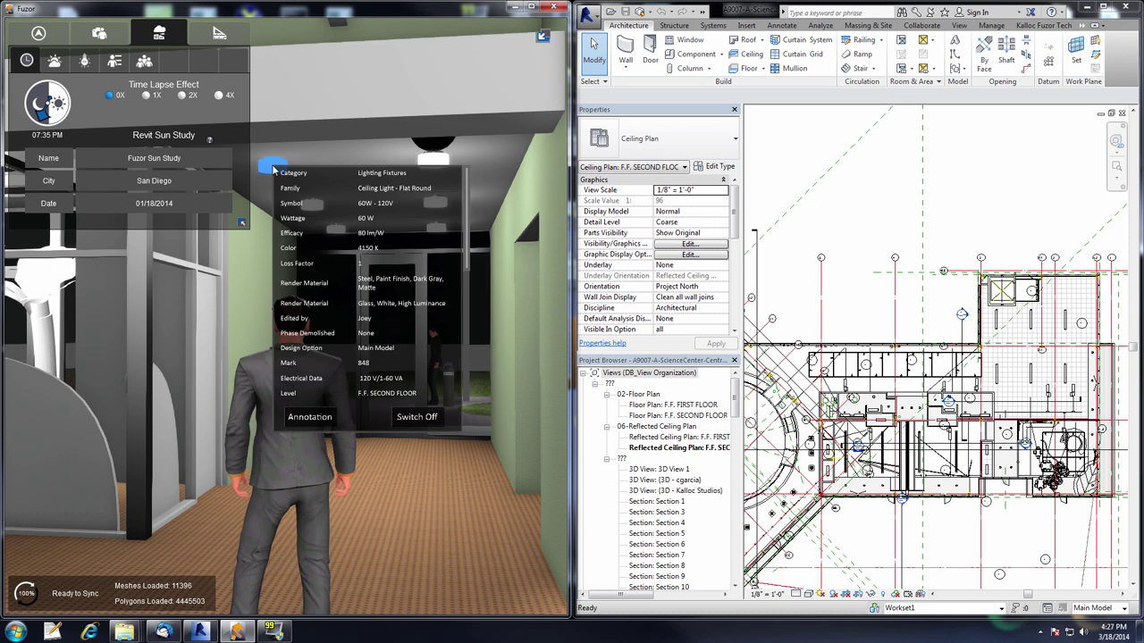
pyautogui.click(1042, 25)
pyautogui.moveTo(589, 79)
pyautogui.click(837, 118)
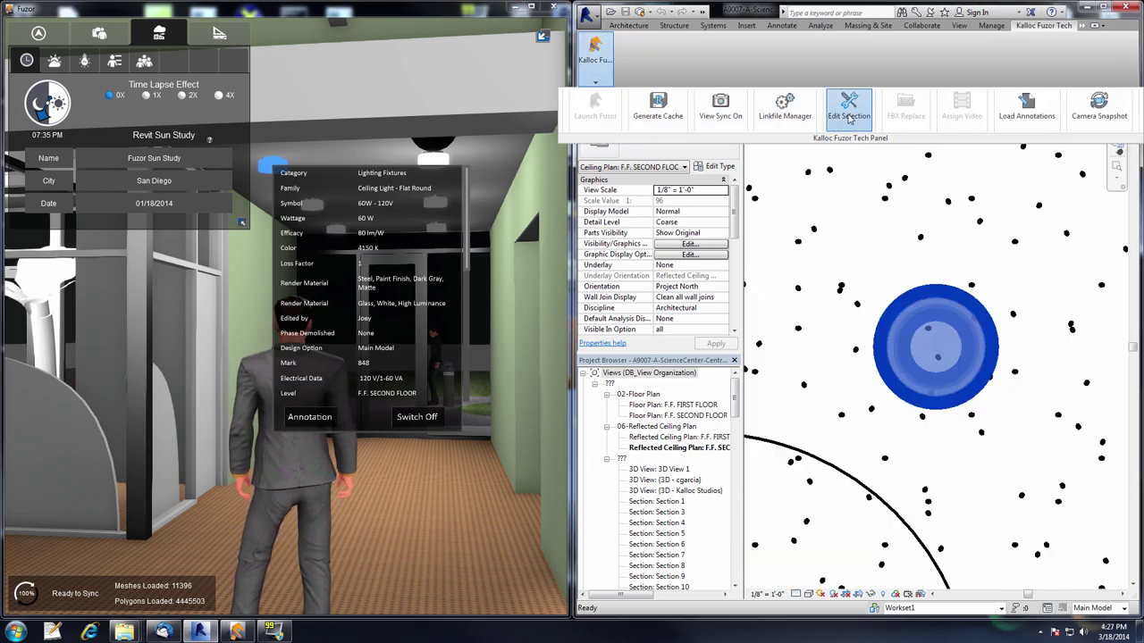
# Delete the right-hand column of three Ceiling Light - Flat Round fixtures from the corridor in the Revit ceiling plan
pyautogui.scroll(-8, 983, 357)
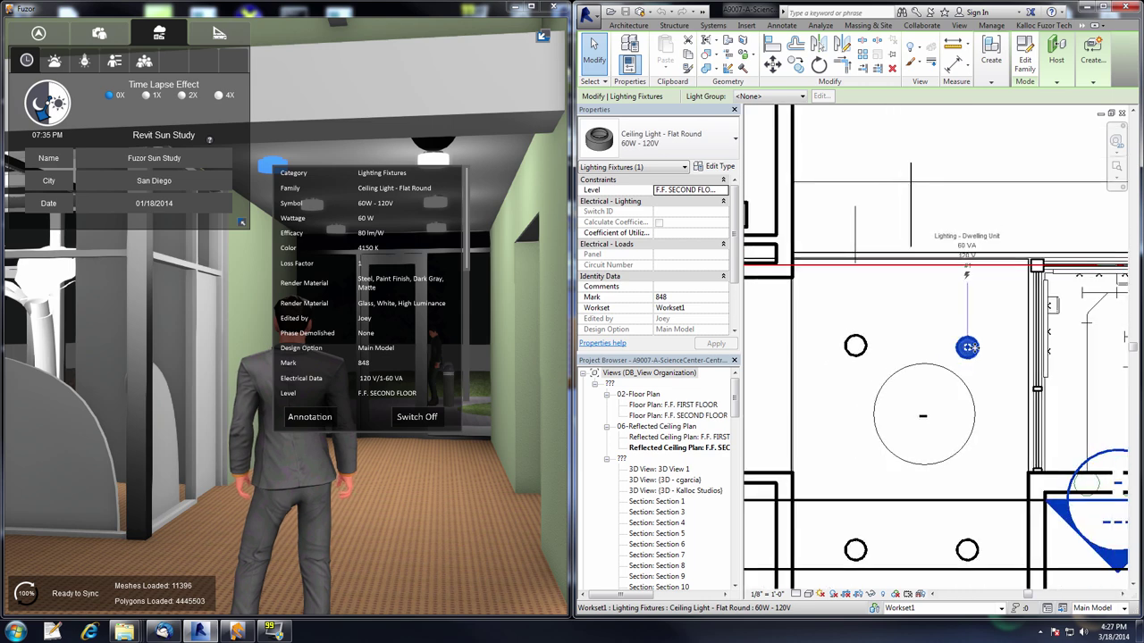
pyautogui.scroll(-3, 949, 268)
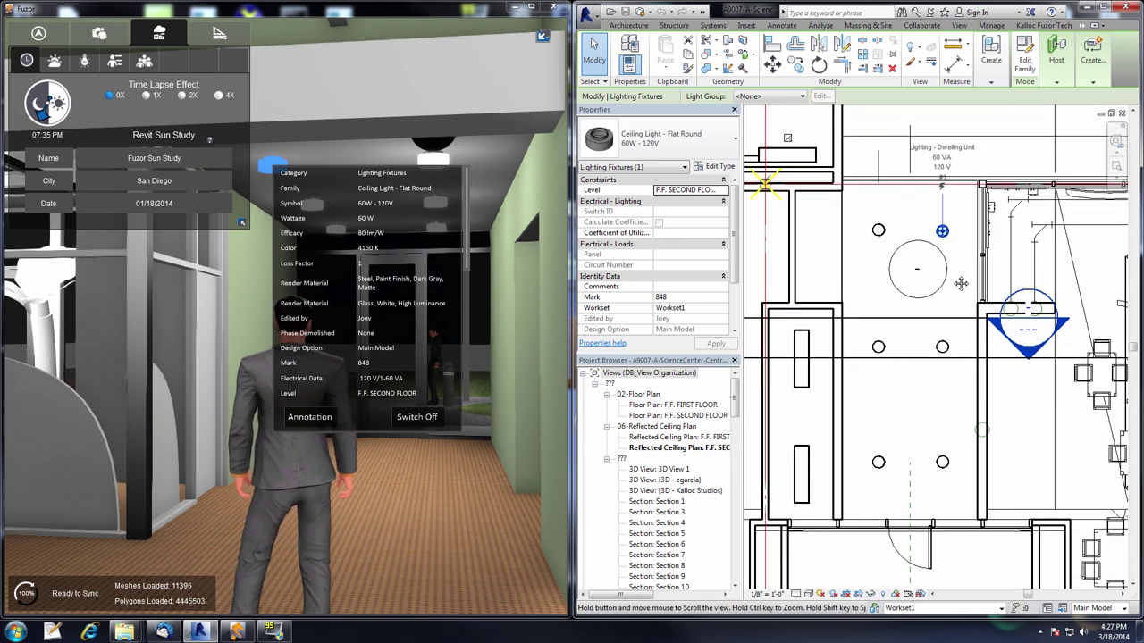
pyautogui.keyDown('ctrl'); pyautogui.click(938, 351); pyautogui.keyUp('ctrl')
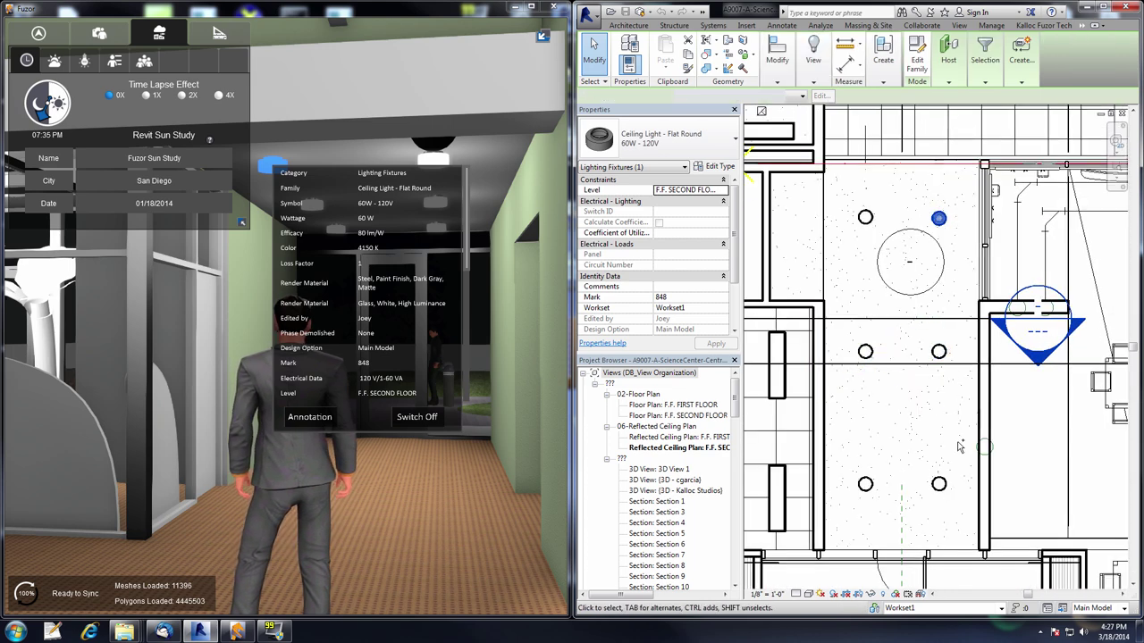
pyautogui.keyDown('ctrl'); pyautogui.click(938, 484); pyautogui.keyUp('ctrl')
pyautogui.press('Delete')
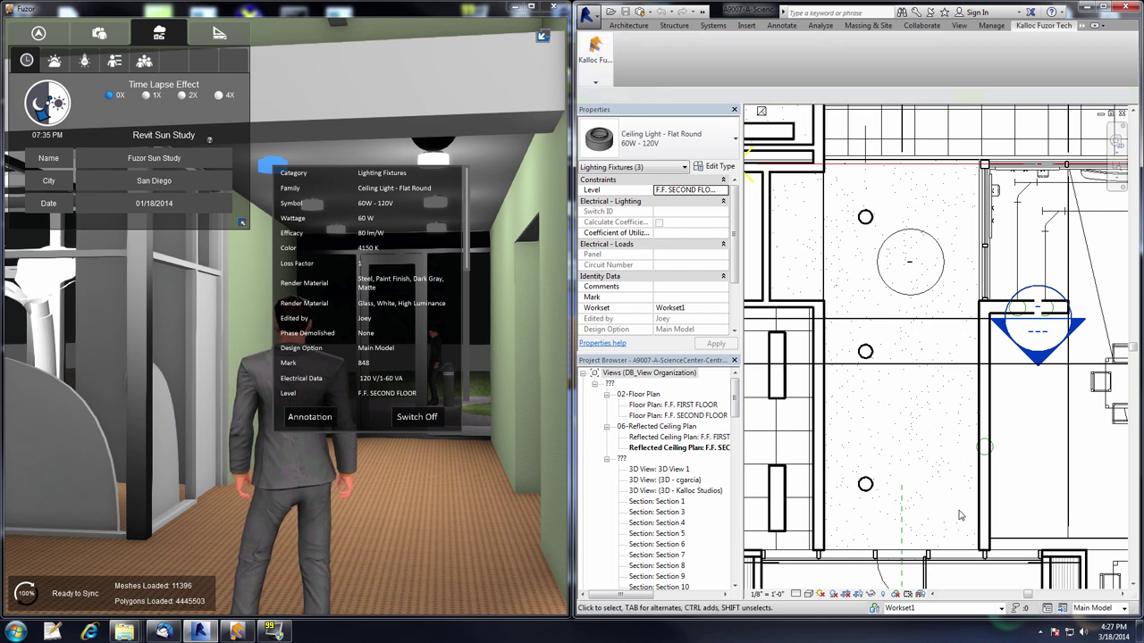
# Move the three remaining corridor ceiling lights together onto the corridor's centerline in the Revit ceiling plan
pyautogui.click(864, 217)
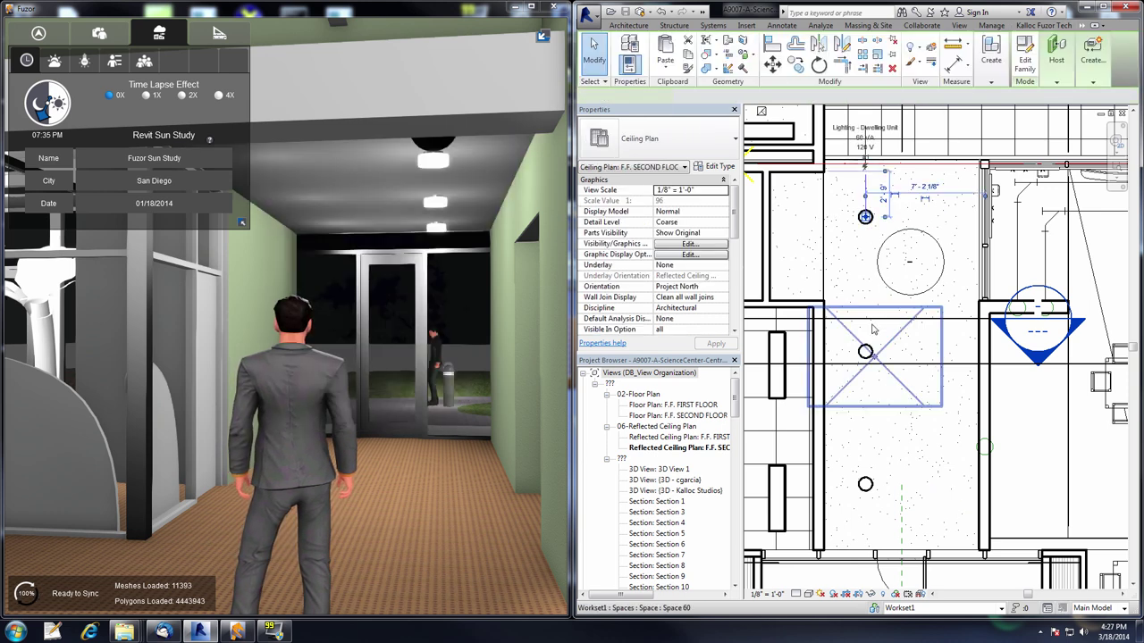
pyautogui.keyDown('ctrl'); pyautogui.click(865, 351); pyautogui.keyUp('ctrl')
pyautogui.keyDown('ctrl'); pyautogui.click(866, 485); pyautogui.keyUp('ctrl')
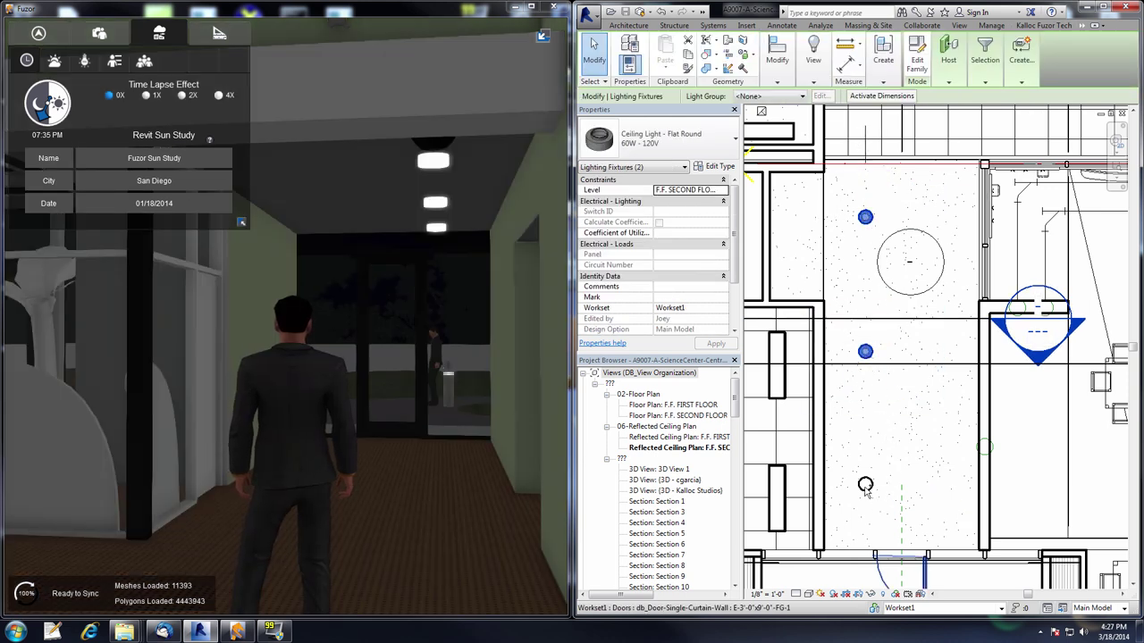
pyautogui.keyDown('ctrl'); pyautogui.click(865, 485); pyautogui.keyUp('ctrl')
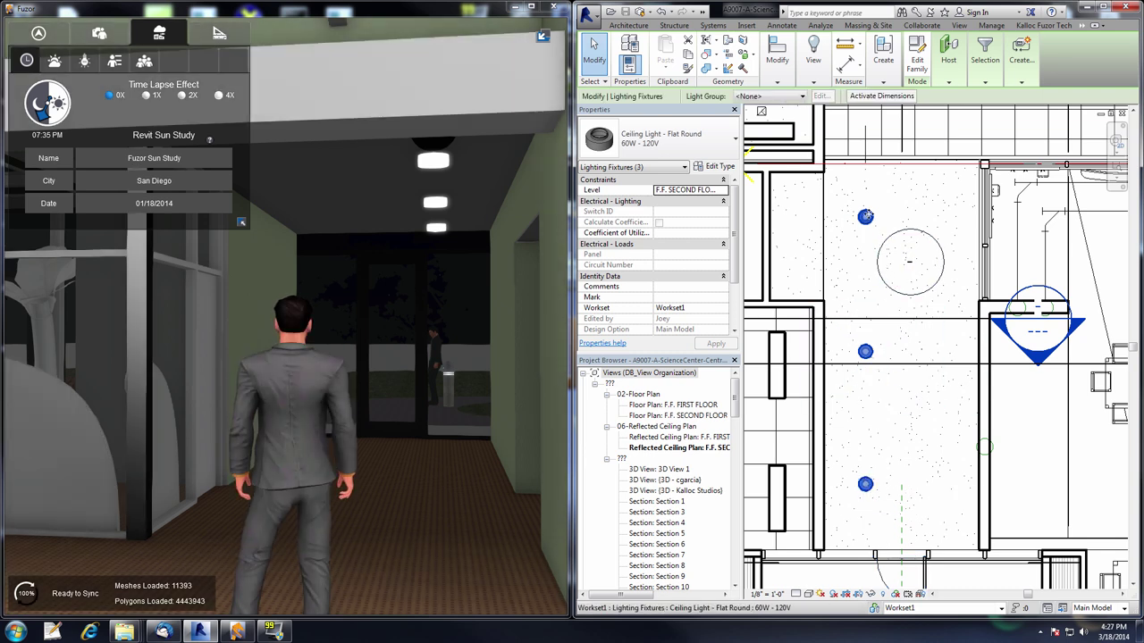
pyautogui.moveTo(865, 212); pyautogui.dragTo(900, 207)
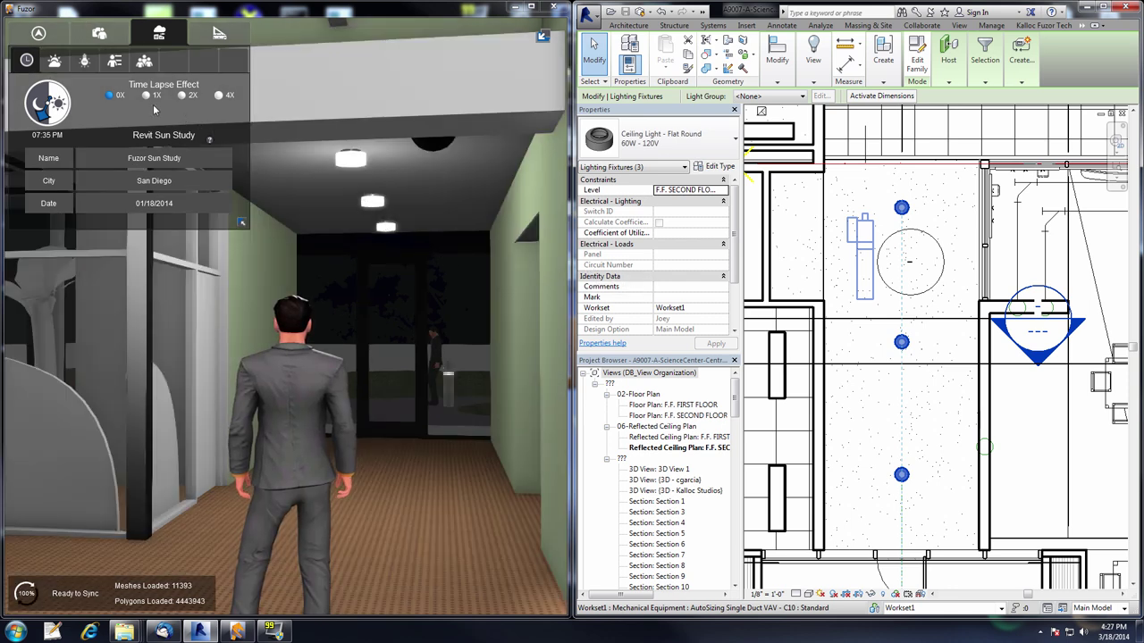
# Compare the Realistic and Consistent render colors on the corridor lighting in Fuzor, ending with Realistic
pyautogui.click(113, 38)
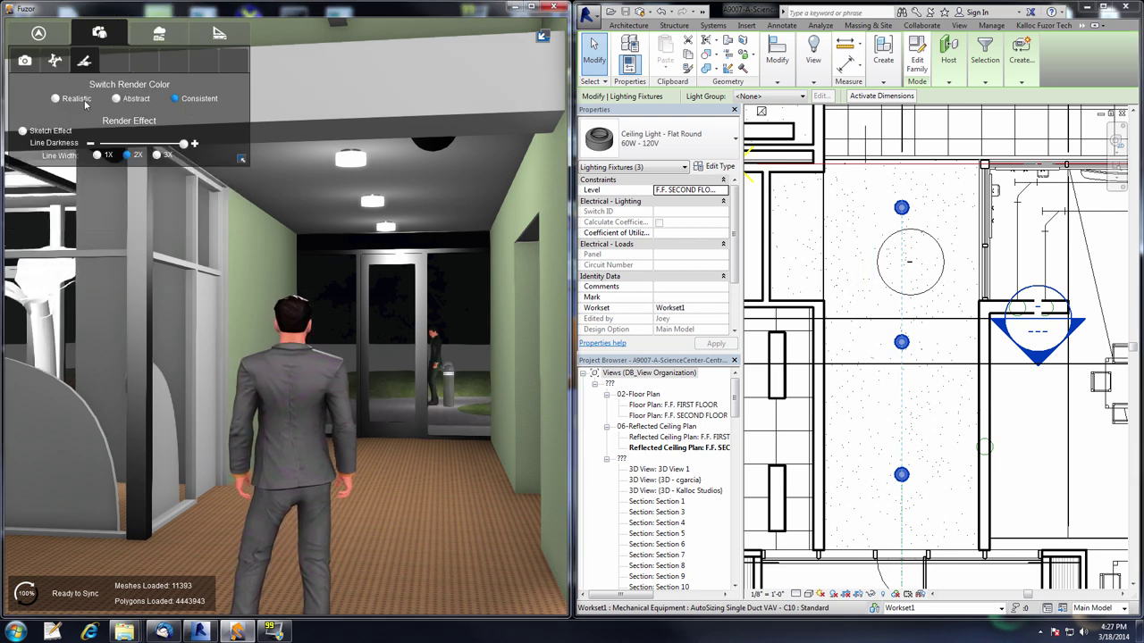
pyautogui.click(54, 99)
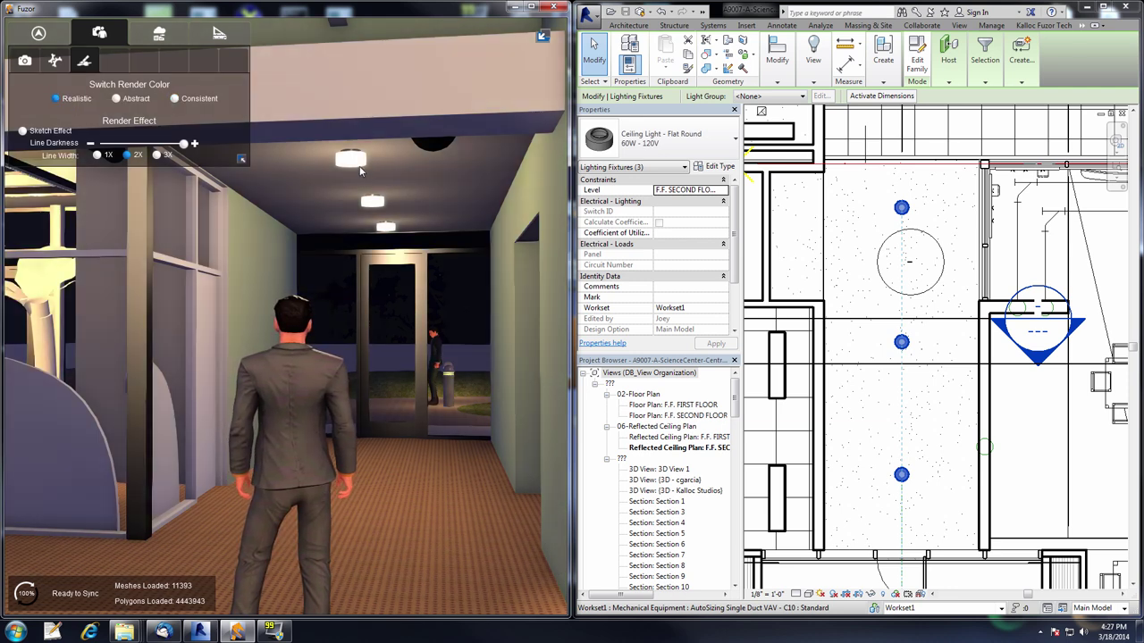
pyautogui.click(174, 99)
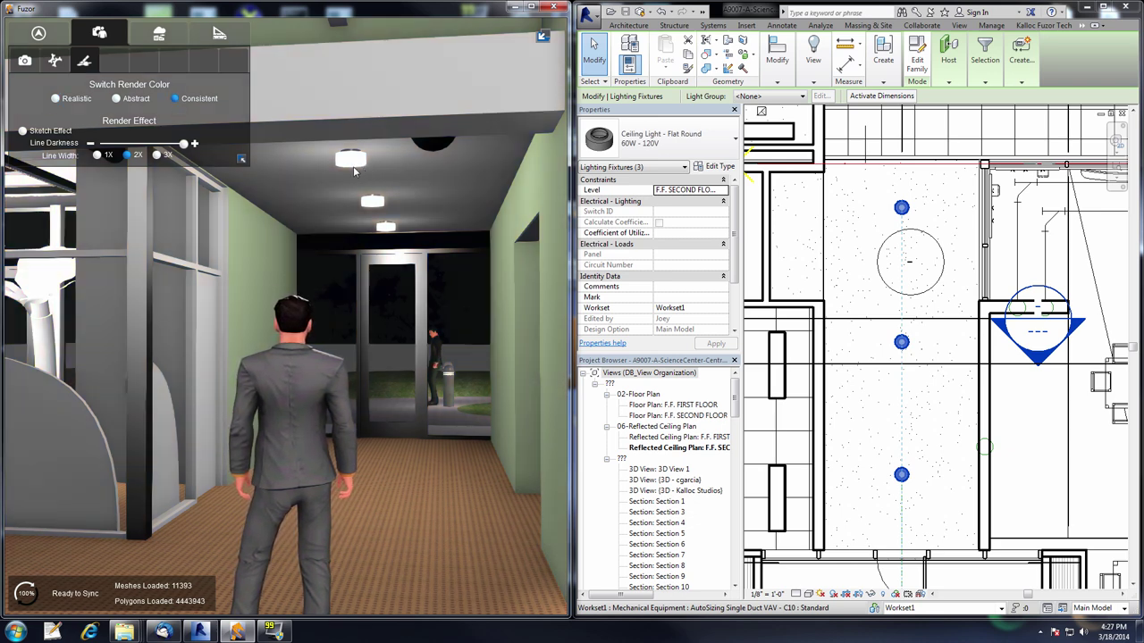
pyautogui.click(54, 99)
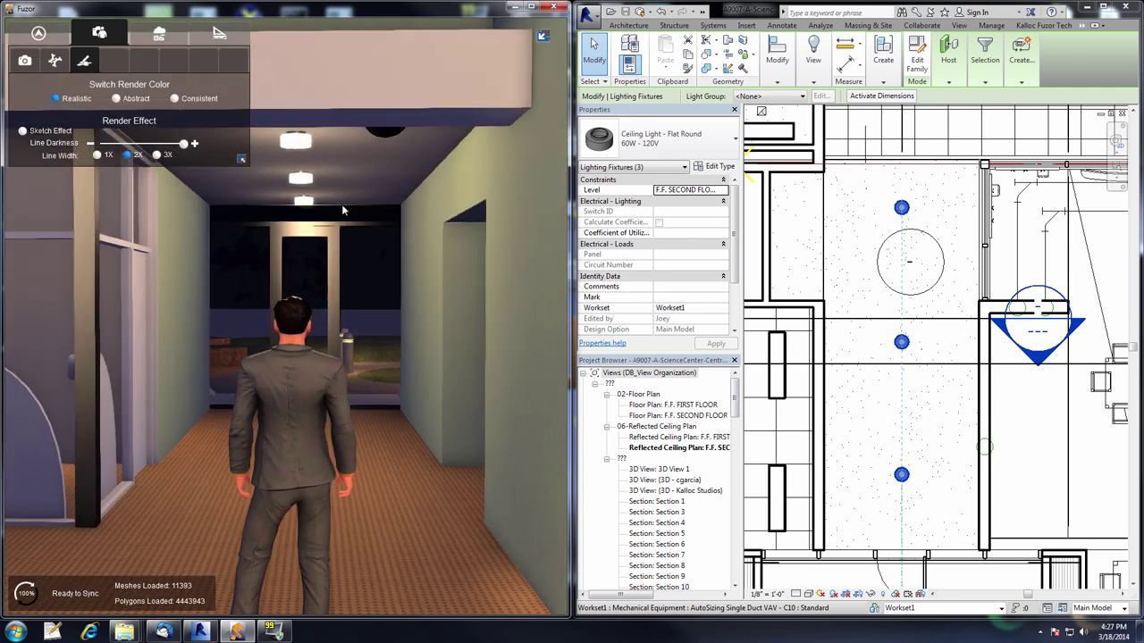
# Set the initial color of the corridor lights' 60W - 120V type to the D65 Reference White preset in Revit
pyautogui.click(324, 146)
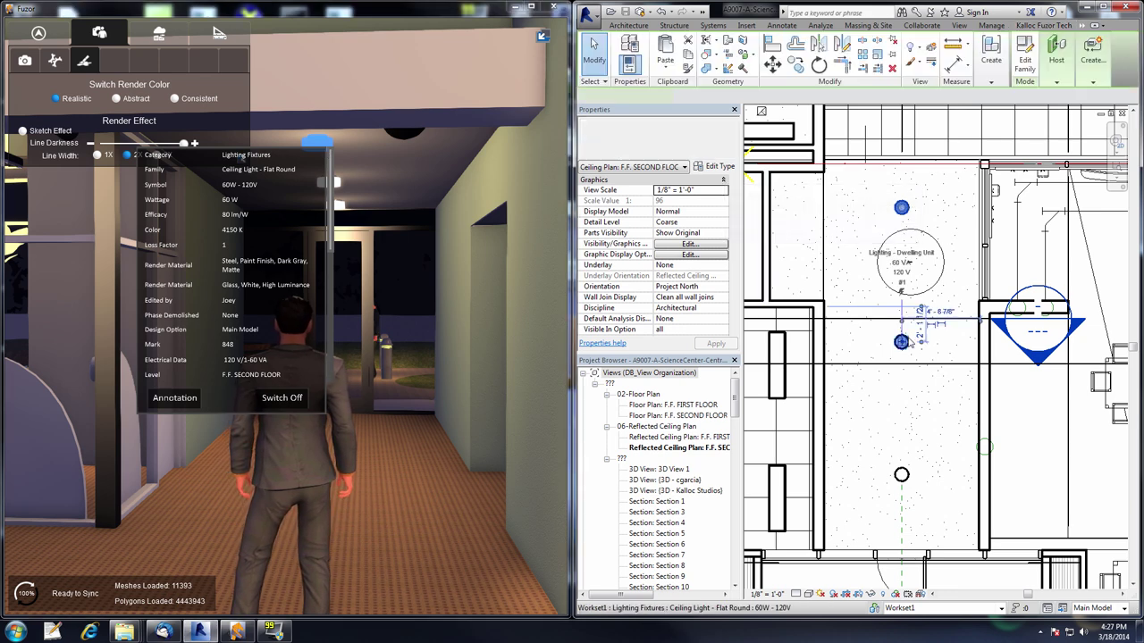
pyautogui.click(719, 167)
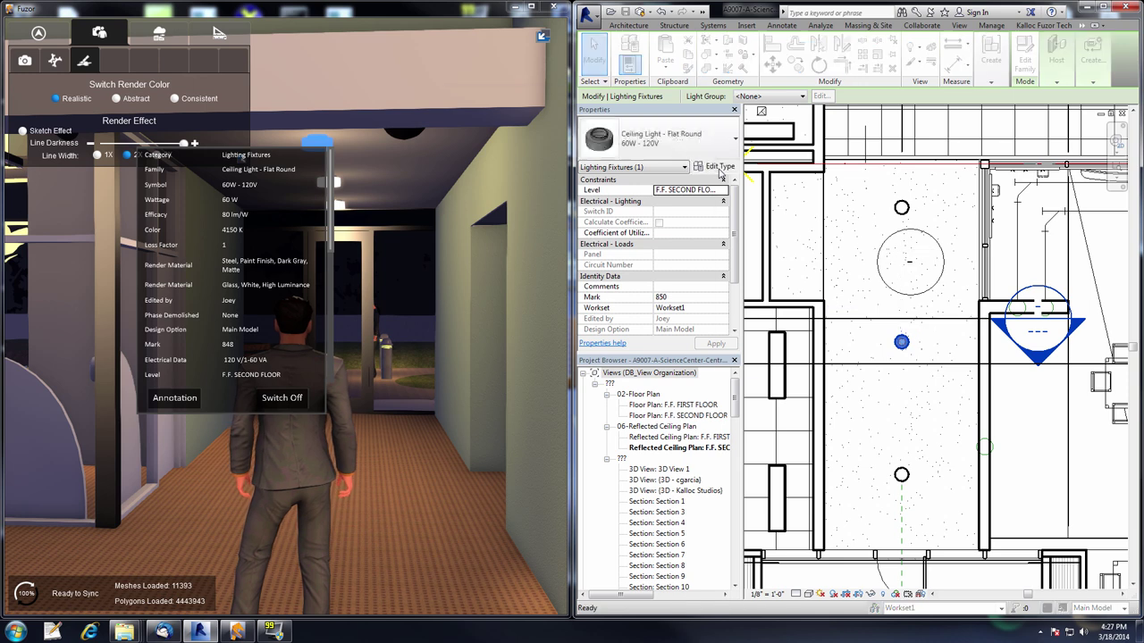
pyautogui.moveTo(699, 214); pyautogui.dragTo(705, 372)
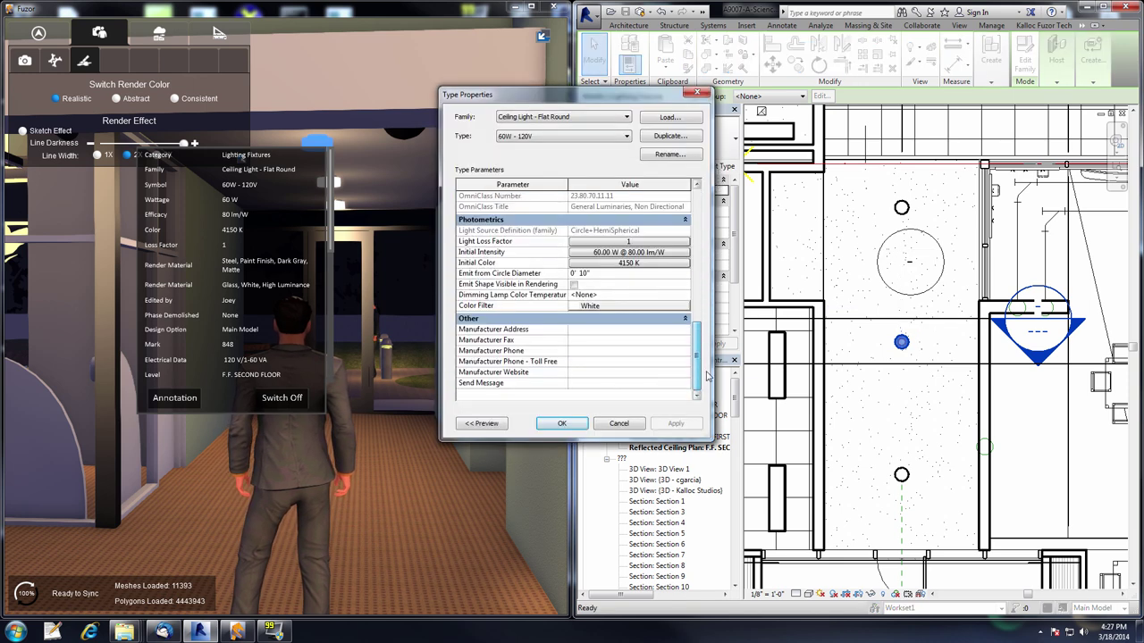
pyautogui.click(632, 264)
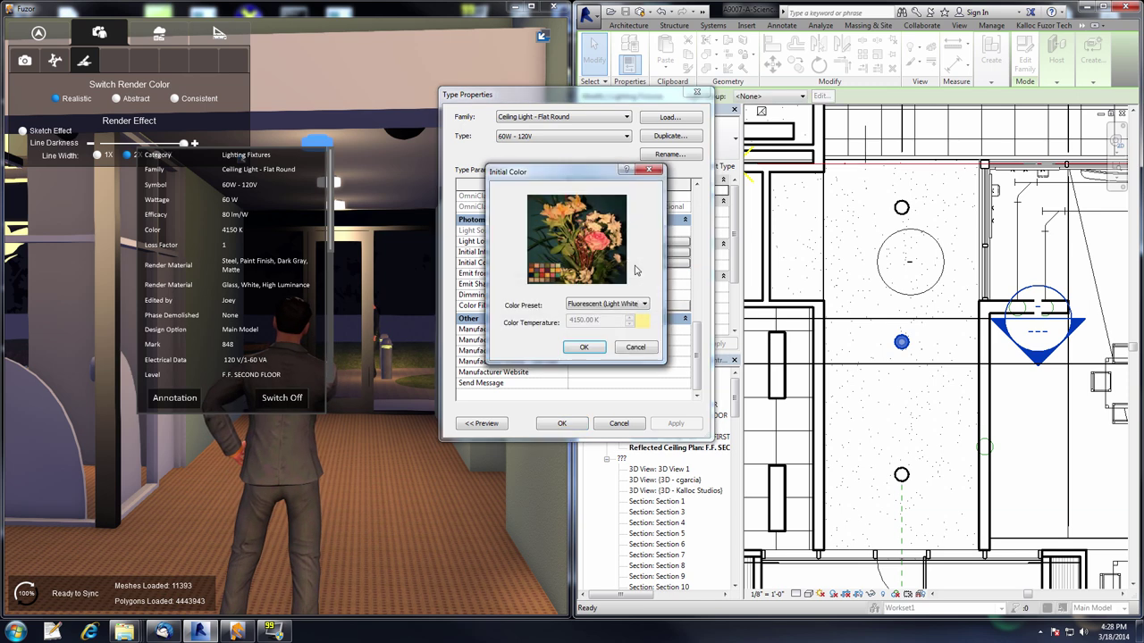
pyautogui.click(617, 305)
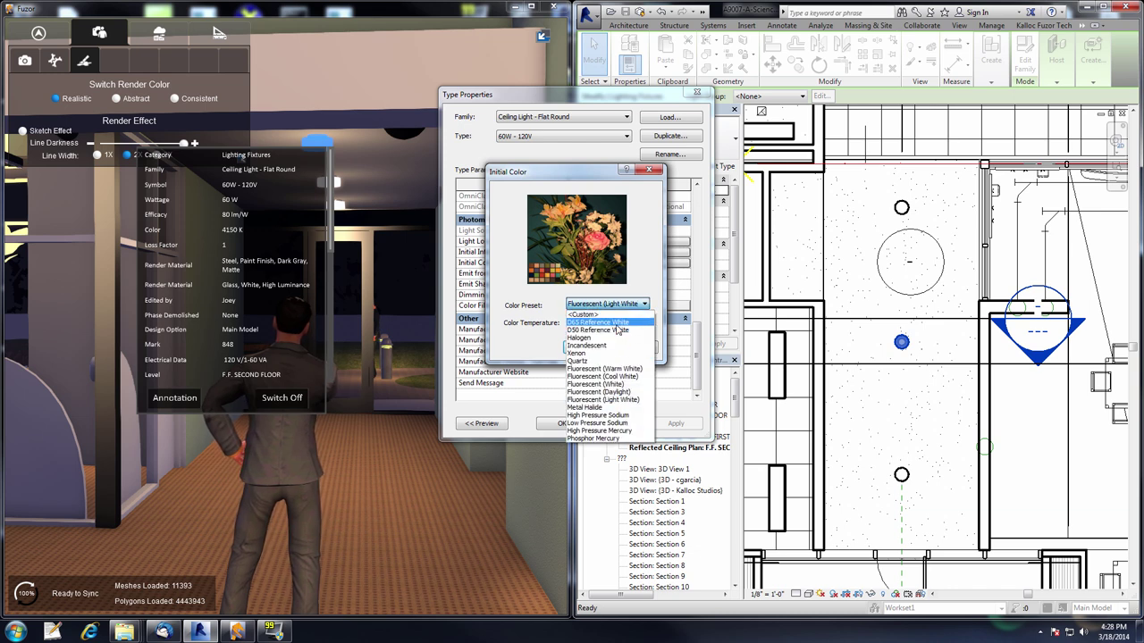
pyautogui.click(614, 324)
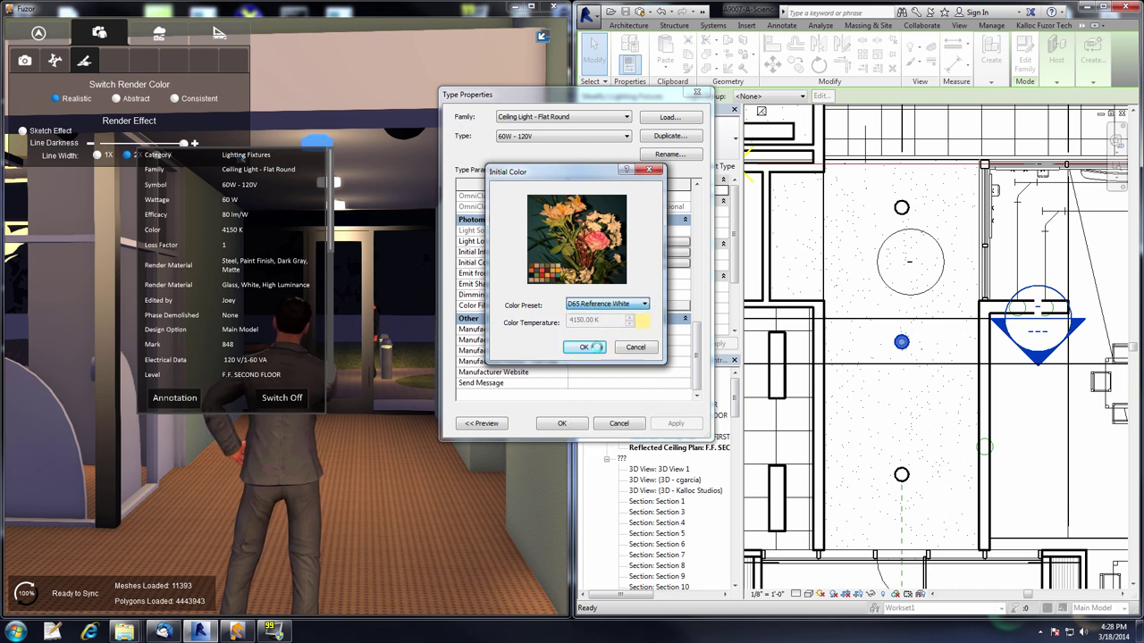
pyautogui.click(586, 348)
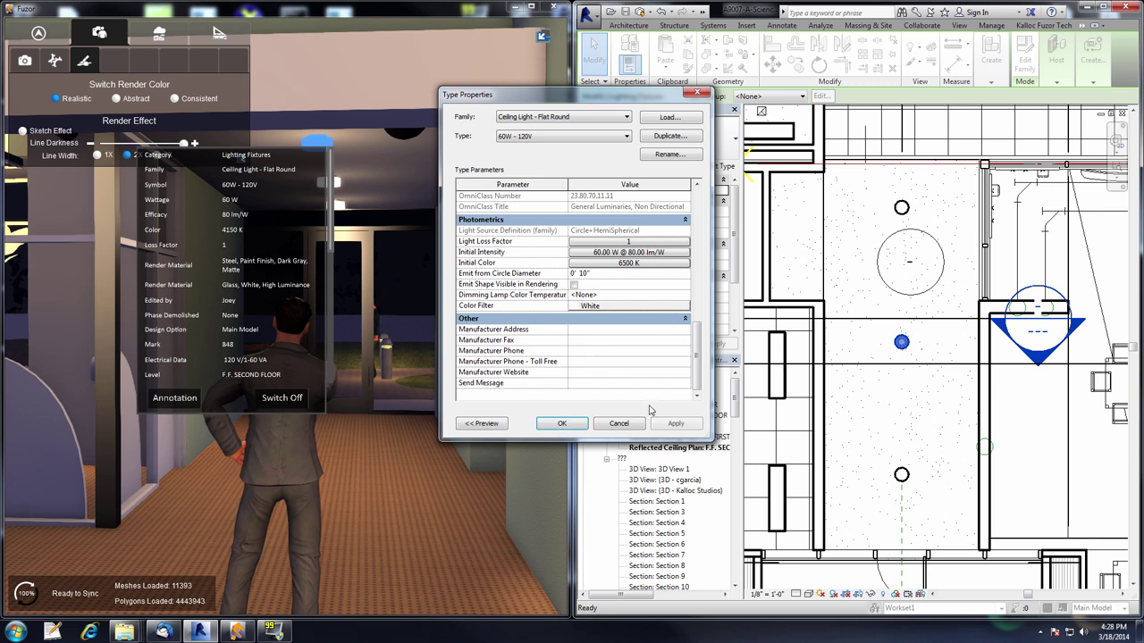
pyautogui.click(563, 425)
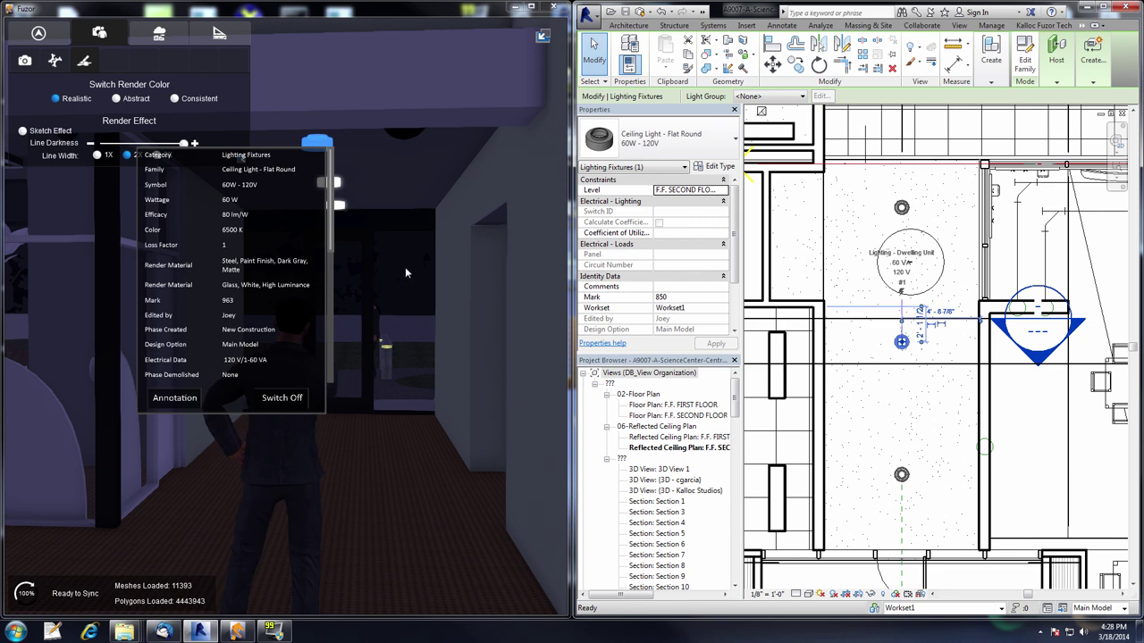
# Open the middle corridor light's type properties in Revit and compare its photometric values with the nearest corridor fixture's data in Fuzor
pyautogui.click(361, 246)
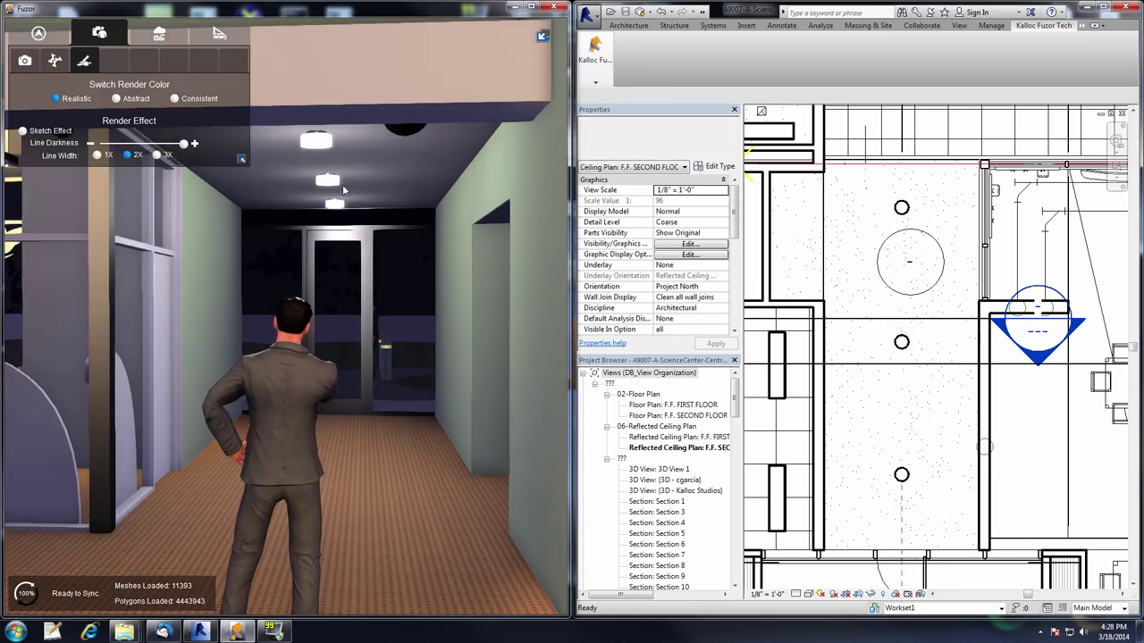
pyautogui.click(901, 343)
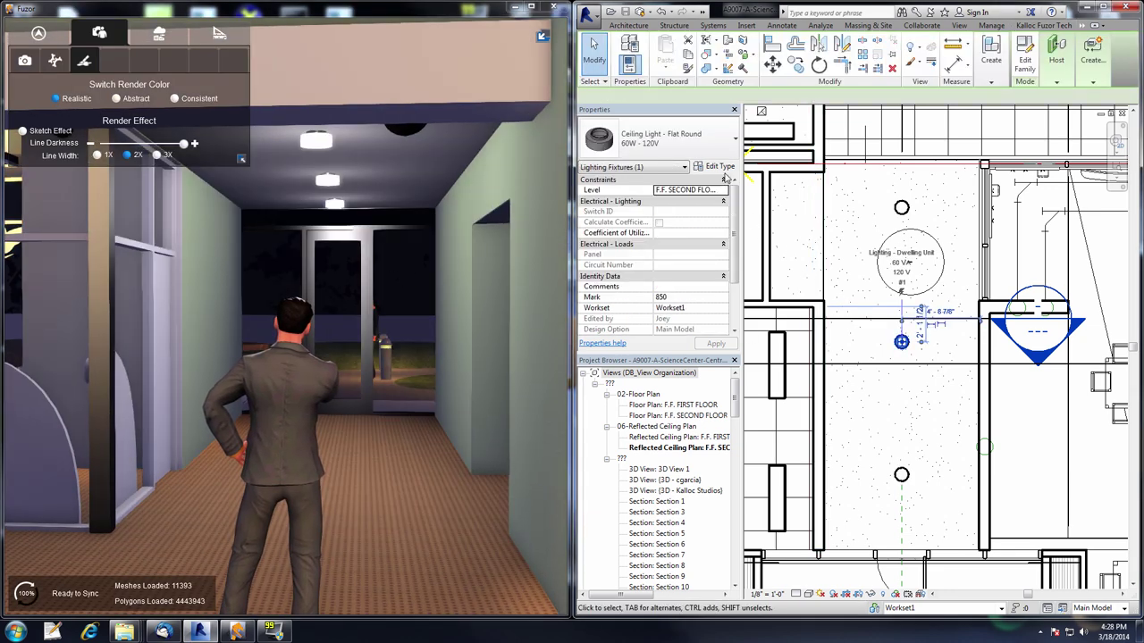
pyautogui.click(720, 171)
pyautogui.scroll(-6, 696, 251)
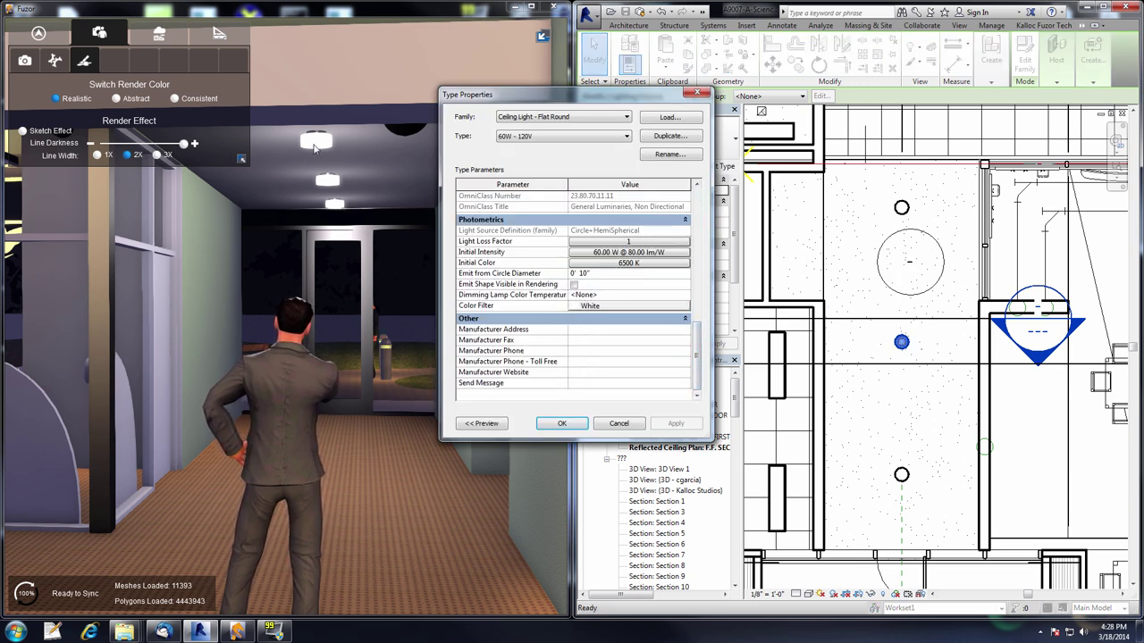
pyautogui.click(316, 145)
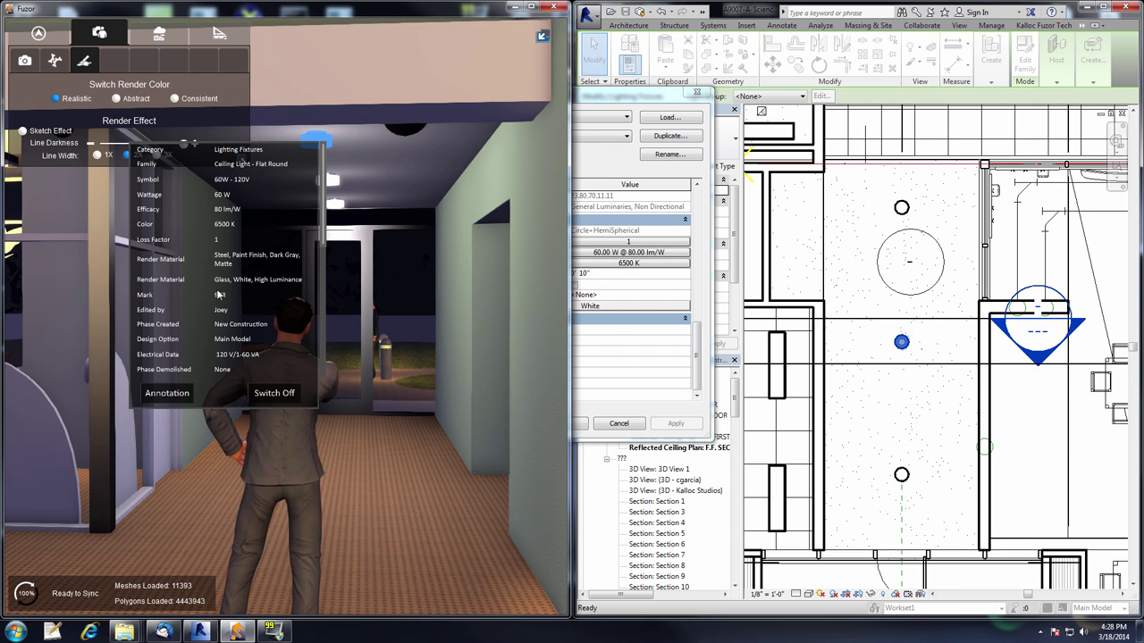
pyautogui.moveTo(363, 173); pyautogui.dragTo(361, 174, button='right')
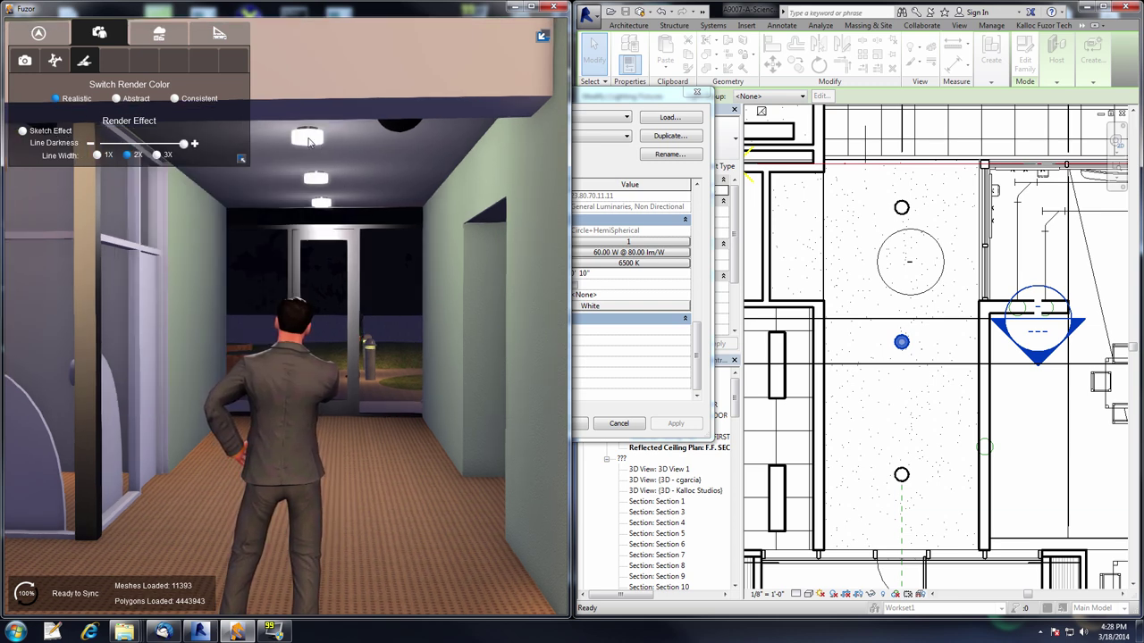
# Set the color filter of the corridor lights' 60W - 120V type to red, RGB 221-030-030, in Revit
pyautogui.click(901, 212)
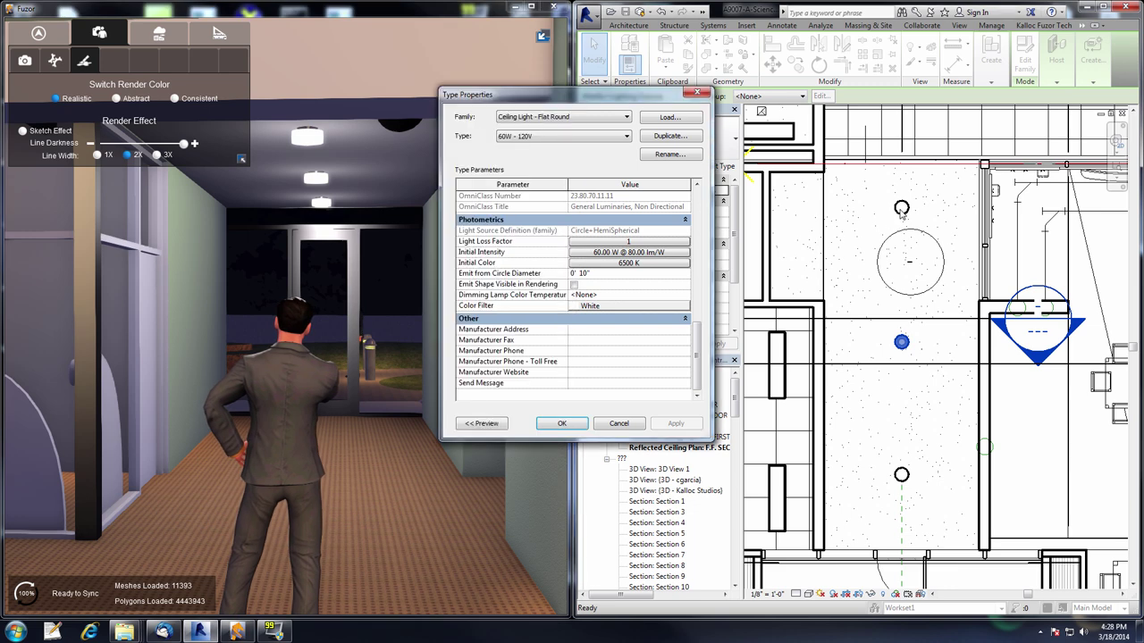
pyautogui.click(618, 310)
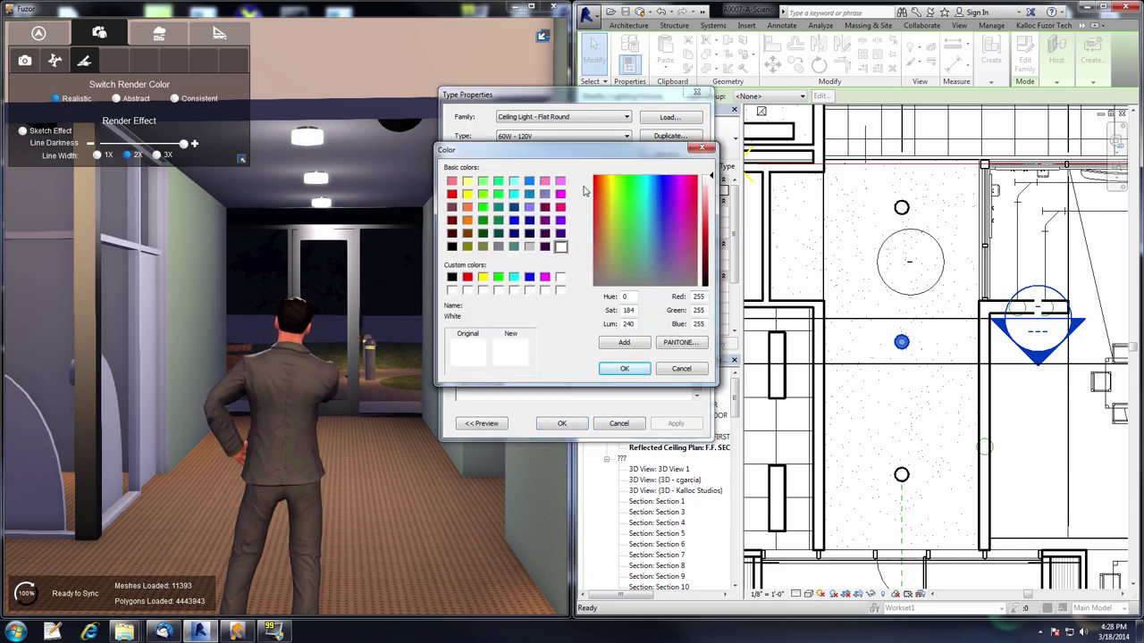
pyautogui.moveTo(712, 179); pyautogui.dragTo(712, 247)
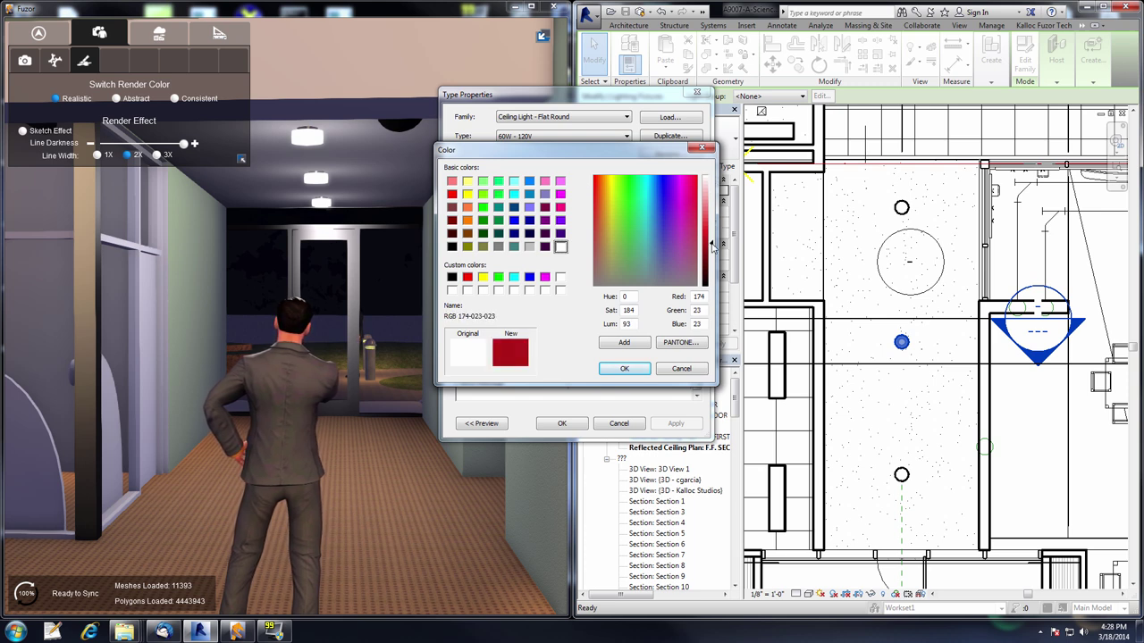
pyautogui.click(625, 369)
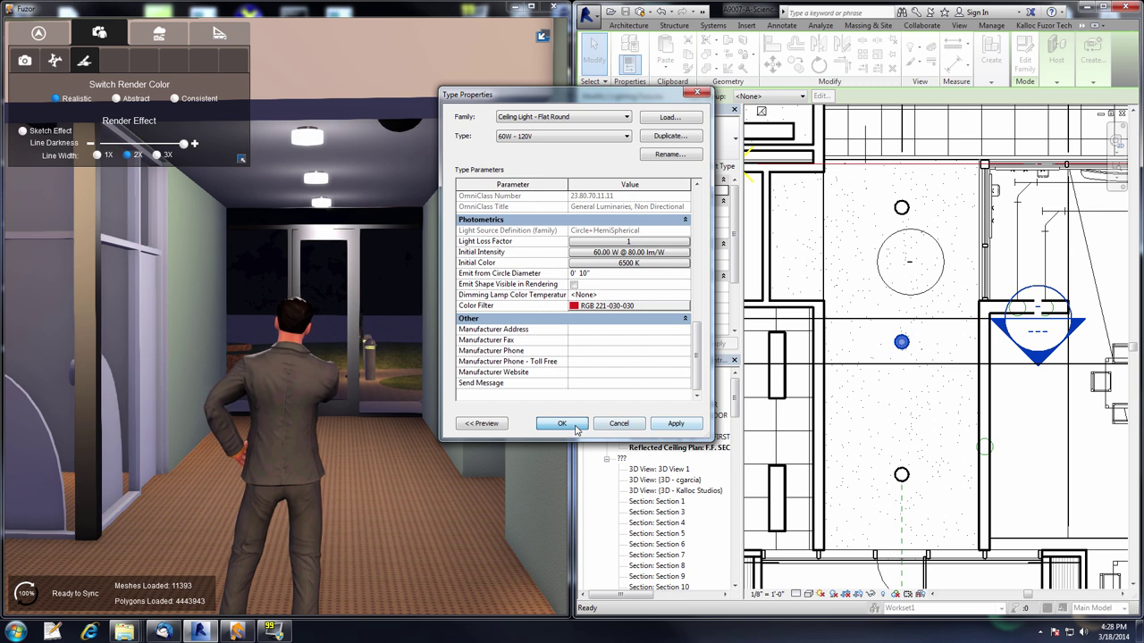
pyautogui.click(577, 428)
pyautogui.press('Escape')
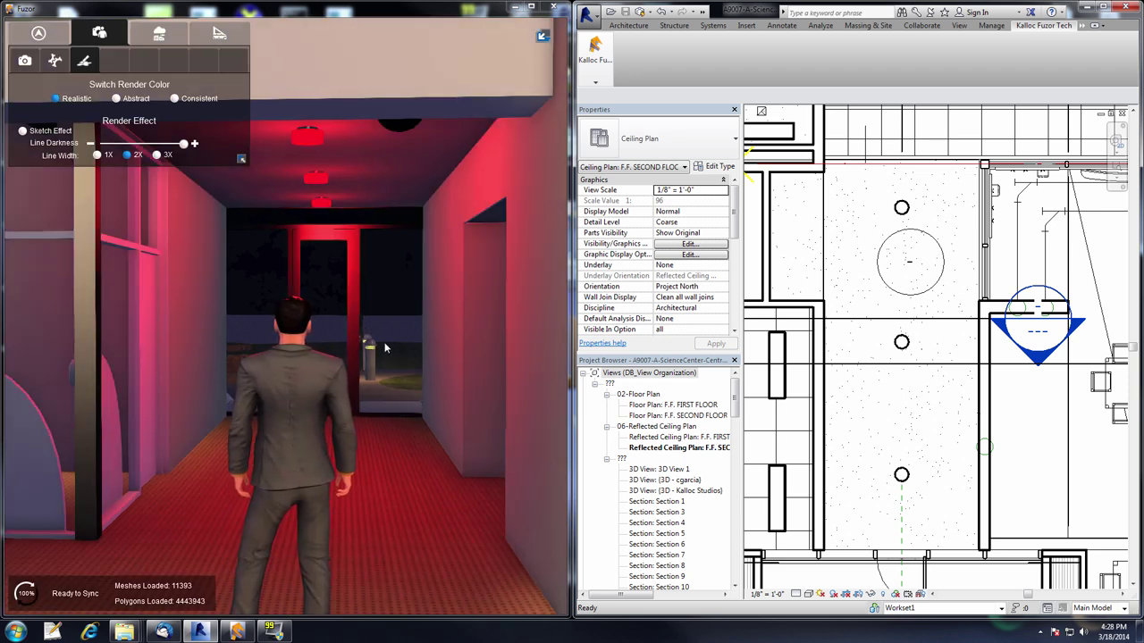
# Compare the Consistent and Realistic render colors under the red-filtered lights while walking in Fuzor, ending with Realistic
pyautogui.press('w')
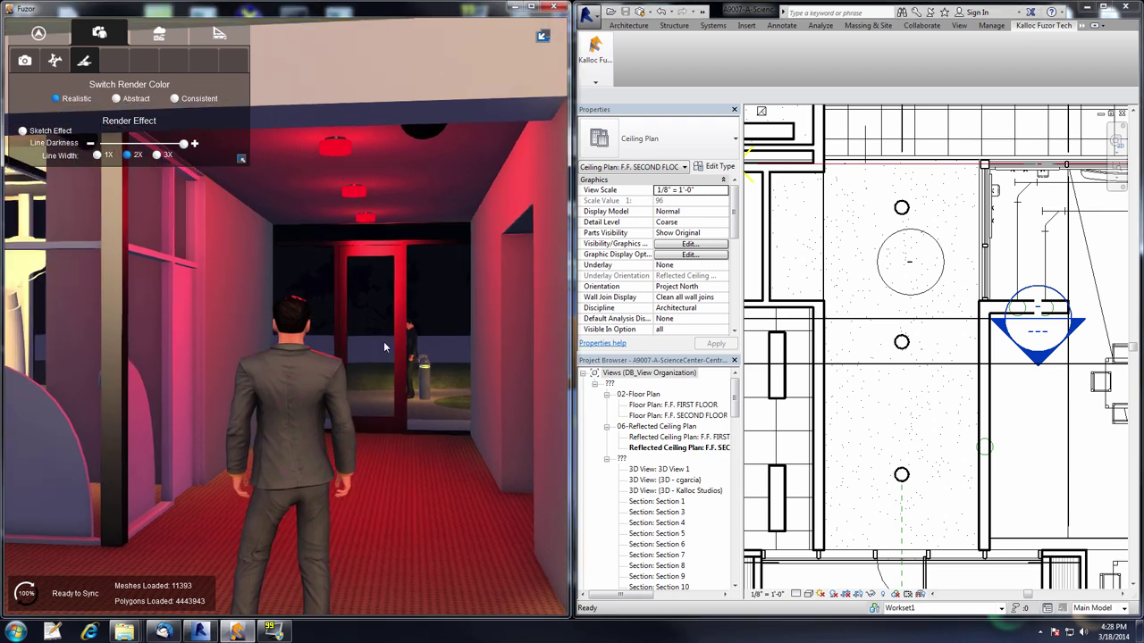
pyautogui.click(175, 99)
pyautogui.press('w')
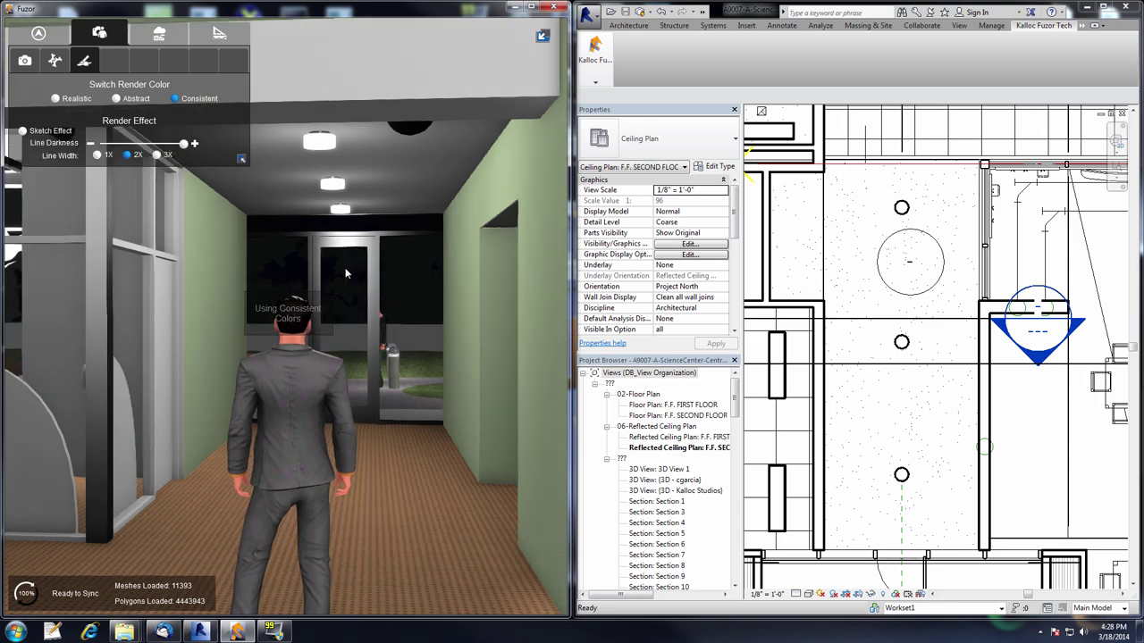
pyautogui.press('w')
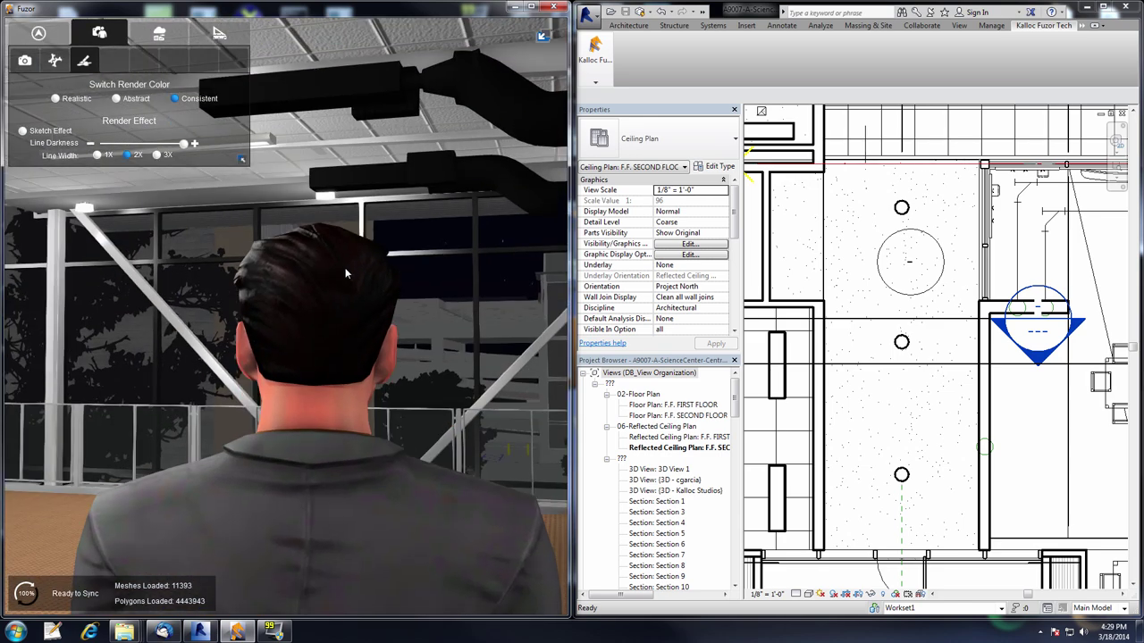
pyautogui.moveTo(345, 270); pyautogui.dragTo(346, 259, button='right')
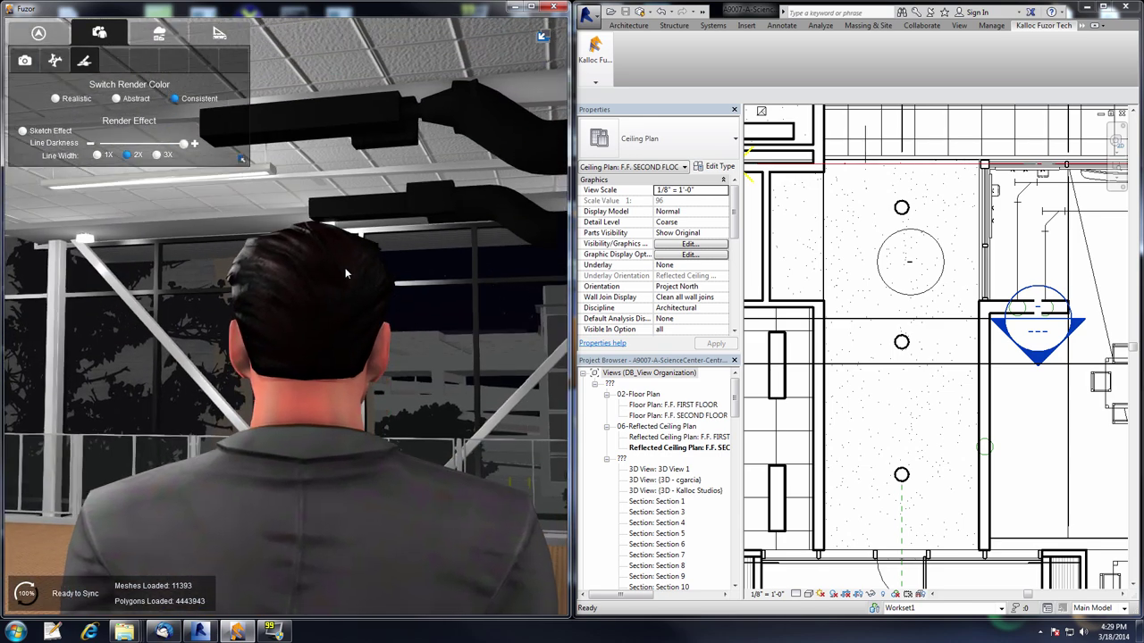
pyautogui.click(55, 99)
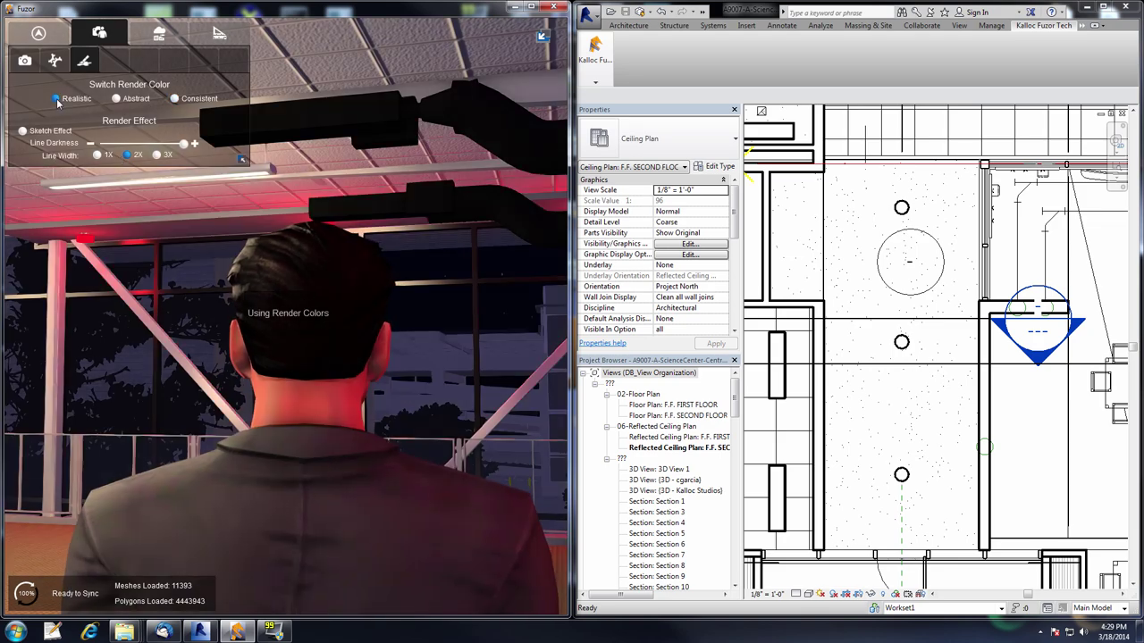
# Walk the avatar to the glazed wall and switch off the red ceiling light above the diagonal brace
pyautogui.press('w')
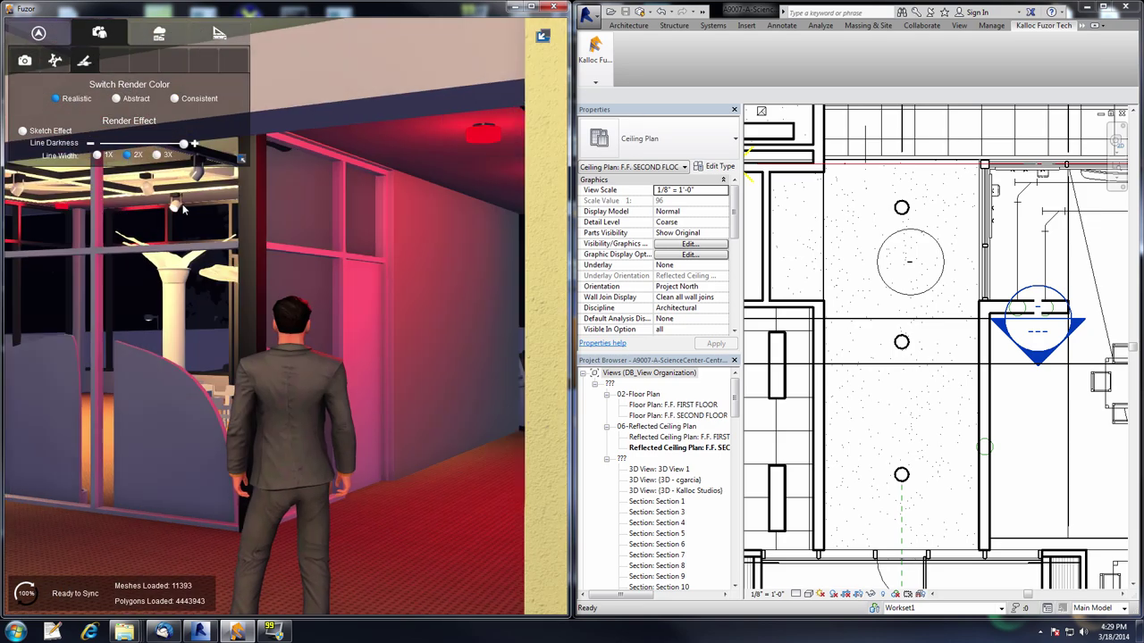
pyautogui.moveTo(183, 209); pyautogui.dragTo(170, 202, button='right')
pyautogui.press('w')
pyautogui.press('w')
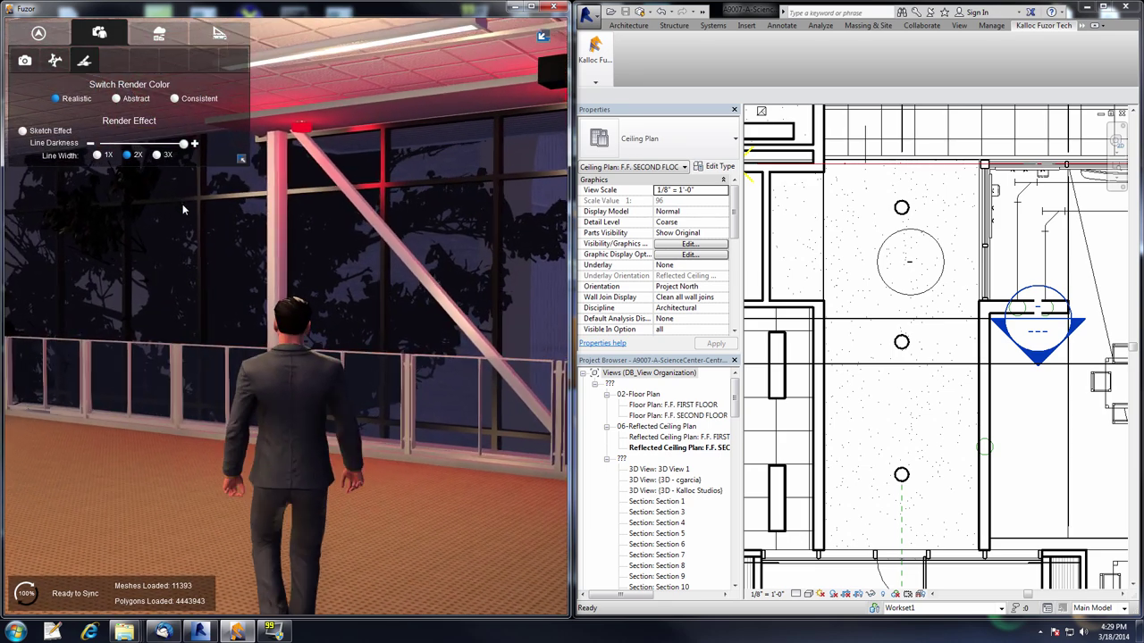
pyautogui.click(304, 109)
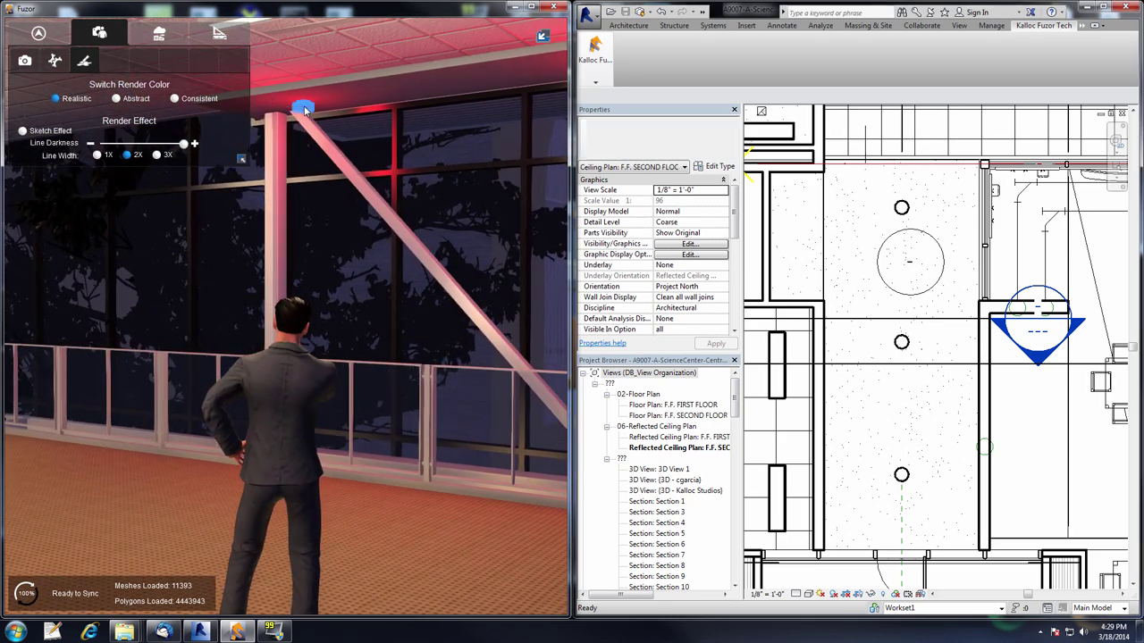
pyautogui.click(261, 358)
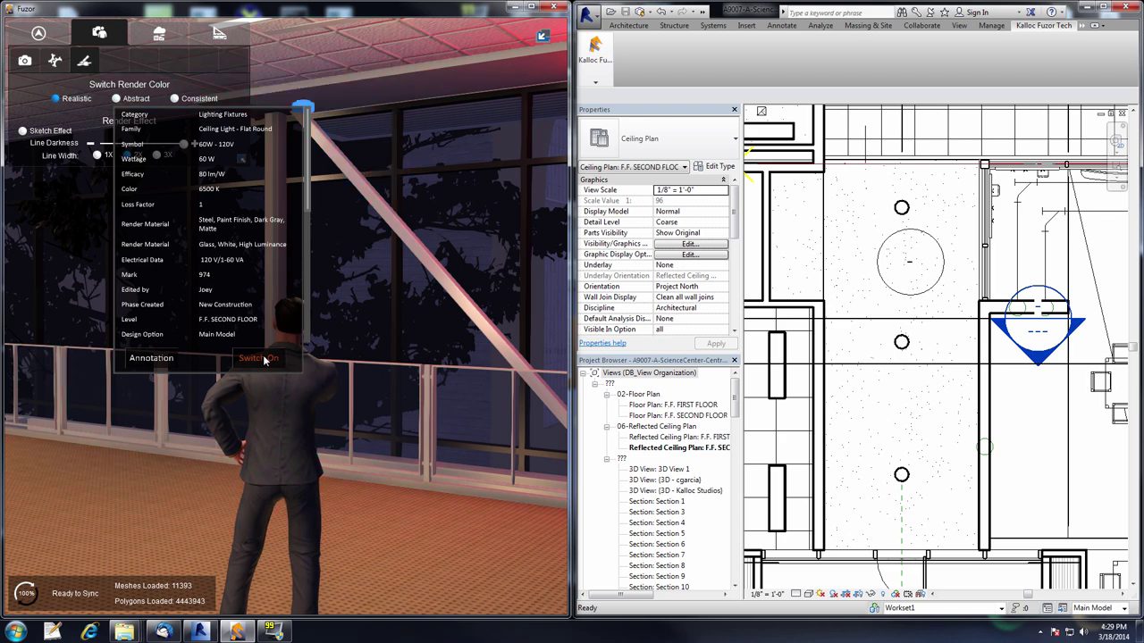
pyautogui.click(347, 260)
pyautogui.moveTo(348, 260); pyautogui.dragTo(350, 261, button='right')
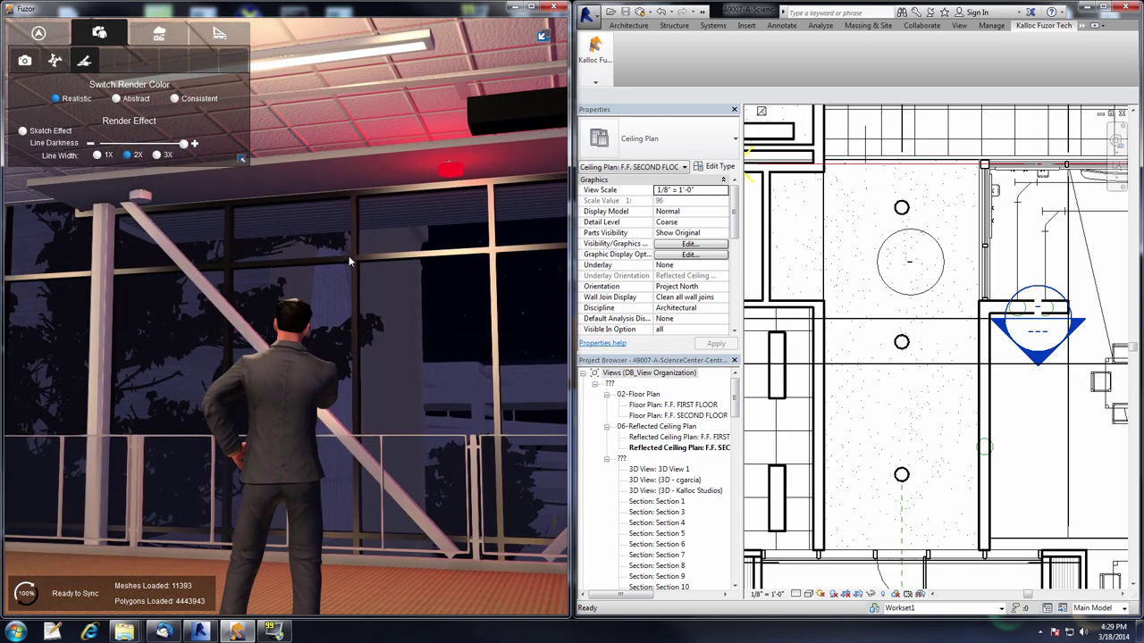
# Switch off the neighboring red ceiling light along the glazed wall beside the black duct
pyautogui.click(448, 174)
pyautogui.click(403, 426)
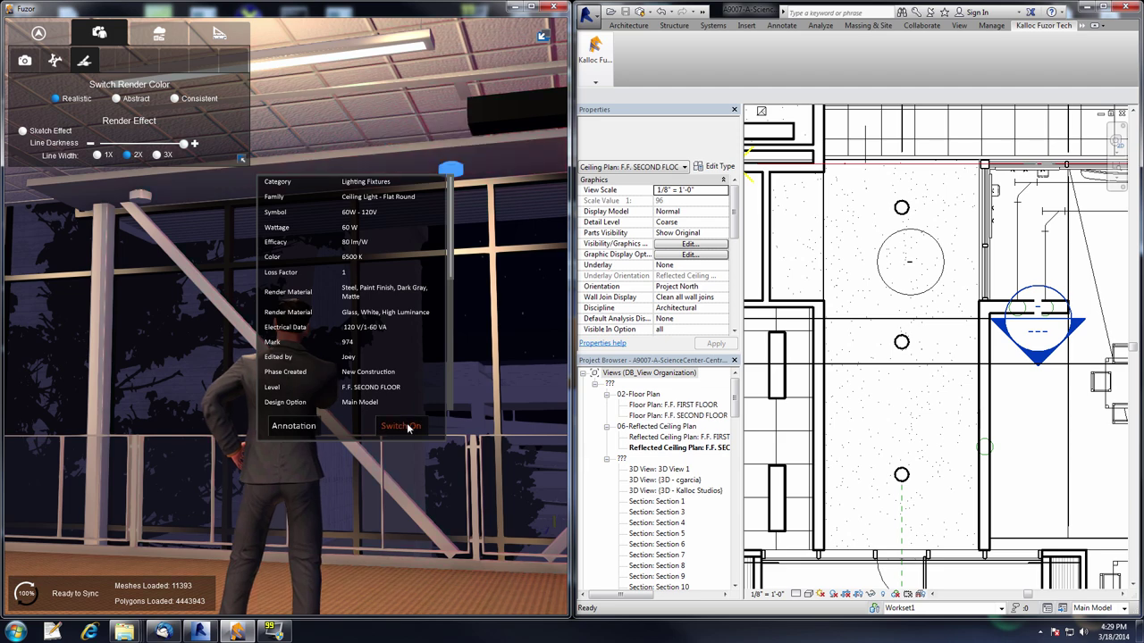
pyautogui.click(420, 381)
pyautogui.moveTo(434, 325); pyautogui.dragTo(434, 327, button='right')
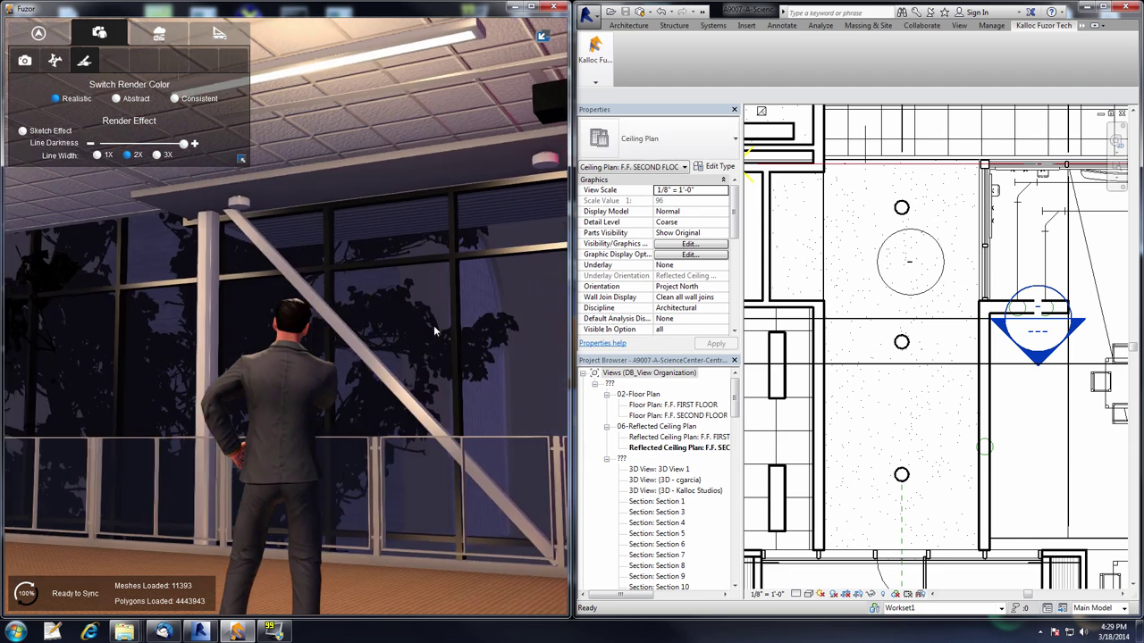
# Switch the ceiling light above the diagonal brace back on
pyautogui.click(234, 204)
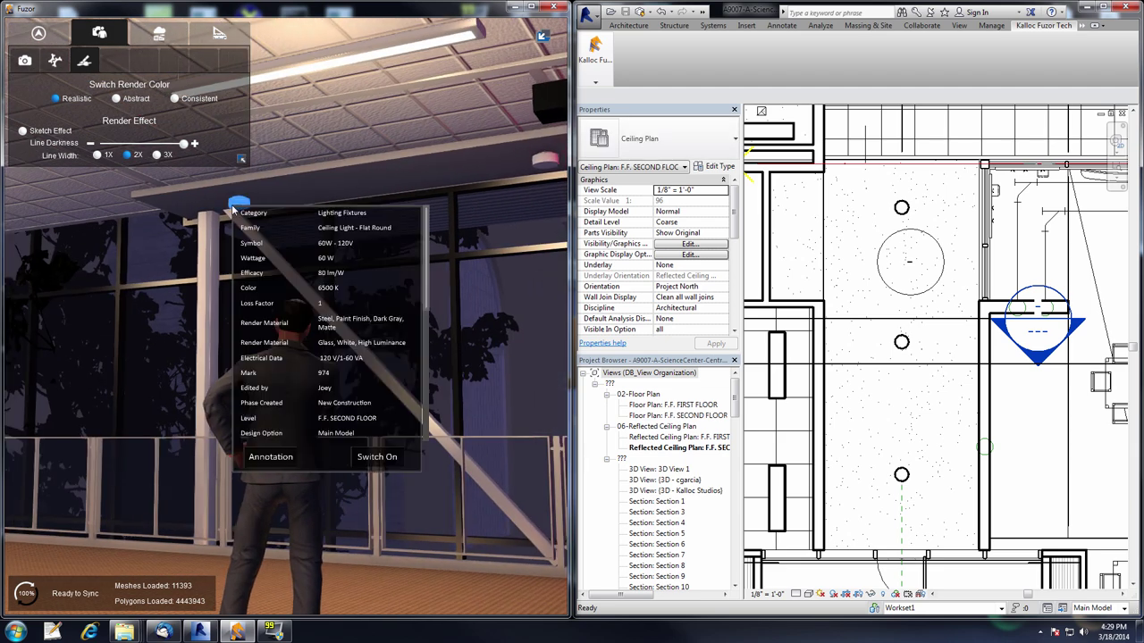
pyautogui.click(387, 464)
pyautogui.click(421, 437)
pyautogui.moveTo(446, 369); pyautogui.dragTo(445, 369, button='right')
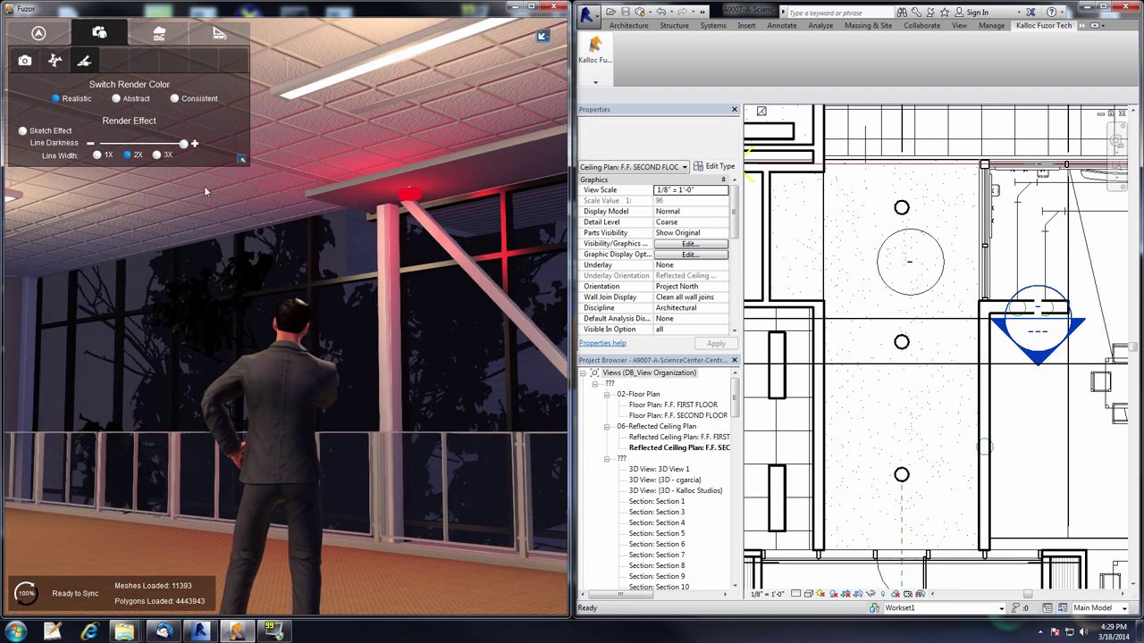
# Turn all of the building's lights off with the master light switch and back on again
pyautogui.click(159, 35)
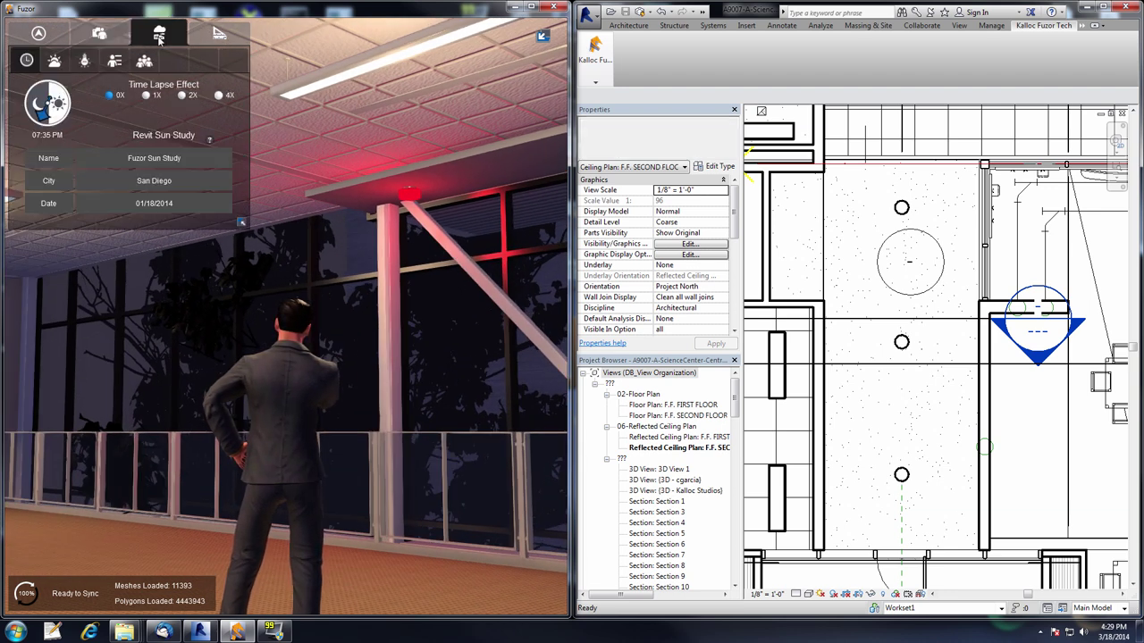
pyautogui.click(85, 64)
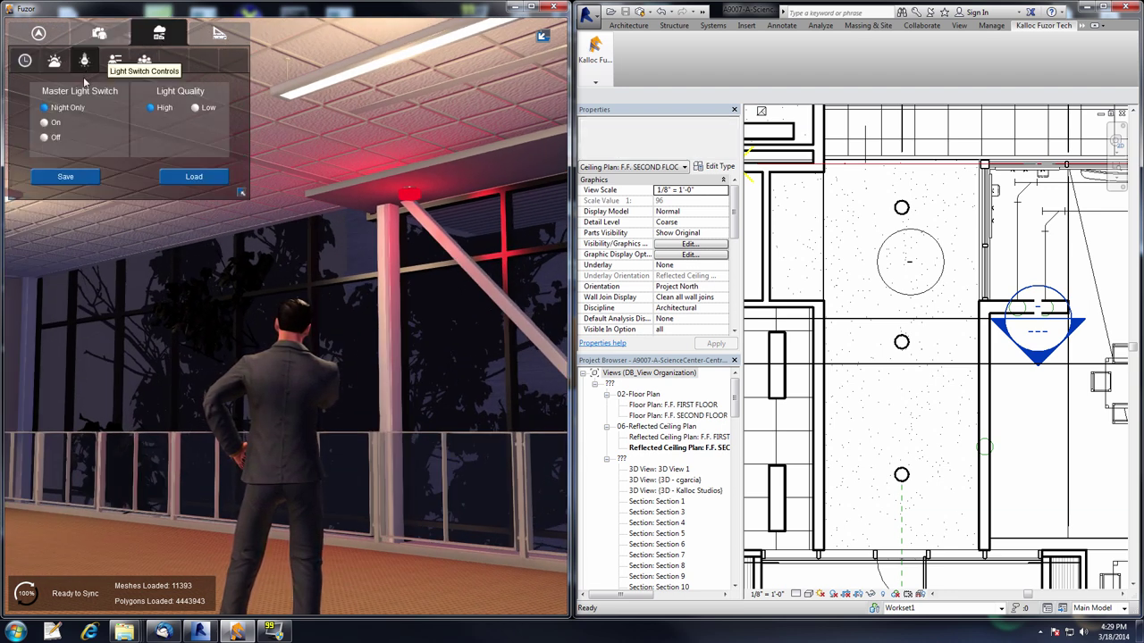
pyautogui.click(44, 137)
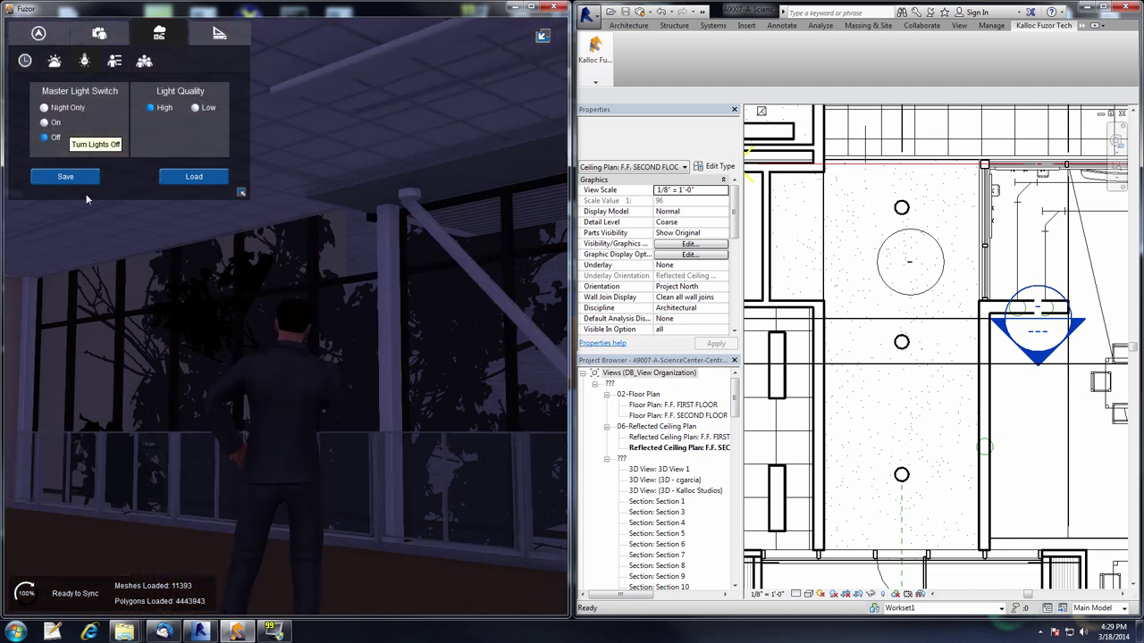
pyautogui.click(45, 123)
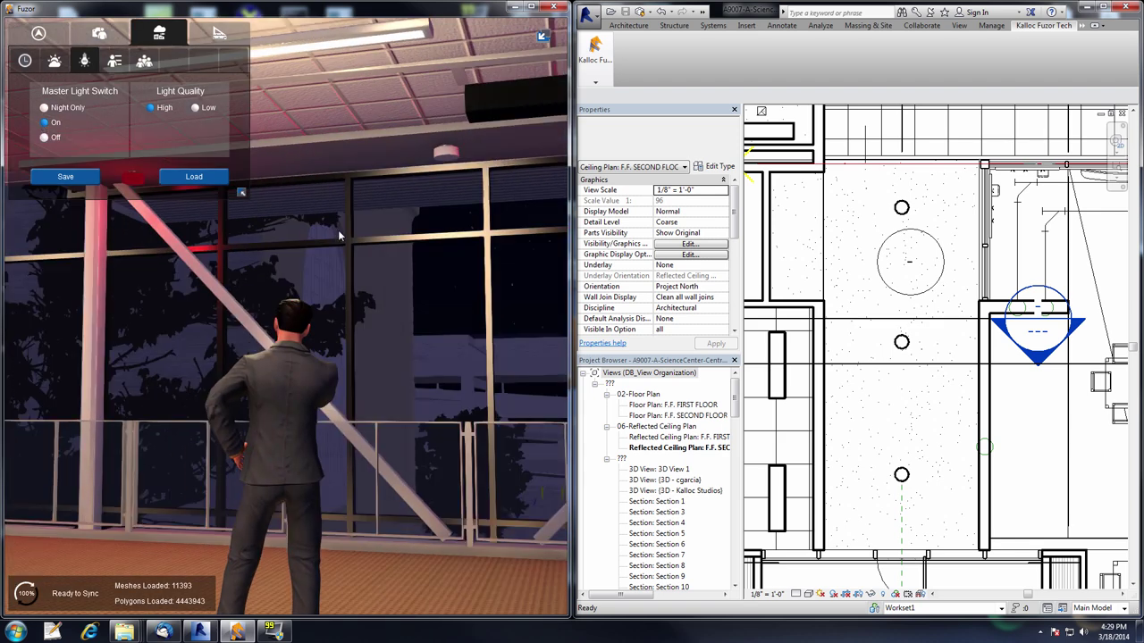
# Switch on the individual ceiling light beside the black duct and set the master light switch to Night Only
pyautogui.click(433, 150)
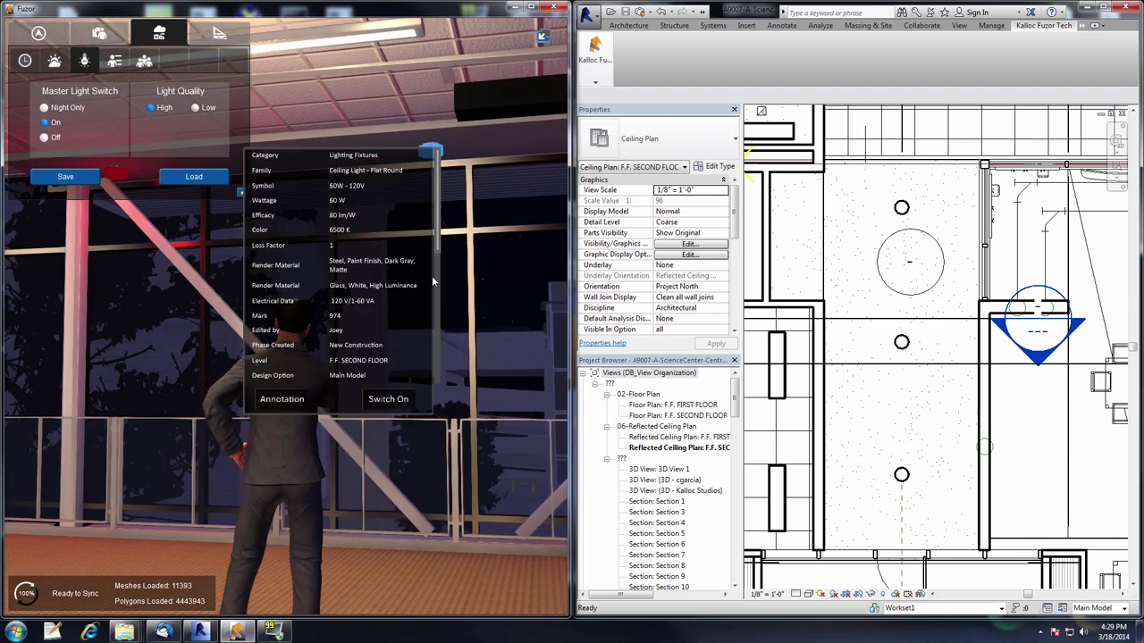
pyautogui.click(389, 399)
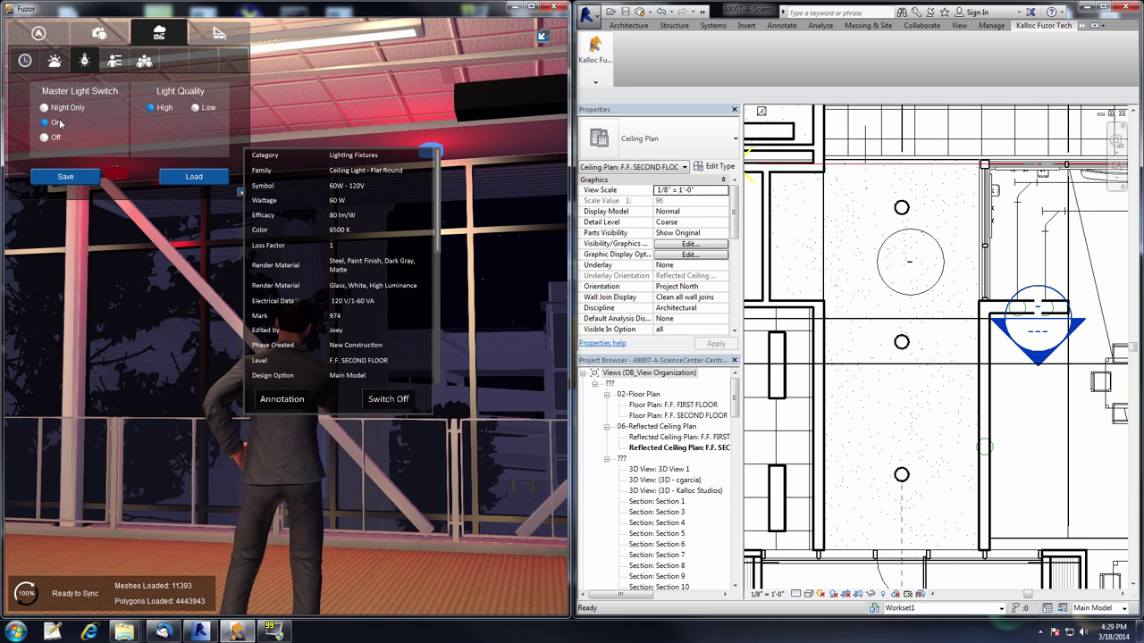
pyautogui.click(126, 197)
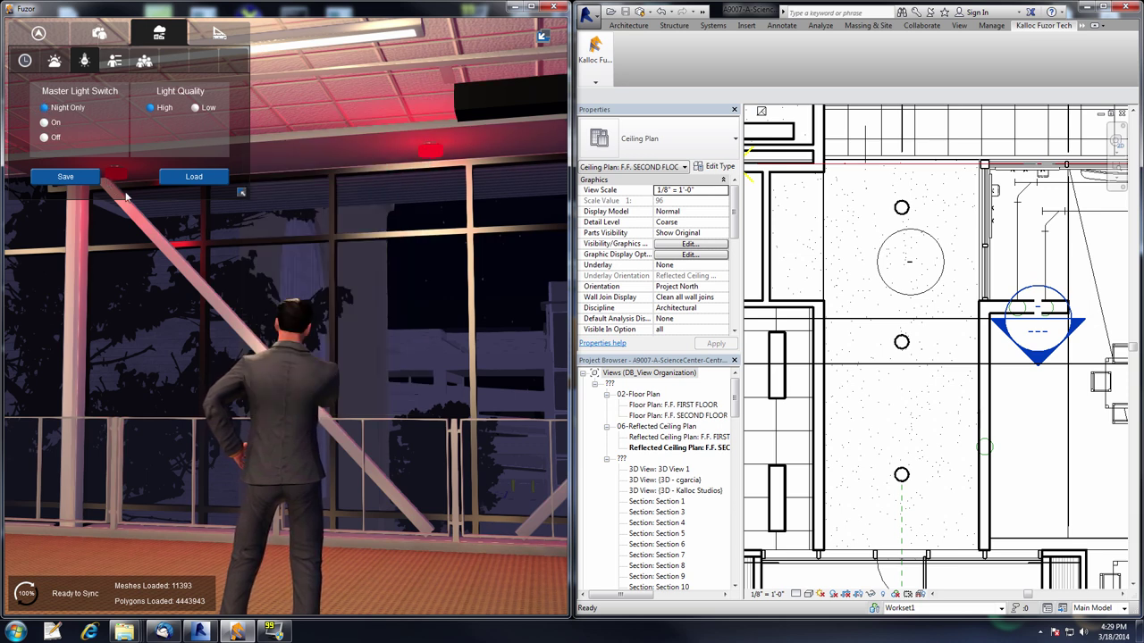
pyautogui.moveTo(306, 254); pyautogui.dragTo(307, 255, button='right')
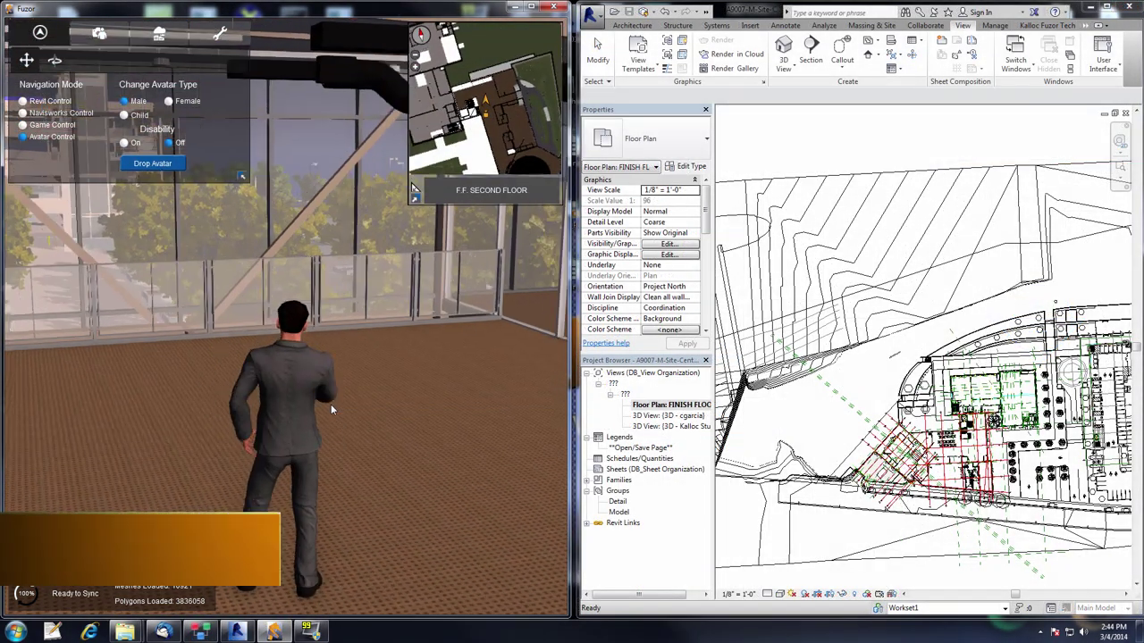
# Move the avatar from the second floor to the lawn outside and turn it toward the glazed building
pyautogui.press('Up')
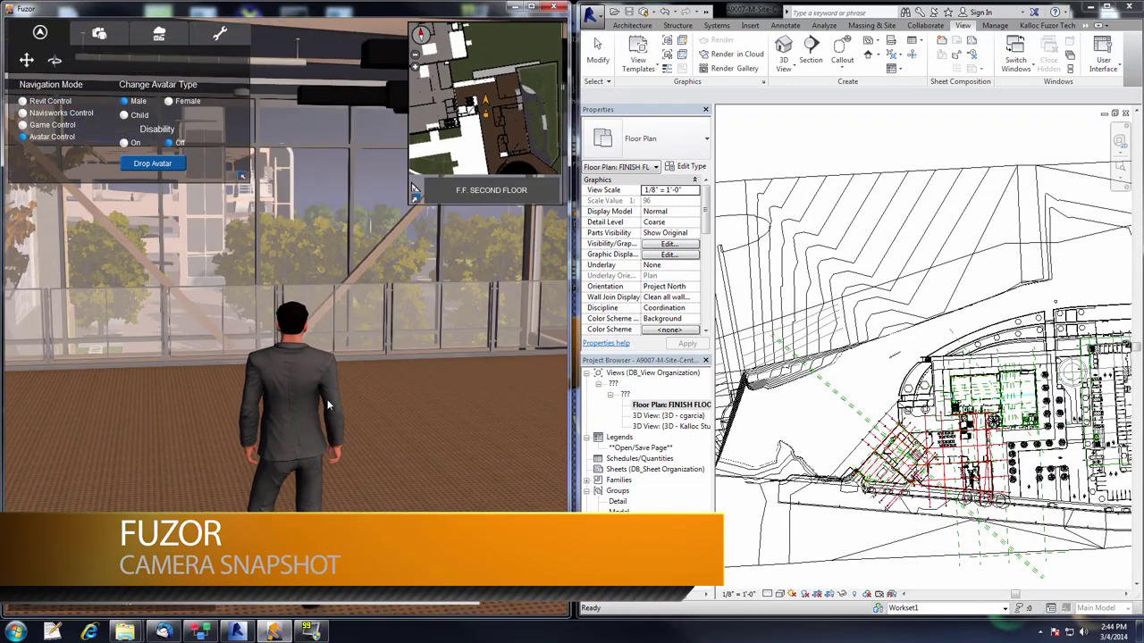
pyautogui.press('Up')
pyautogui.press('Right')
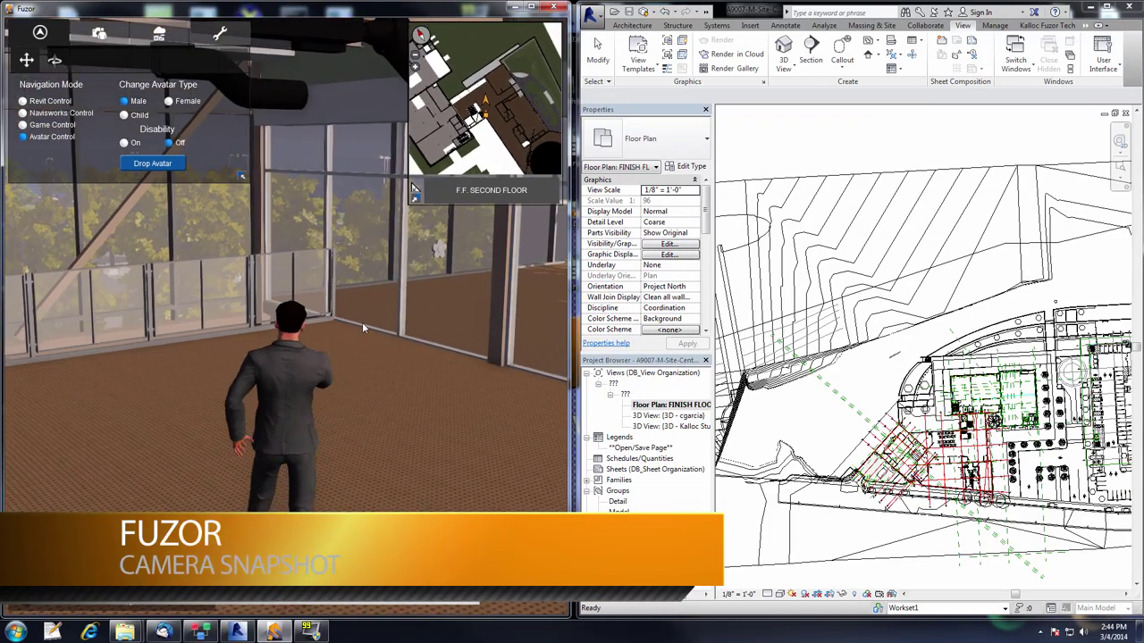
pyautogui.press('Right')
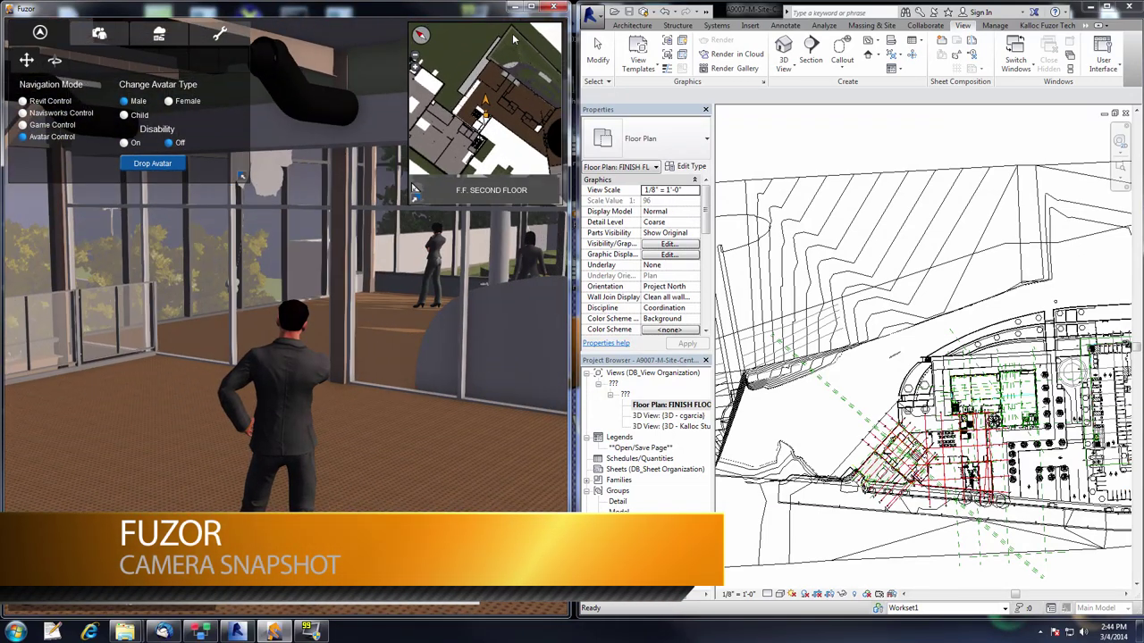
pyautogui.click(511, 36)
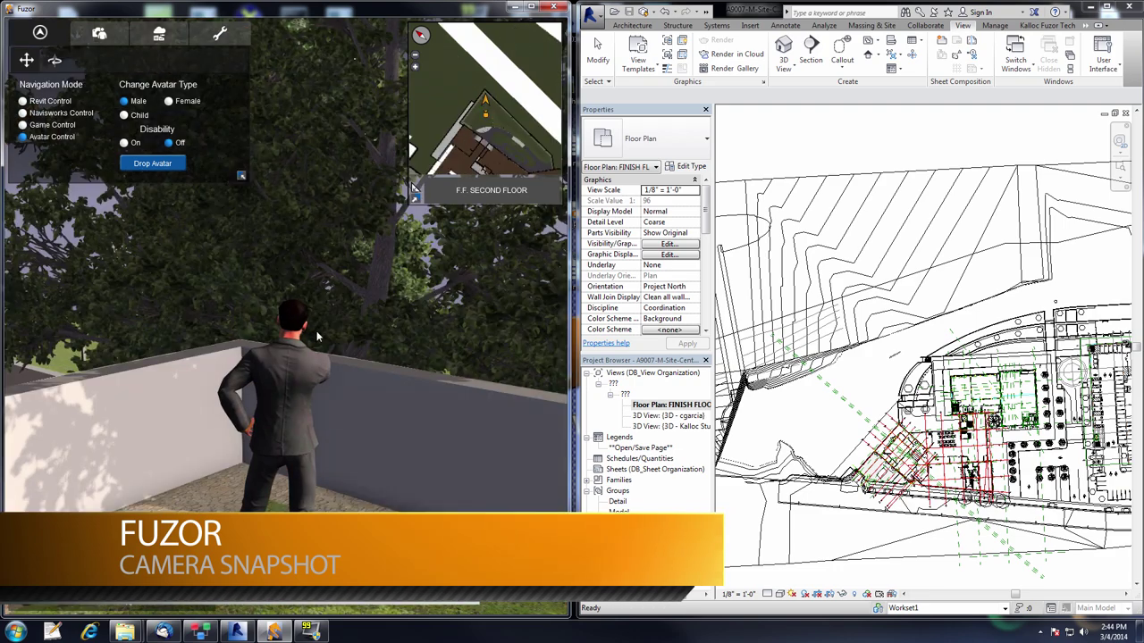
pyautogui.press('Right')
pyautogui.press('Left')
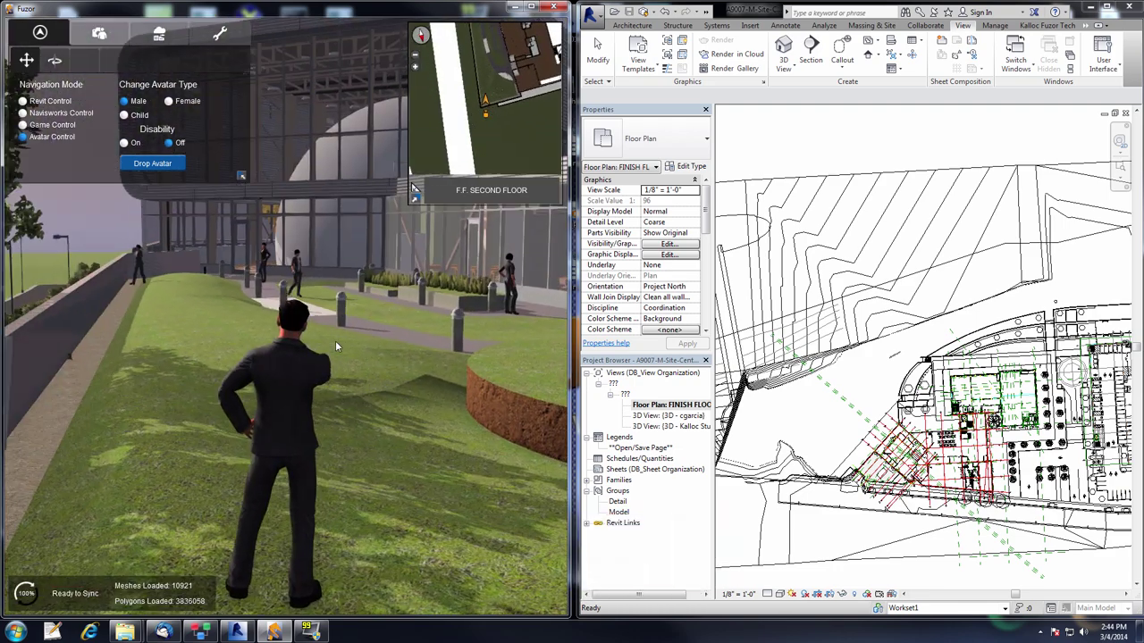
# Bring the camera into a first-person view on the lawn and collapse the navigation settings and minimap
pyautogui.scroll(4, 336, 345)
pyautogui.press('s')
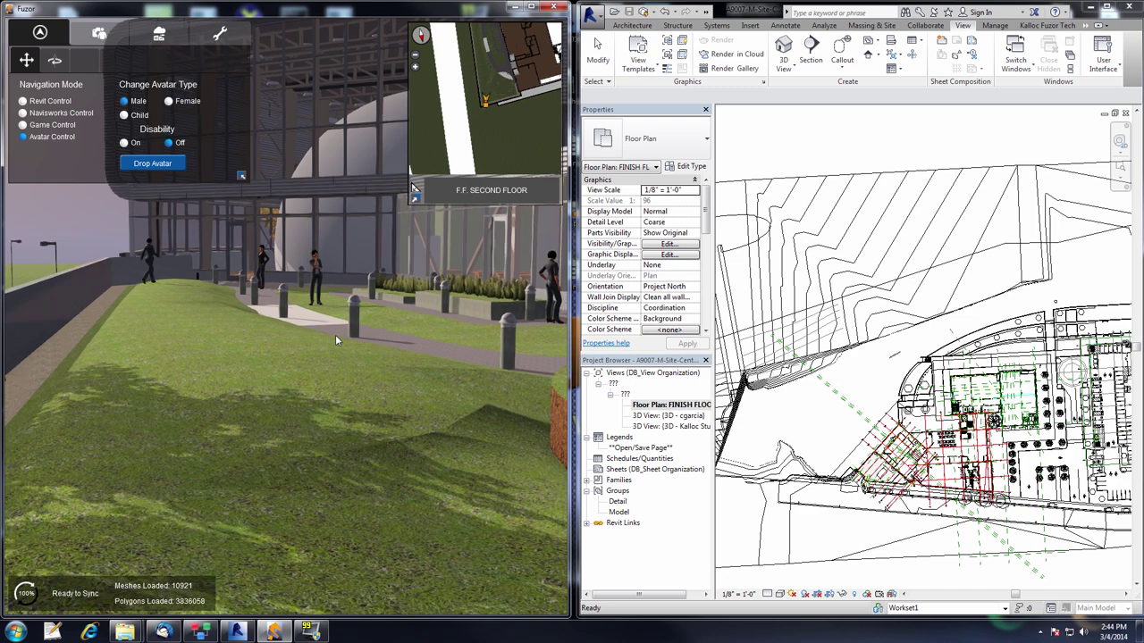
pyautogui.moveTo(335, 335); pyautogui.dragTo(307, 230, button='right')
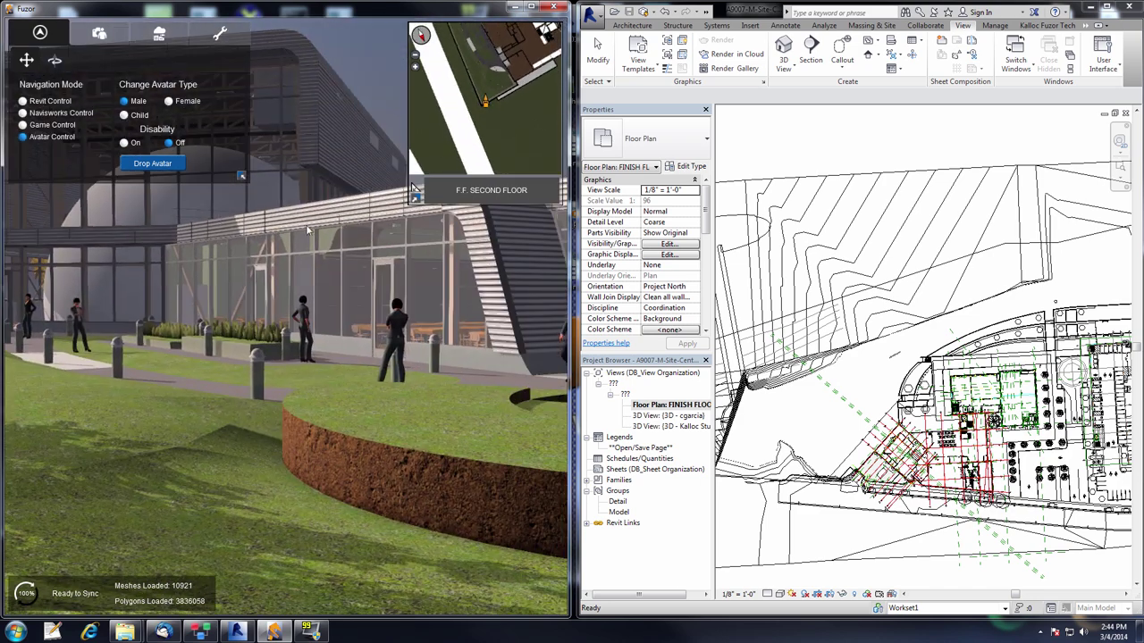
pyautogui.click(415, 198)
pyautogui.press('s')
pyautogui.press('w')
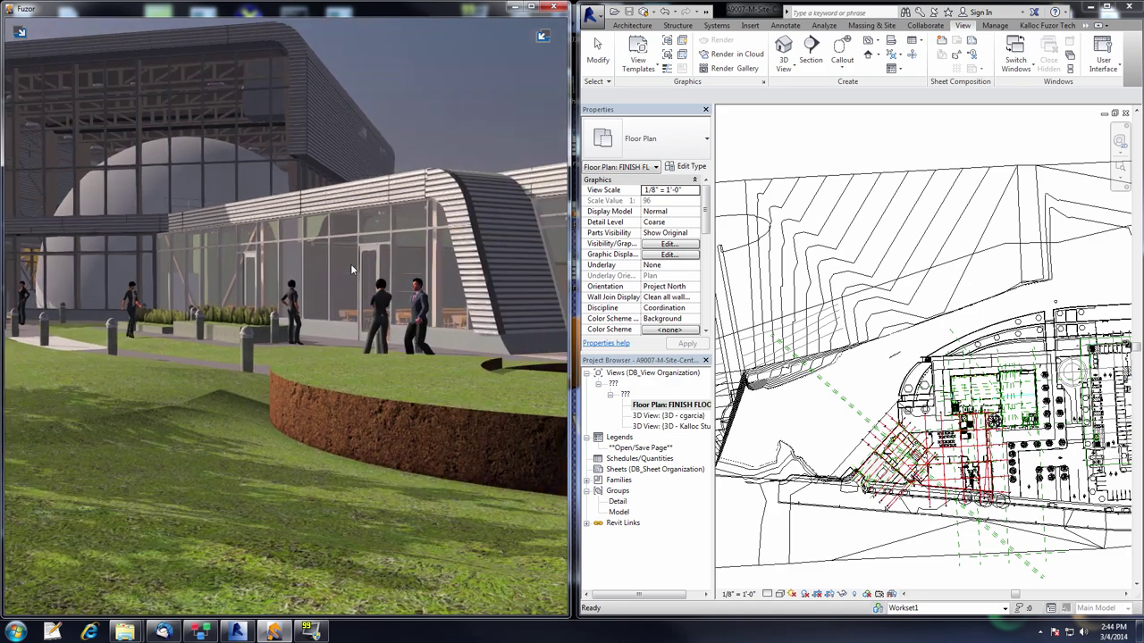
# Position the camera on the lawn to frame the full glazed facade, the dome and the low wing
pyautogui.press('a')
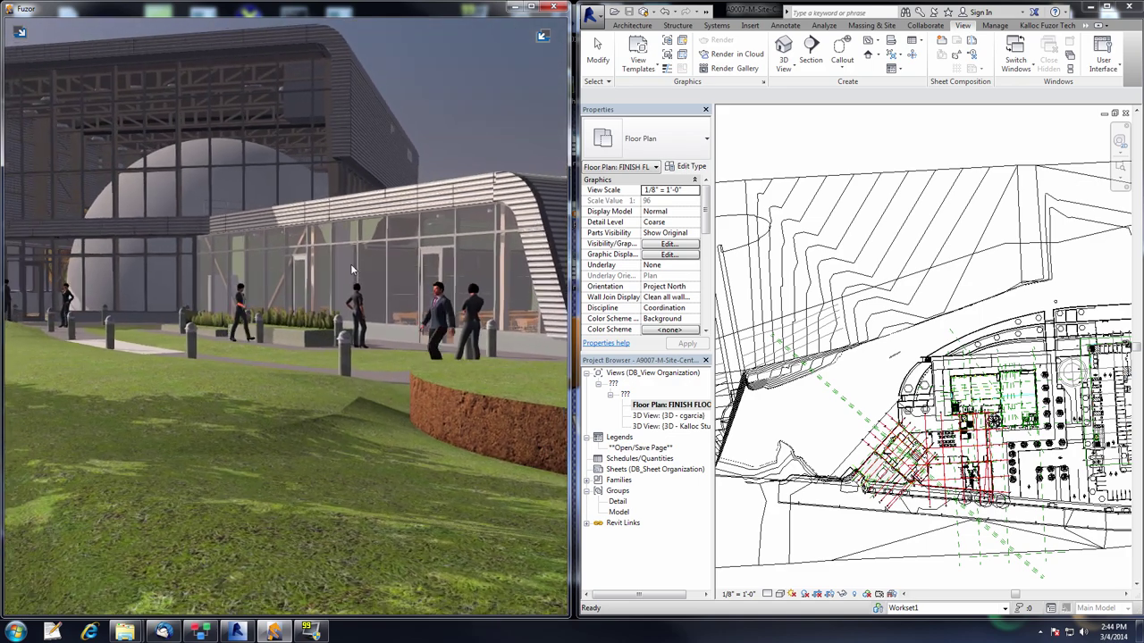
pyautogui.press('s')
pyautogui.moveTo(351, 270); pyautogui.dragTo(349, 266, button='right')
pyautogui.press('s')
pyautogui.press('w')
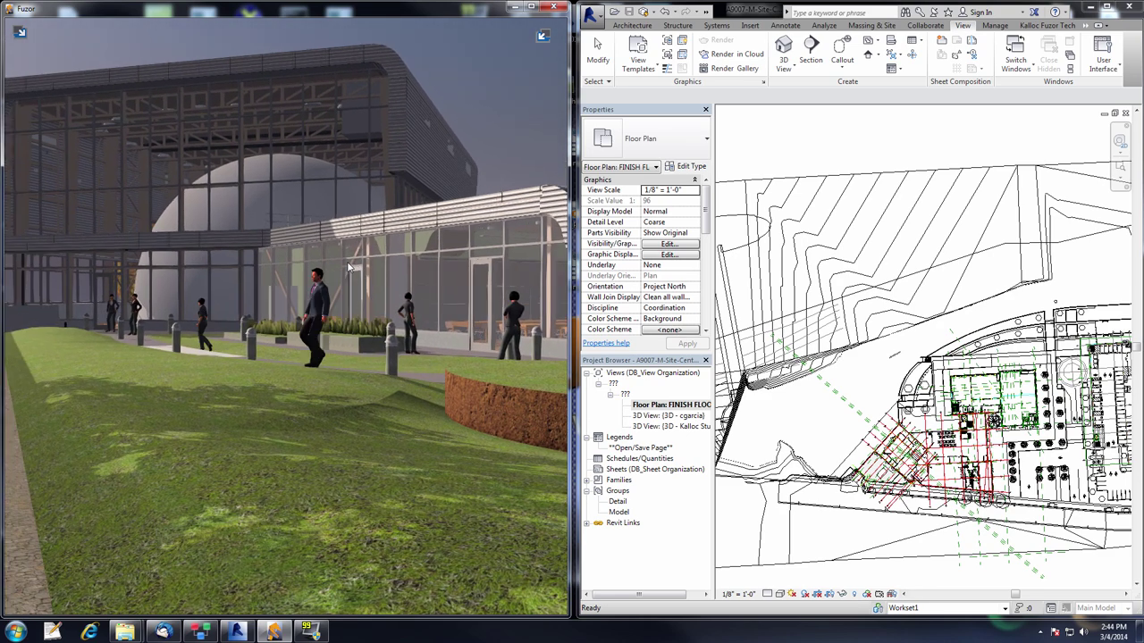
pyautogui.press('Left')
pyautogui.press('Left')
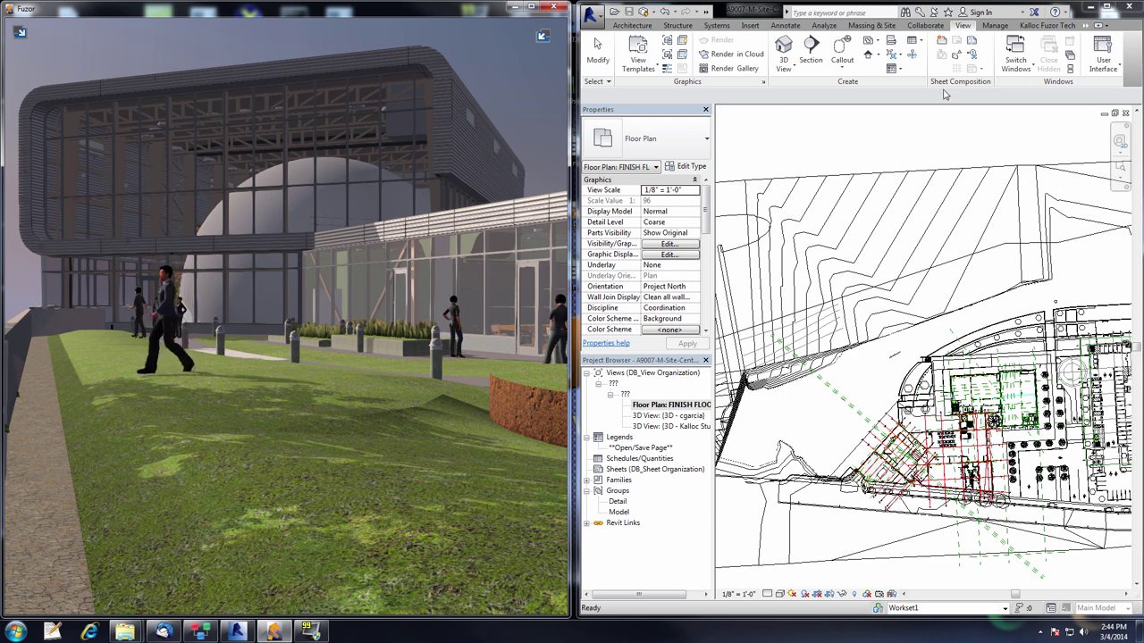
# Switch to Revit, take a Fuzor camera snapshot of the current view, and open the new snapshot 3D view
pyautogui.click(1046, 25)
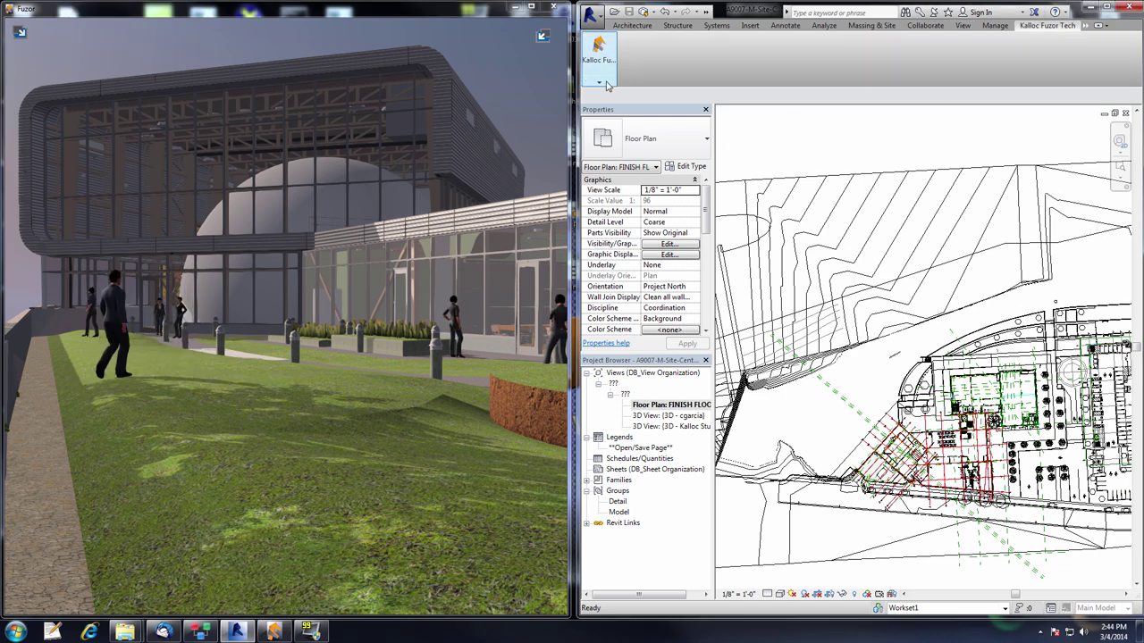
pyautogui.moveTo(598, 54)
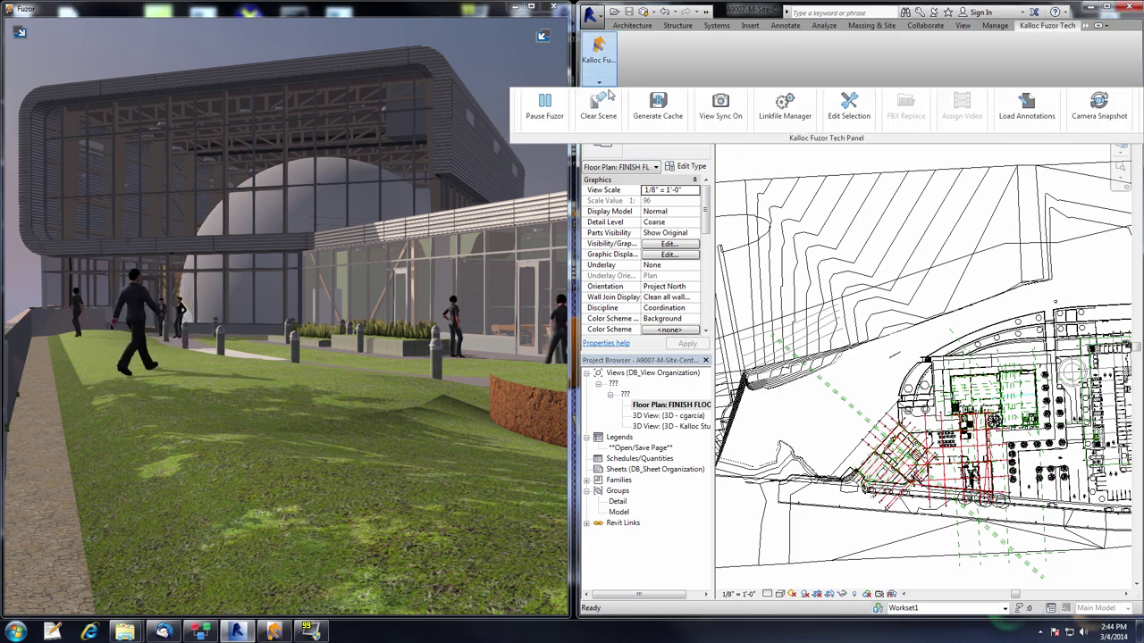
pyautogui.click(1108, 114)
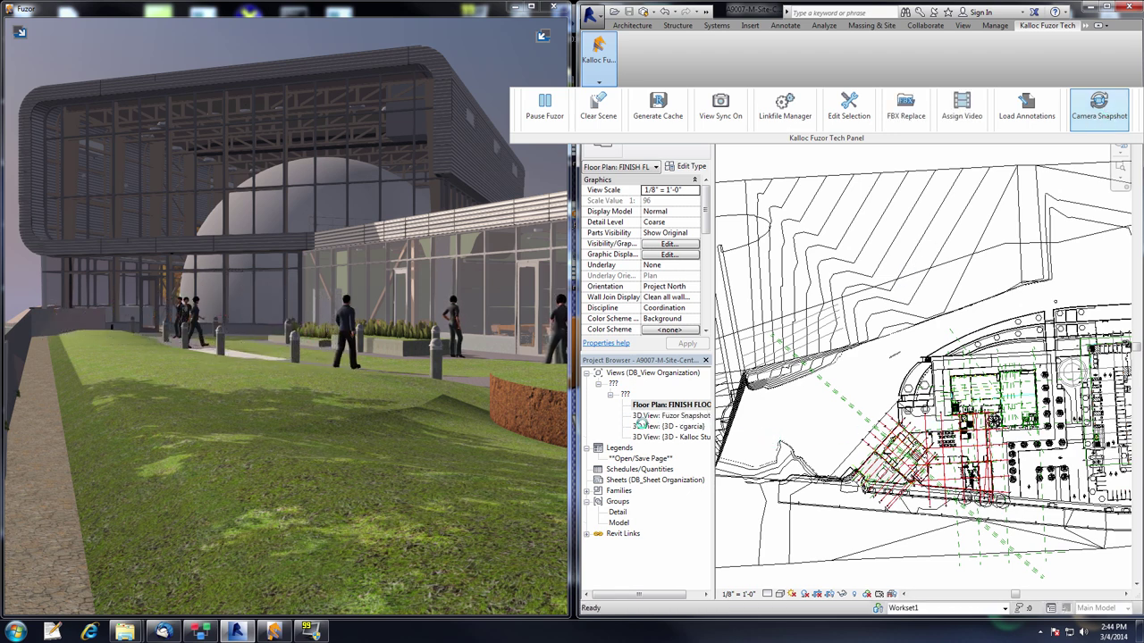
pyautogui.click(695, 416)
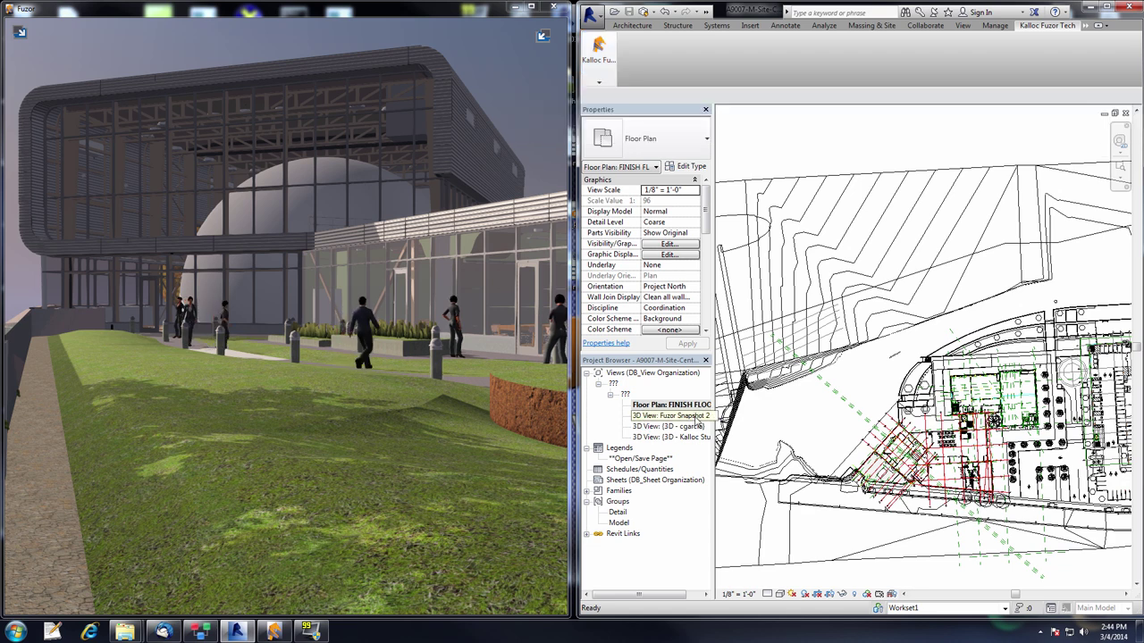
pyautogui.doubleClick(696, 417)
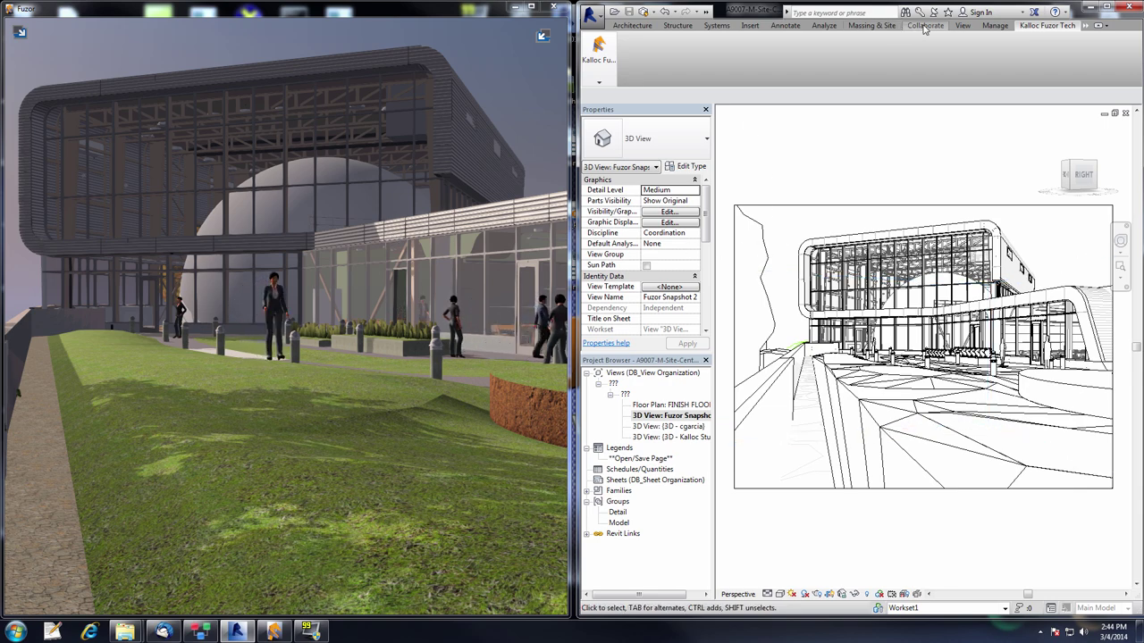
pyautogui.click(963, 25)
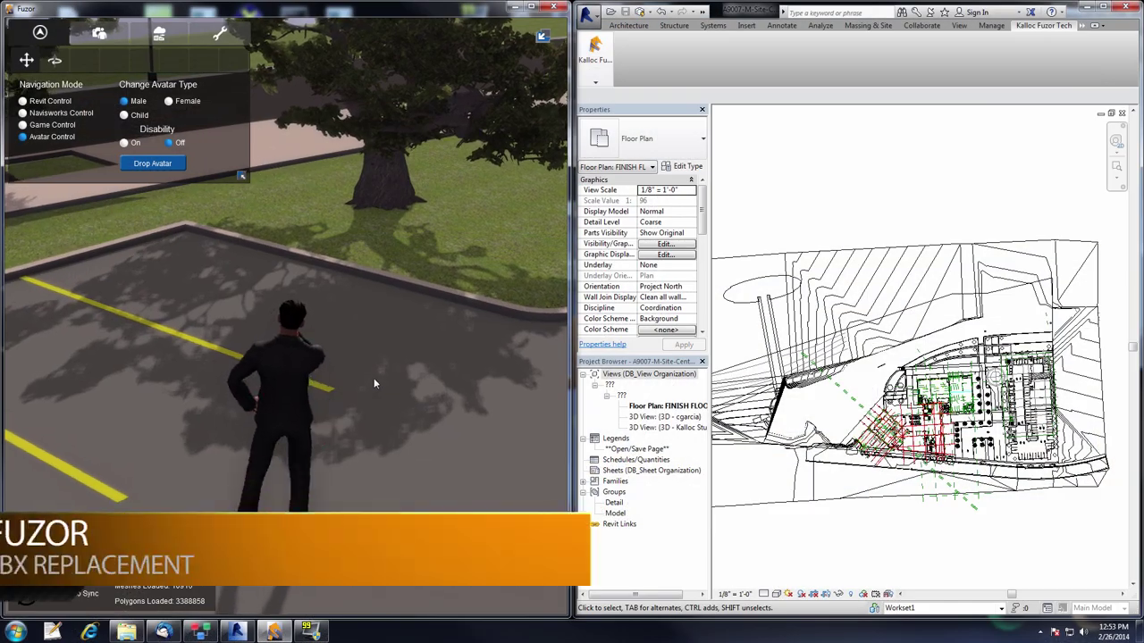
# Select the yellow parking stripe beside the avatar in Fuzor and bring that selection into Revit's floor plan for editing
pyautogui.press('Left')
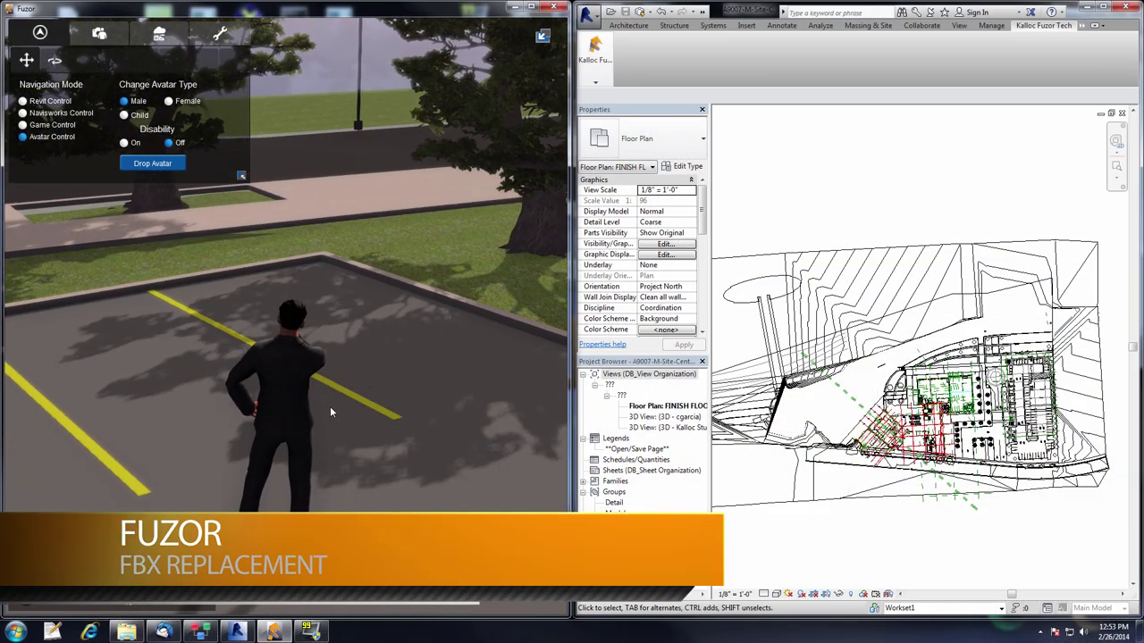
pyautogui.click(391, 416)
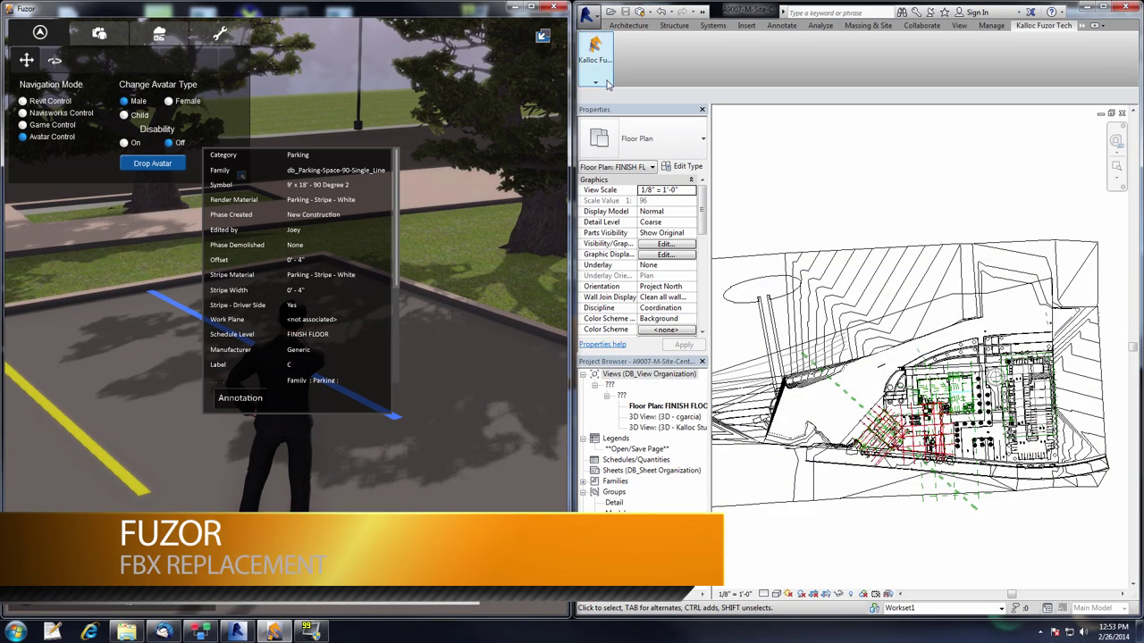
pyautogui.moveTo(597, 82)
pyautogui.click(849, 104)
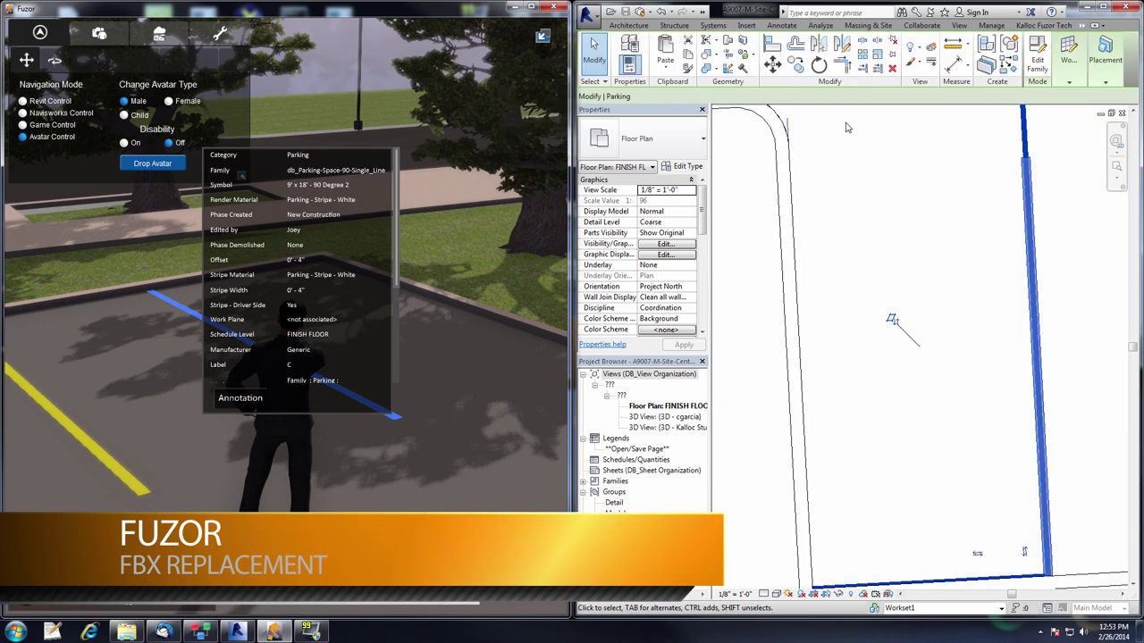
pyautogui.scroll(-3, 903, 338)
pyautogui.moveTo(965, 336); pyautogui.dragTo(883, 352, button='middle')
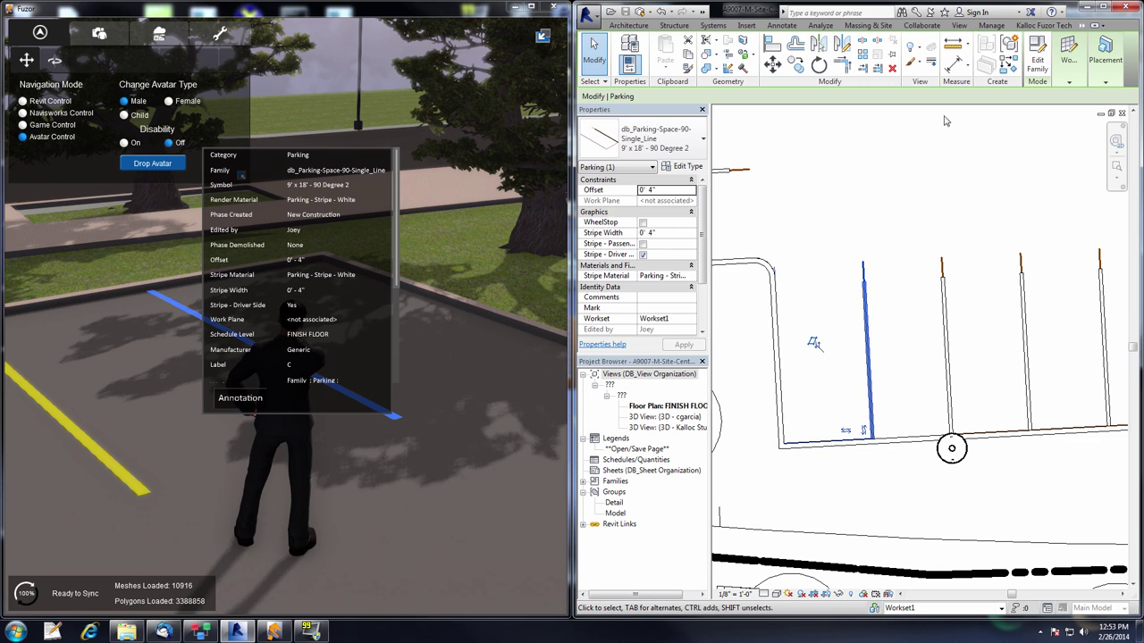
# Place two RPC Beetle car components in the floor plan, one in the first parking space and one in the third
pyautogui.click(631, 28)
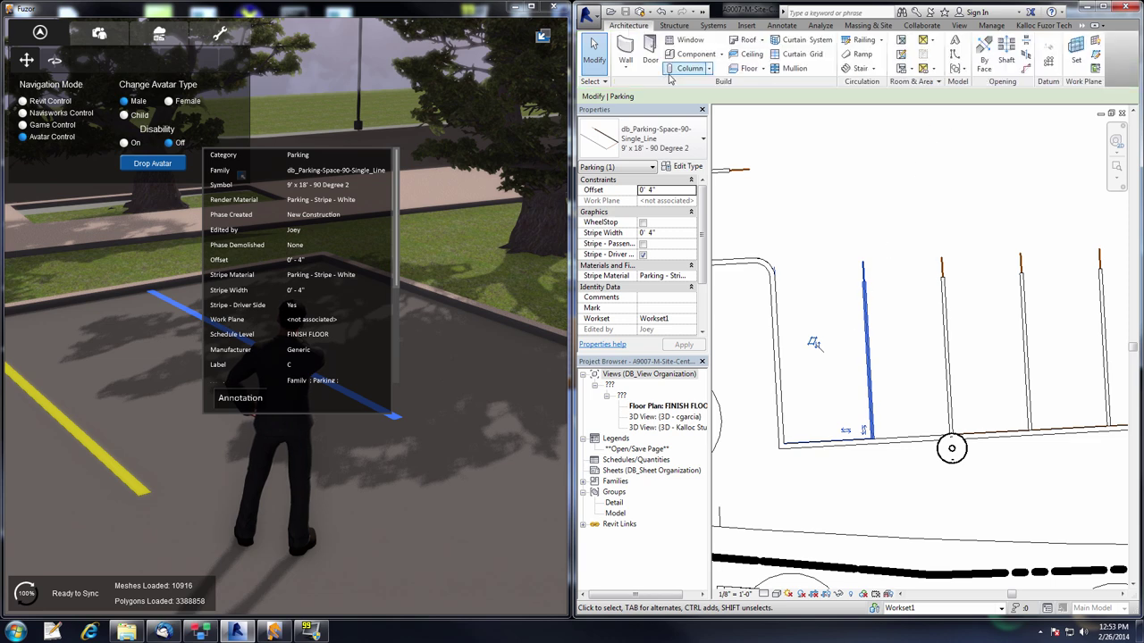
pyautogui.click(719, 55)
pyautogui.click(721, 72)
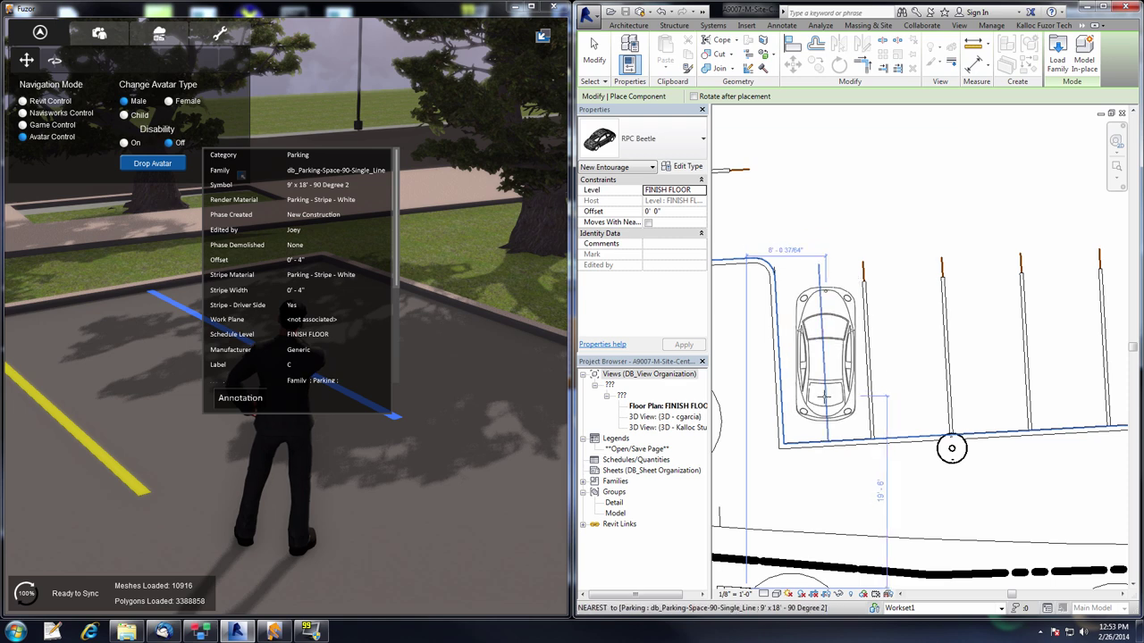
pyautogui.click(833, 398)
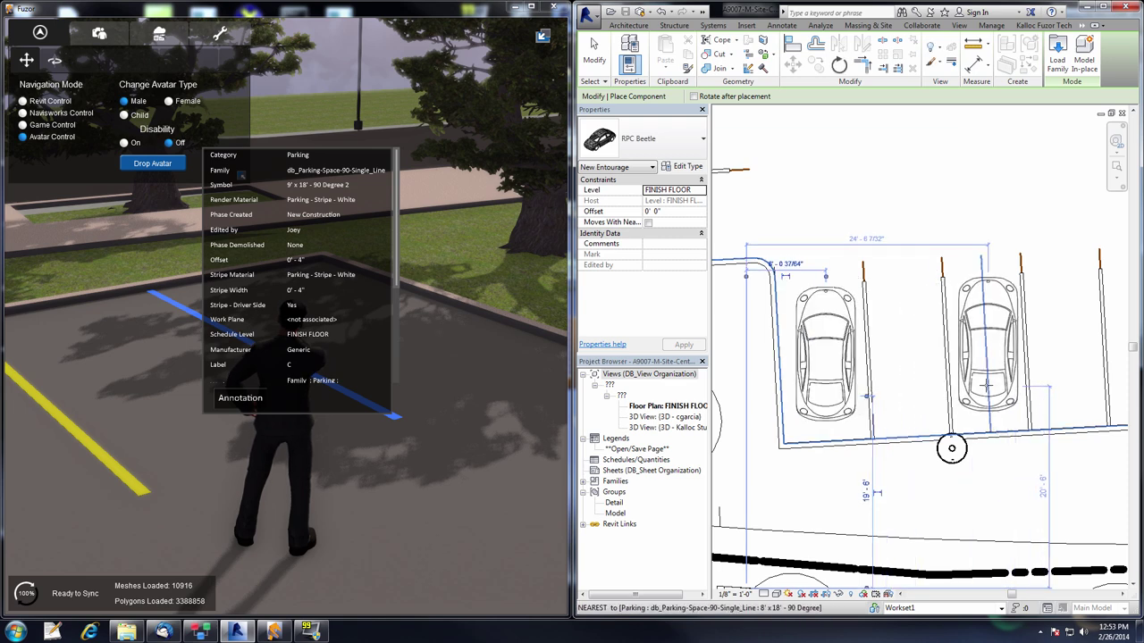
pyautogui.click(994, 386)
pyautogui.press('Escape')
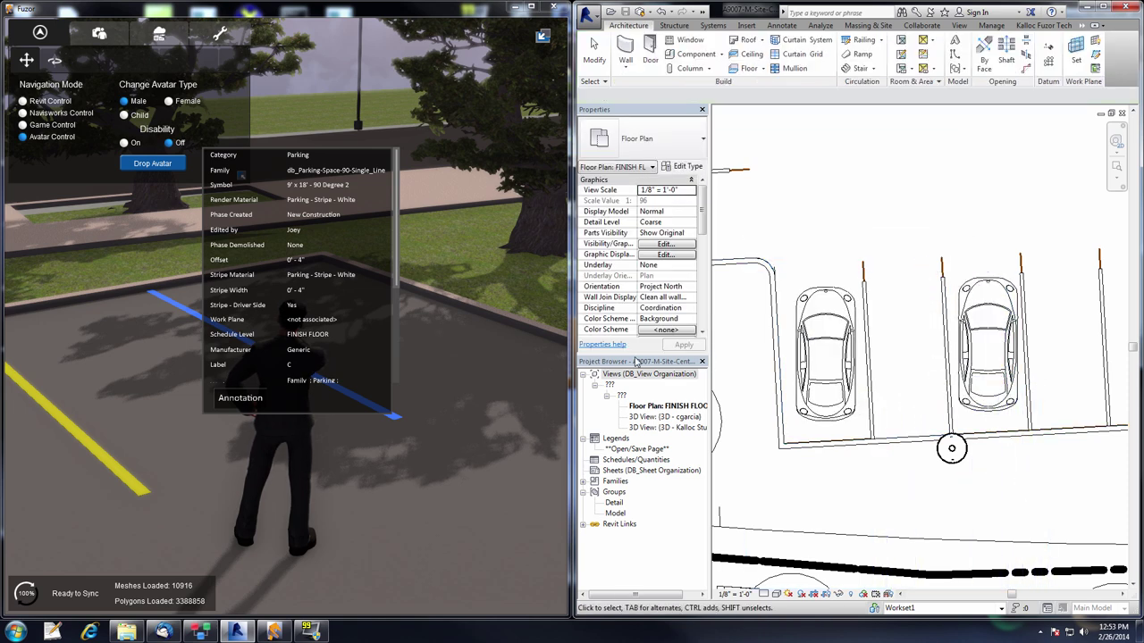
# Switch to Fuzor, deselect the parking stripe, and turn the avatar to view the two placed cars
pyautogui.click(403, 410)
pyautogui.press('Left')
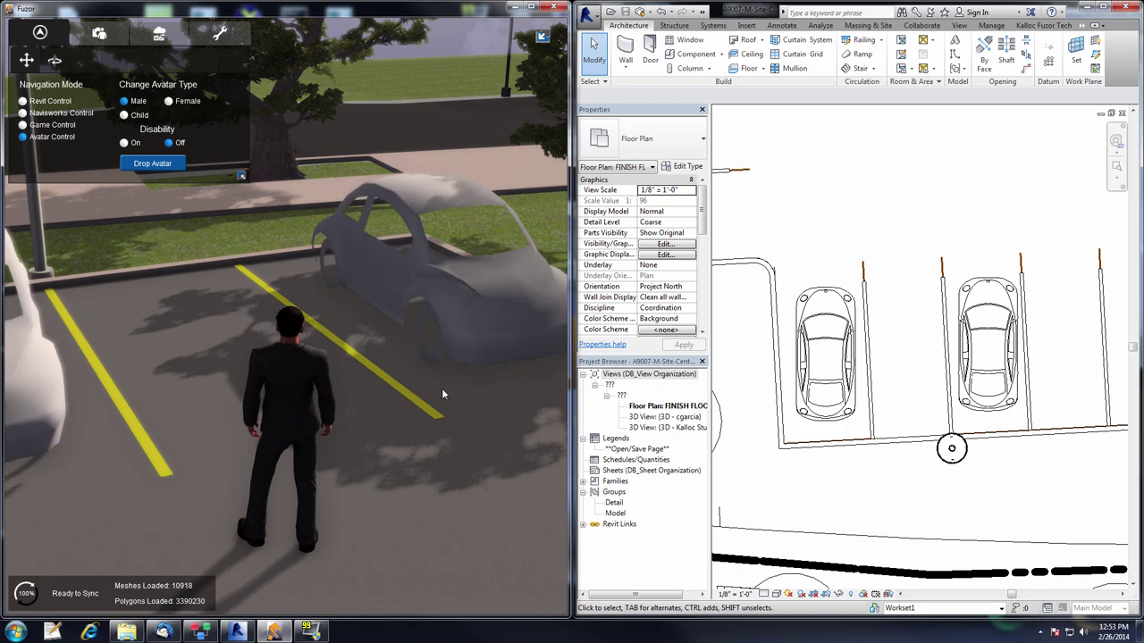
pyautogui.press('Right')
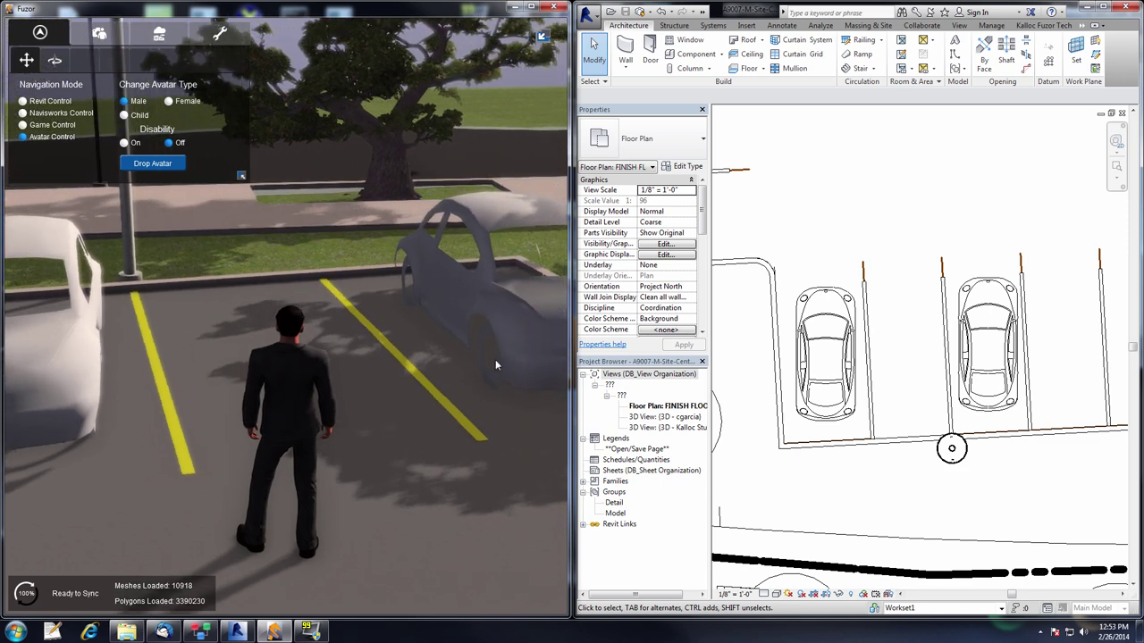
# Select the RPC Beetle in the first parking space in Revit and open FBX replacement for it
pyautogui.click(826, 357)
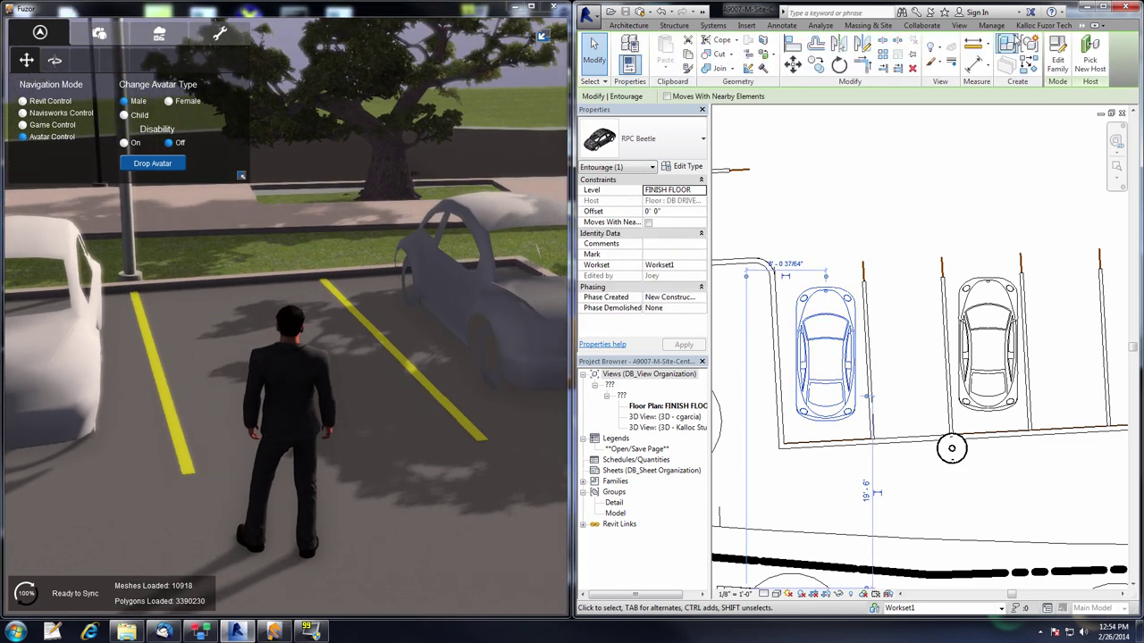
pyautogui.click(1041, 25)
pyautogui.moveTo(595, 56)
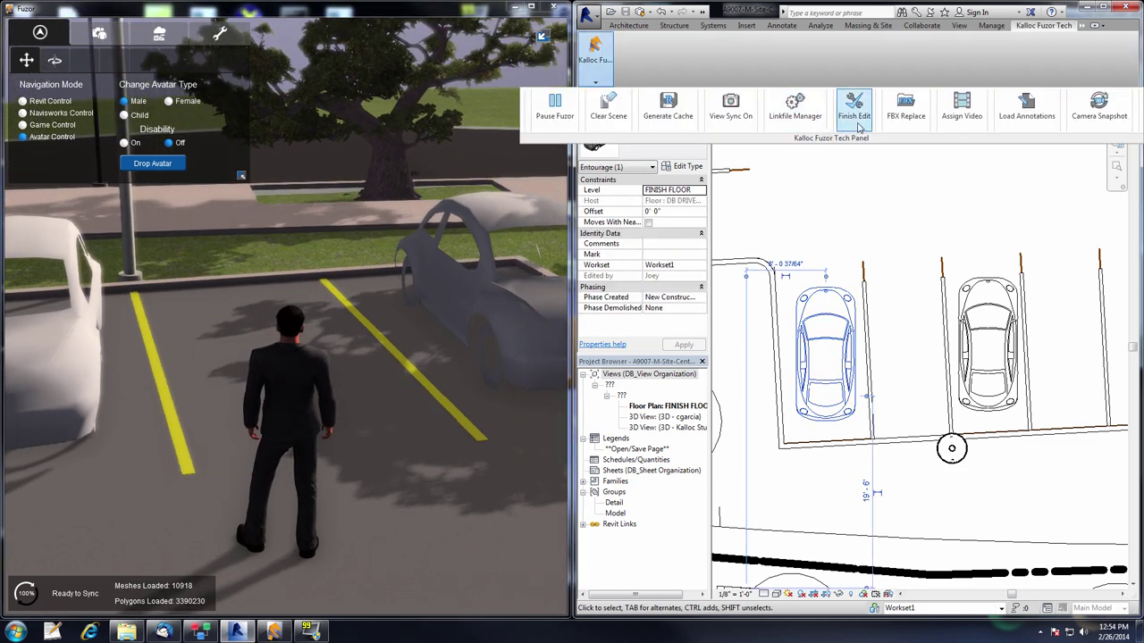
pyautogui.click(902, 109)
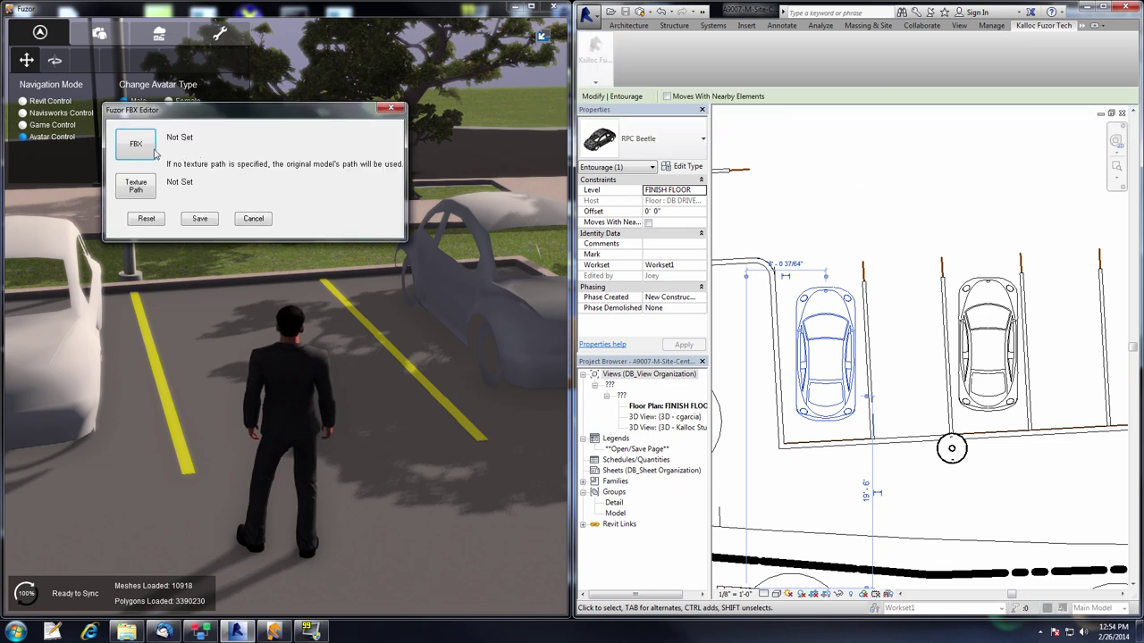
# Assign VH_RV_Car.fbx from the desktop's FBX_files car folder as the Beetle's replacement model
pyautogui.click(139, 147)
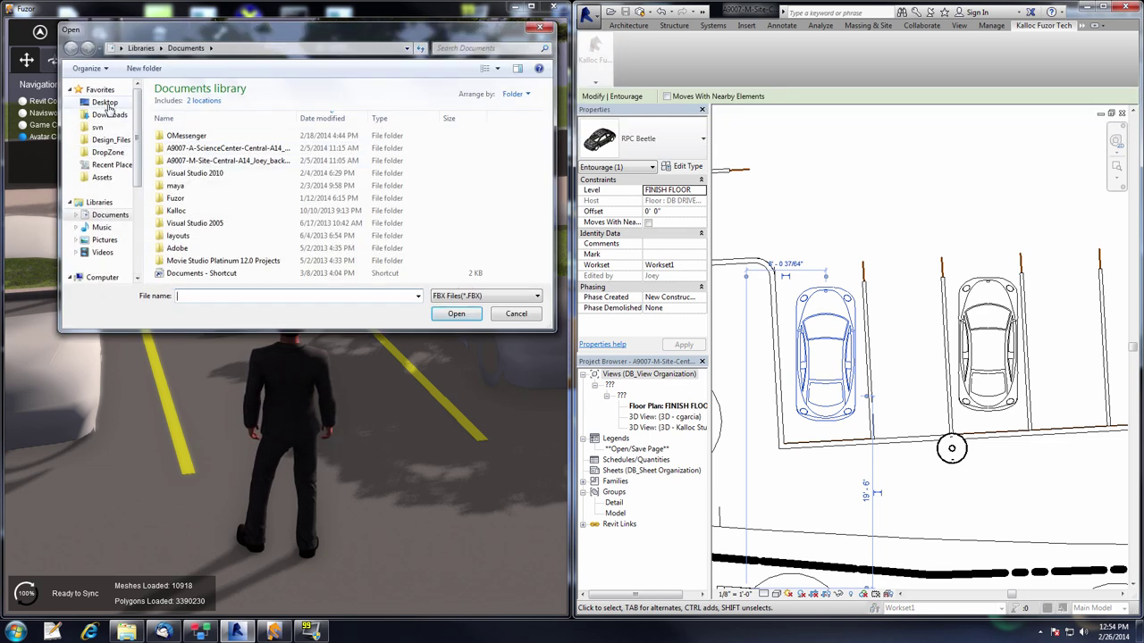
pyautogui.click(104, 102)
pyautogui.doubleClick(344, 162)
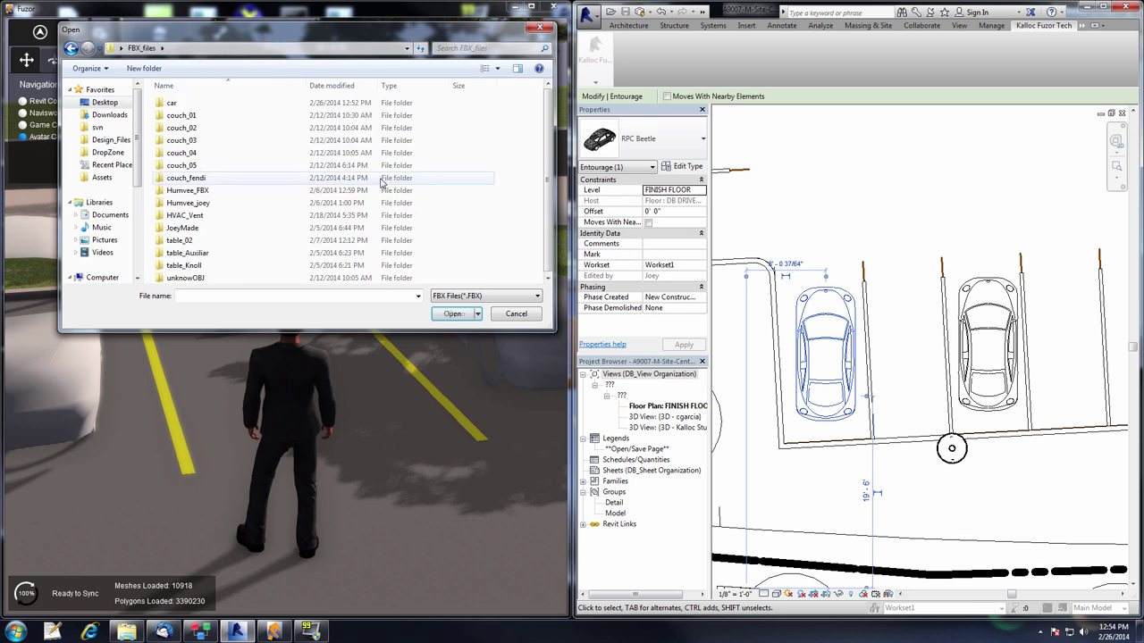
pyautogui.doubleClick(163, 105)
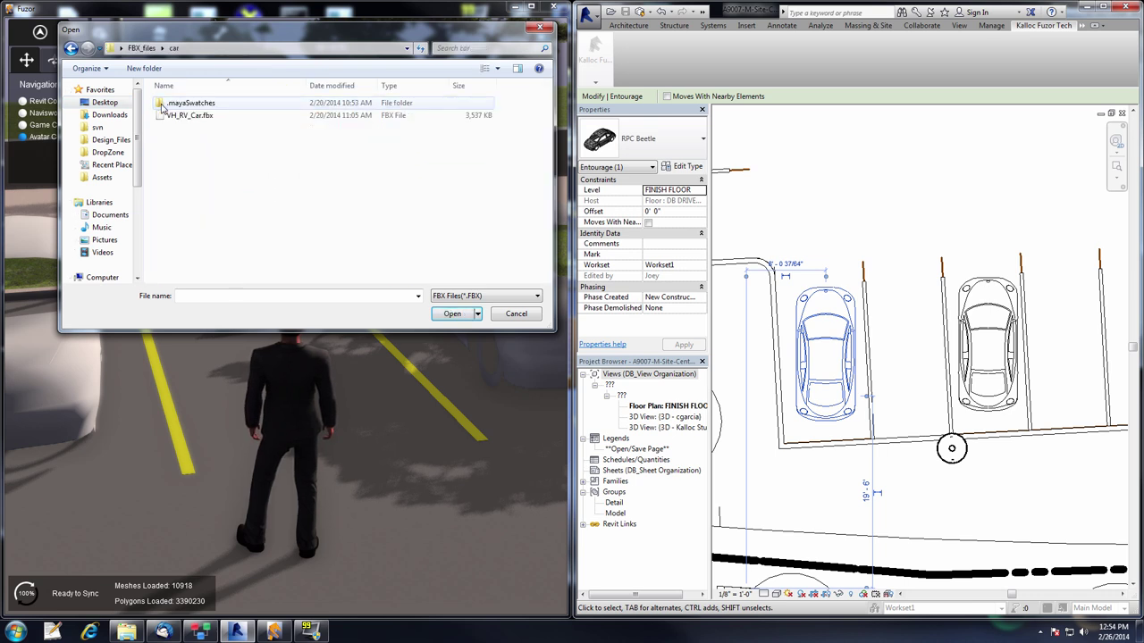
pyautogui.click(185, 118)
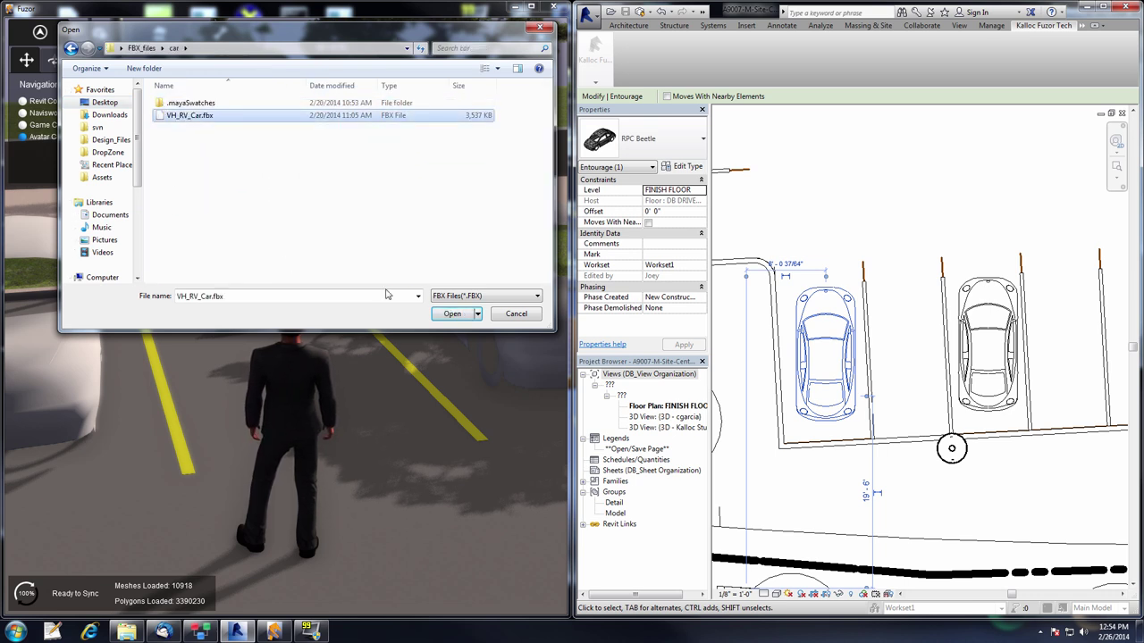
pyautogui.click(450, 315)
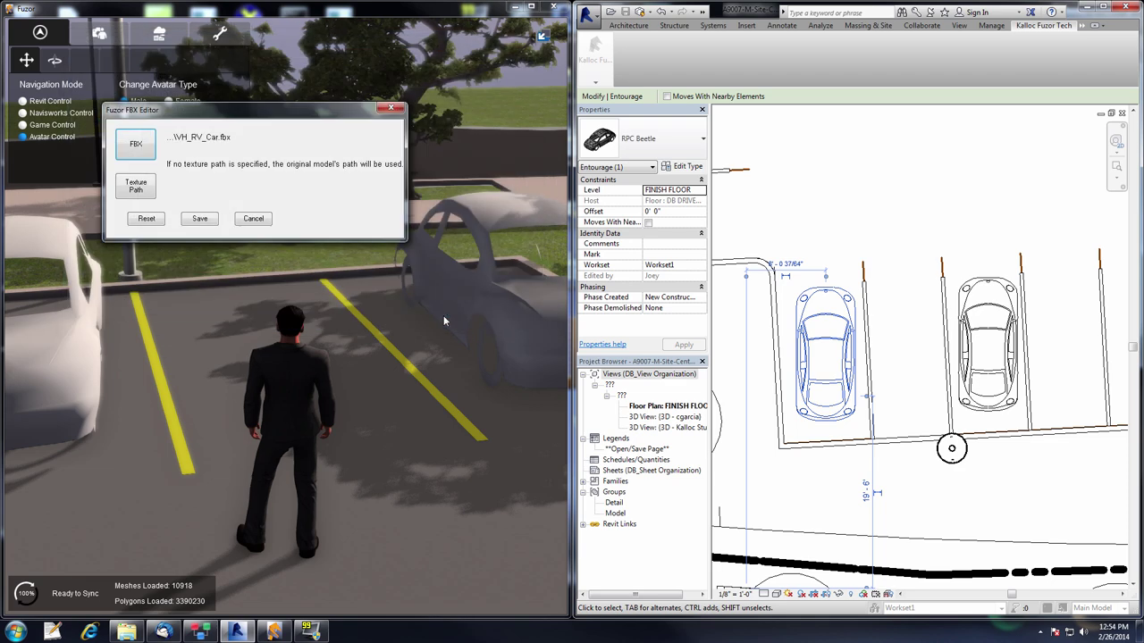
# Save the Beetle's FBX replacement and walk the avatar around the parked cars to inspect the new model
pyautogui.click(197, 220)
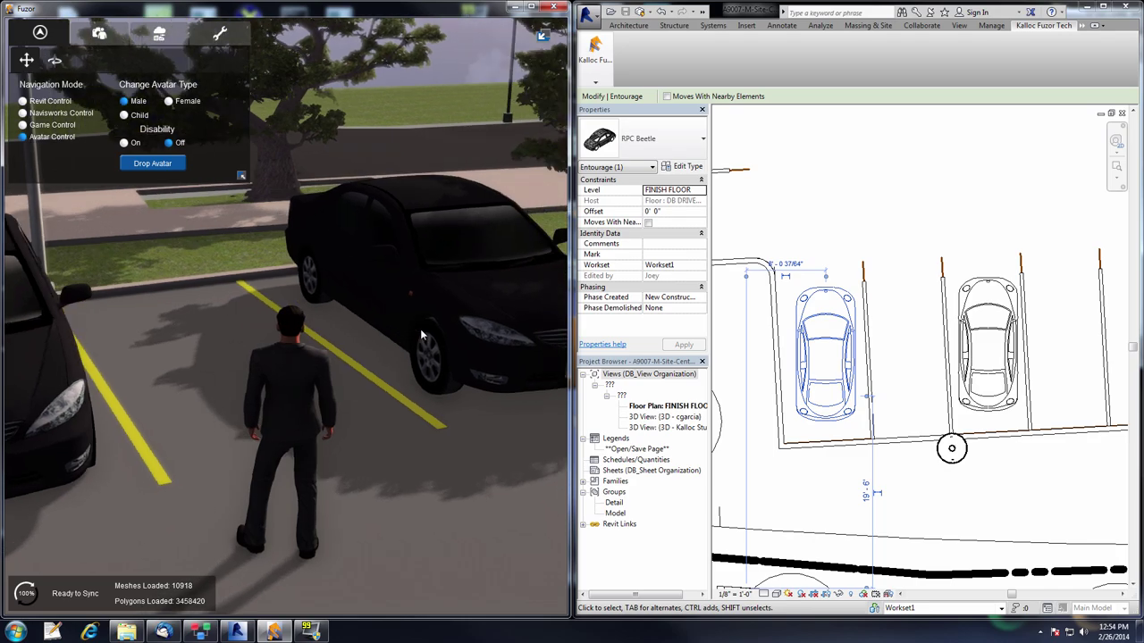
pyautogui.press('Left')
pyautogui.press('Right')
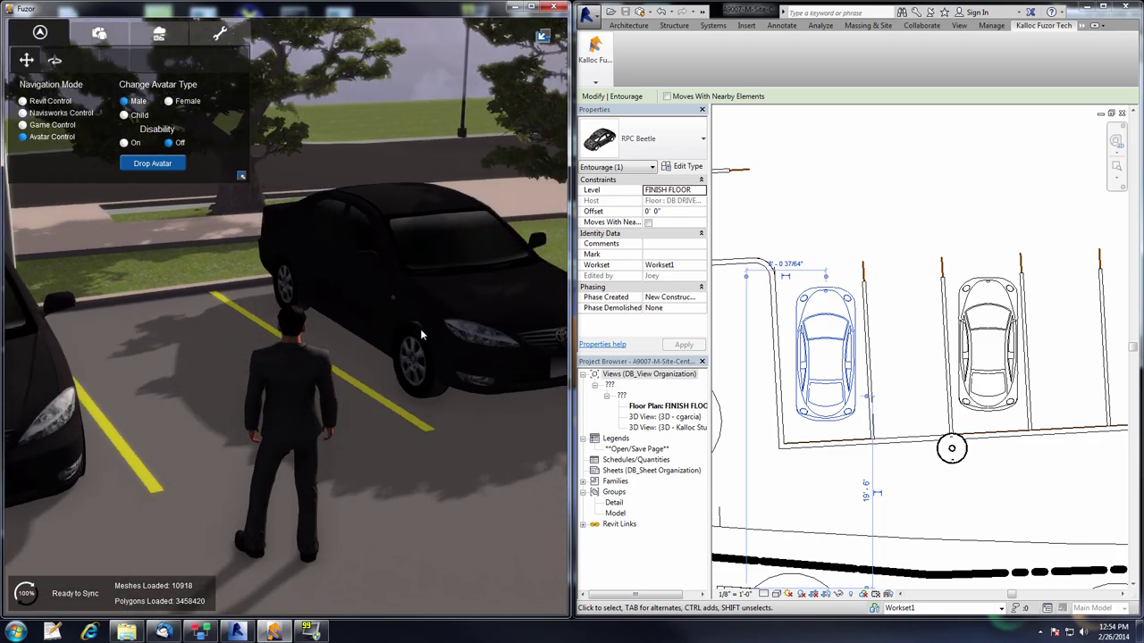
pyautogui.press('Right')
pyautogui.press('Up')
pyautogui.press('Left')
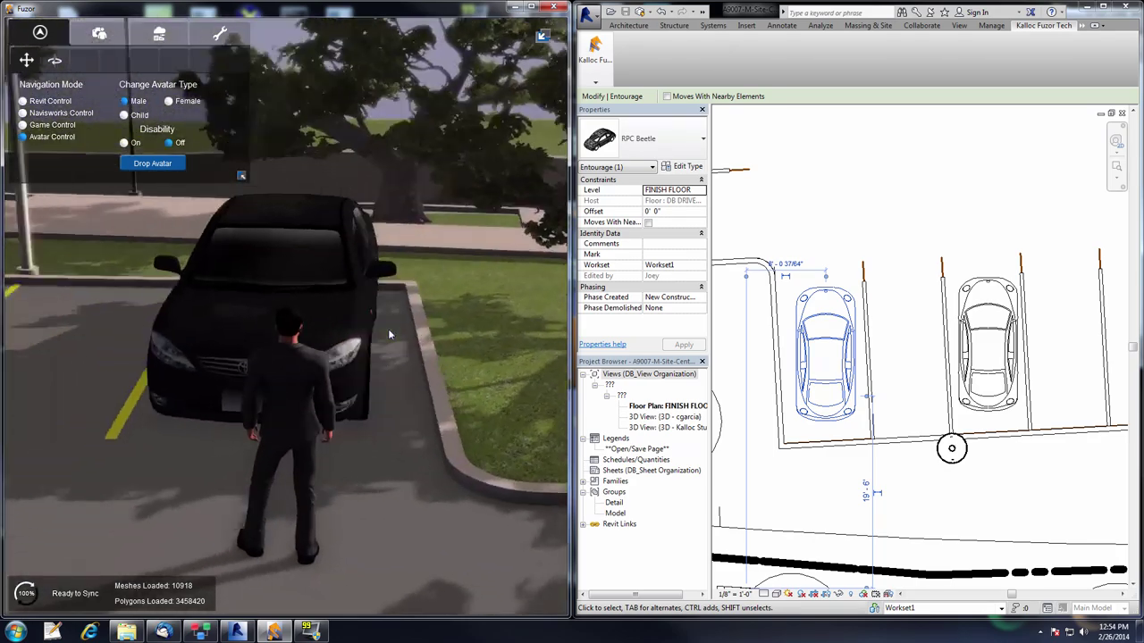
pyautogui.press('w')
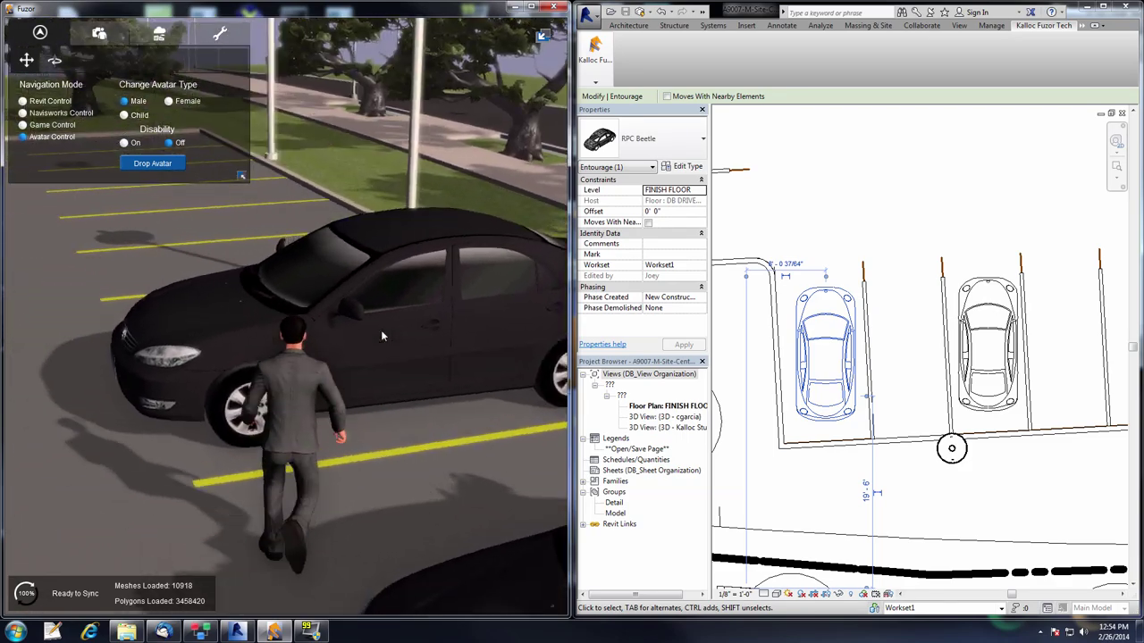
pyautogui.press('w')
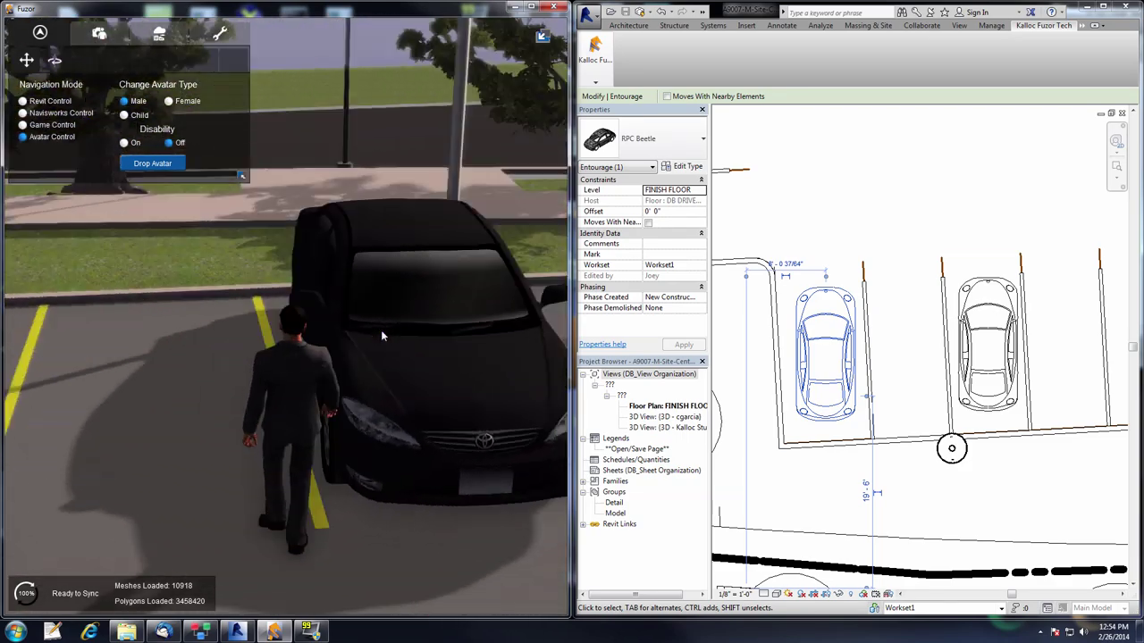
pyautogui.press('w')
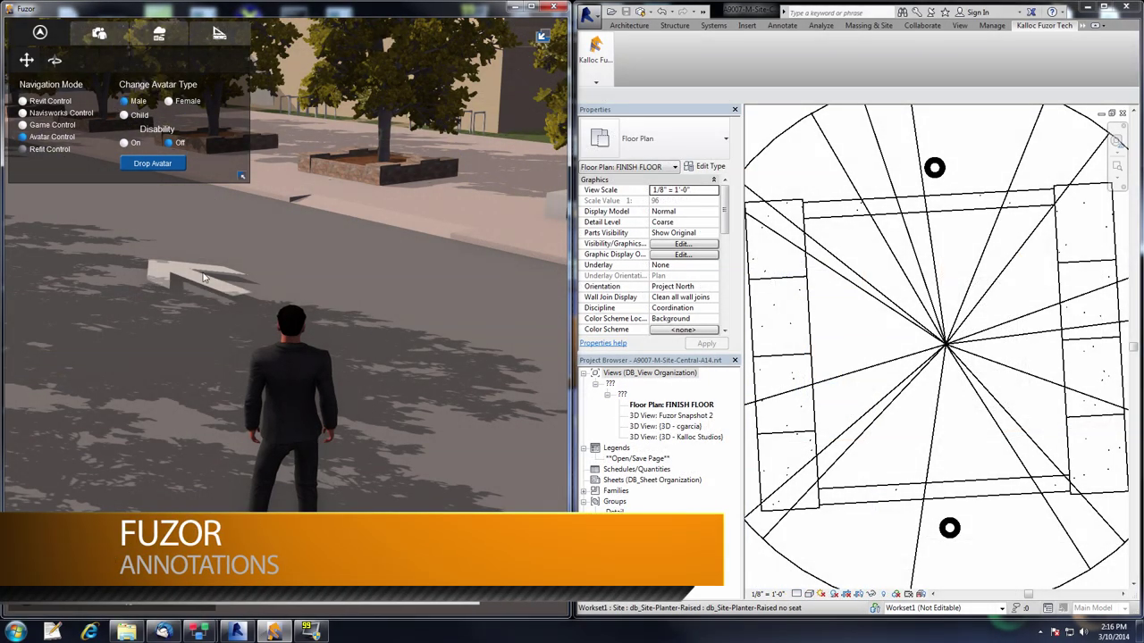
# Annotate the raised tree planter at the curb corner with the title "change material" and the content "change me", and save it
pyautogui.press('d')
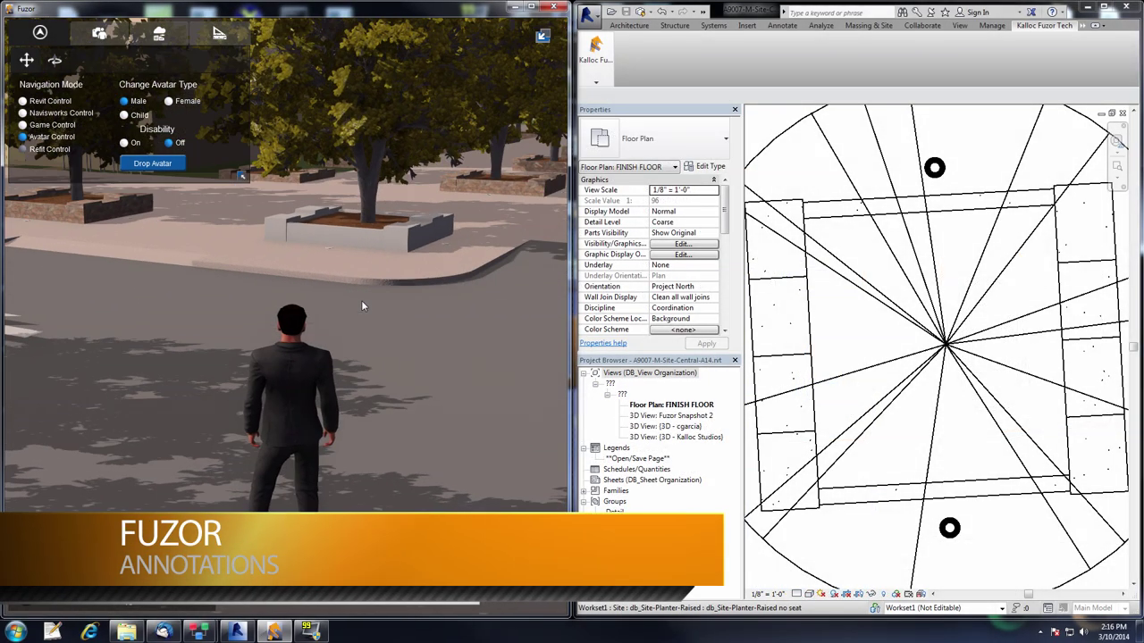
pyautogui.click(349, 253)
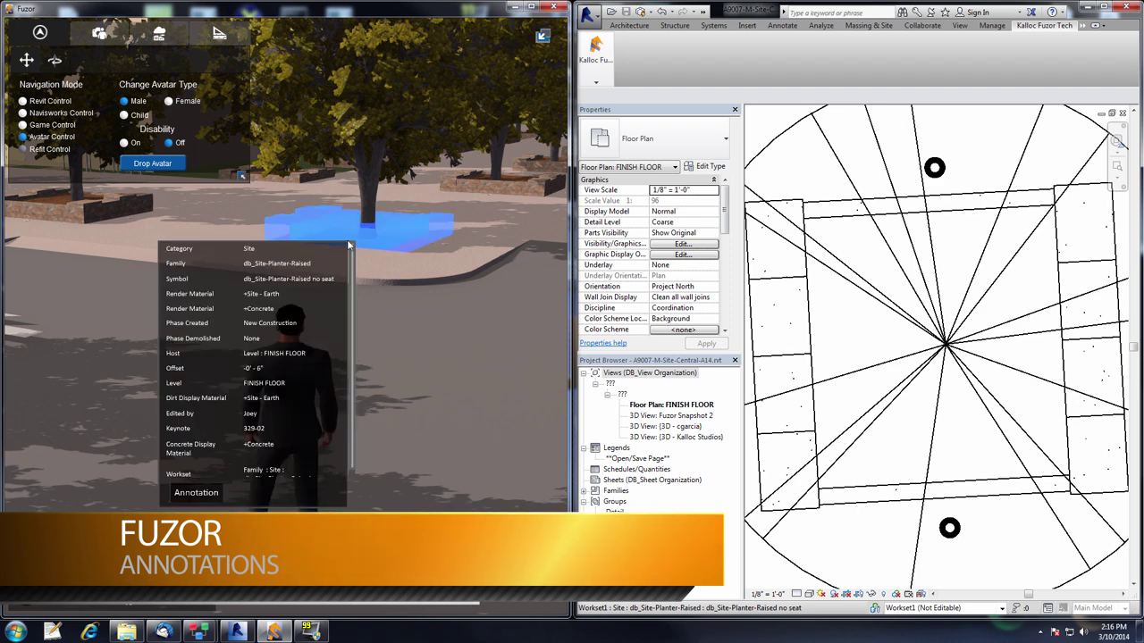
pyautogui.click(197, 492)
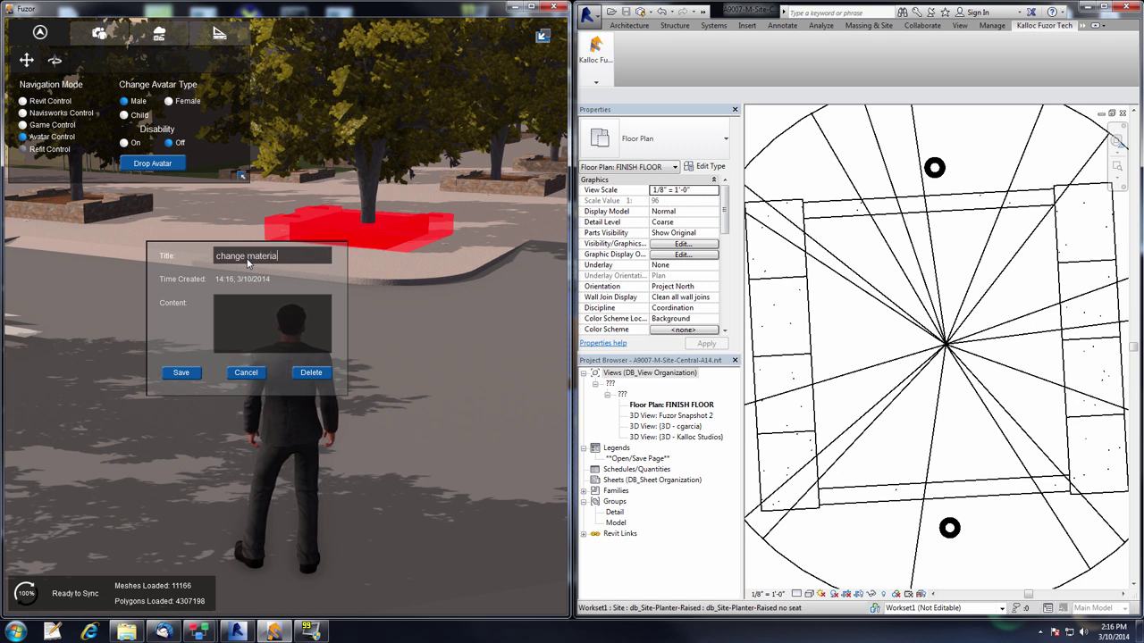
pyautogui.click(245, 323)
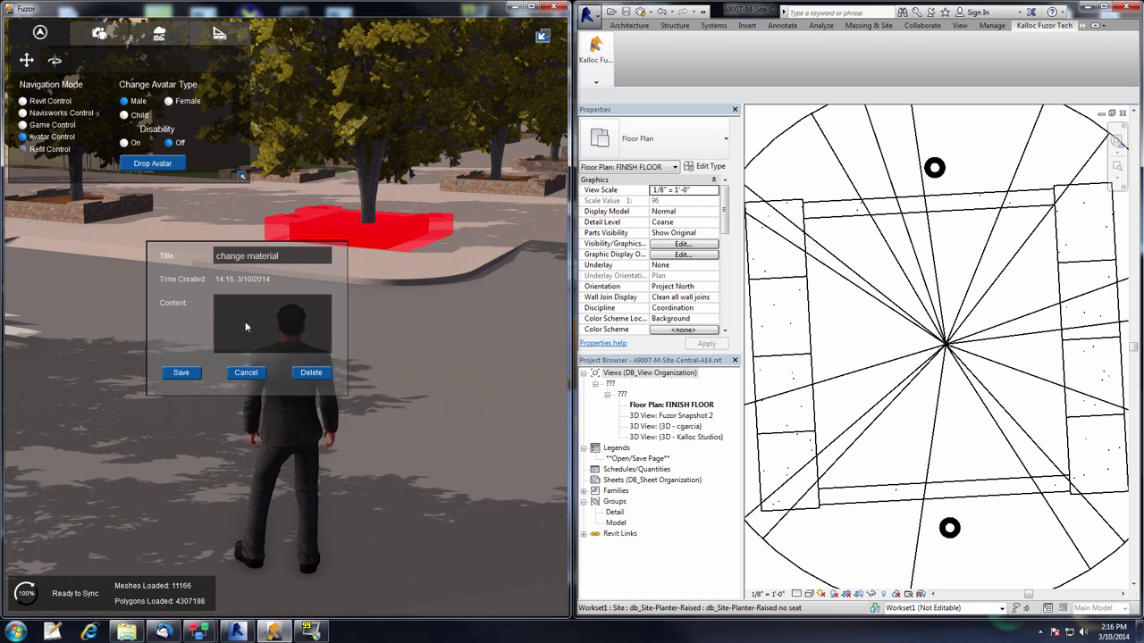
pyautogui.write('change me')
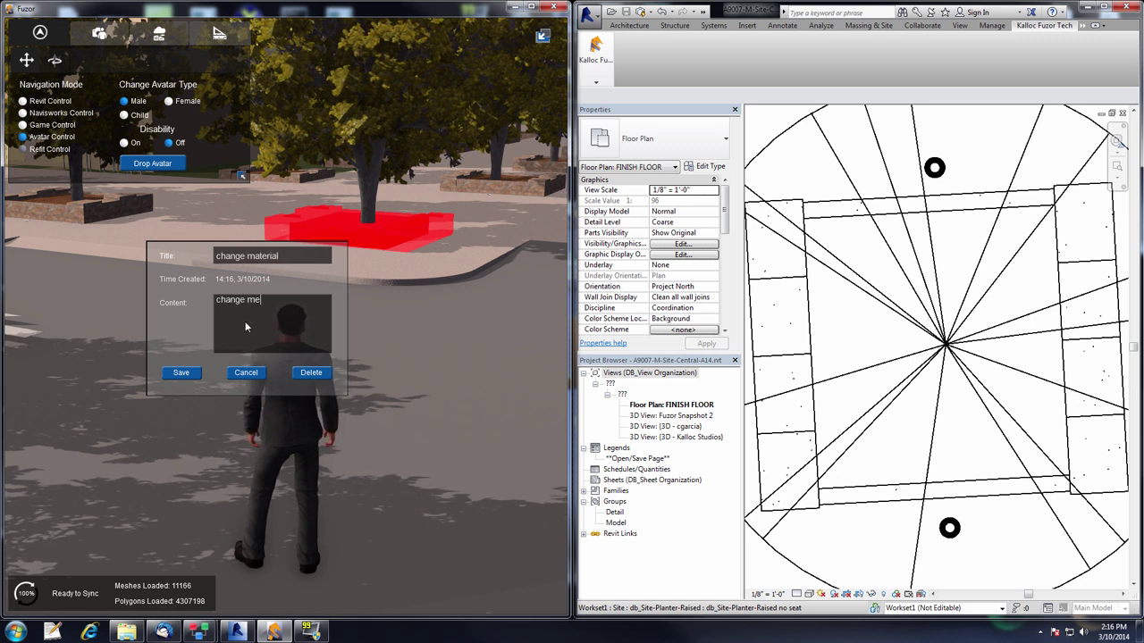
pyautogui.click(183, 372)
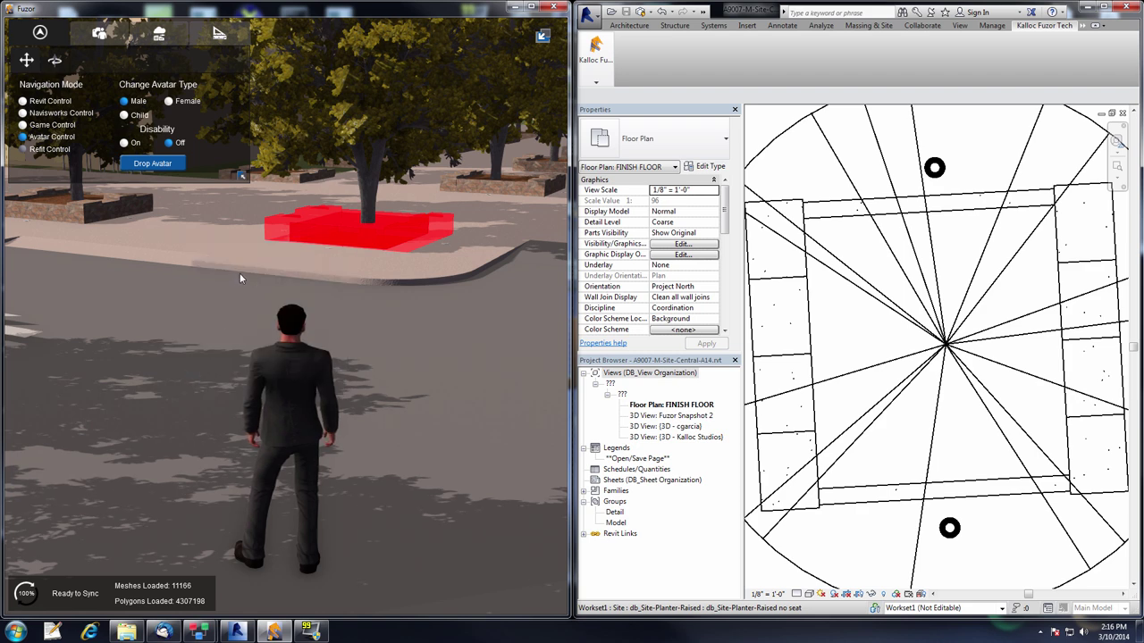
# Annotate the white direction arrow on the road with the title "floating arrow" and the content "lower me", and save it
pyautogui.moveTo(240, 273); pyautogui.dragTo(276, 281)
pyautogui.rightClick(277, 281)
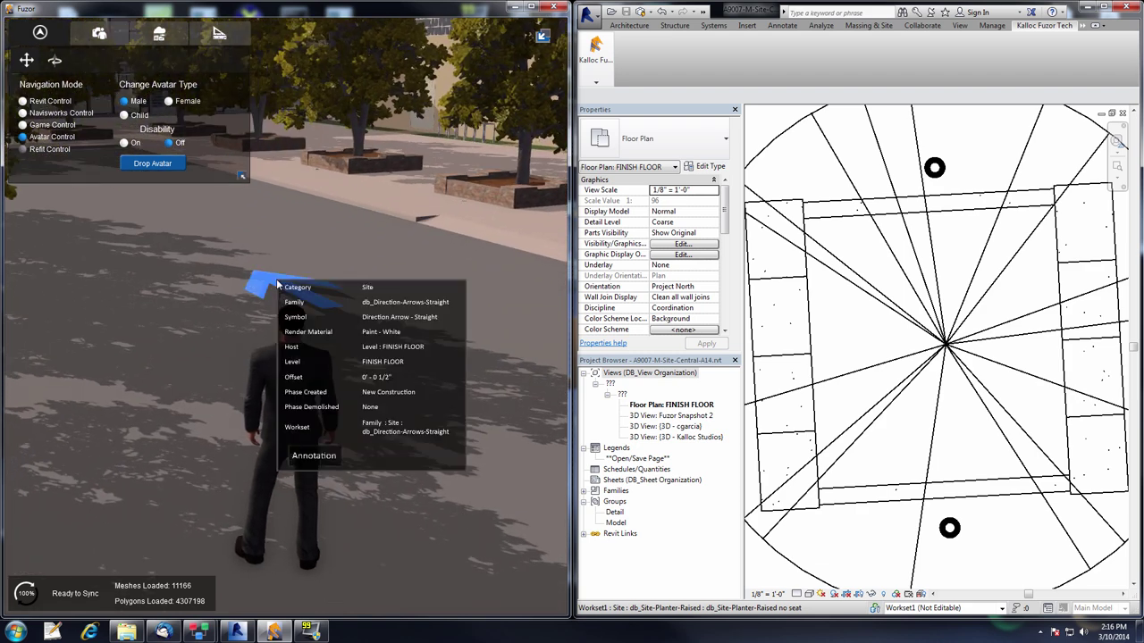
pyautogui.click(313, 457)
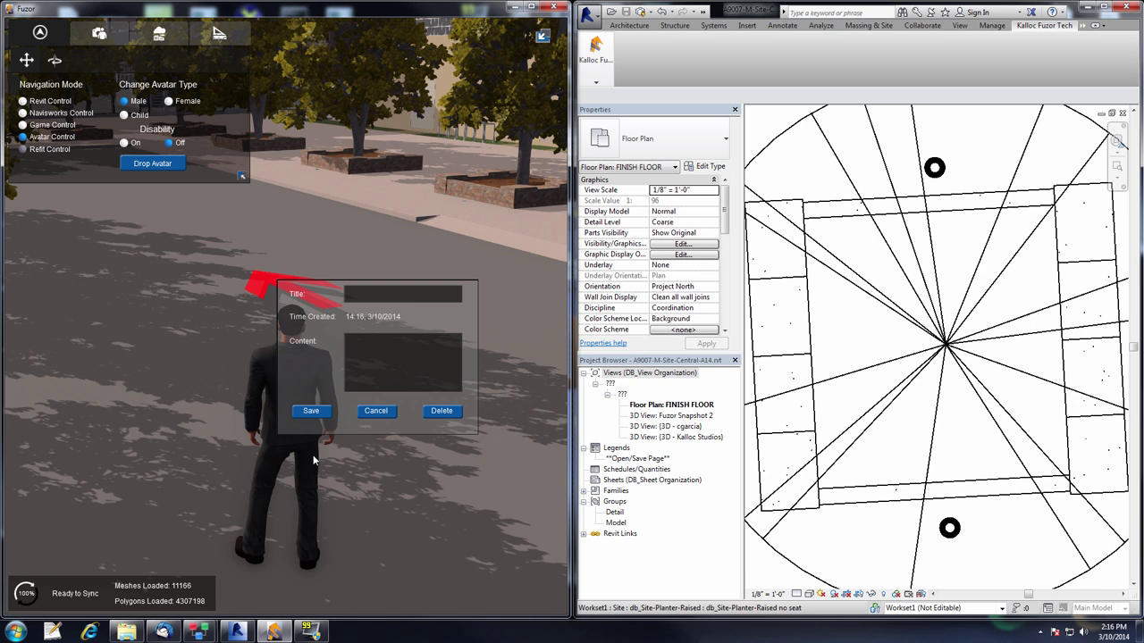
pyautogui.click(372, 295)
pyautogui.write('float')
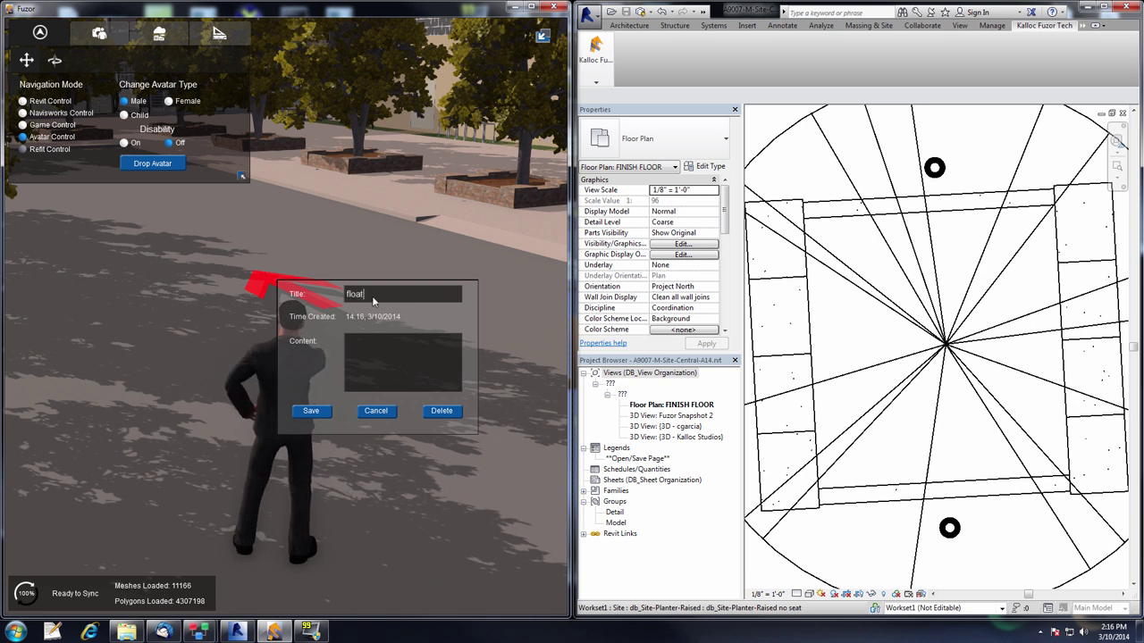
pyautogui.write('ing arrow')
pyautogui.write('lower me')
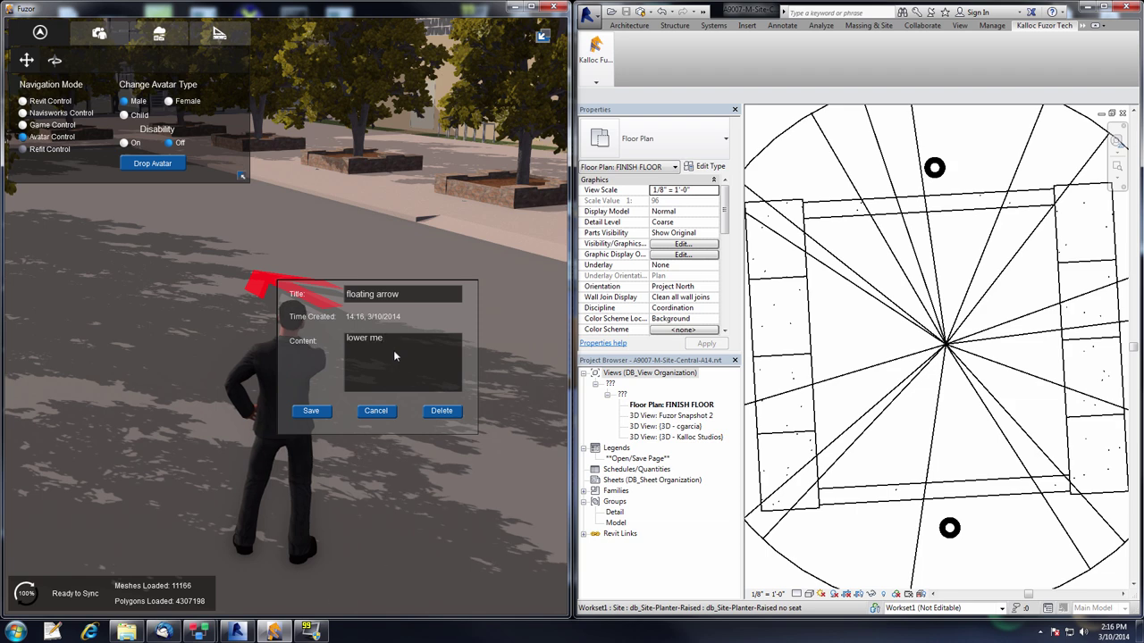
pyautogui.click(311, 411)
pyautogui.click(317, 411)
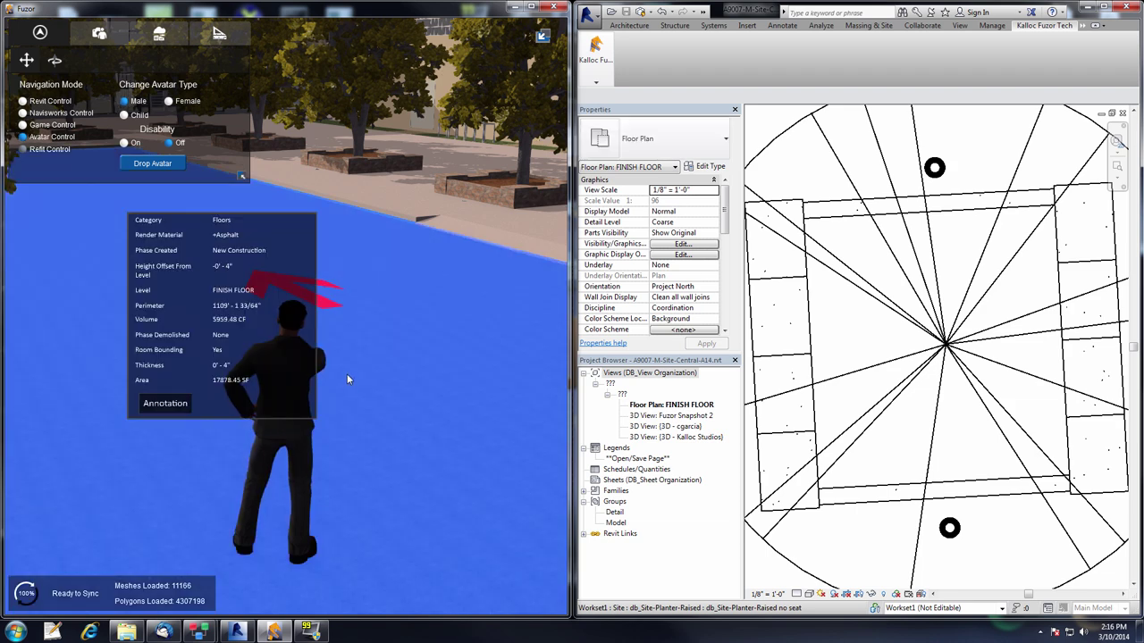
pyautogui.click(348, 368)
# Walk the avatar past the annotated objects, and review the change material and floating arrow annotations from the Annotation Manager without editing them
pyautogui.moveTo(357, 364); pyautogui.dragTo(364, 362, button='right')
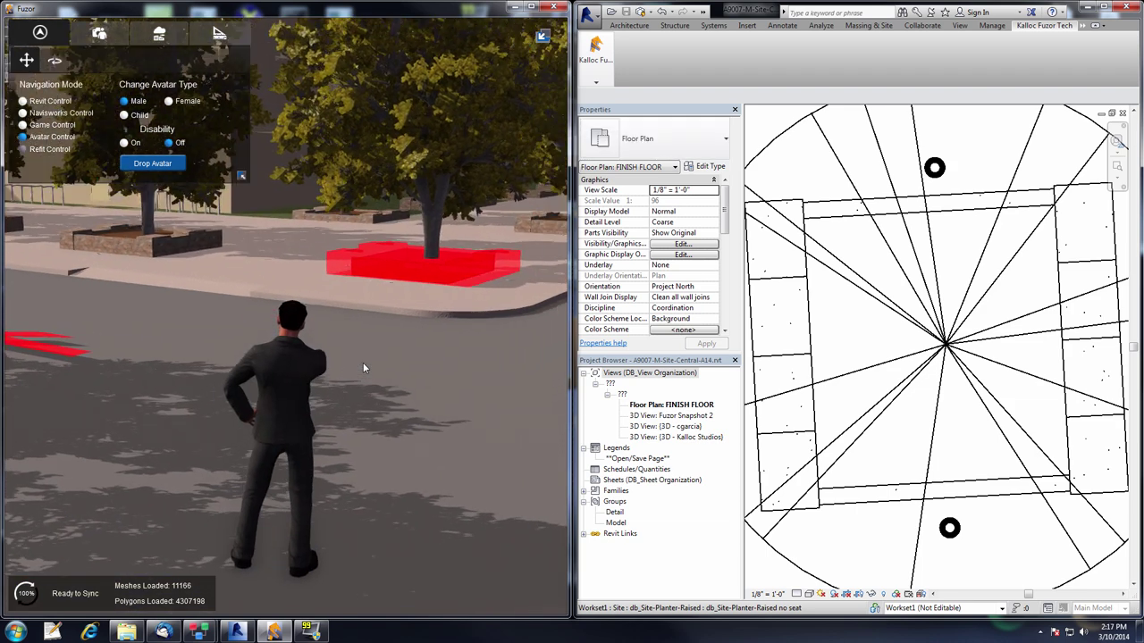
pyautogui.press('Left')
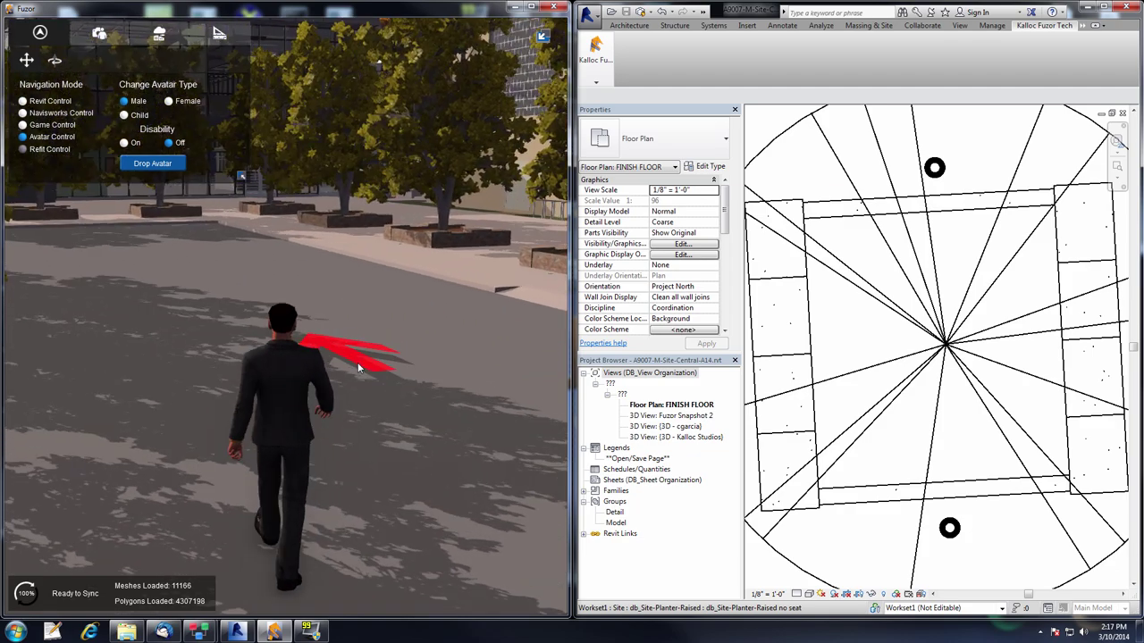
pyautogui.press('Up')
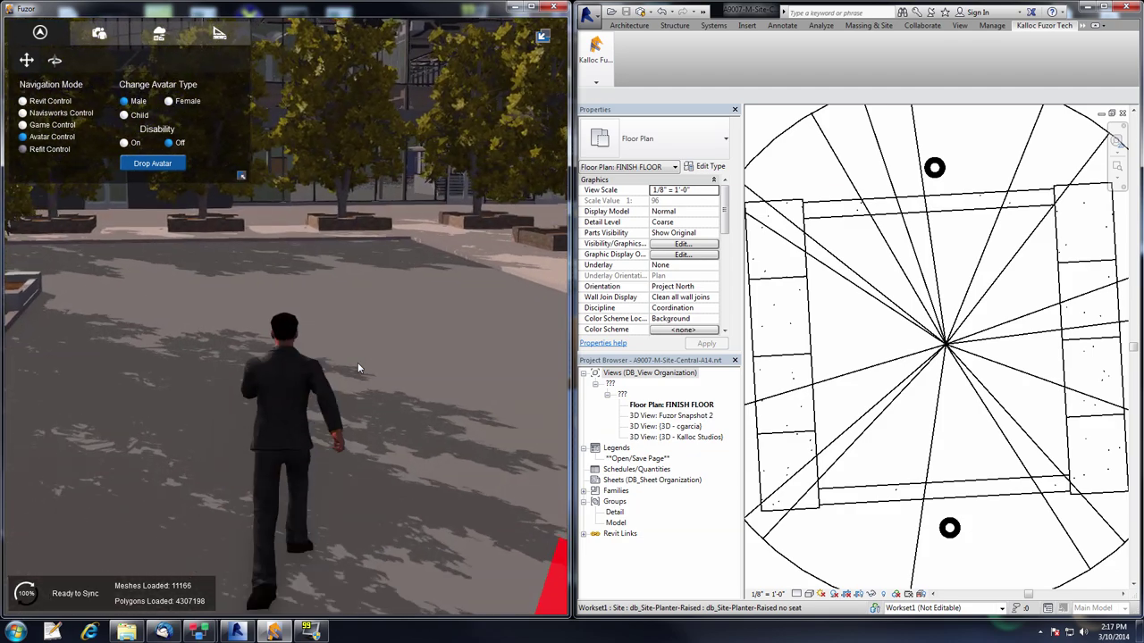
pyautogui.press('Up')
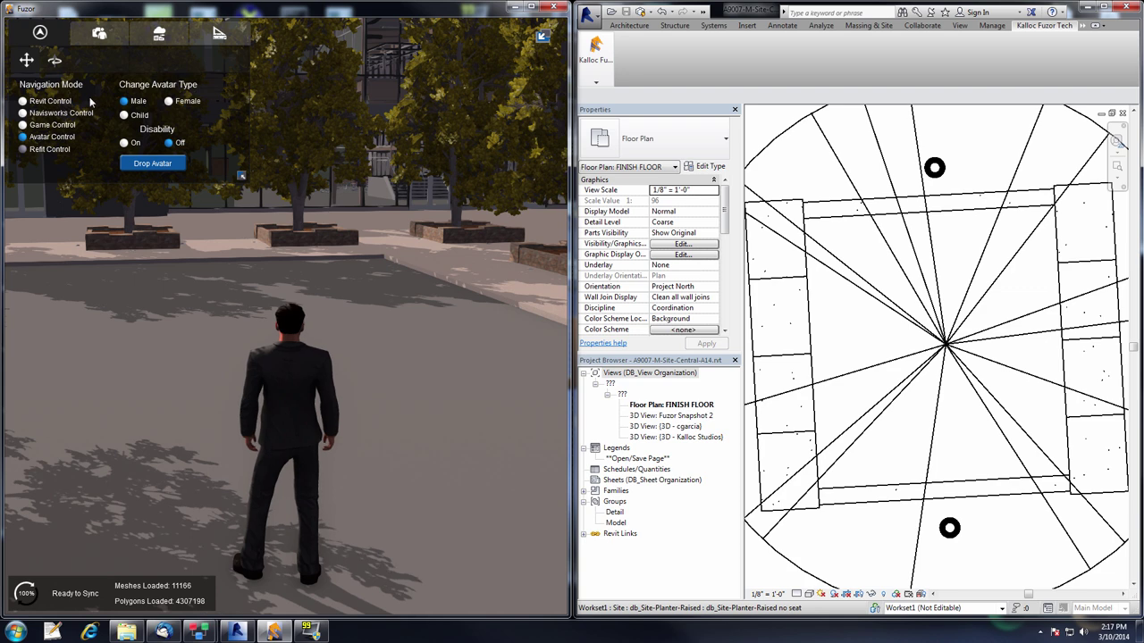
pyautogui.click(219, 33)
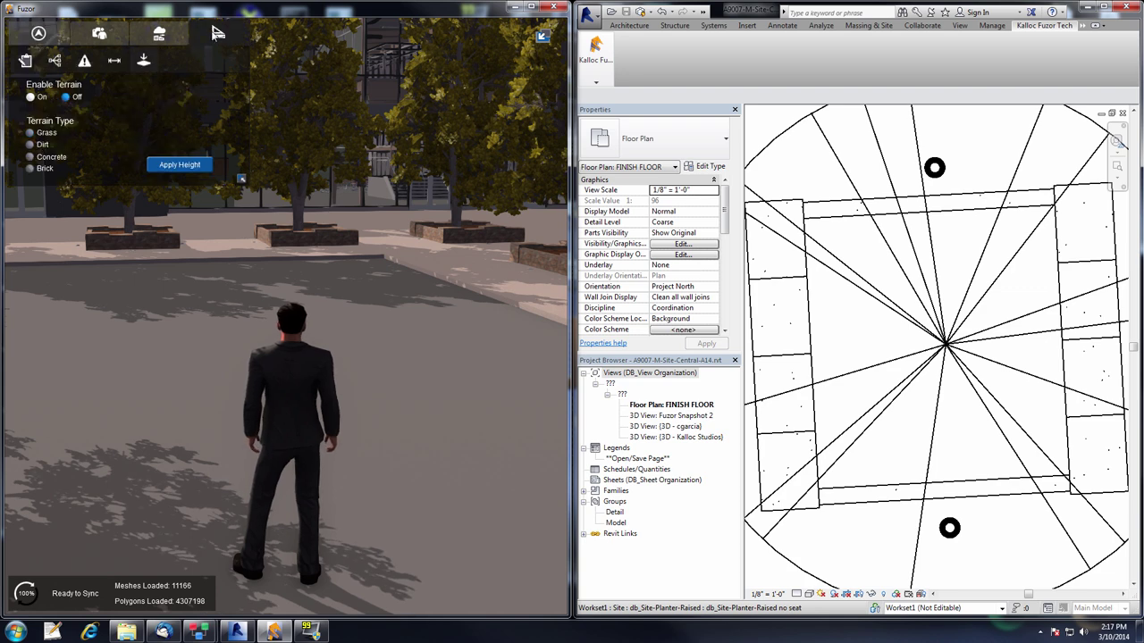
pyautogui.click(26, 61)
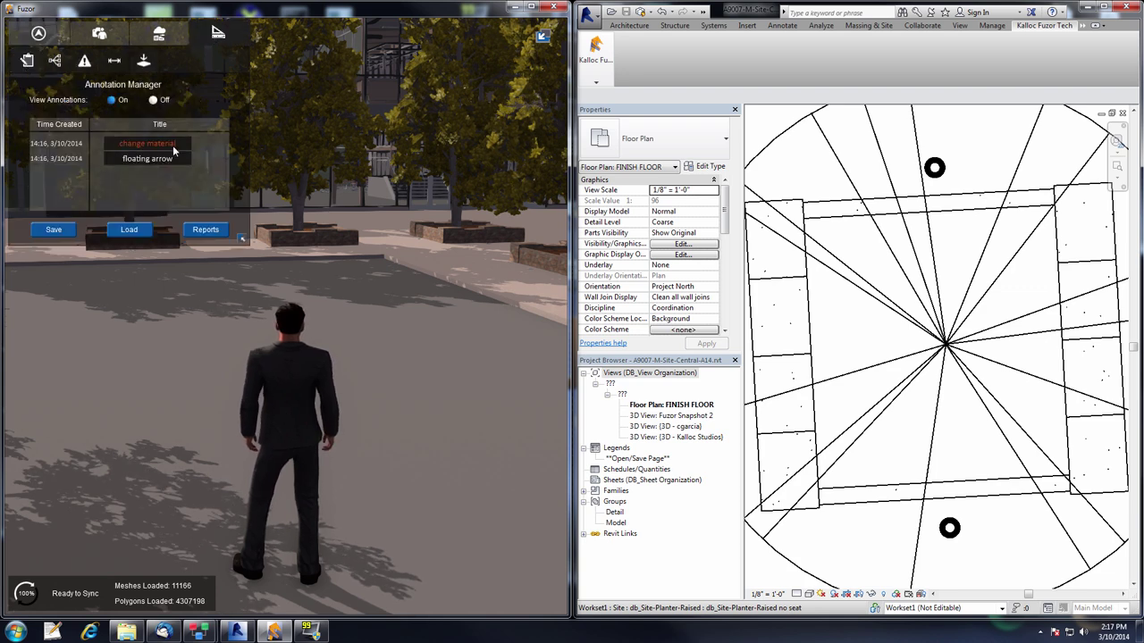
pyautogui.doubleClick(150, 143)
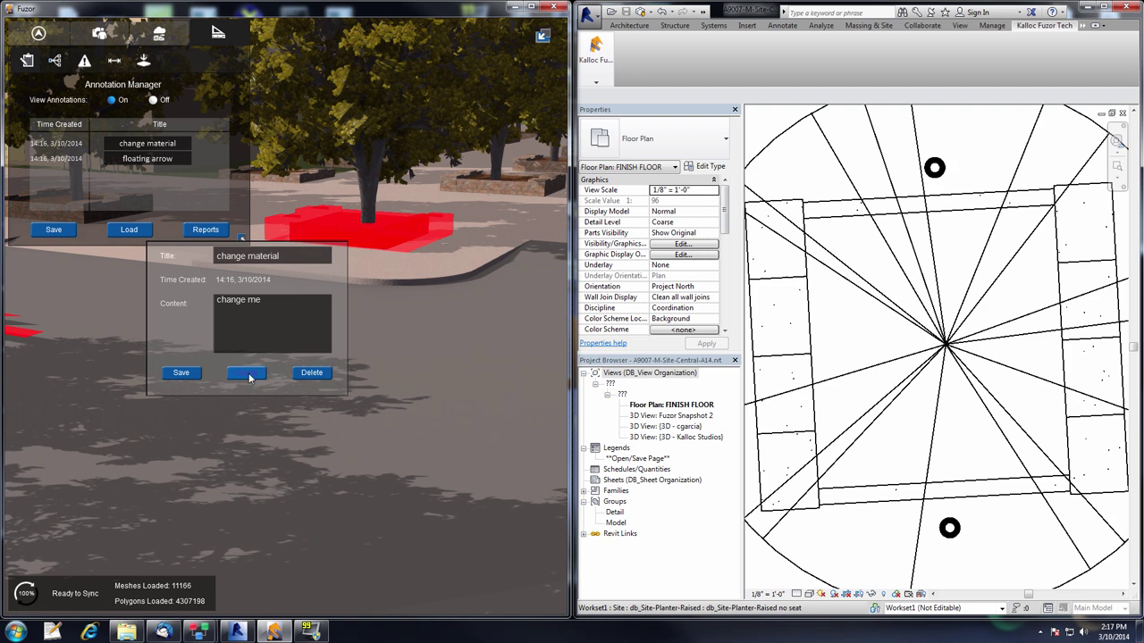
pyautogui.doubleClick(153, 159)
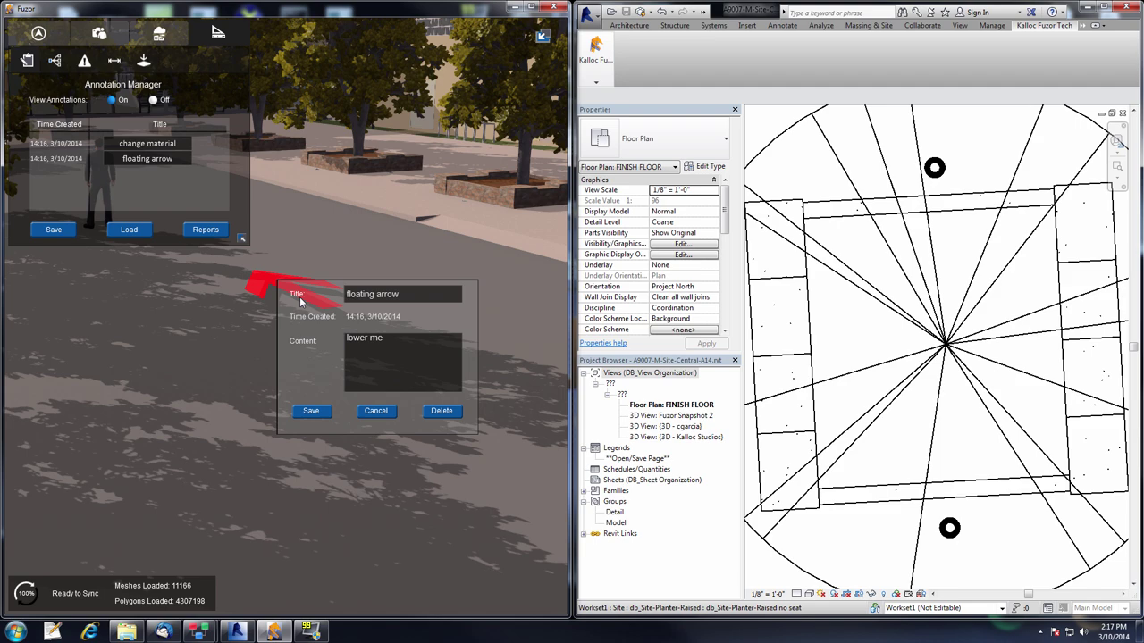
pyautogui.click(377, 412)
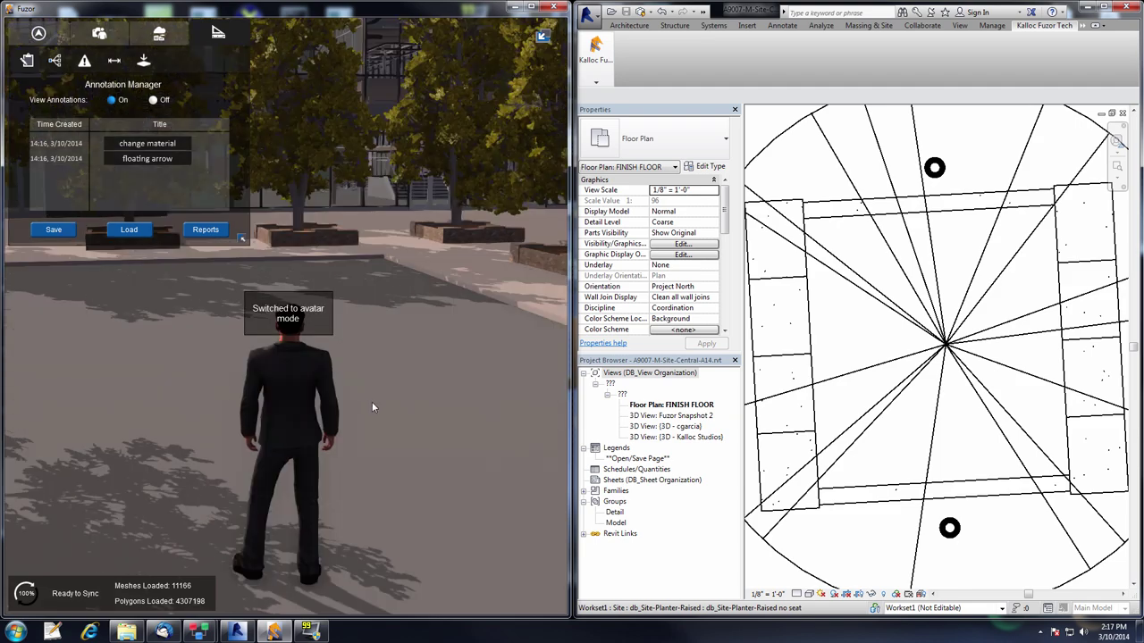
# Turn the avatar toward the annotated planter and arrow, and switch the annotation display off and back on
pyautogui.press('d')
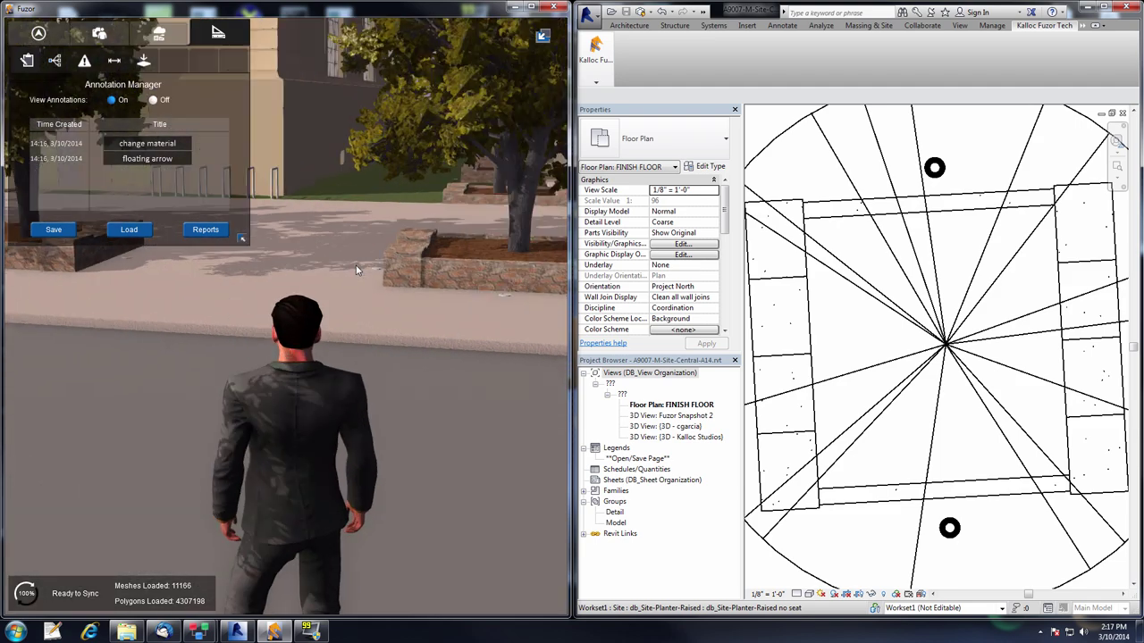
pyautogui.moveTo(356, 270); pyautogui.dragTo(297, 275, button='right')
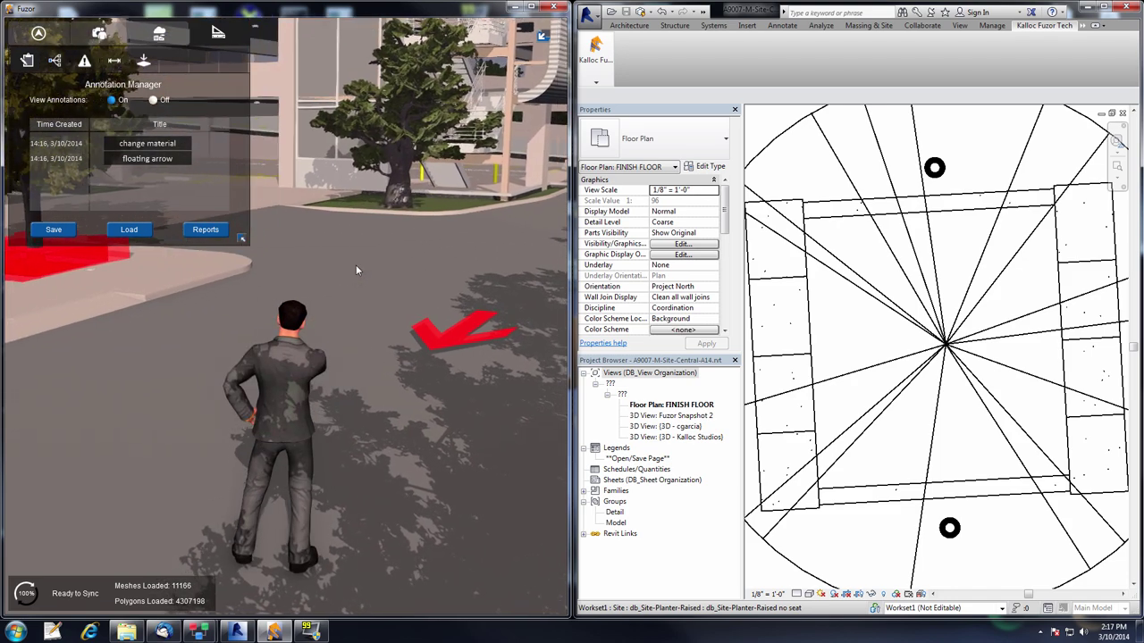
pyautogui.click(154, 100)
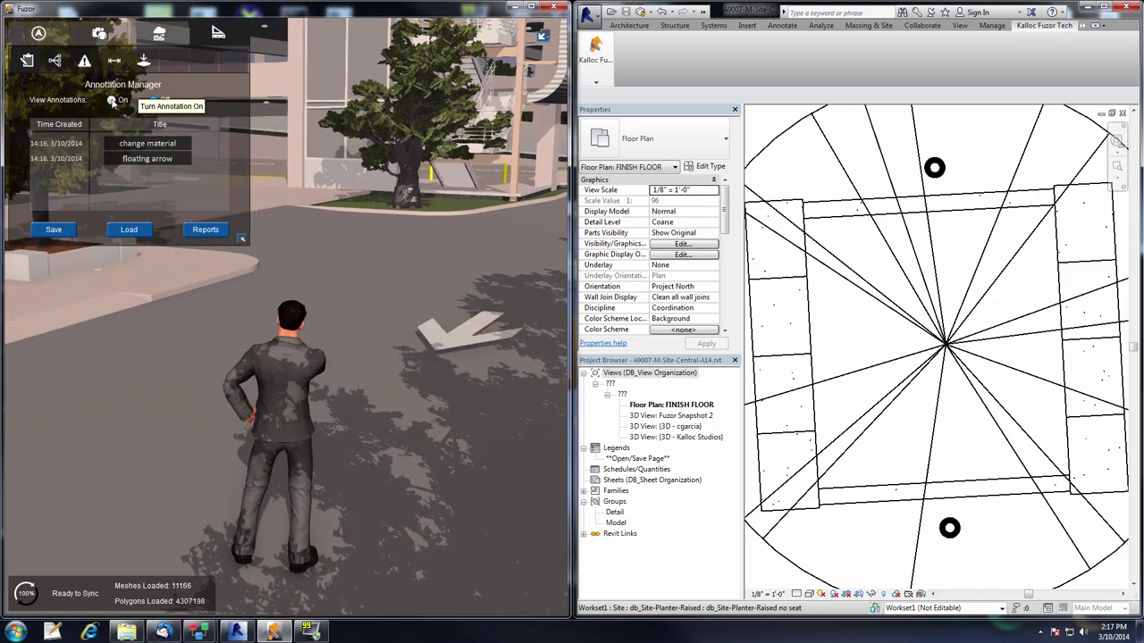
pyautogui.click(111, 100)
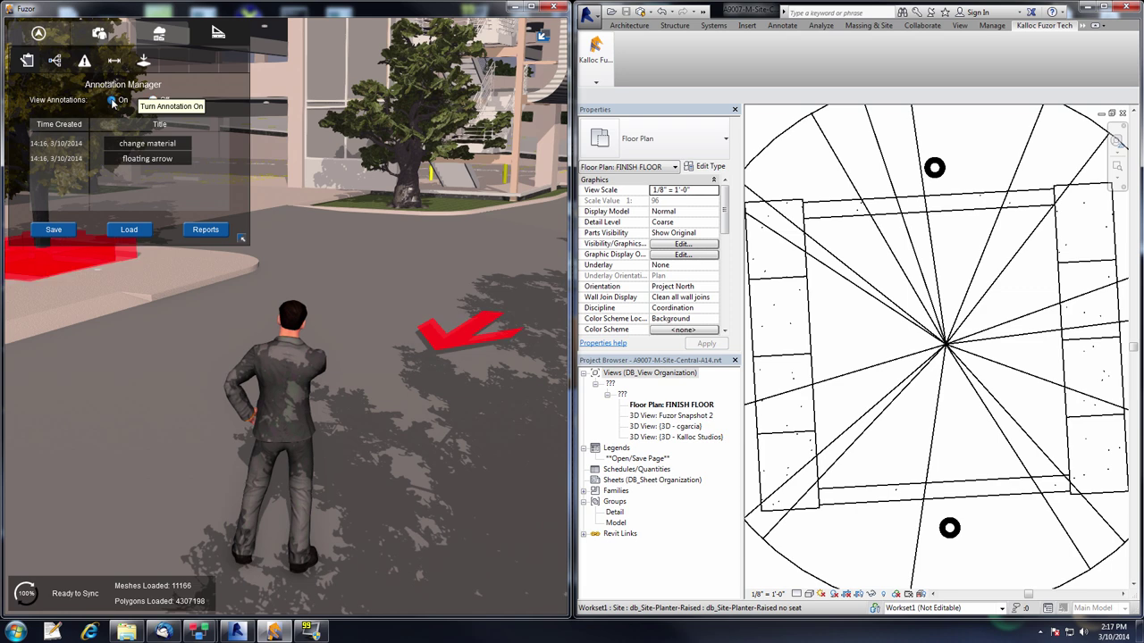
# Save the annotations to the desktop as an annotation file named myannos
pyautogui.click(54, 230)
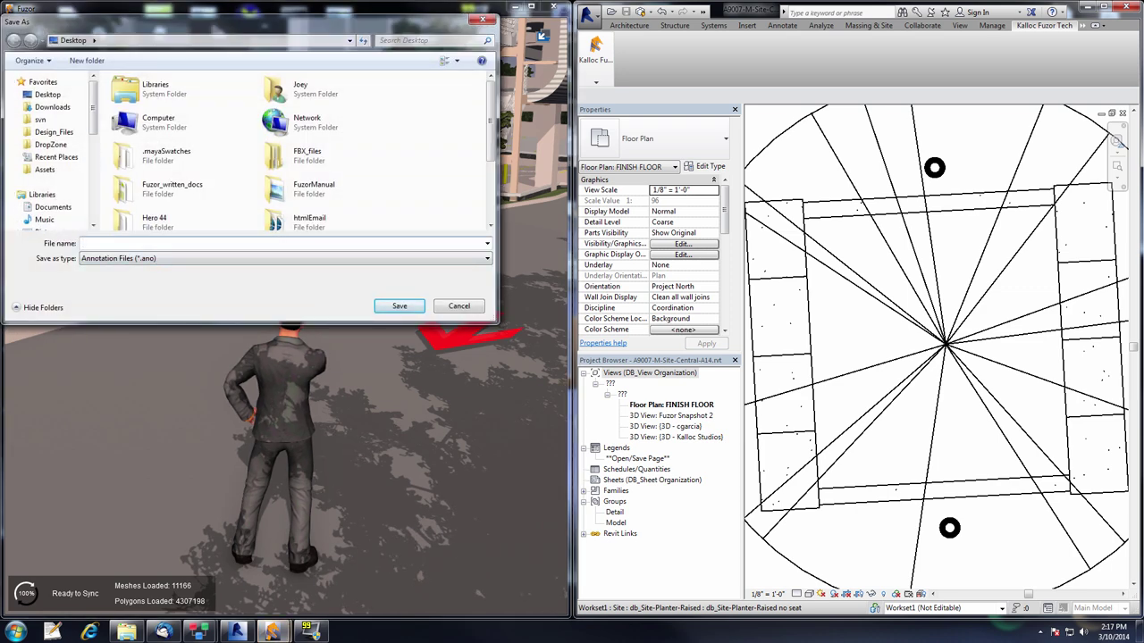
pyautogui.write('myannos')
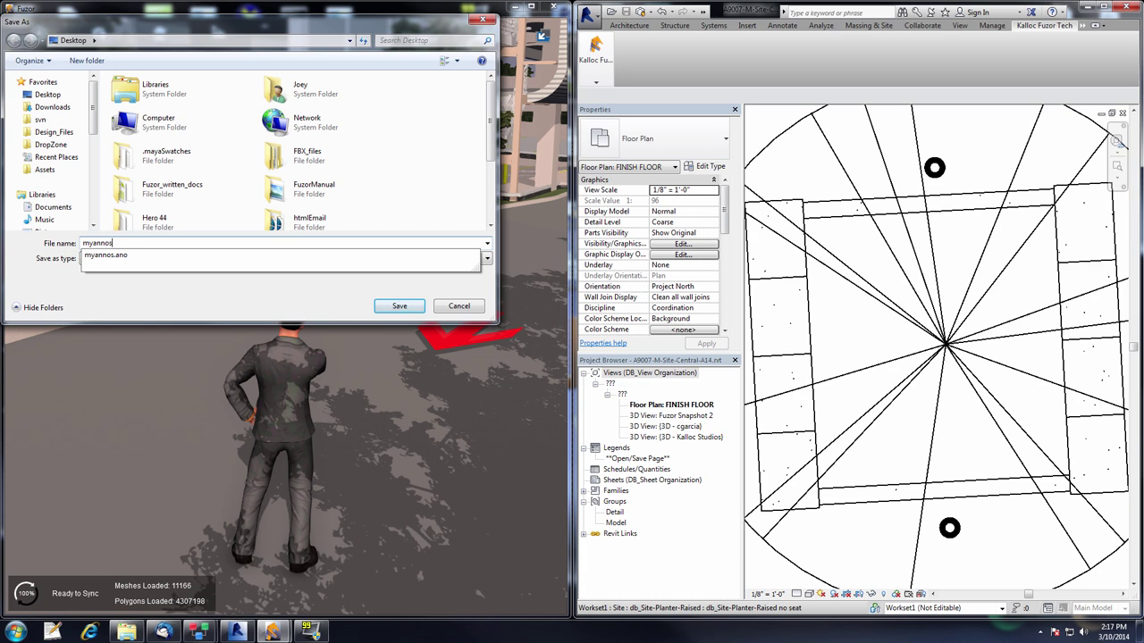
pyautogui.press('Return')
pyautogui.click(145, 234)
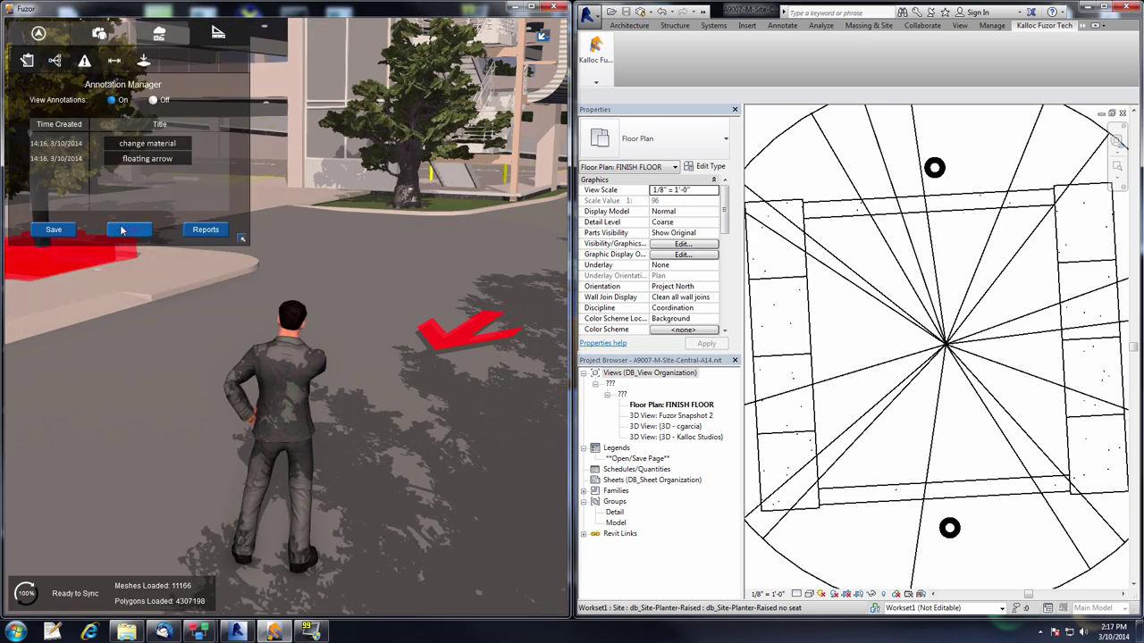
# Delete the floating arrow and change material annotations from the Annotation Manager
pyautogui.click(145, 159)
pyautogui.click(441, 410)
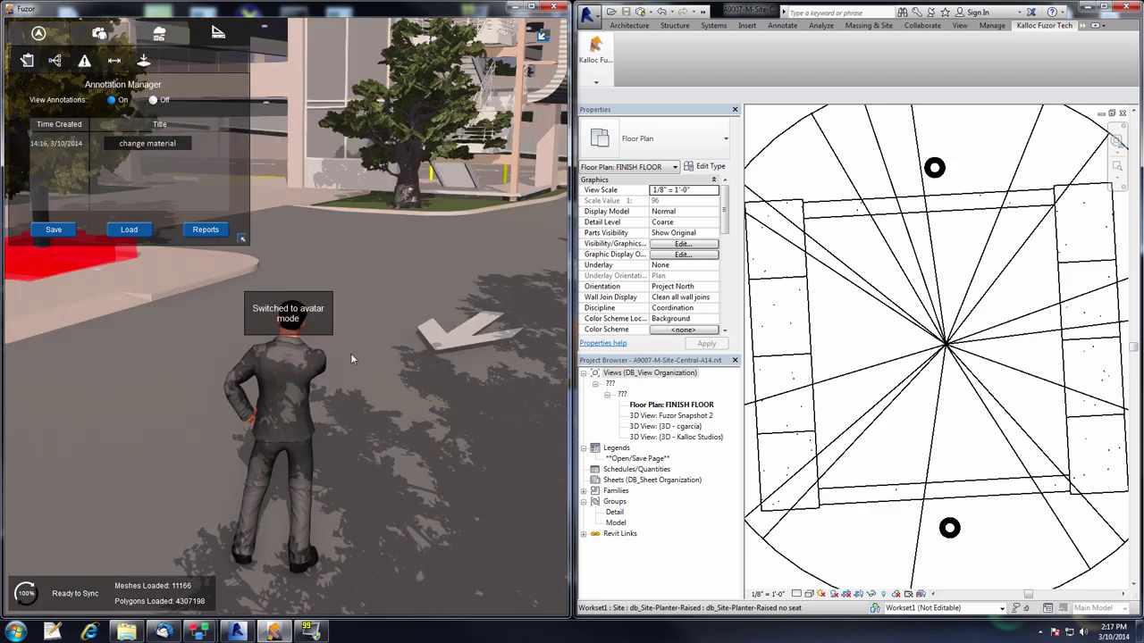
pyautogui.click(143, 143)
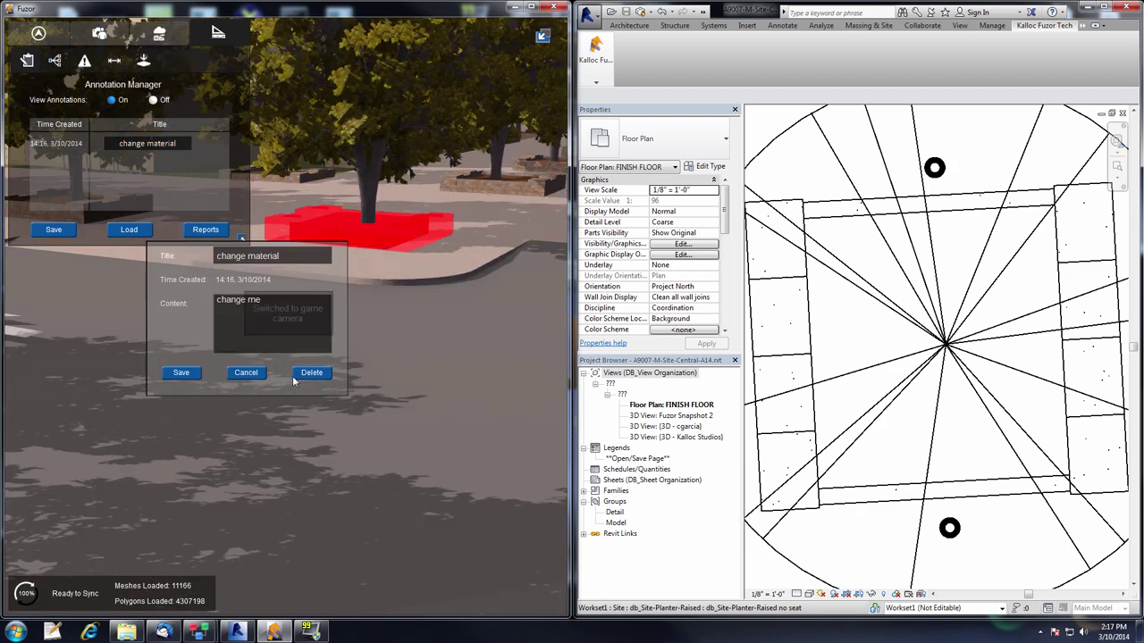
pyautogui.click(309, 374)
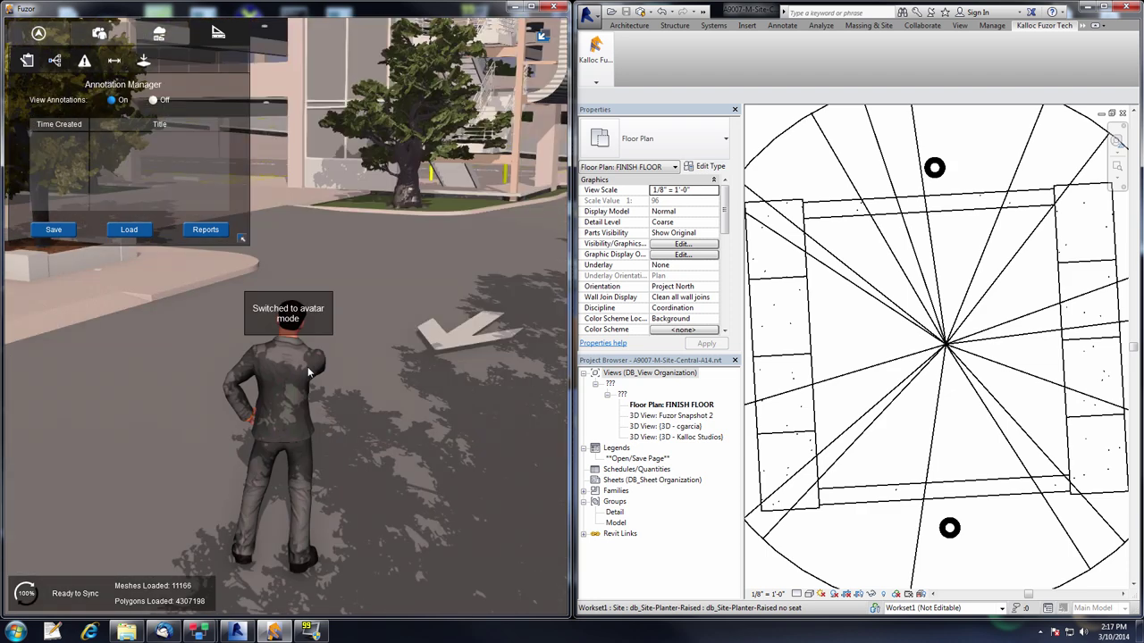
# Load the saved annotation file myannos.ano from the desktop into the Annotation Manager
pyautogui.click(136, 230)
pyautogui.scroll(-2, 143, 223)
pyautogui.click(150, 257)
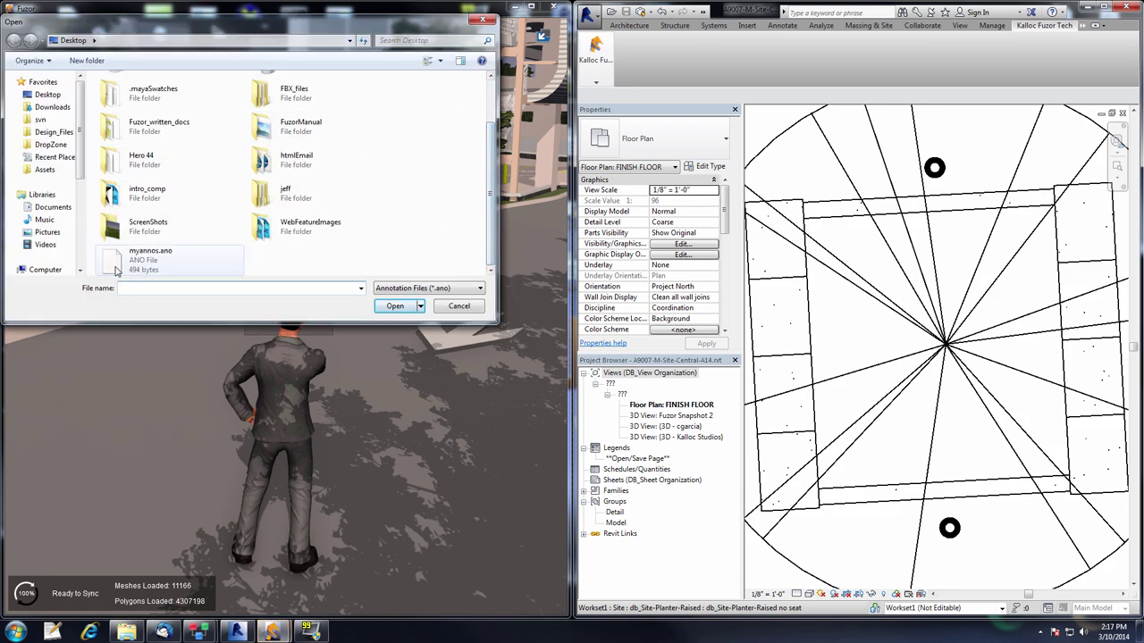
pyautogui.click(394, 307)
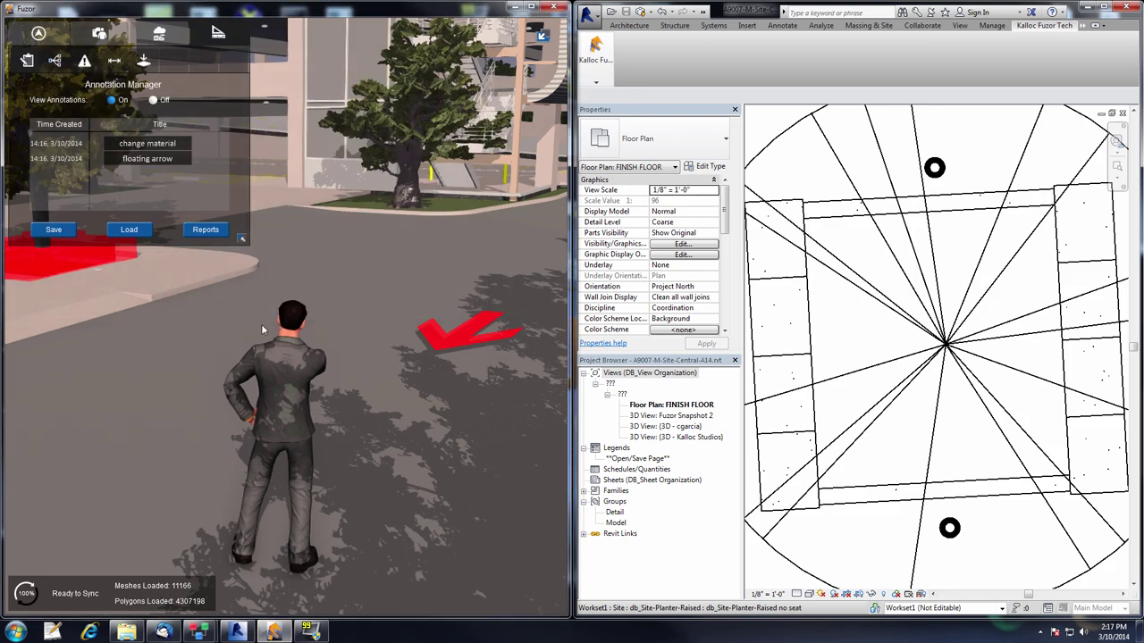
# Review the reloaded change material and floating arrow annotations, closing each one without editing it
pyautogui.click(154, 146)
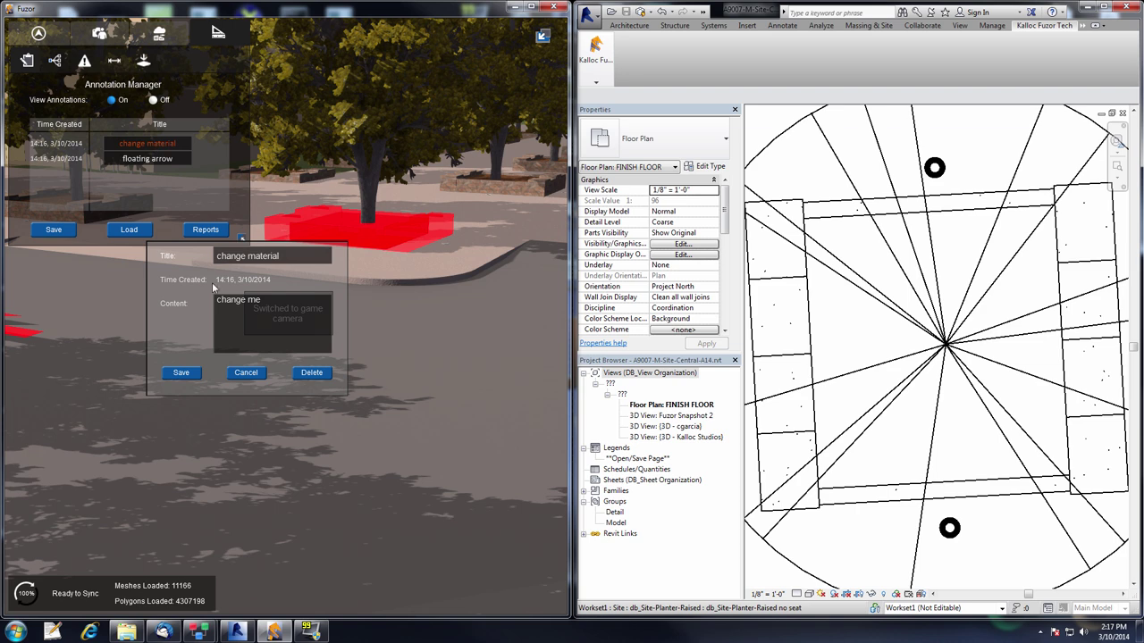
pyautogui.click(251, 374)
pyautogui.click(152, 158)
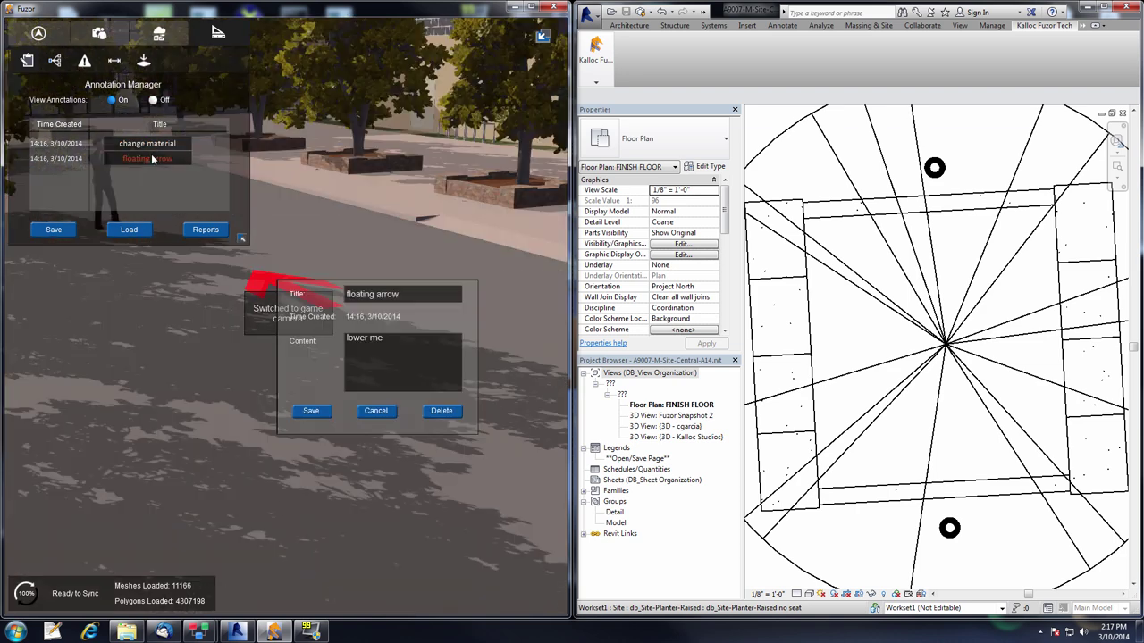
pyautogui.click(375, 411)
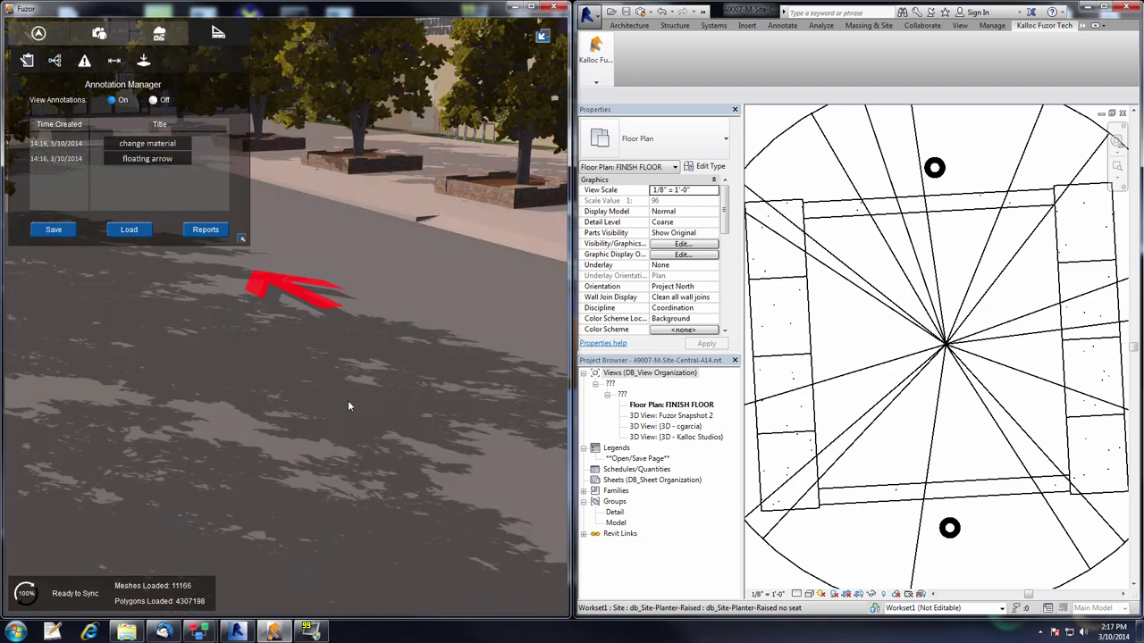
# Switch to Revit and load the annotation file myannos.ano from the desktop through the Fuzor add-in
pyautogui.moveTo(594, 76)
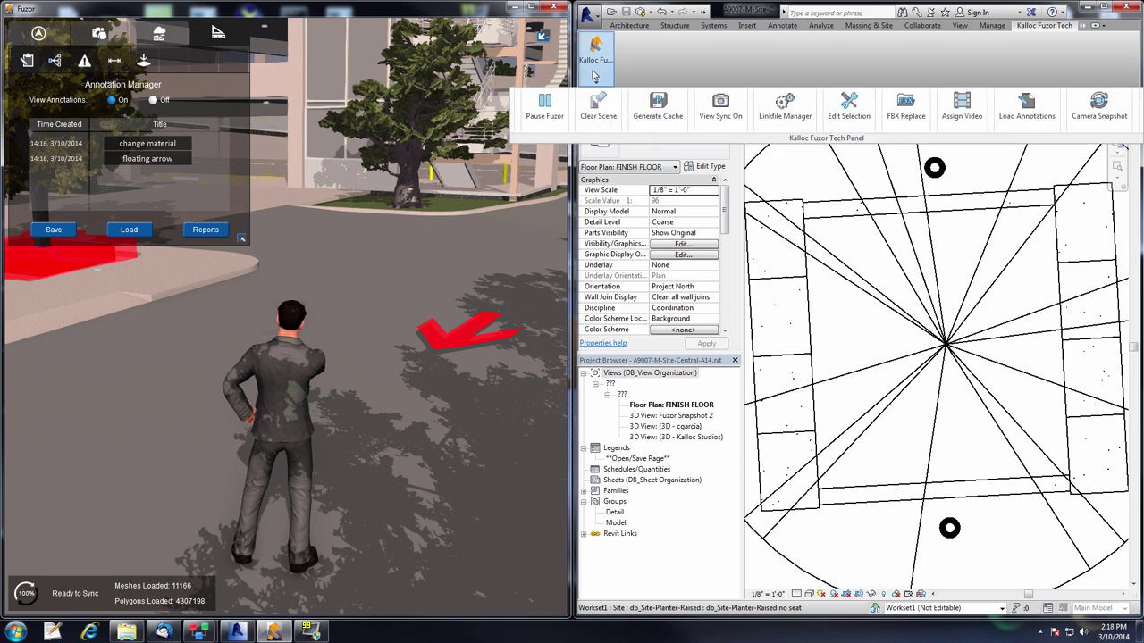
pyautogui.click(1026, 107)
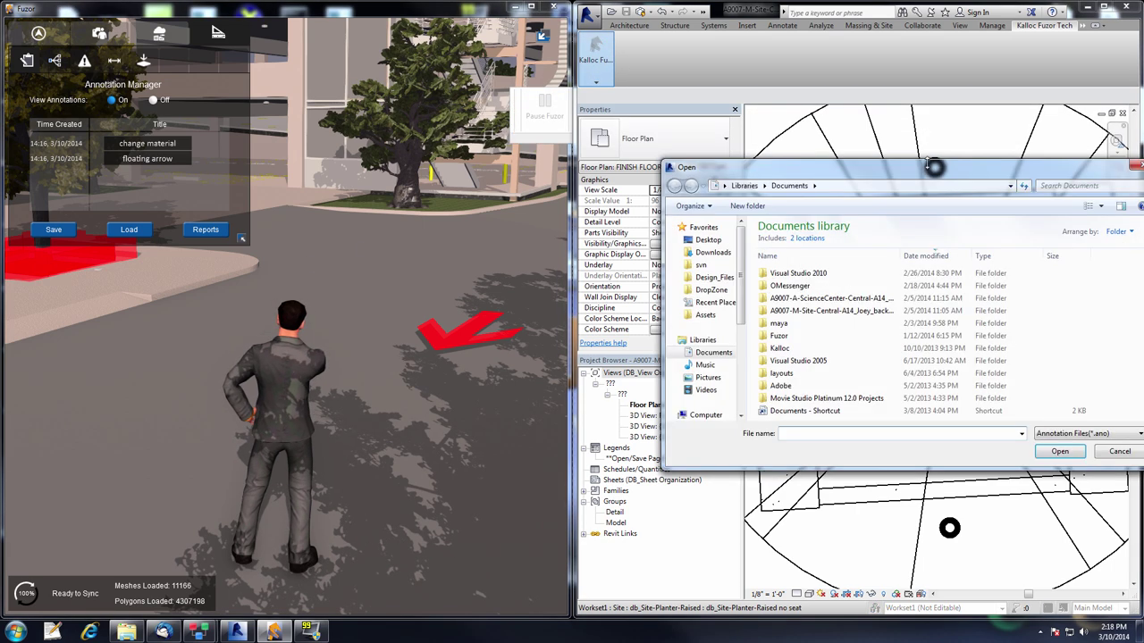
pyautogui.click(397, 190)
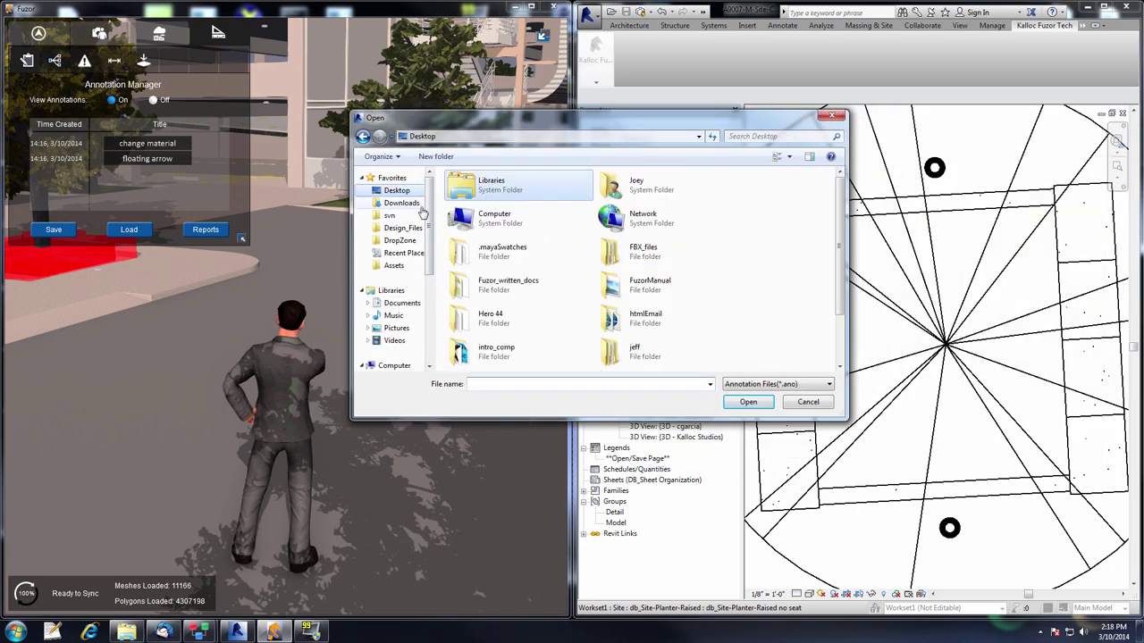
pyautogui.scroll(-3, 835, 226)
pyautogui.click(496, 353)
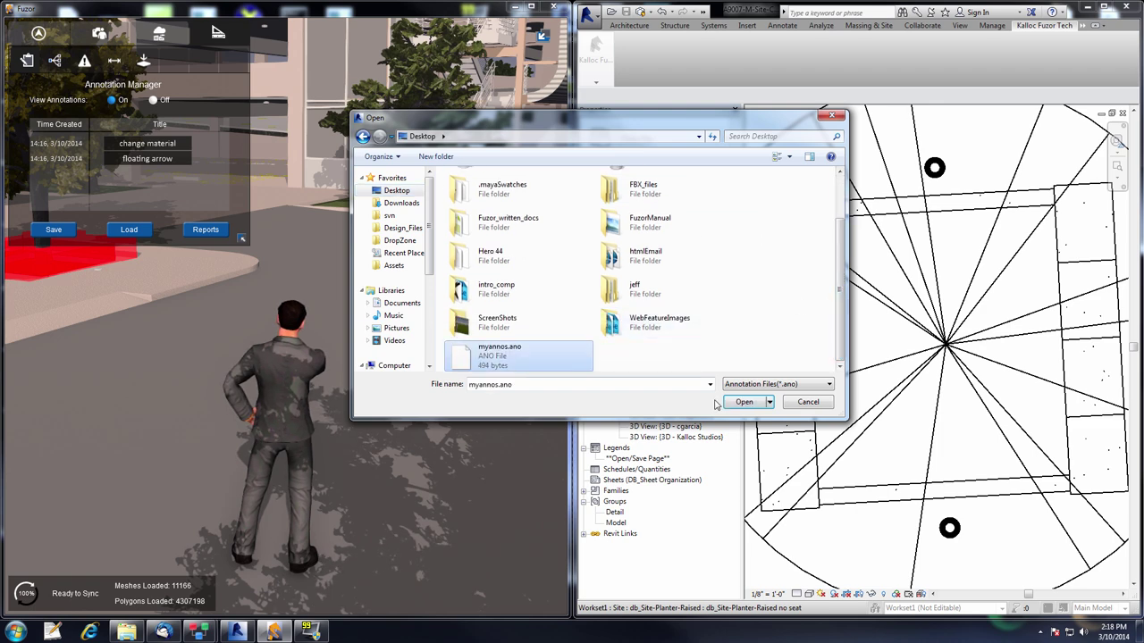
pyautogui.click(726, 405)
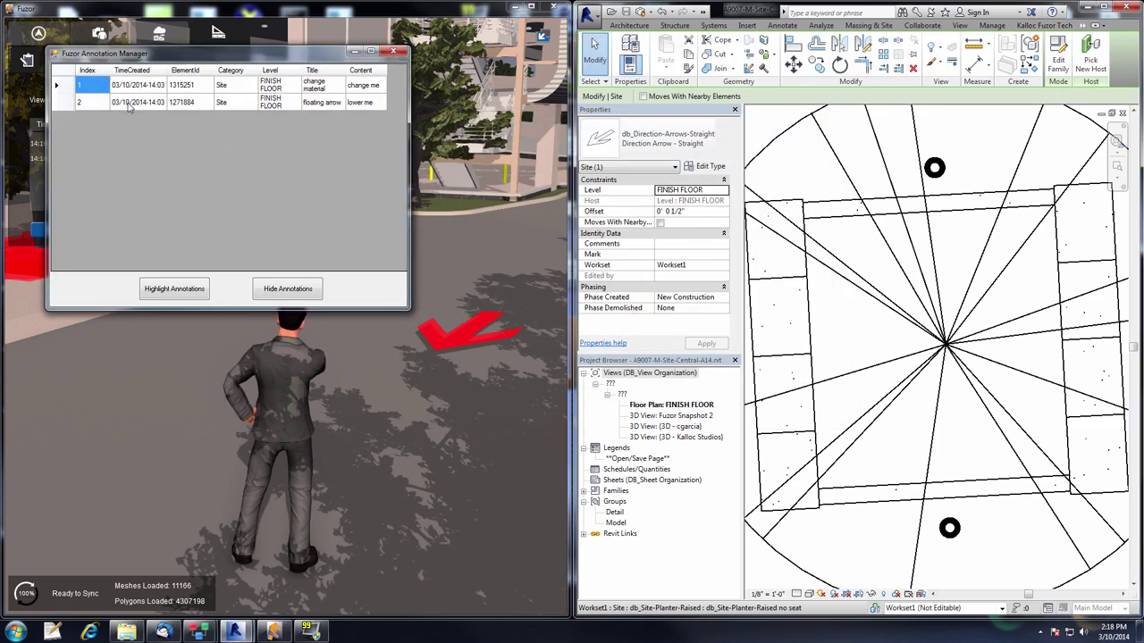
# Locate the annotated planter and direction arrow in the floor plan from their entries in the Fuzor Annotation Manager
pyautogui.click(135, 86)
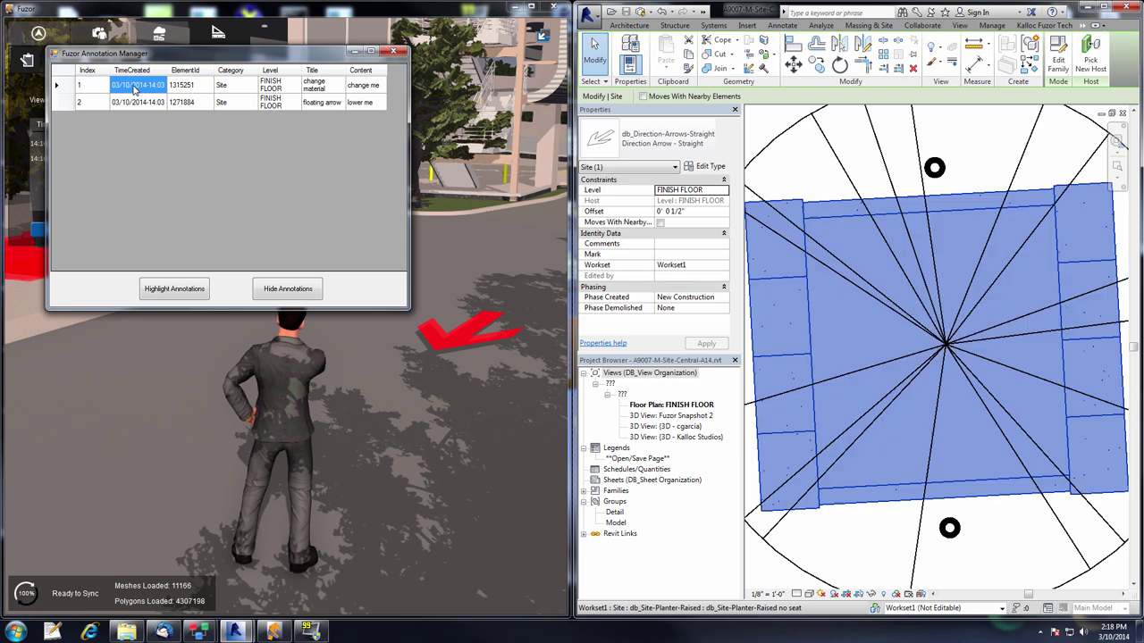
pyautogui.scroll(-5, 843, 368)
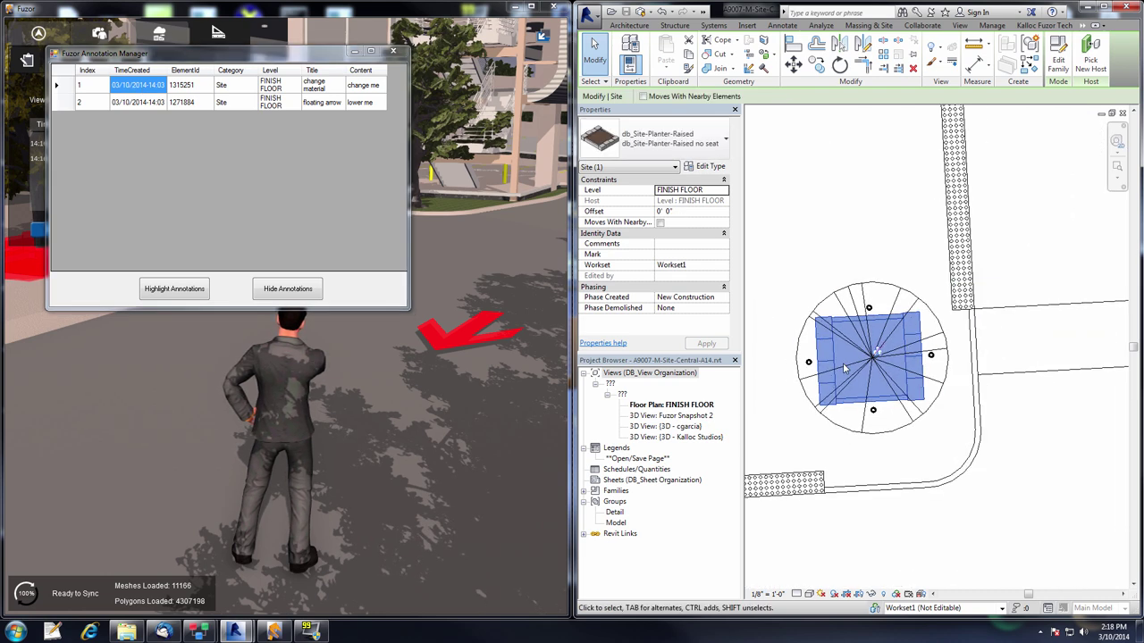
pyautogui.click(134, 104)
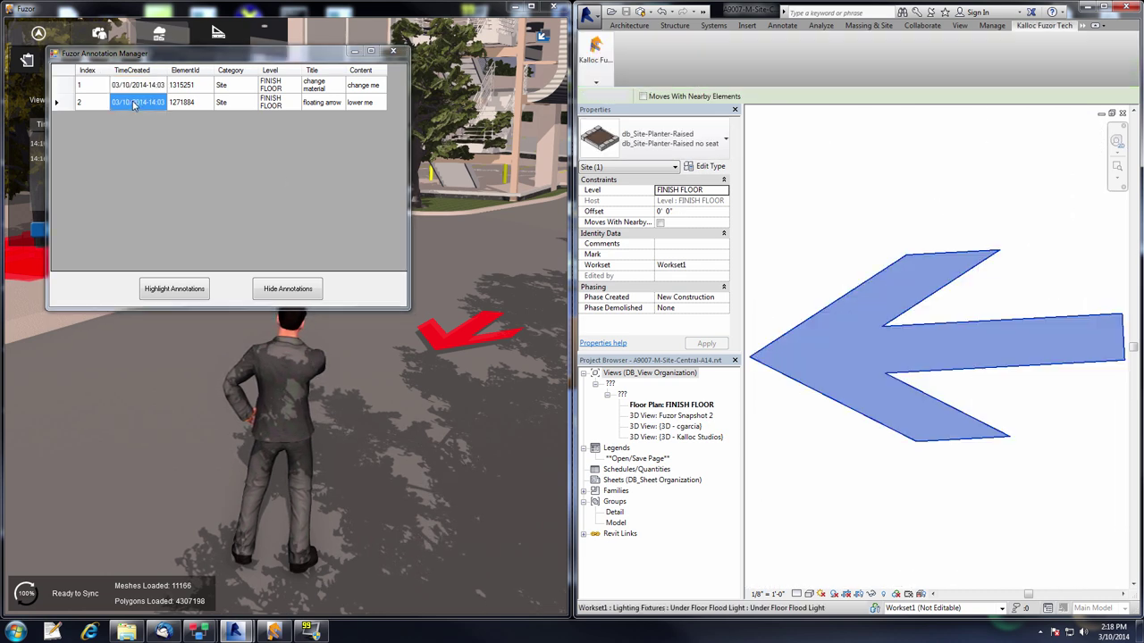
pyautogui.scroll(-2, 830, 356)
pyautogui.scroll(-2, 830, 356)
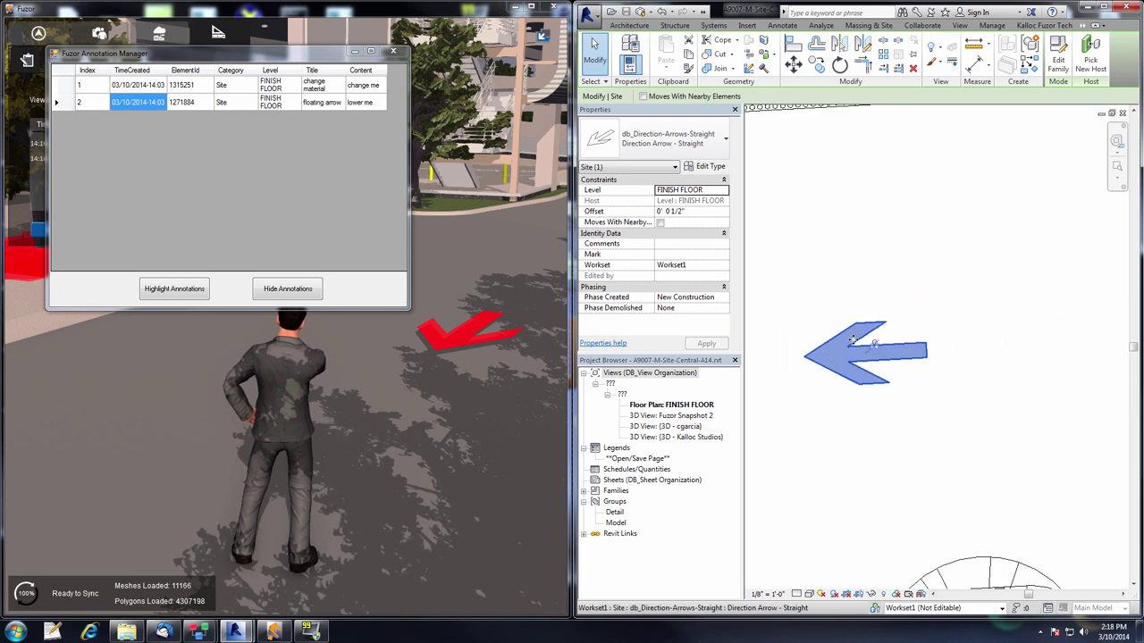
# Highlight all annotated elements in the floor plan, and hide the annotation highlighting again
pyautogui.click(803, 276)
pyautogui.scroll(-3, 887, 326)
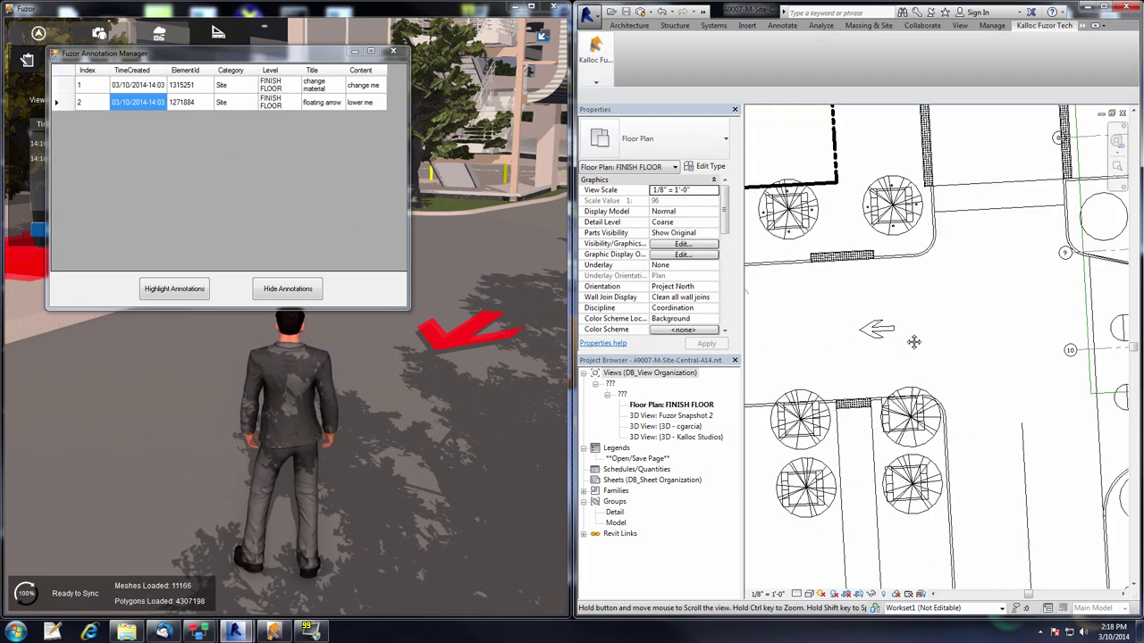
pyautogui.click(175, 300)
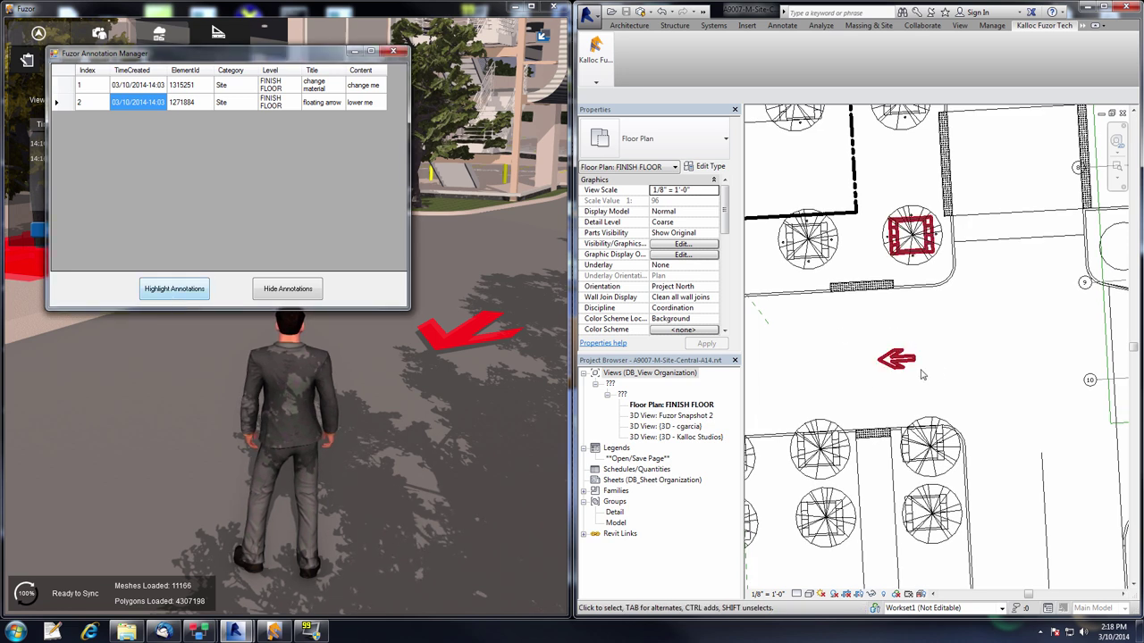
pyautogui.click(272, 289)
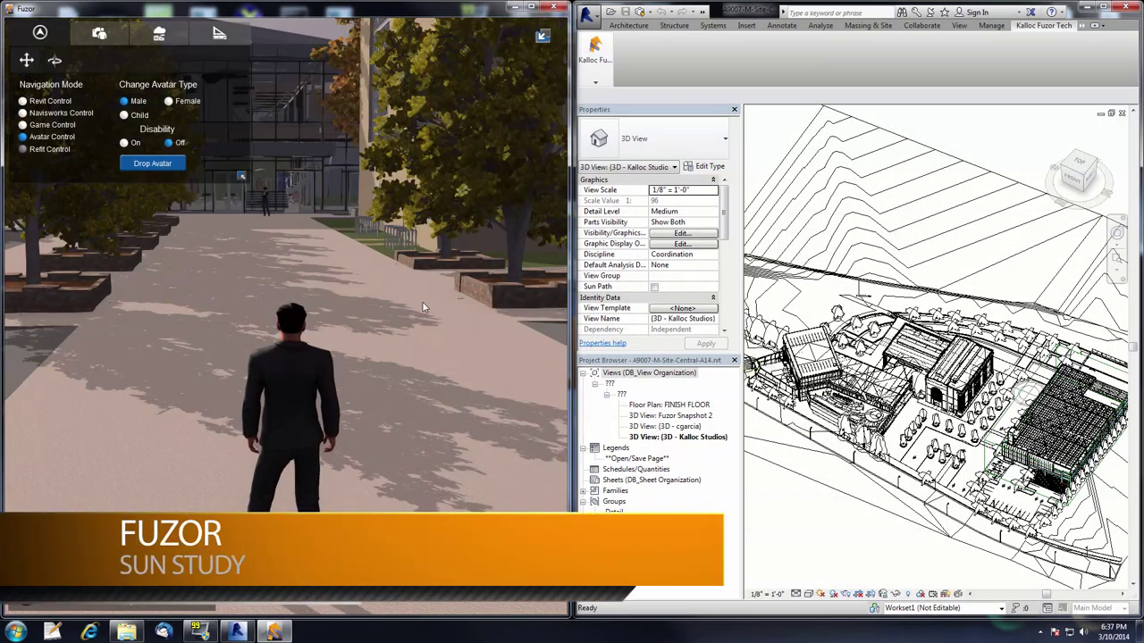
# Turn the avatar toward the building entrance in Fuzor and bring up the time lapse and Revit sun study settings
pyautogui.moveTo(420, 301); pyautogui.dragTo(404, 297, button='right')
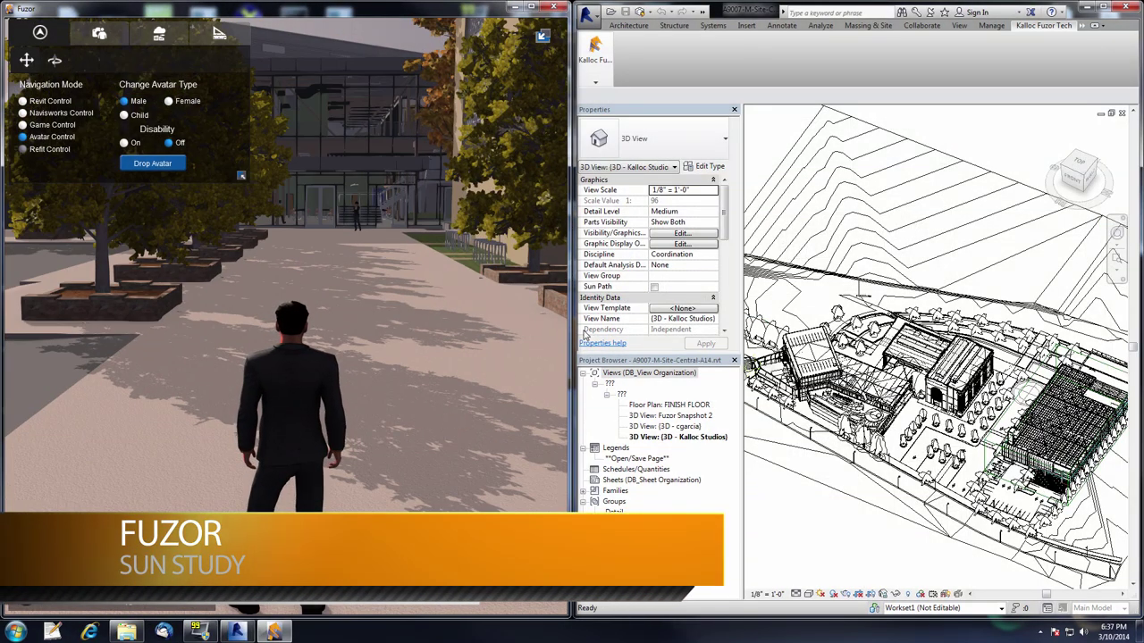
pyautogui.click(163, 38)
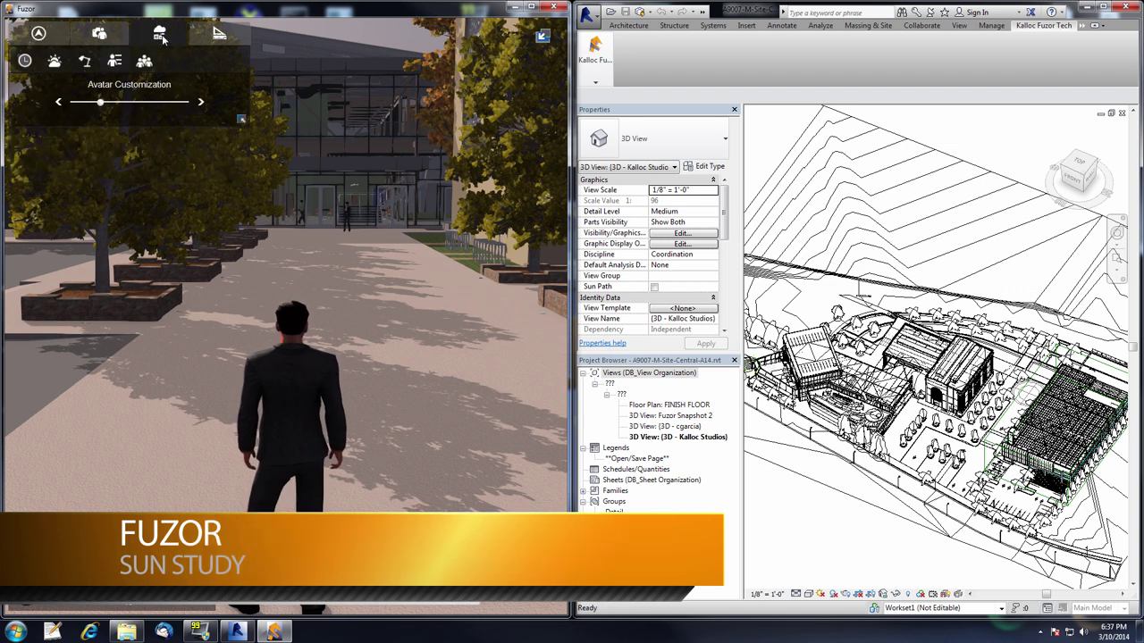
pyautogui.click(25, 60)
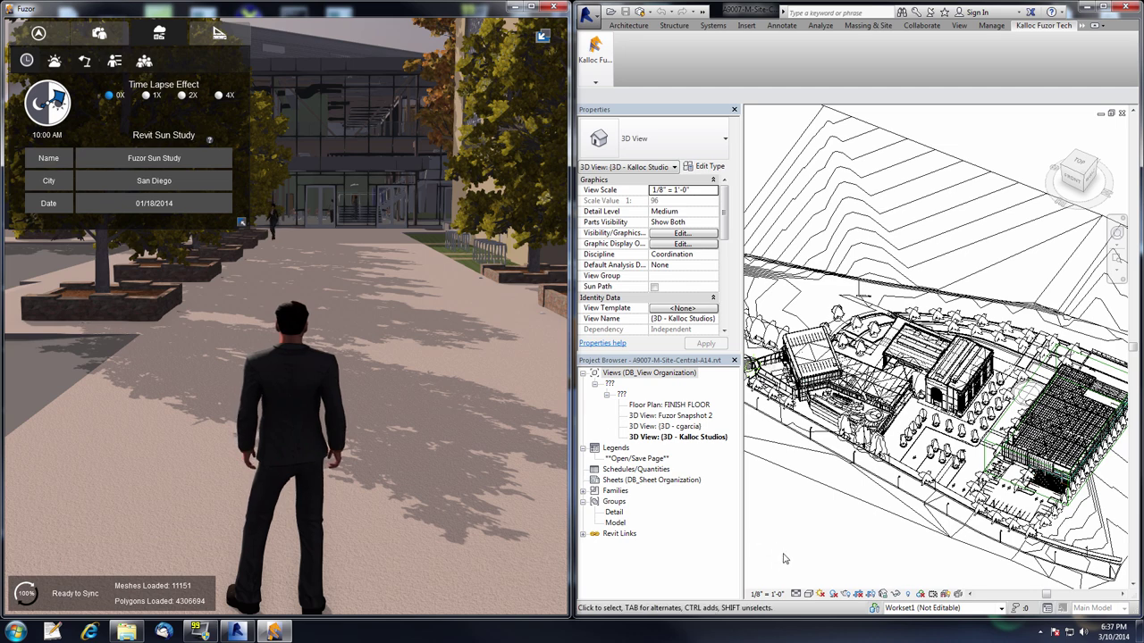
# Configure Revit's sun settings as a Single Day solar study from sunrise to sunset with a 15-minute time interval
pyautogui.click(826, 596)
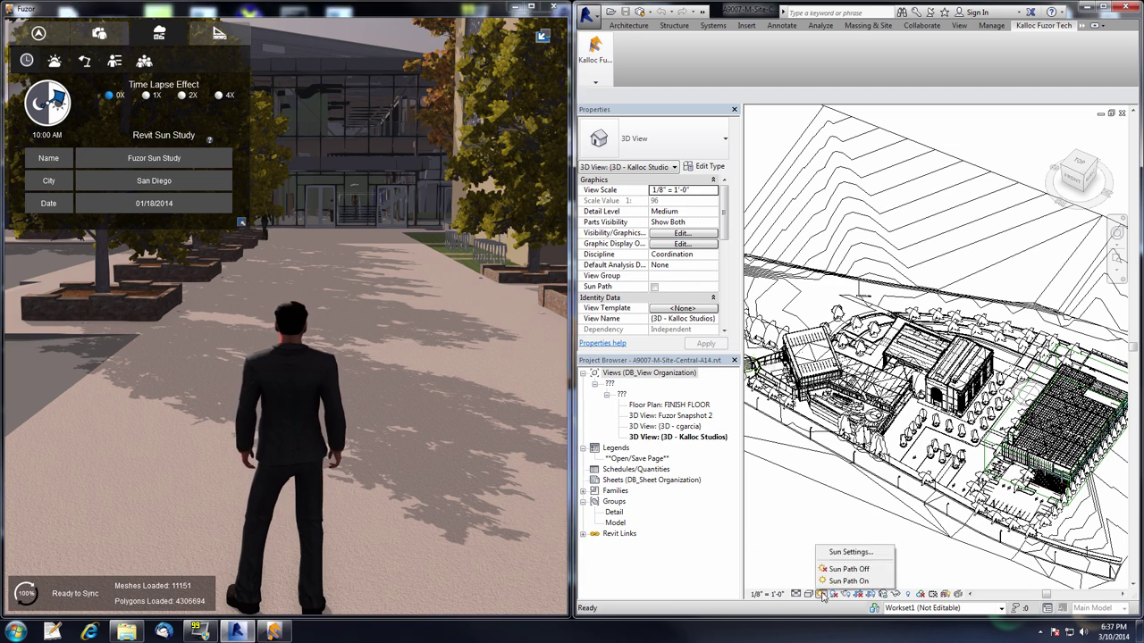
pyautogui.click(844, 551)
pyautogui.moveTo(772, 344); pyautogui.dragTo(724, 219)
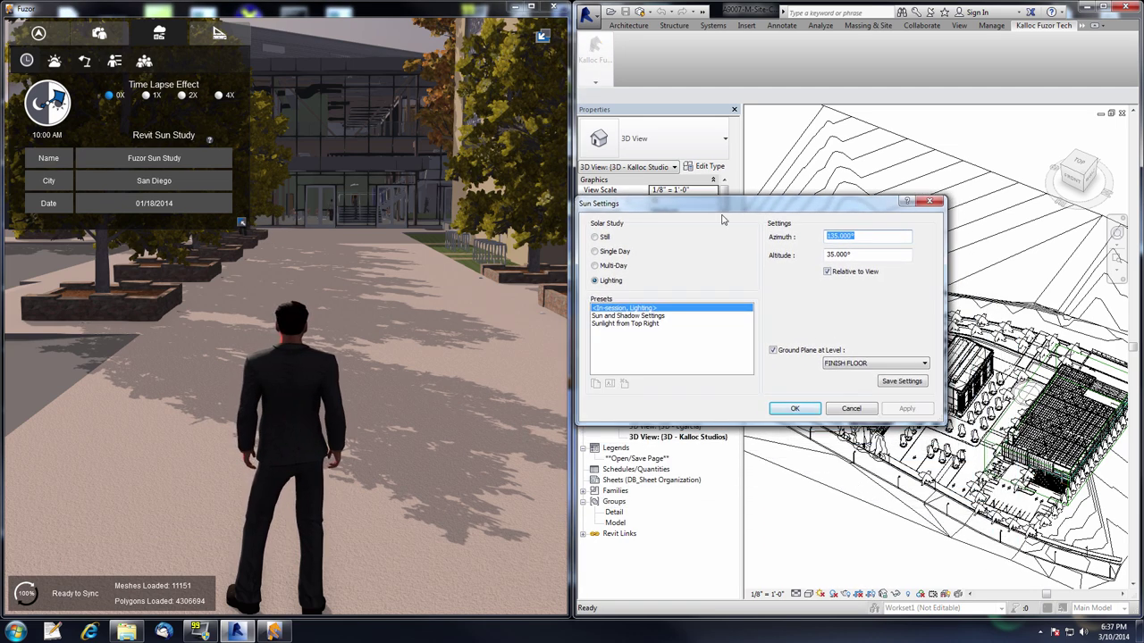
pyautogui.click(597, 252)
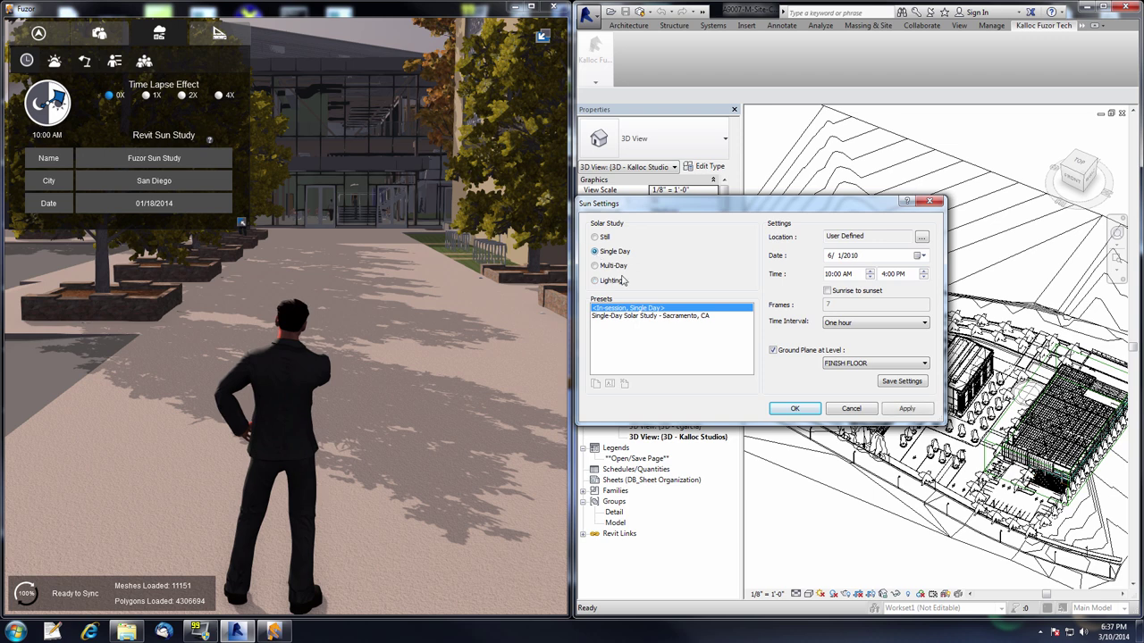
pyautogui.click(844, 324)
pyautogui.click(843, 338)
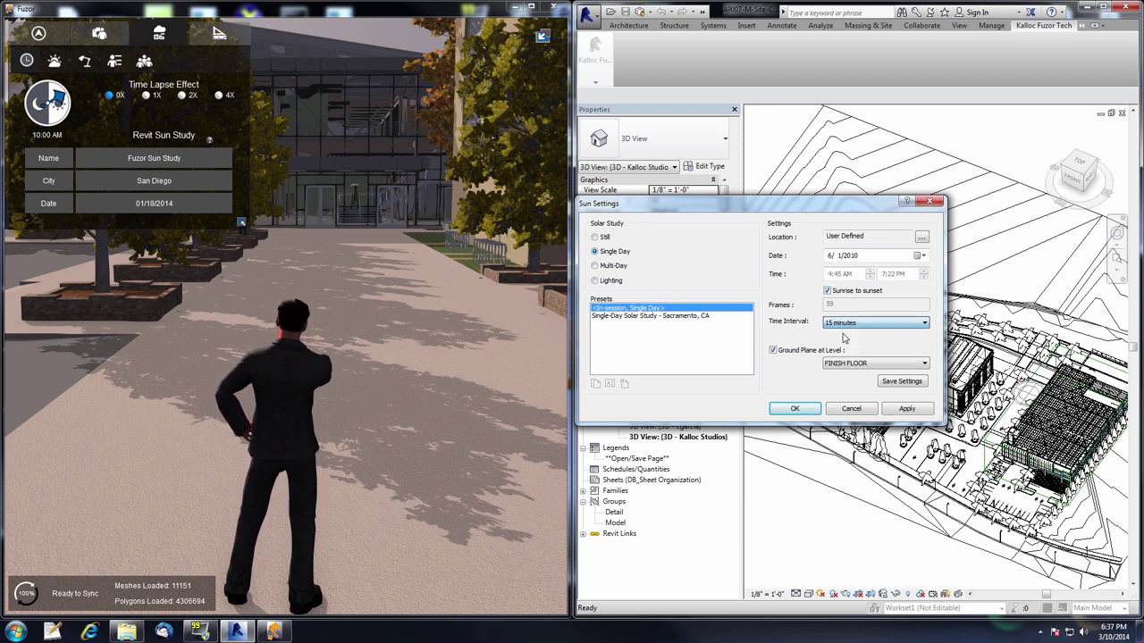
# Set the solar study's location to New Orleans, LA from the default city list
pyautogui.click(921, 236)
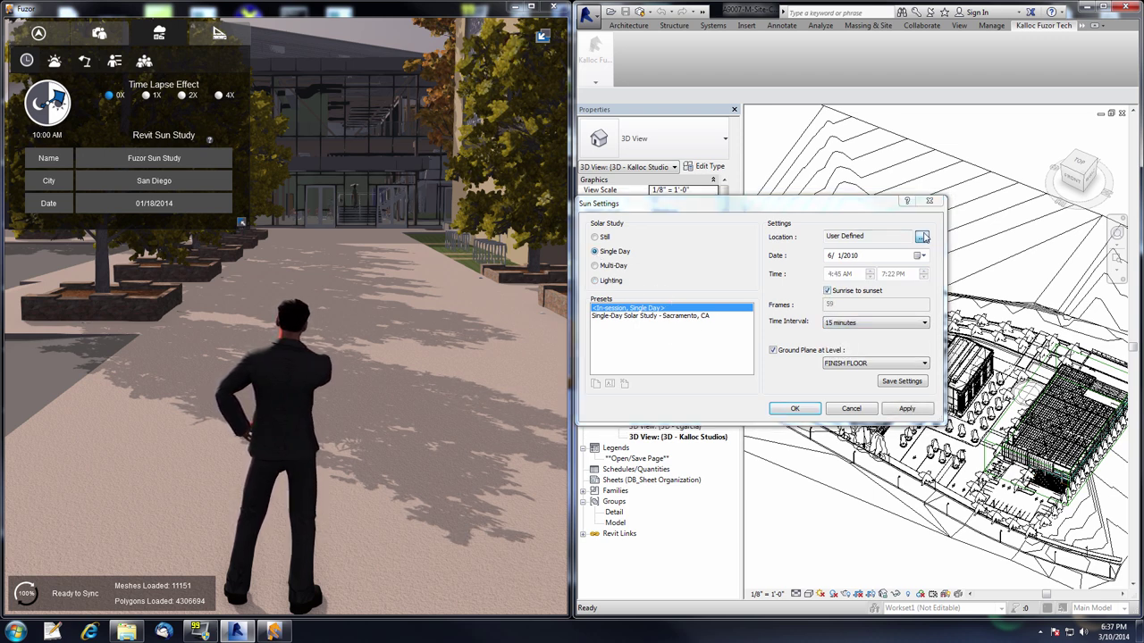
pyautogui.click(782, 266)
pyautogui.click(739, 275)
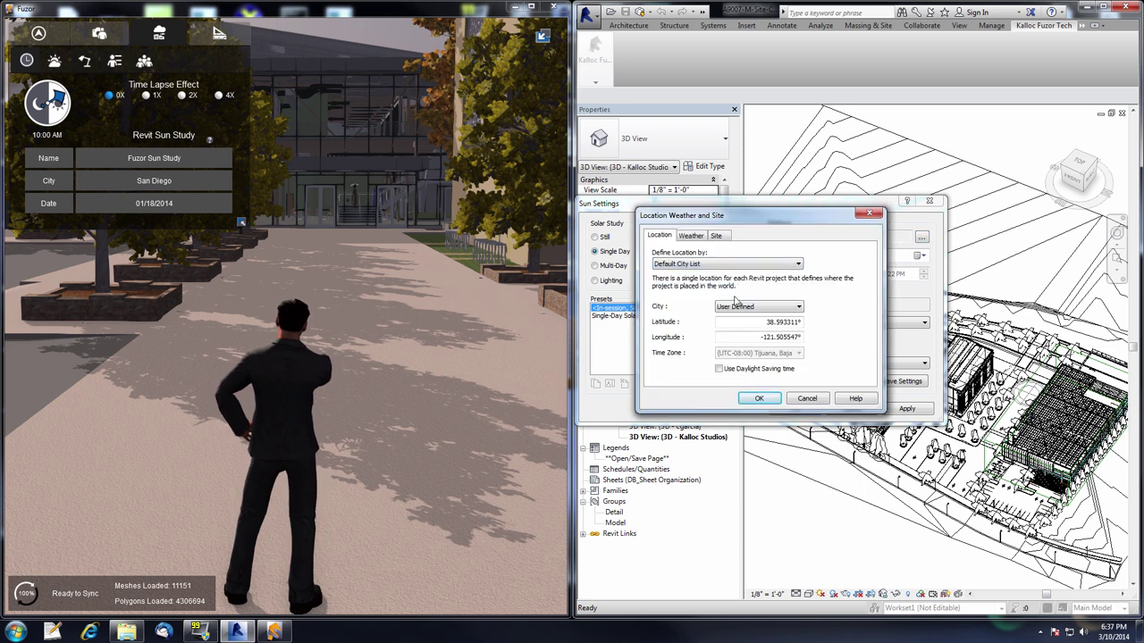
pyautogui.click(779, 310)
pyautogui.write('new o')
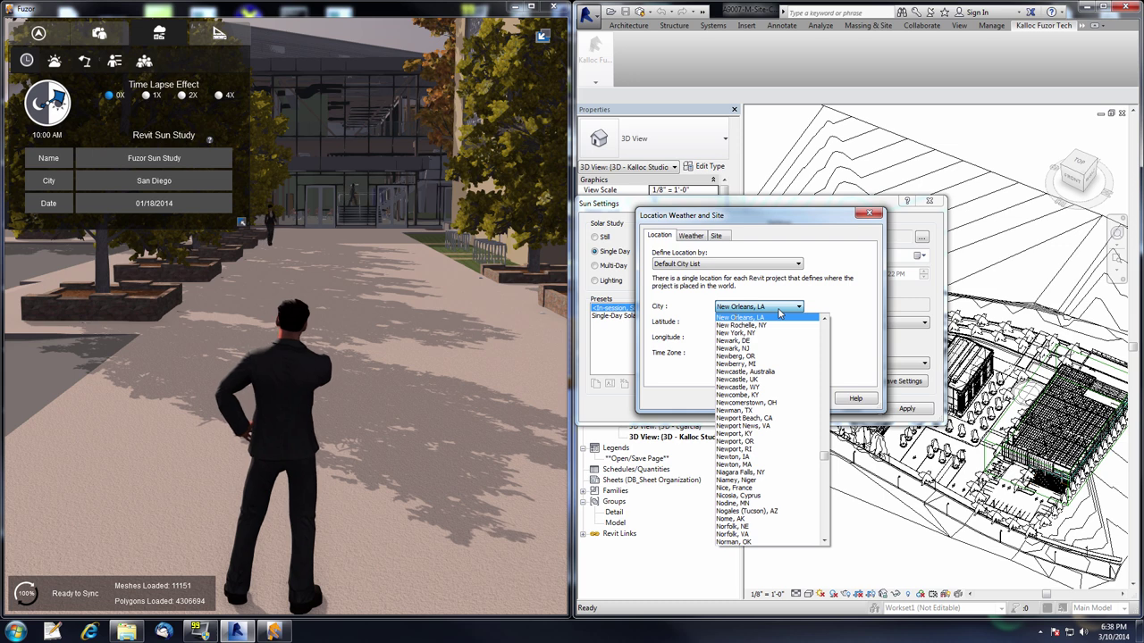
pyautogui.click(773, 317)
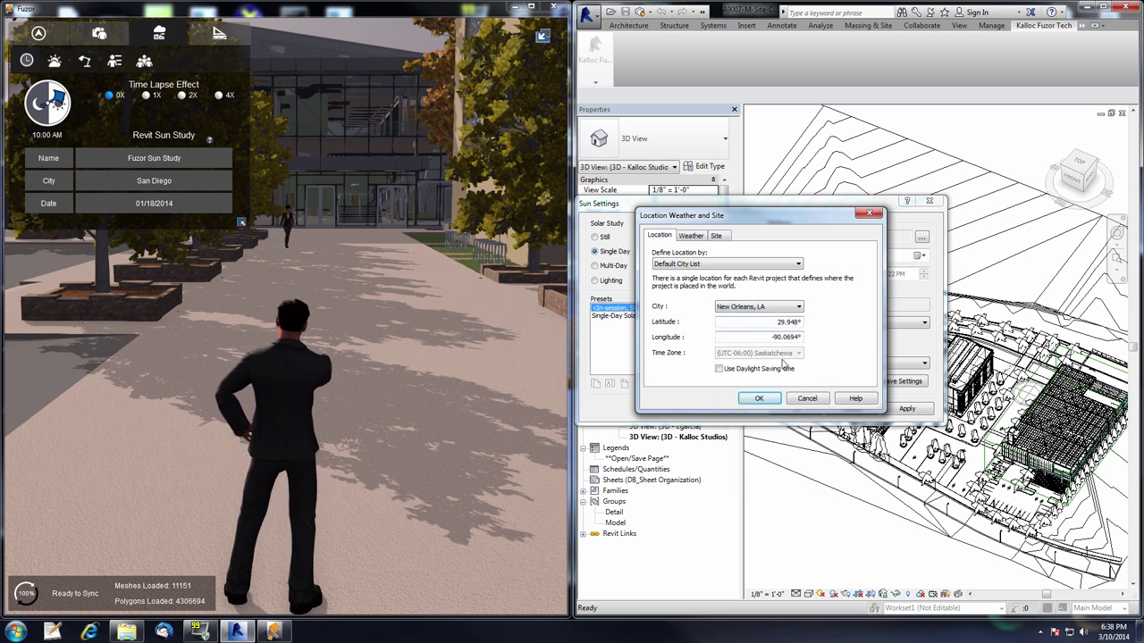
pyautogui.click(756, 400)
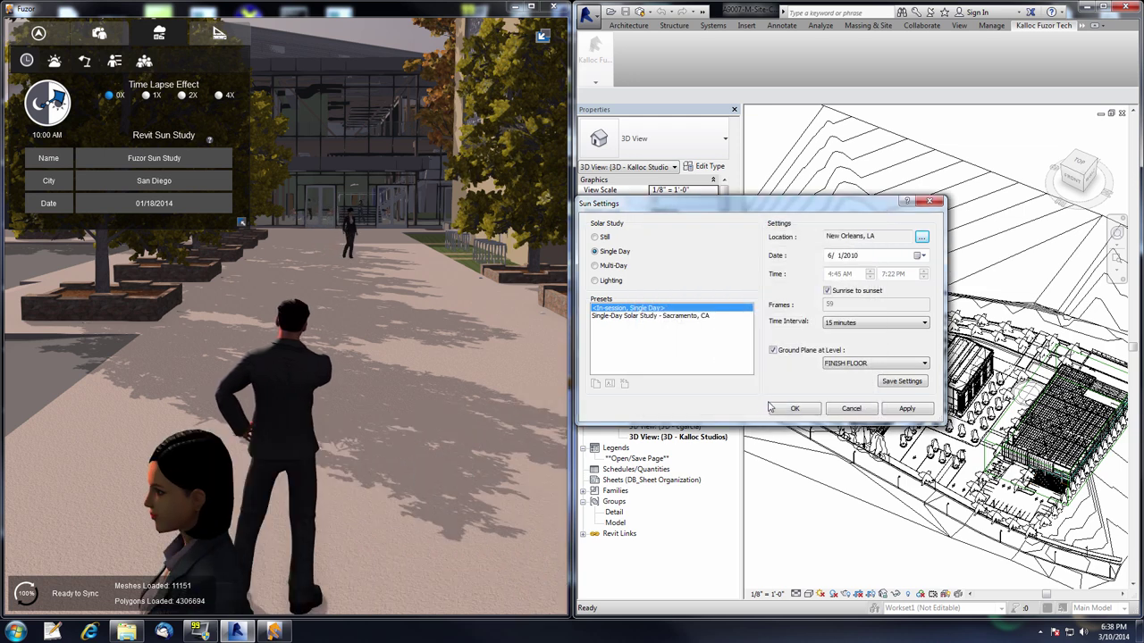
# Accept the sun settings and turn on the sun path in the 3D view
pyautogui.click(793, 409)
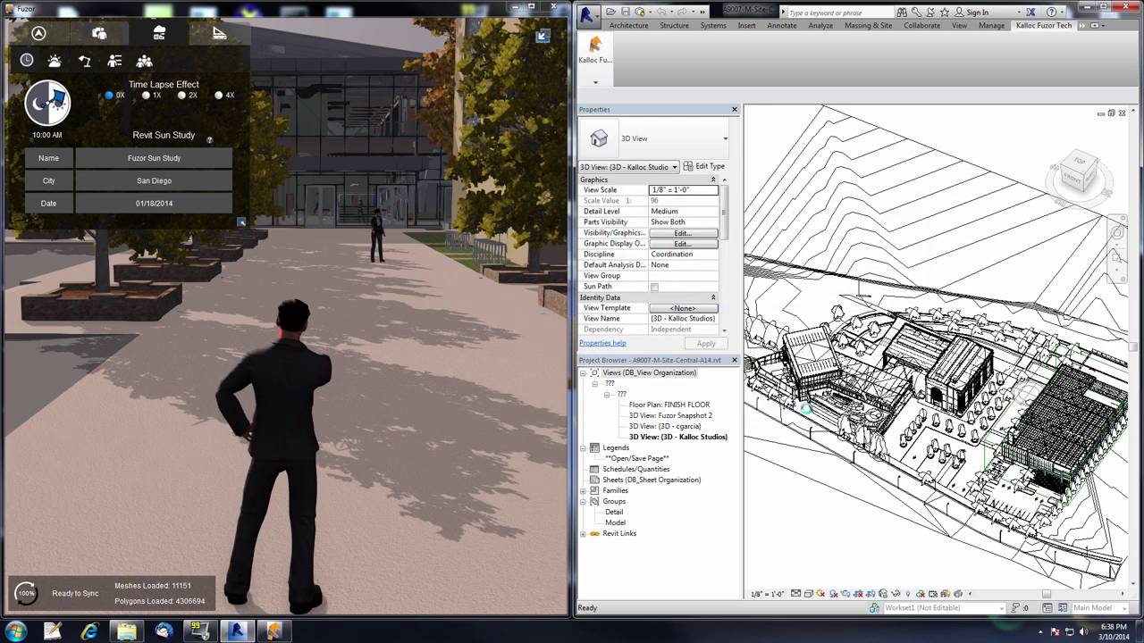
pyautogui.click(820, 594)
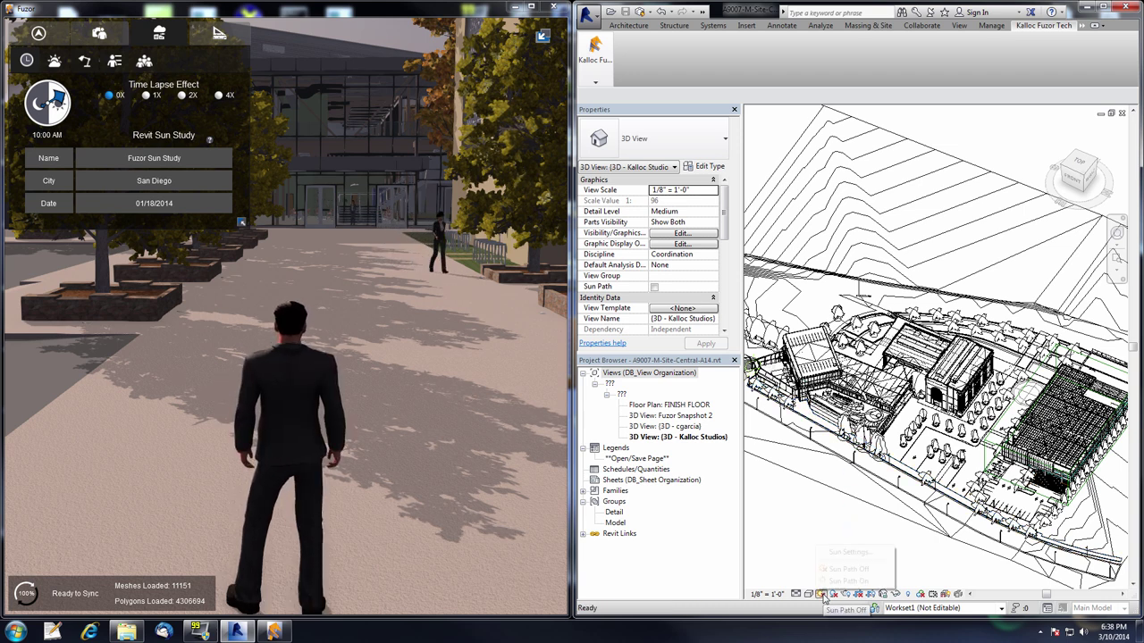
pyautogui.click(840, 581)
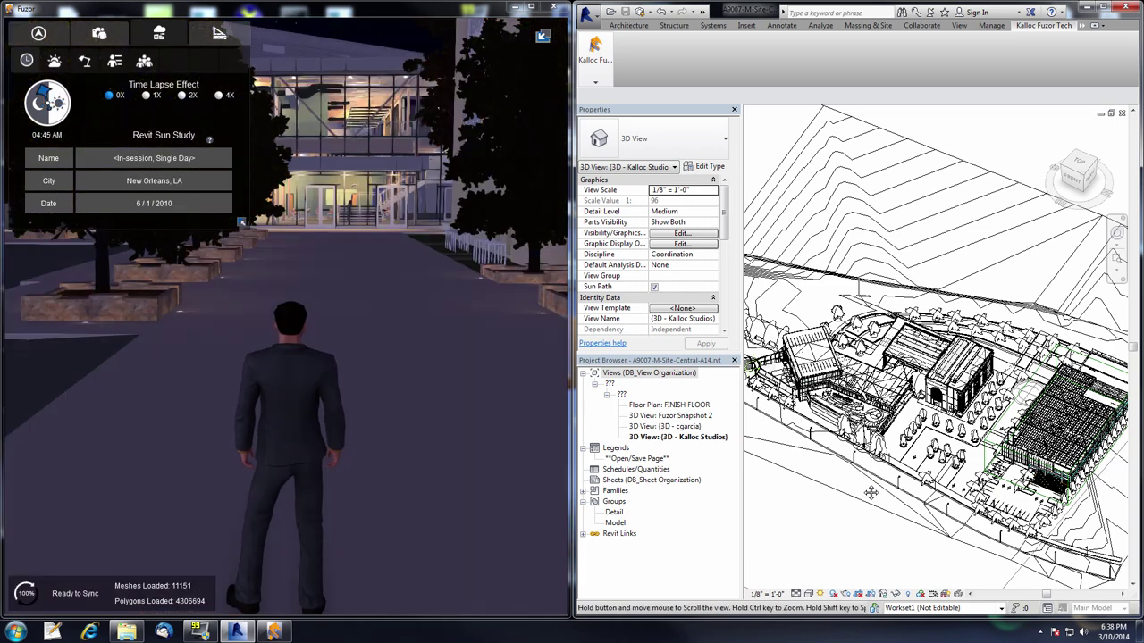
# Move the sun along Revit's sun path to 10:15 AM and adjust the time of day in Fuzor
pyautogui.scroll(-3, 866, 489)
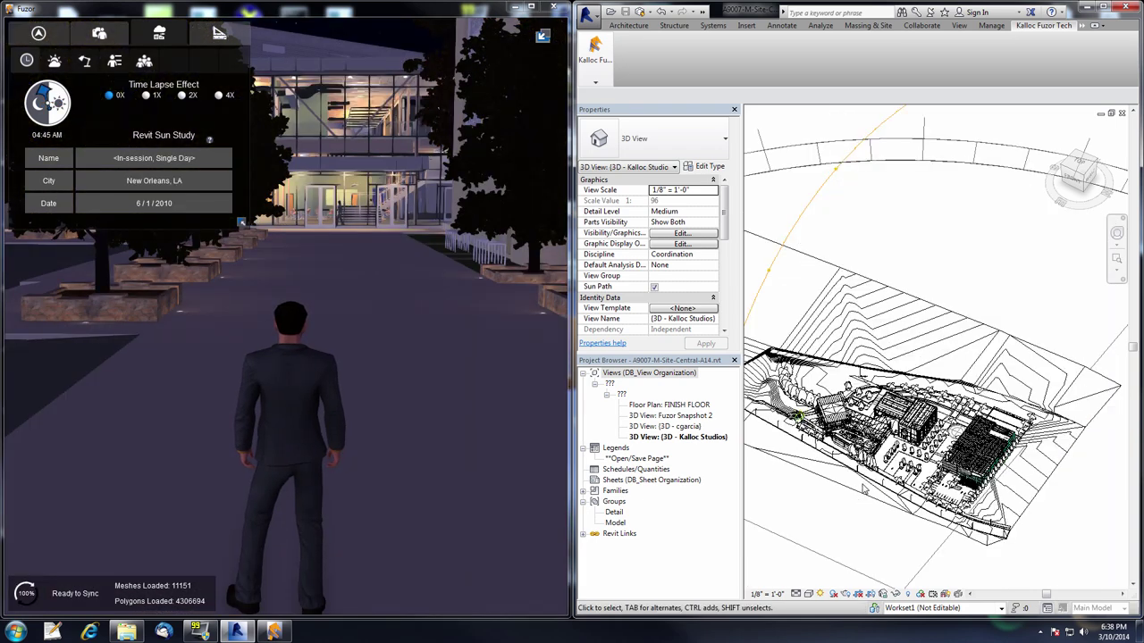
pyautogui.scroll(-1, 864, 488)
pyautogui.moveTo(870, 492); pyautogui.dragTo(913, 258, button='middle')
pyautogui.scroll(-1, 896, 410)
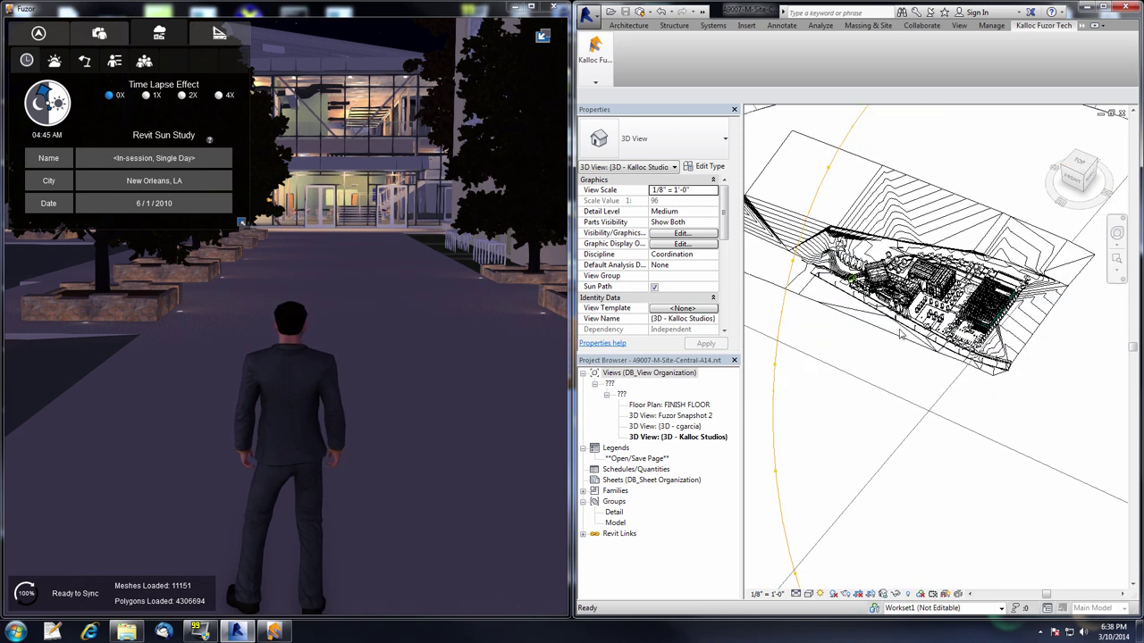
pyautogui.moveTo(896, 410); pyautogui.dragTo(891, 338, button='middle')
pyautogui.moveTo(891, 330); pyautogui.dragTo(894, 523, button='middle')
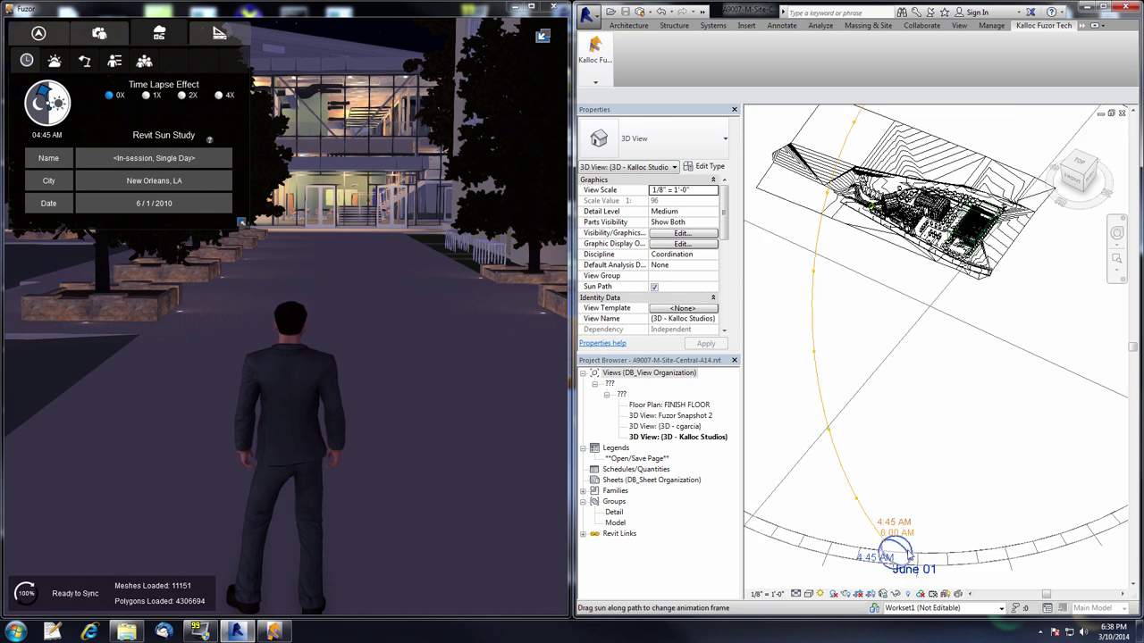
pyautogui.moveTo(851, 457); pyautogui.dragTo(830, 326)
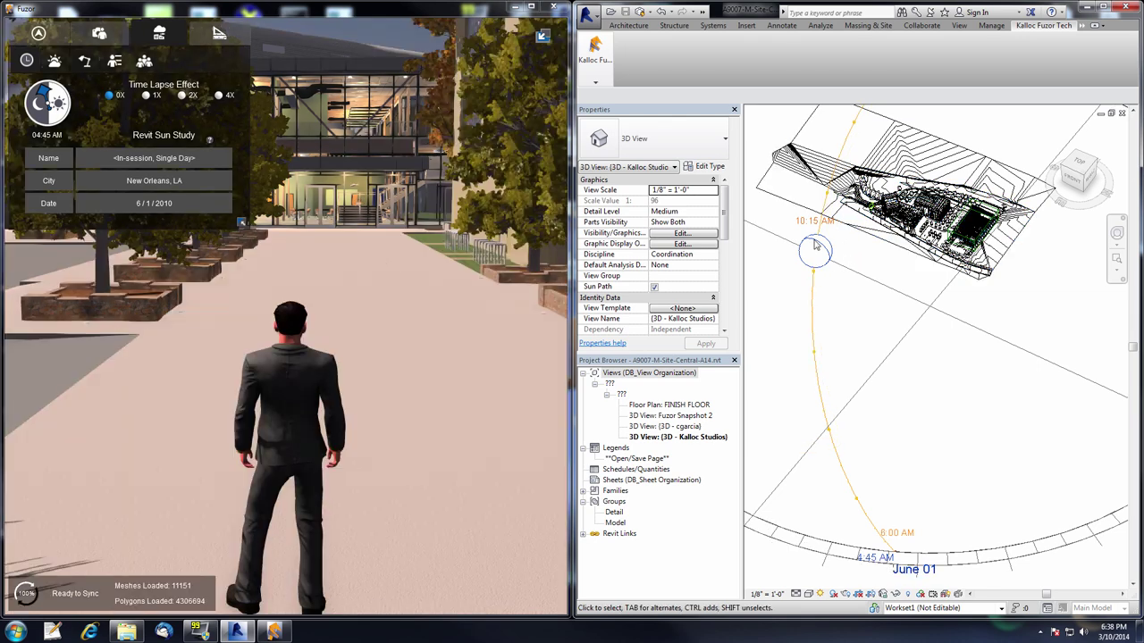
pyautogui.click(808, 234)
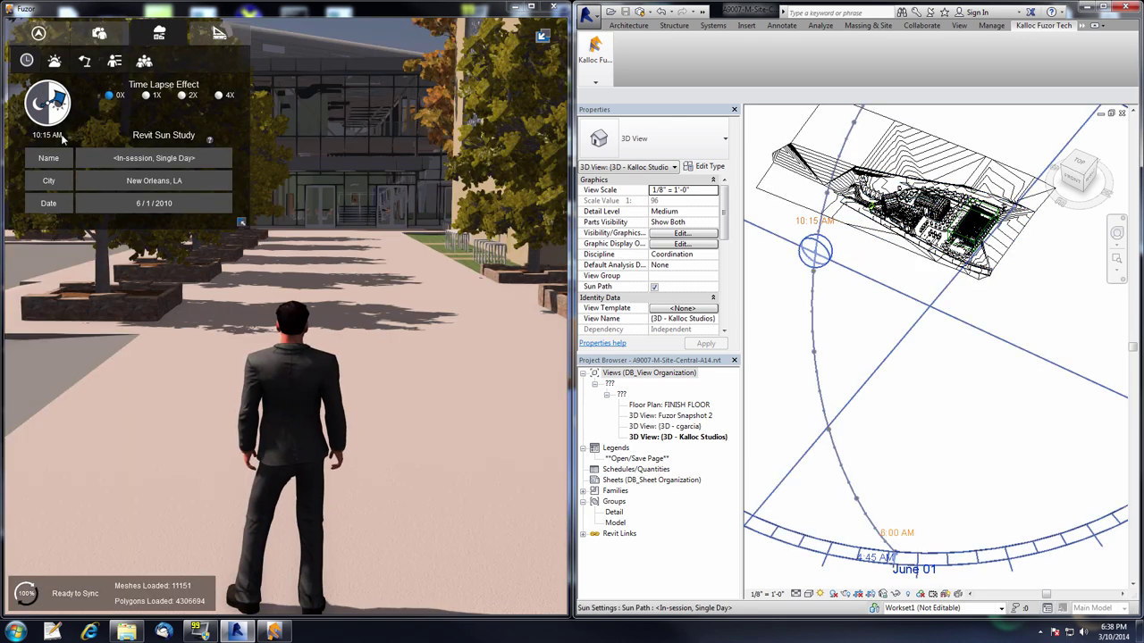
pyautogui.press('Escape')
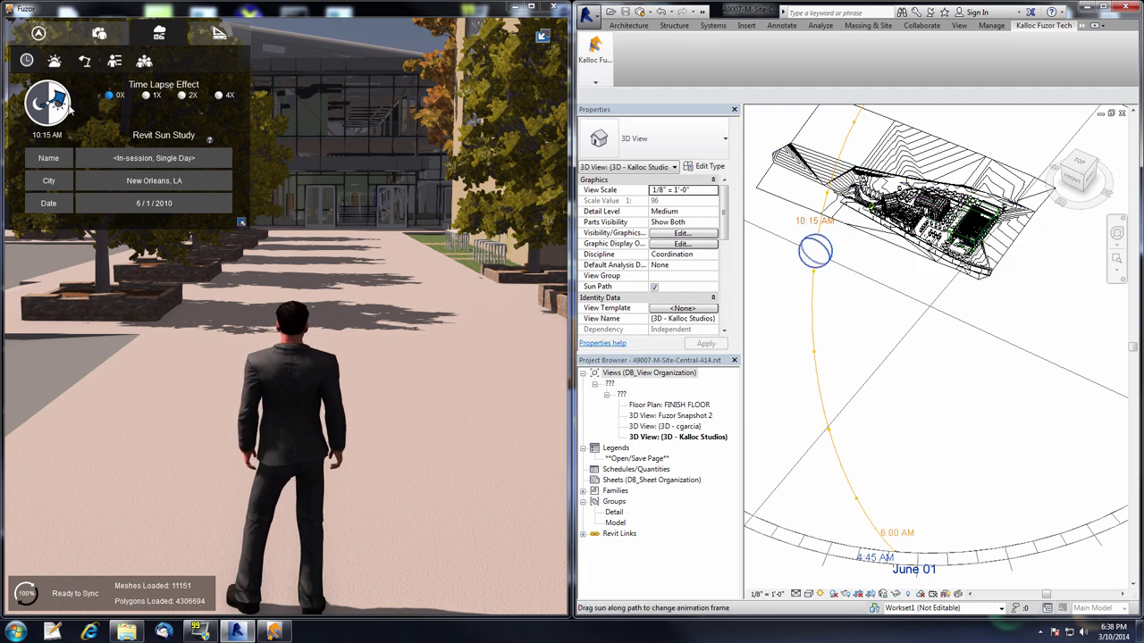
pyautogui.moveTo(56, 101)
pyautogui.mouseDown()
pyautogui.moveTo(52, 114)
pyautogui.moveTo(37, 104)
pyautogui.moveTo(59, 95)
pyautogui.moveTo(63, 106)
pyautogui.moveTo(43, 112)
pyautogui.moveTo(55, 117)
pyautogui.mouseUp()
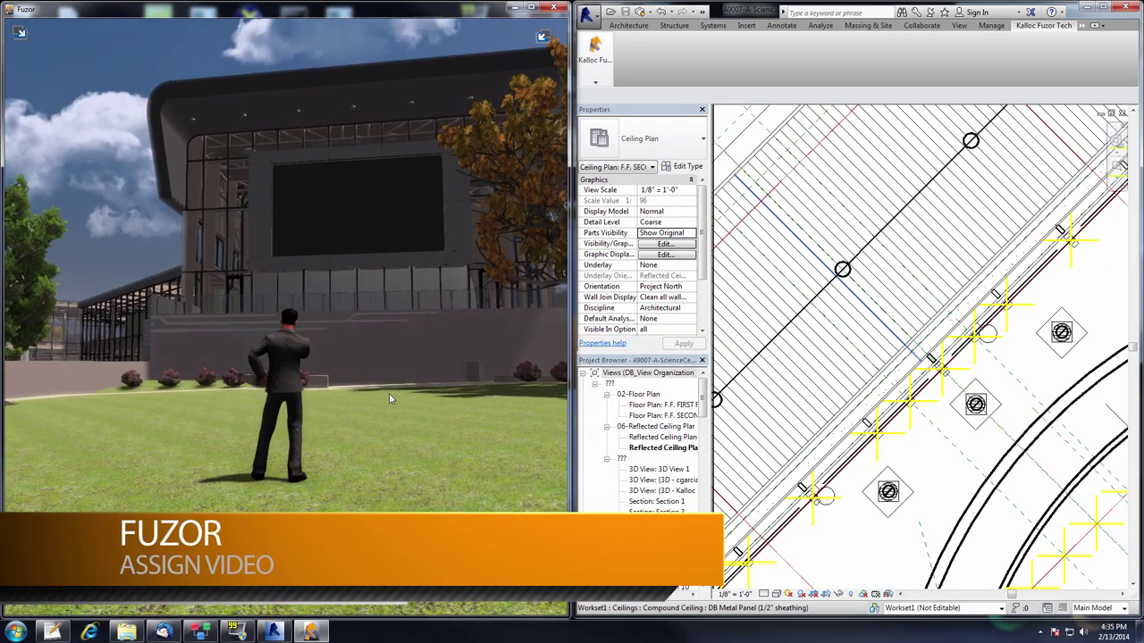
# Select the building's large TV screen in Fuzor, make it the edit selection in Revit, and open the Assign Video editor
pyautogui.click(347, 240)
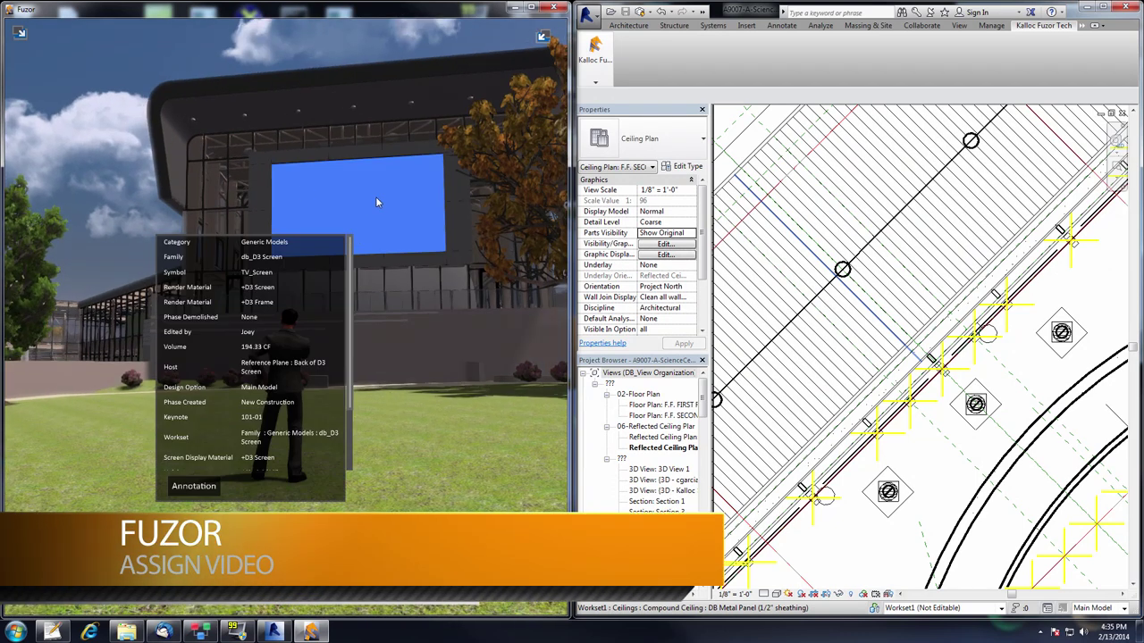
pyautogui.moveTo(587, 78)
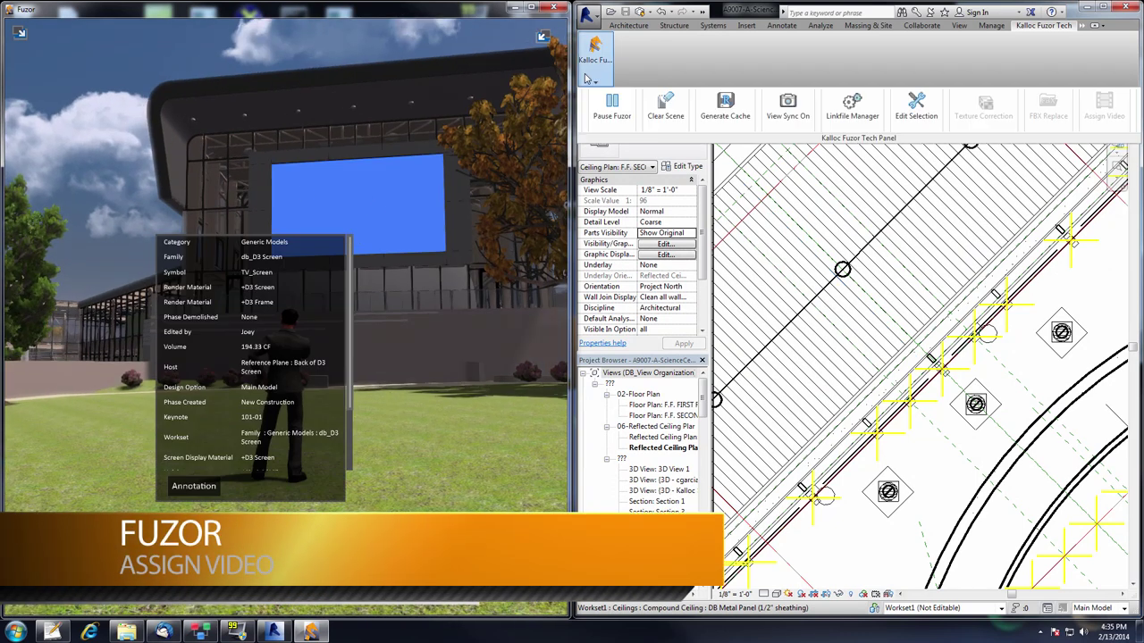
pyautogui.click(915, 107)
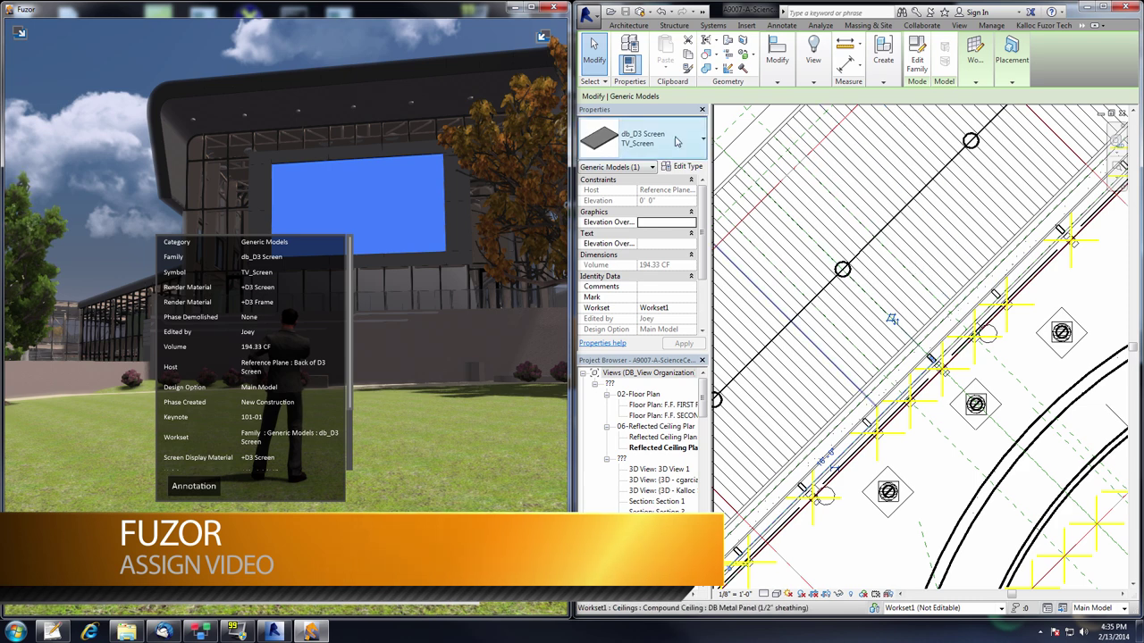
pyautogui.click(1018, 25)
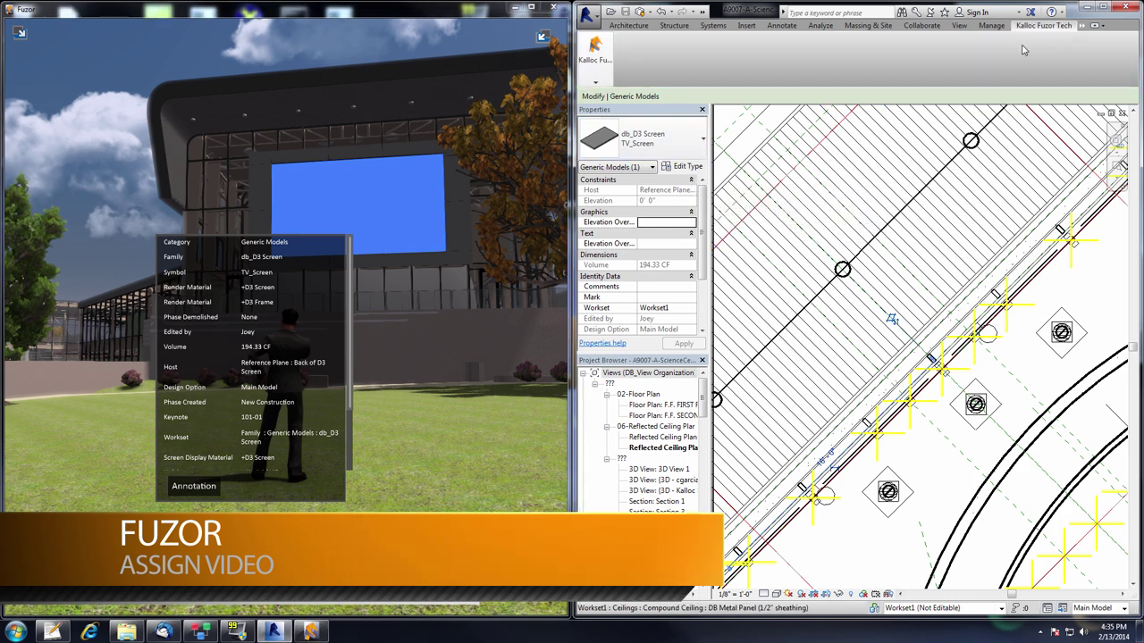
pyautogui.moveTo(612, 87)
pyautogui.click(1093, 108)
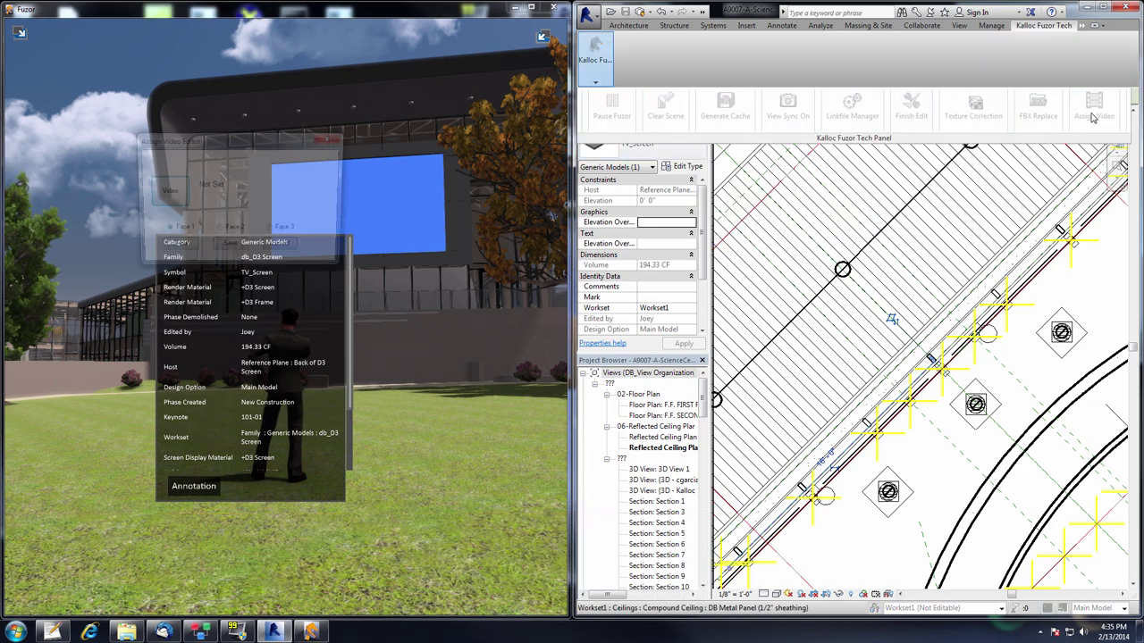
# Assign Wildlife.wmv from the Sample Videos folder to Face 1 of the screen and save the assignment
pyautogui.click(172, 198)
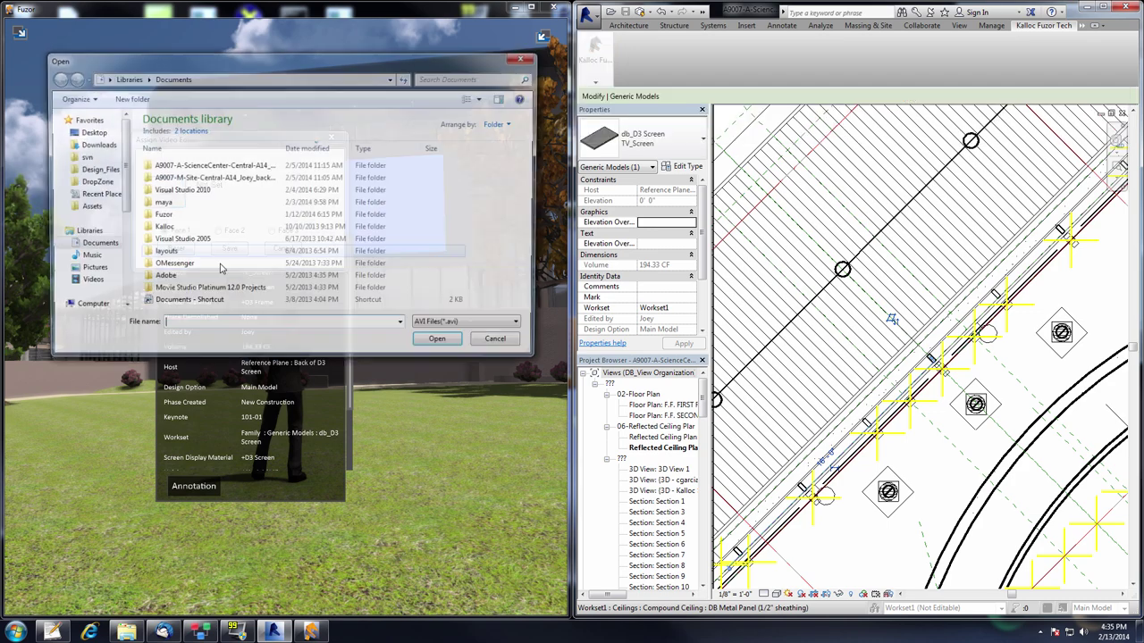
pyautogui.click(87, 282)
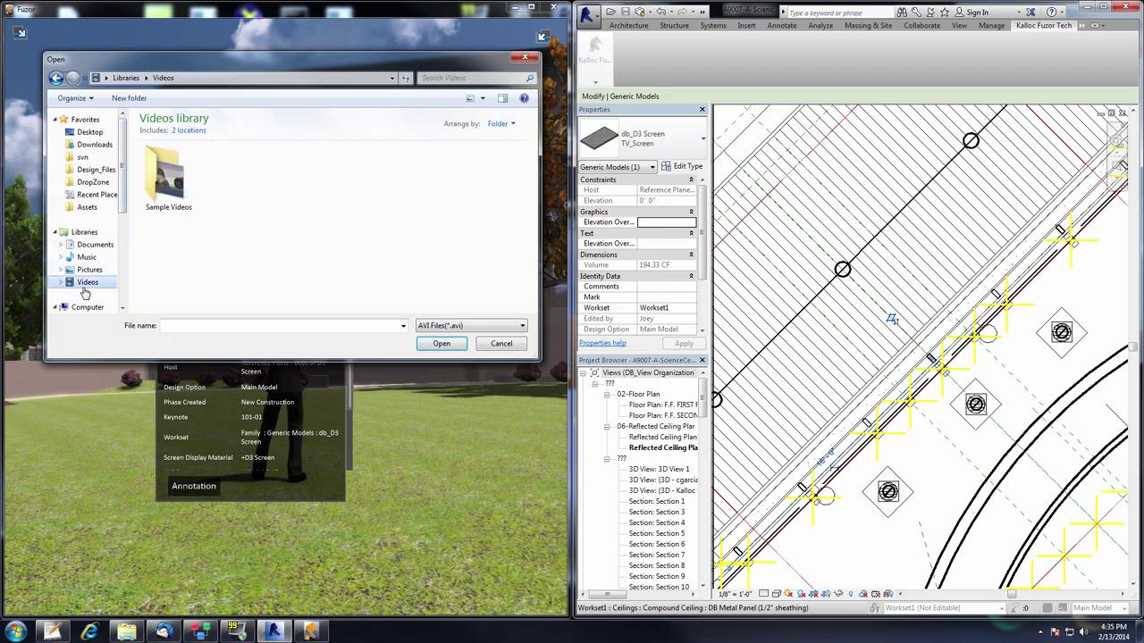
pyautogui.doubleClick(170, 180)
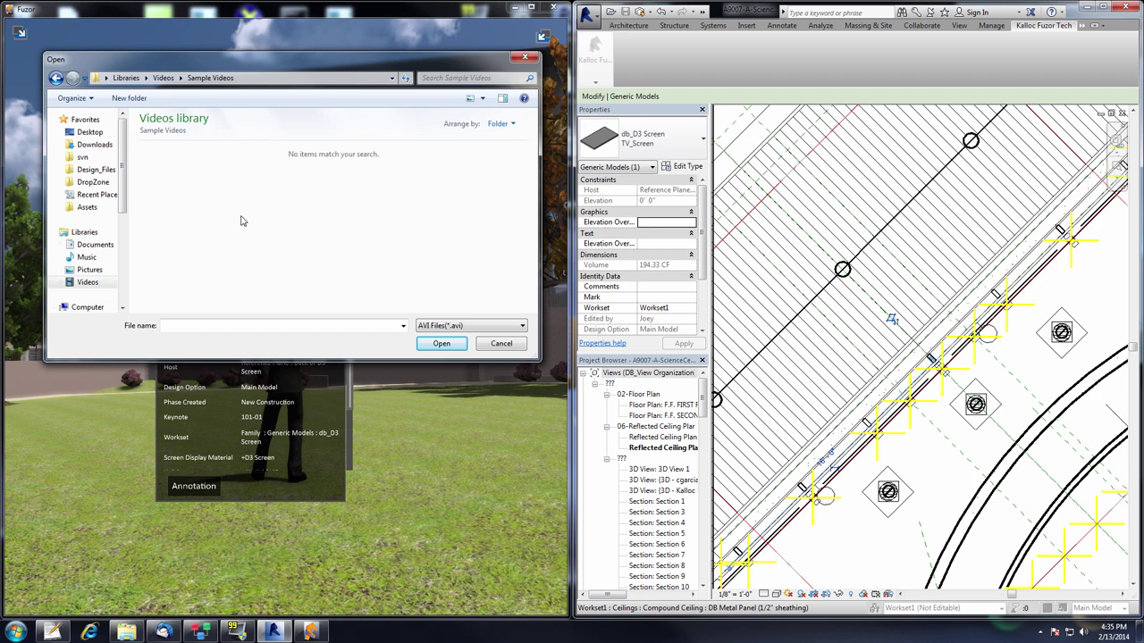
pyautogui.click(464, 327)
pyautogui.click(438, 365)
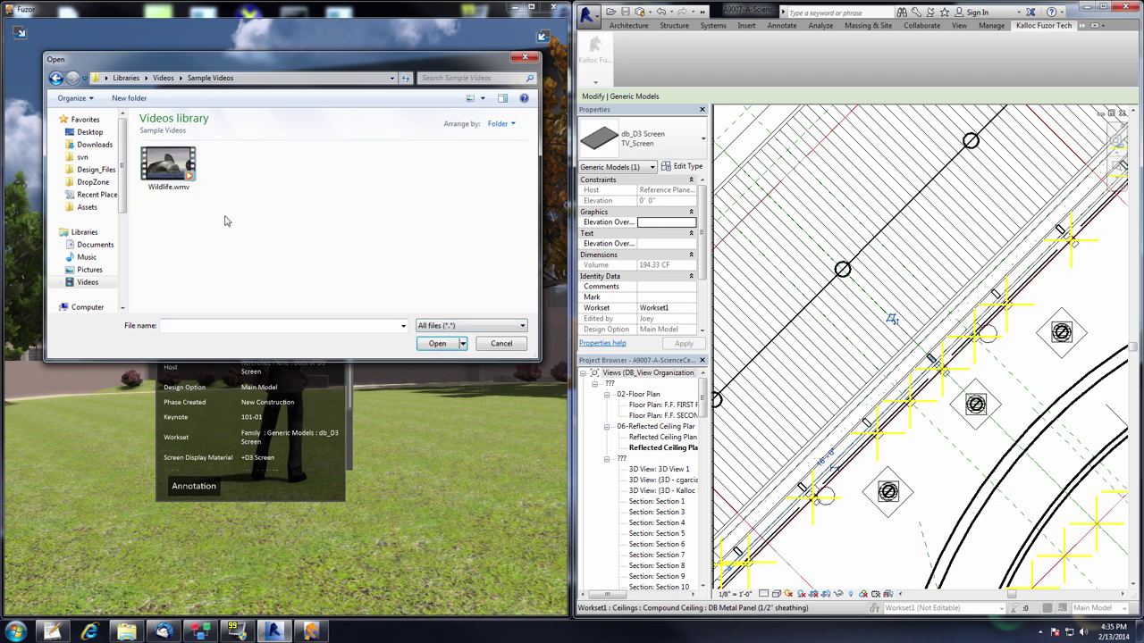
pyautogui.click(437, 344)
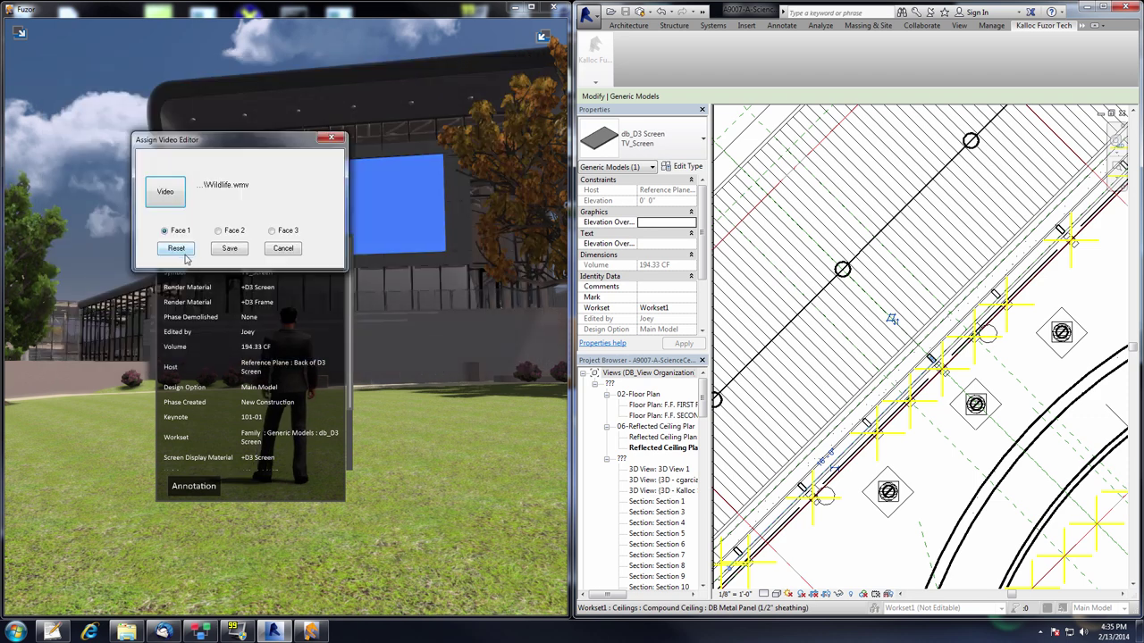
pyautogui.click(230, 249)
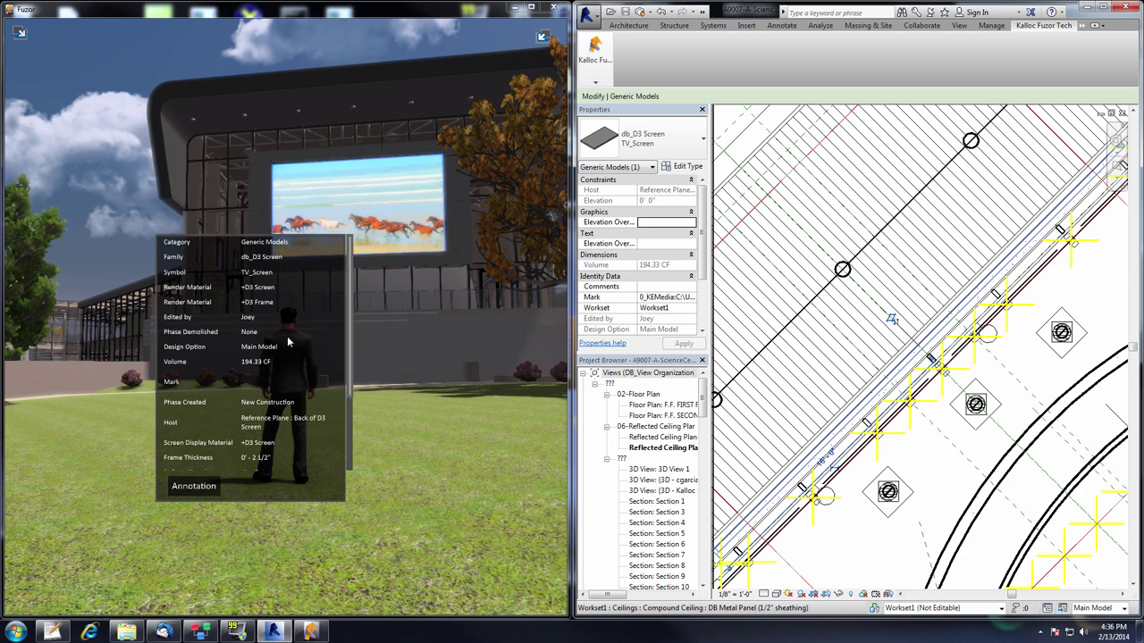
# Deselect the screen and look at its assigned video from a slightly turned viewpoint in Fuzor
pyautogui.click(361, 260)
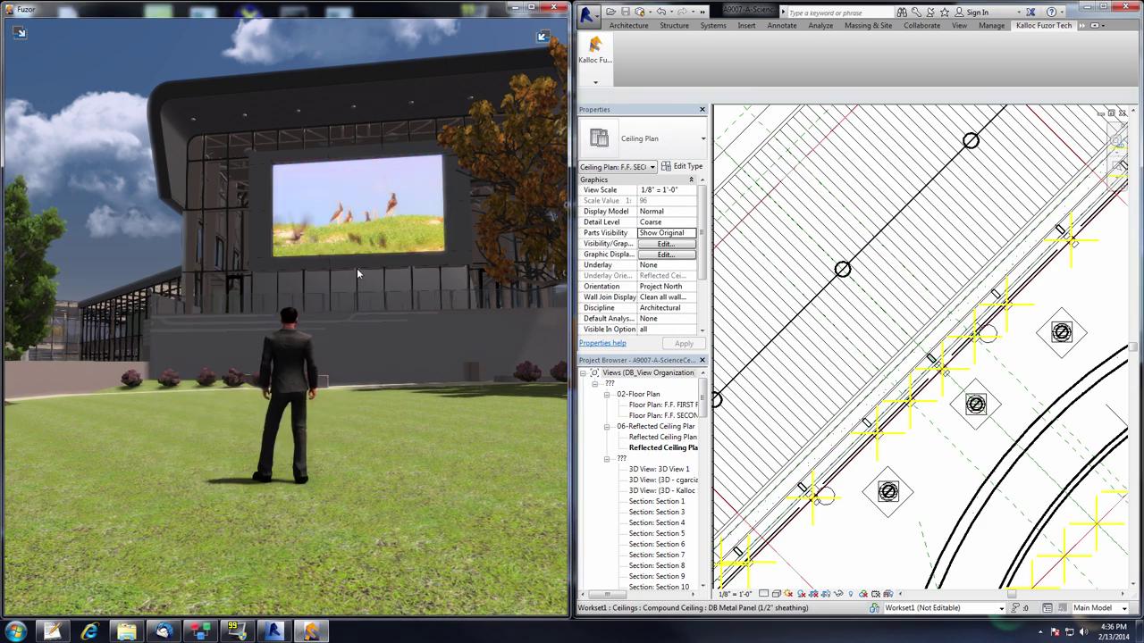
pyautogui.moveTo(351, 299); pyautogui.dragTo(351, 298, button='right')
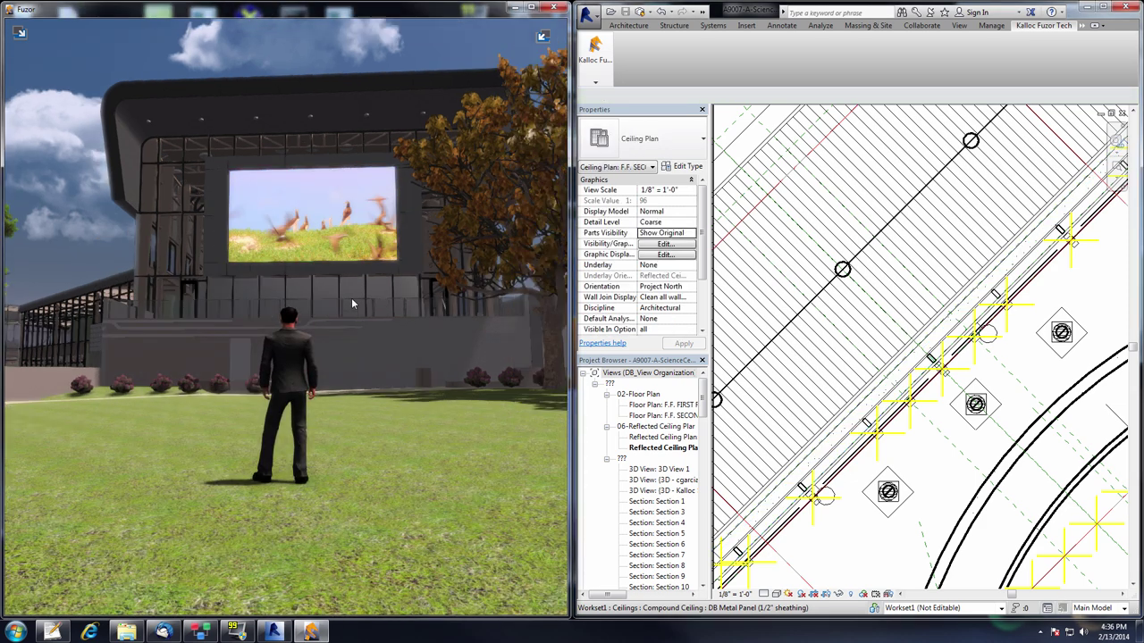
pyautogui.press('a')
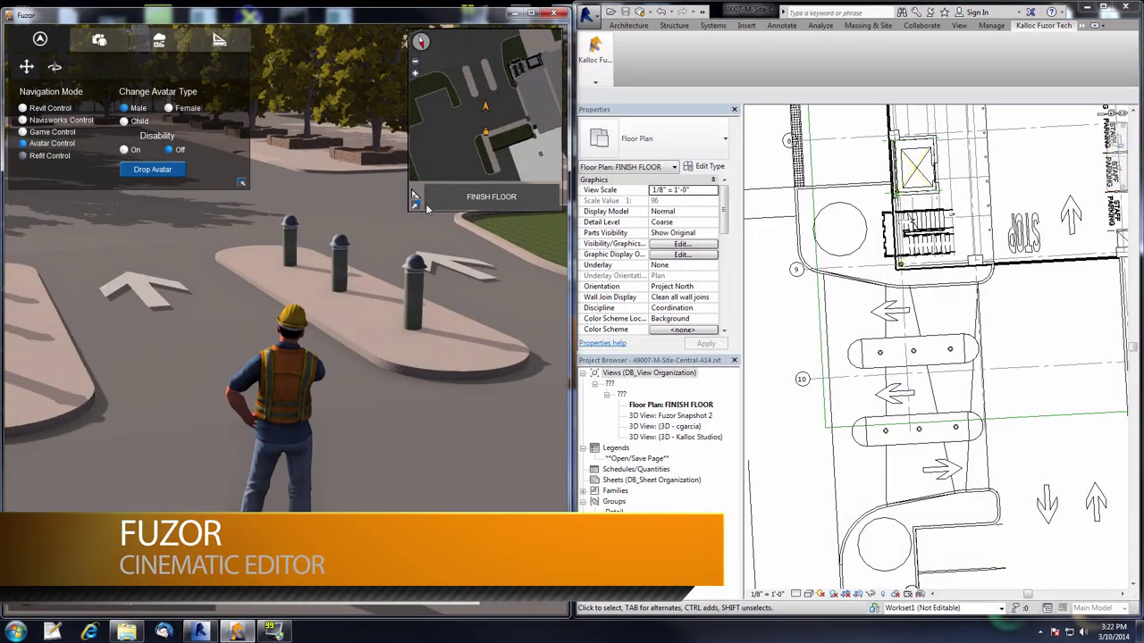
# Open the cinematic editor from Fuzor's screenshot and cinematic controls and maximize the Fuzor window
pyautogui.click(99, 41)
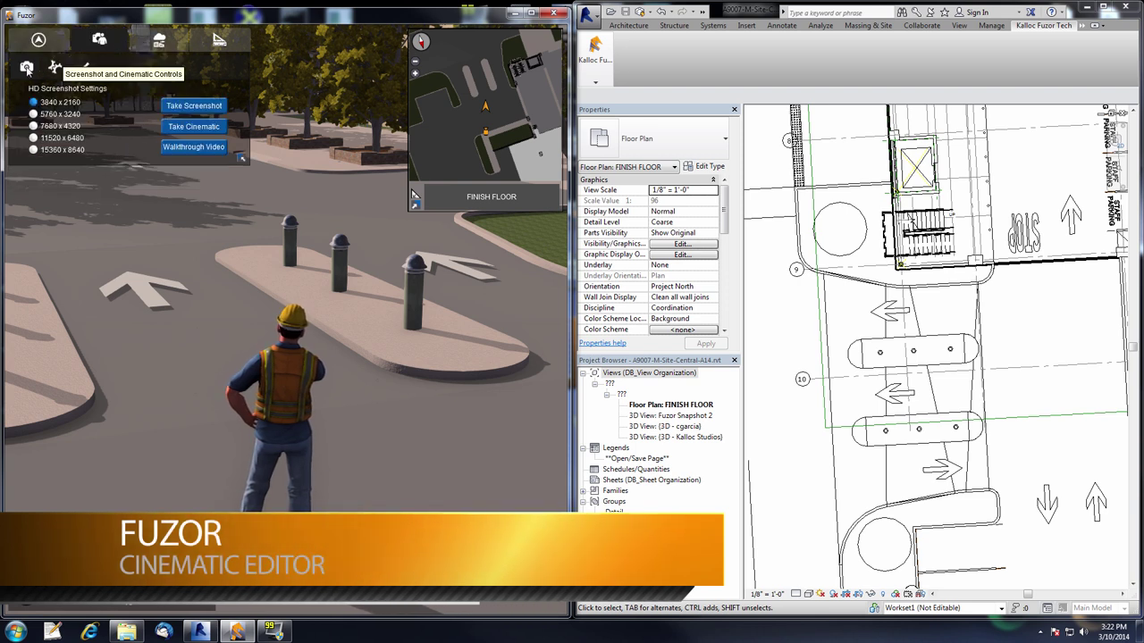
pyautogui.click(195, 128)
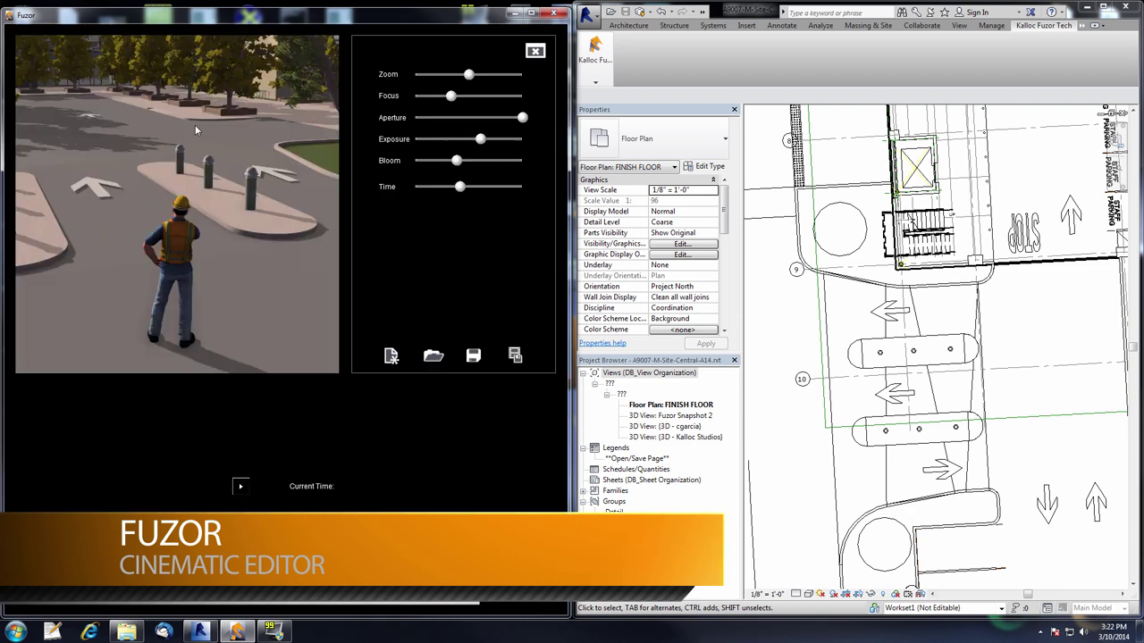
pyautogui.click(530, 12)
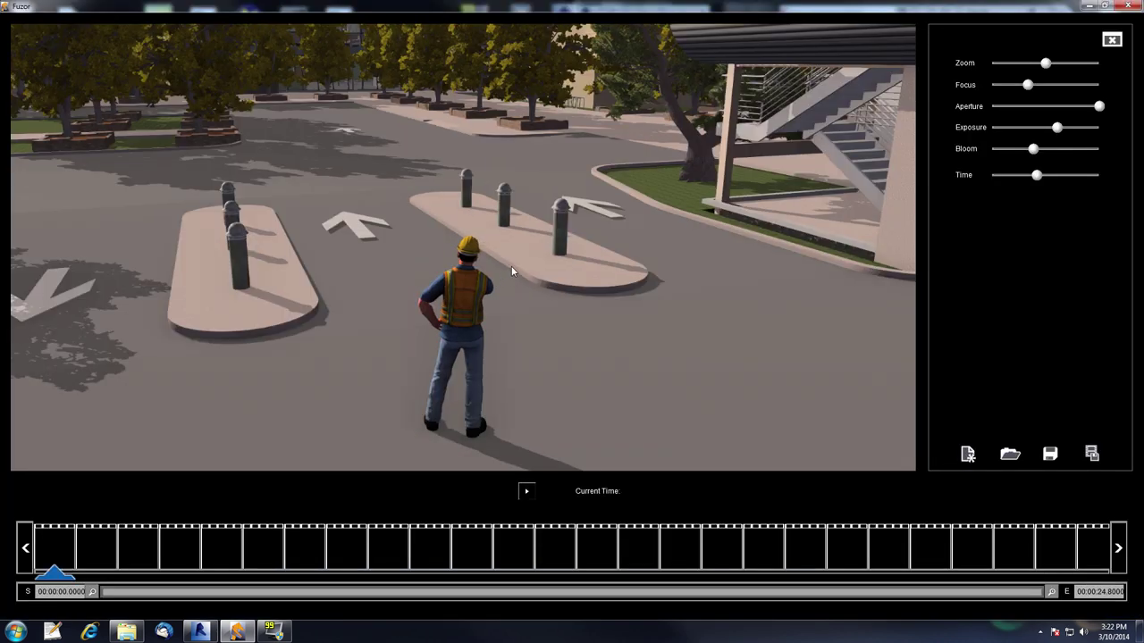
# Frame an elevated view of the campus, set the time to night, and capture it as the cinematic's first keyframe
pyautogui.moveTo(511, 266); pyautogui.dragTo(583, 249, button='right')
pyautogui.scroll(-5, 511, 267)
pyautogui.press('a')
pyautogui.press('d')
pyautogui.press('e')
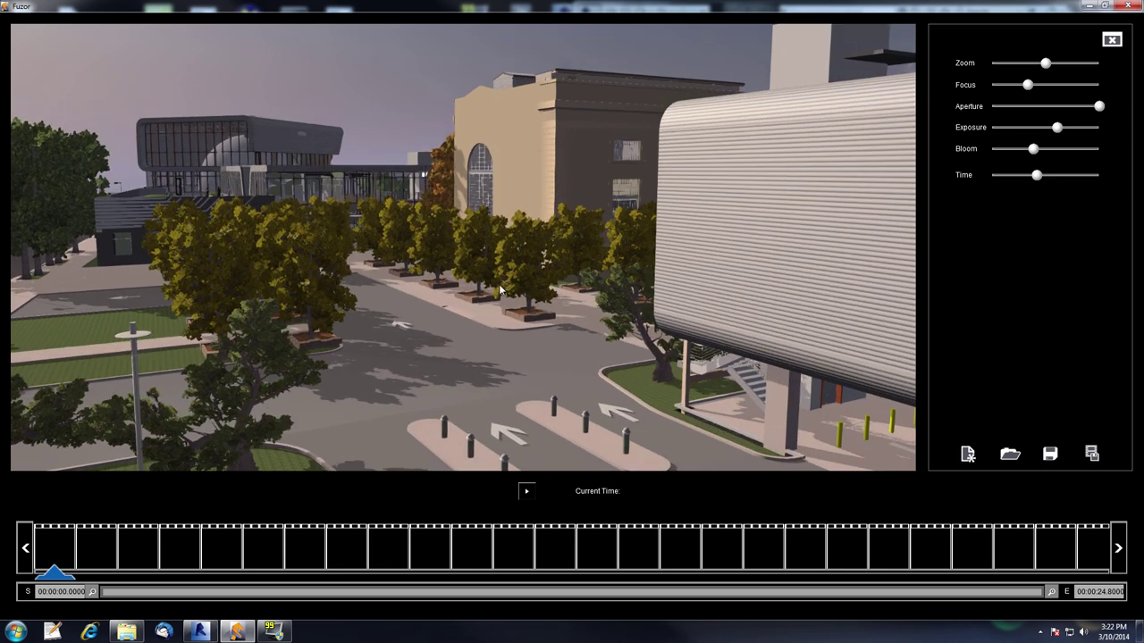
pyautogui.moveTo(500, 285); pyautogui.dragTo(438, 274, button='right')
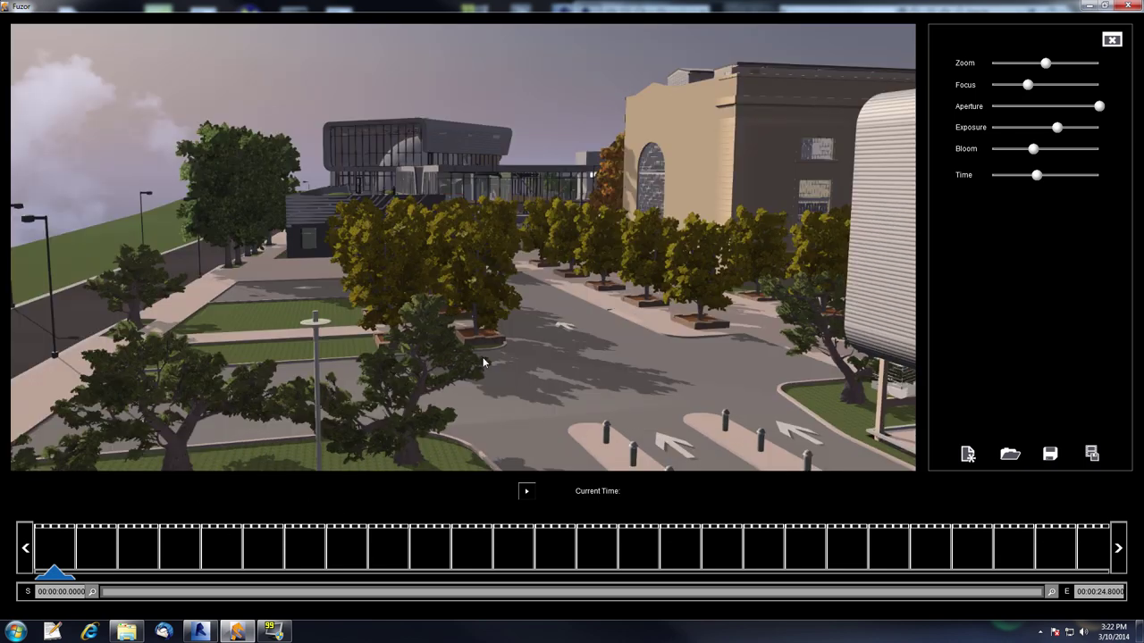
pyautogui.moveTo(491, 359); pyautogui.dragTo(517, 343, button='right')
pyautogui.scroll(-5, 520, 348)
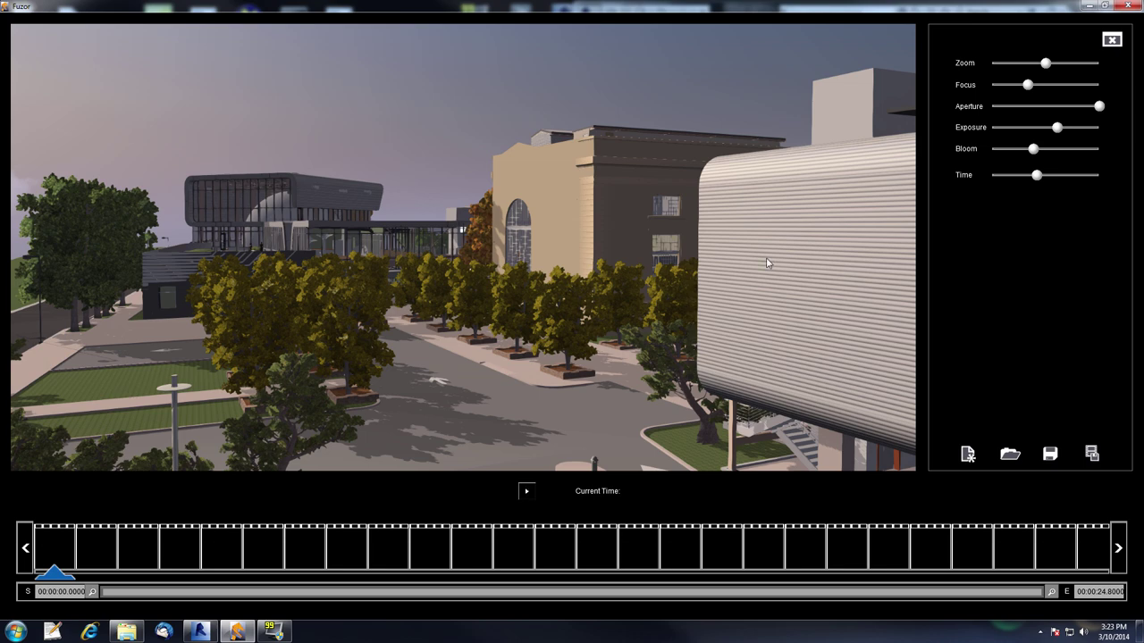
pyautogui.moveTo(1037, 179); pyautogui.dragTo(1023, 175)
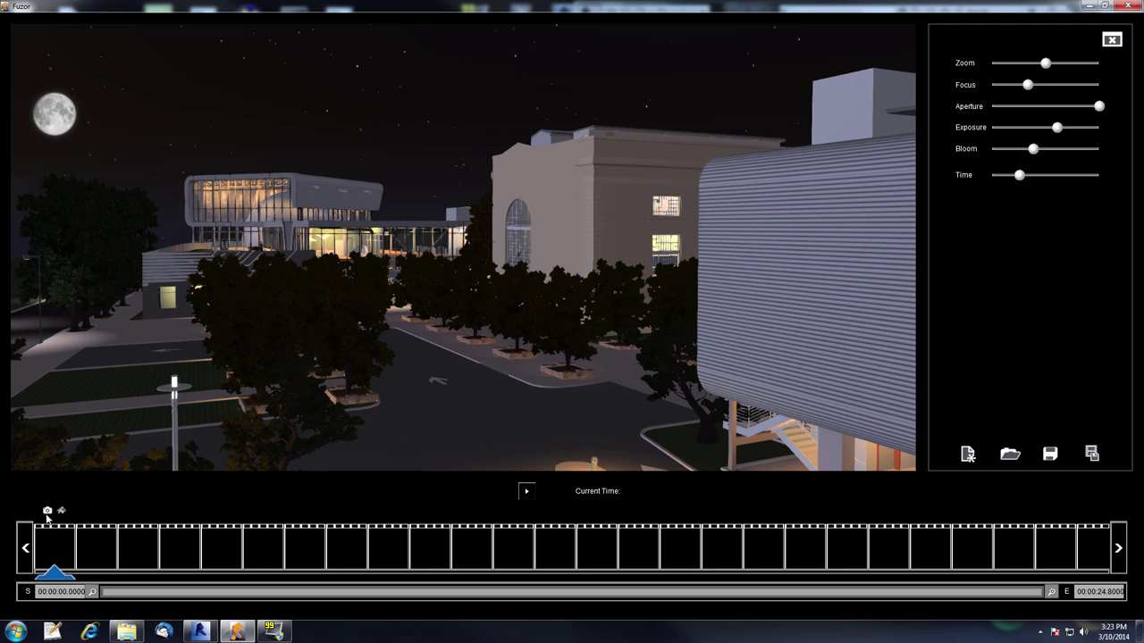
pyautogui.click(48, 510)
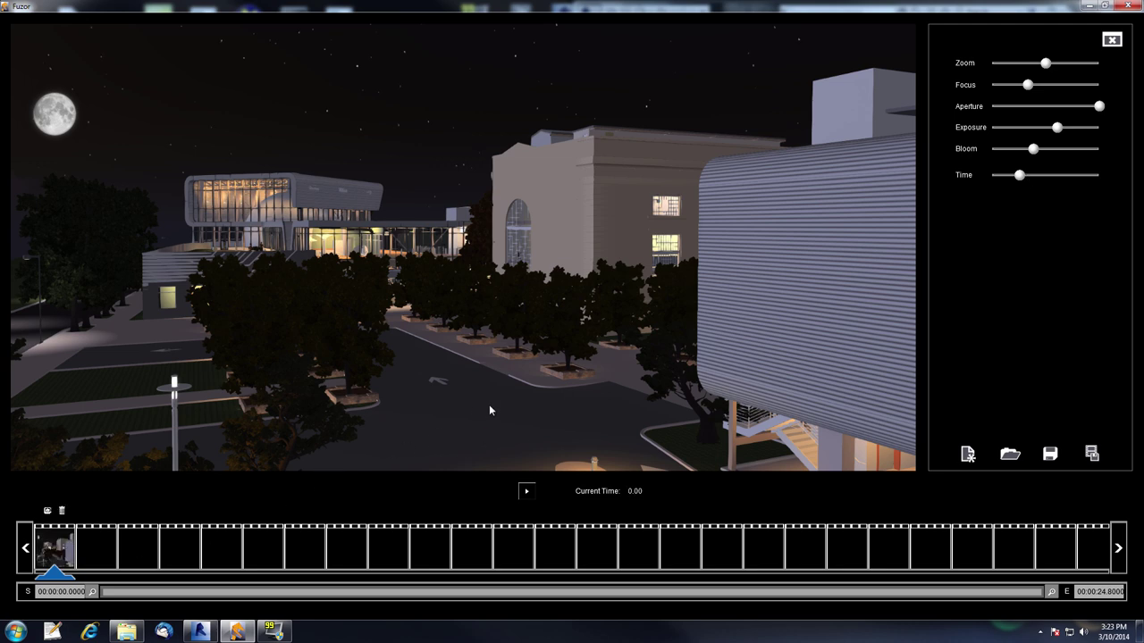
# Bring the camera closer to the tree-lined road, set a dim low-sun time, and capture a keyframe at 3.00 in the fourth frame
pyautogui.scroll(6, 489, 404)
pyautogui.scroll(5, 485, 364)
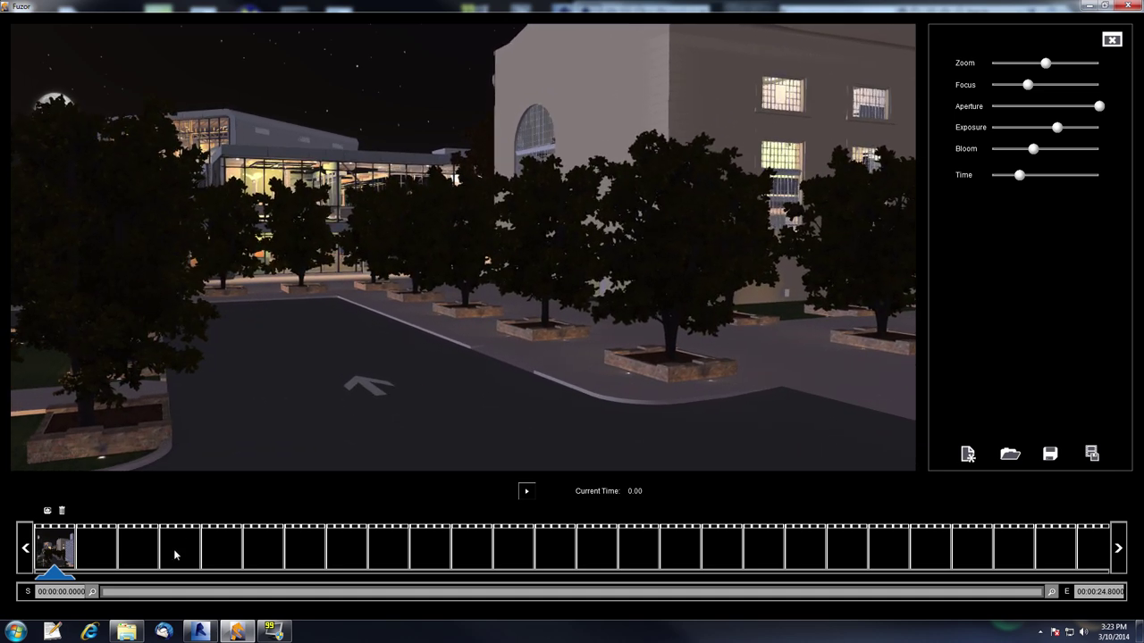
pyautogui.click(174, 548)
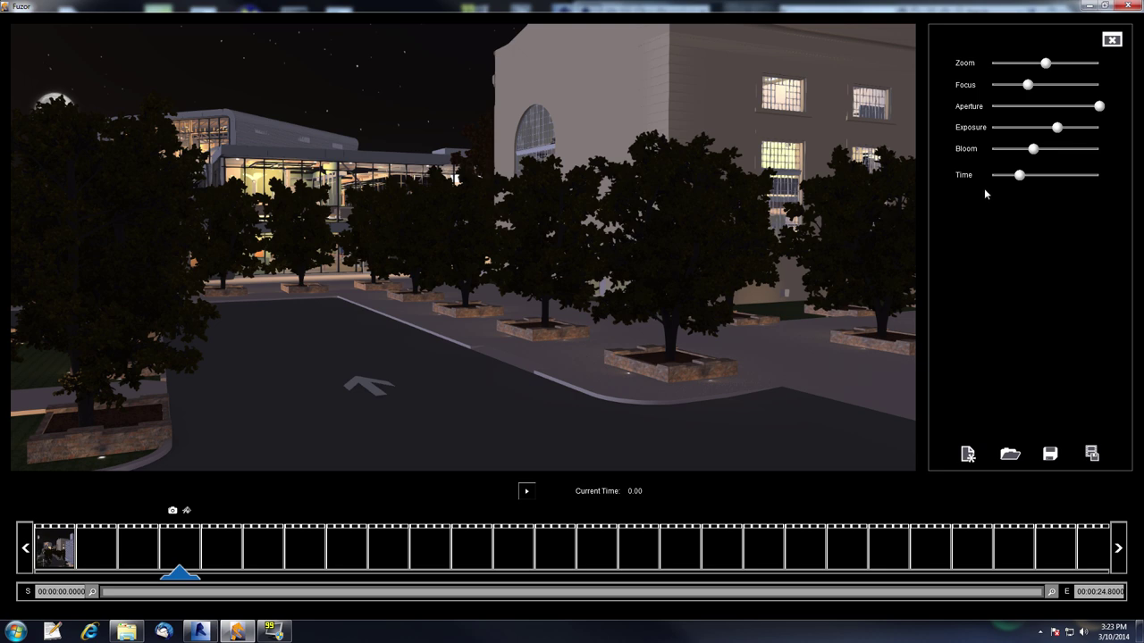
pyautogui.moveTo(1019, 177); pyautogui.dragTo(1035, 177)
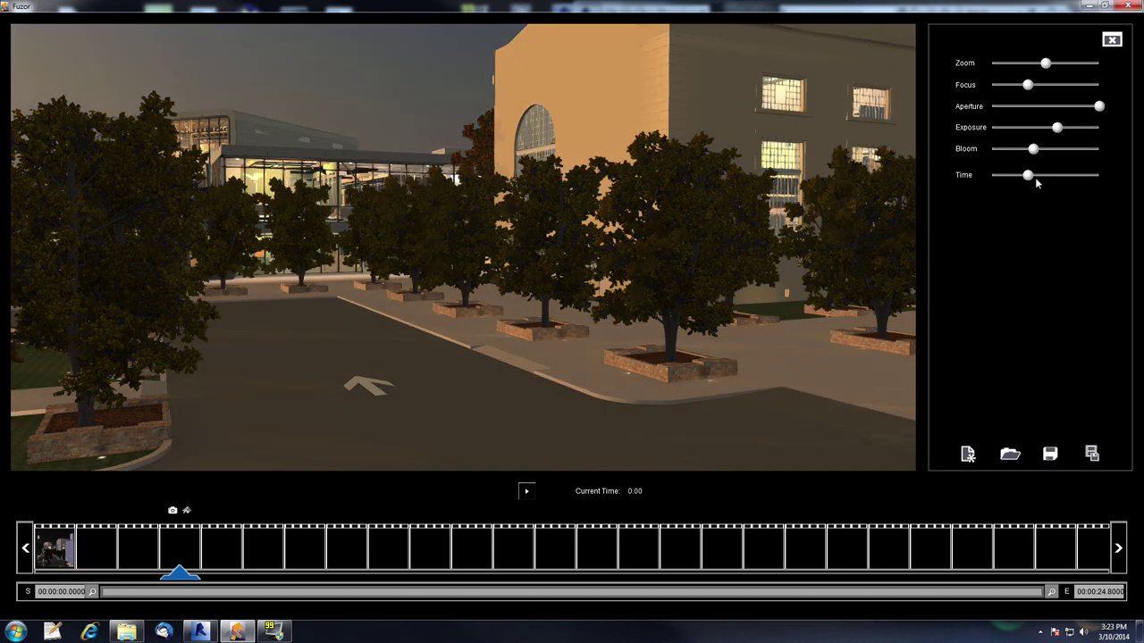
pyautogui.click(172, 511)
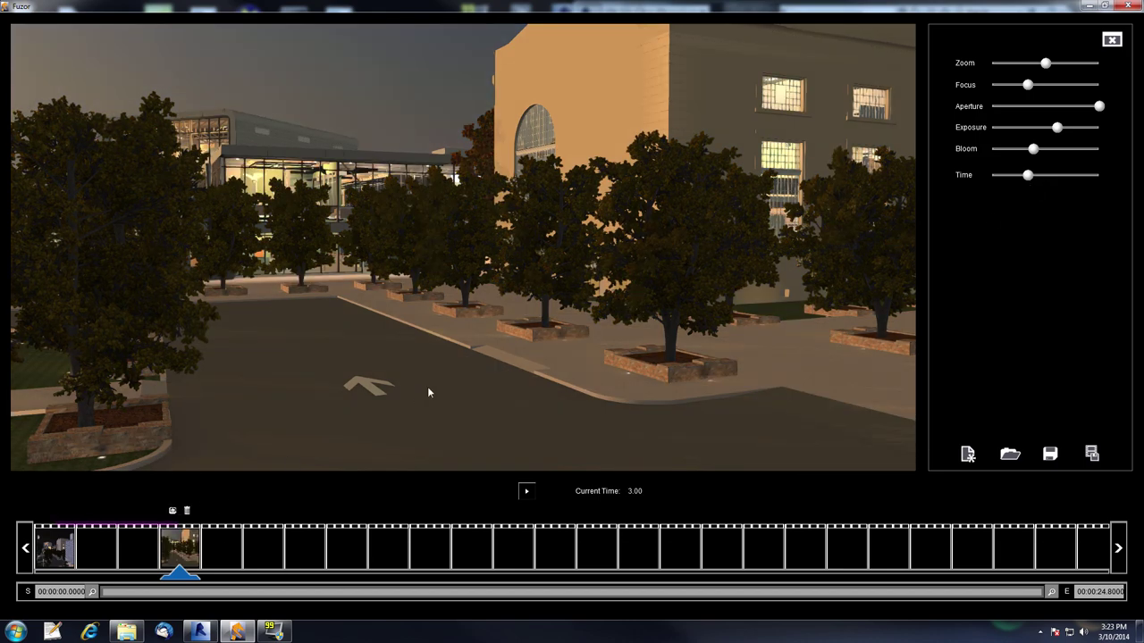
# Turn the camera to look down the road between the two buildings, set a daylight time, and capture a keyframe at 6.00
pyautogui.moveTo(546, 376); pyautogui.dragTo(613, 377, button='right')
pyautogui.moveTo(613, 382); pyautogui.dragTo(620, 340)
pyautogui.moveTo(631, 339); pyautogui.dragTo(626, 347, button='middle')
pyautogui.moveTo(626, 352); pyautogui.dragTo(657, 348)
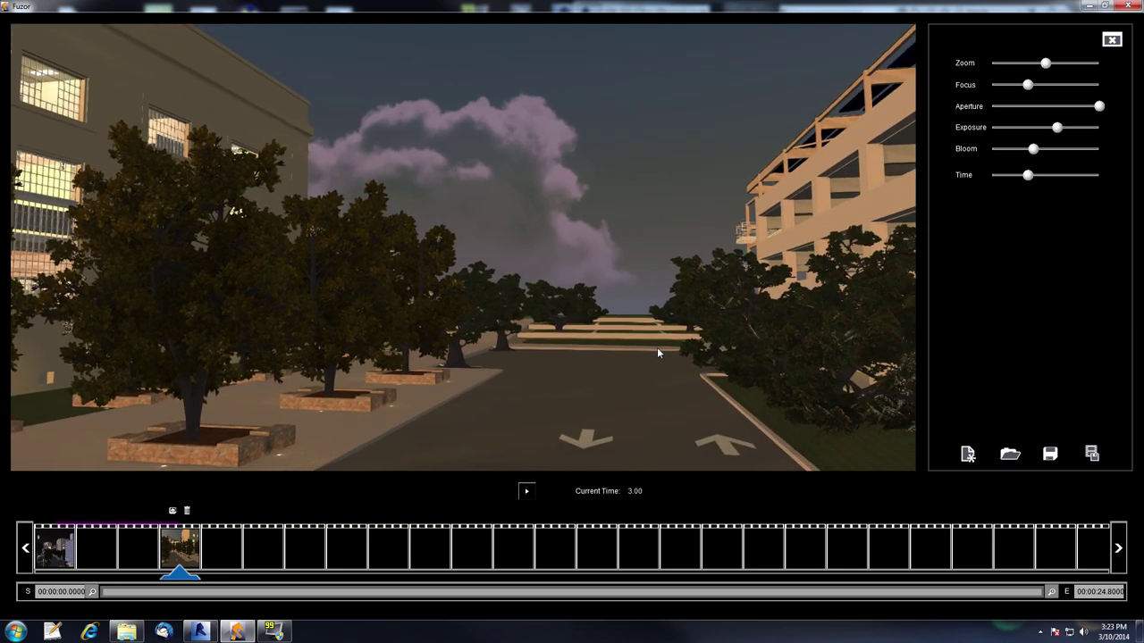
pyautogui.press('a')
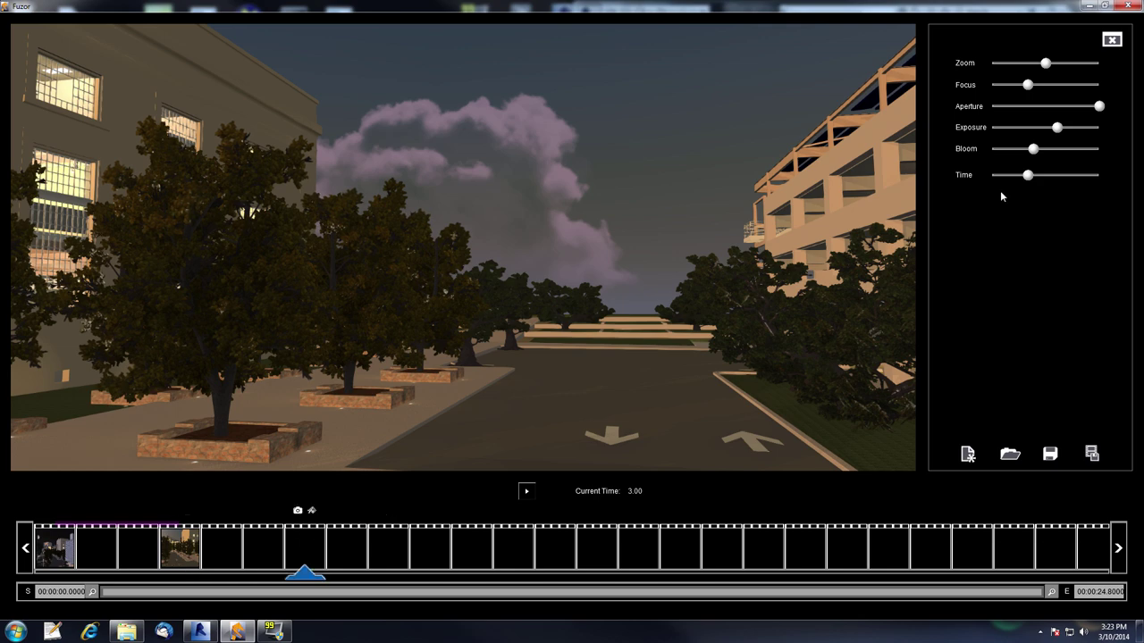
pyautogui.moveTo(1027, 175); pyautogui.dragTo(1058, 181)
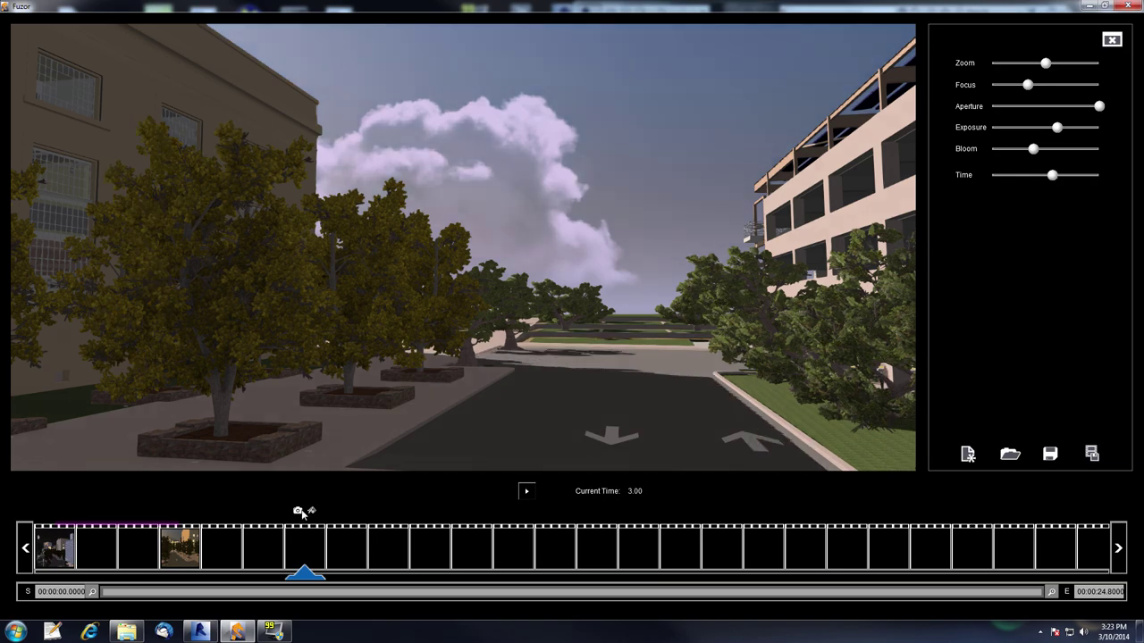
# Advance the camera past the road to the open lawns with trees, set the time to sunset, and capture a keyframe at 12.00
pyautogui.press('w')
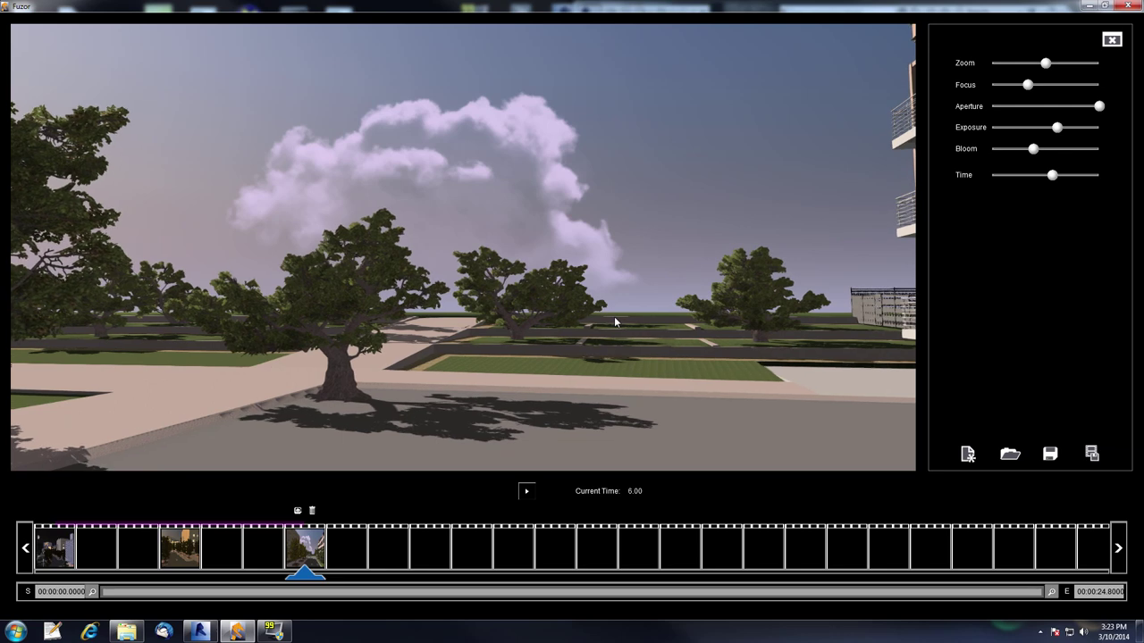
pyautogui.press('w')
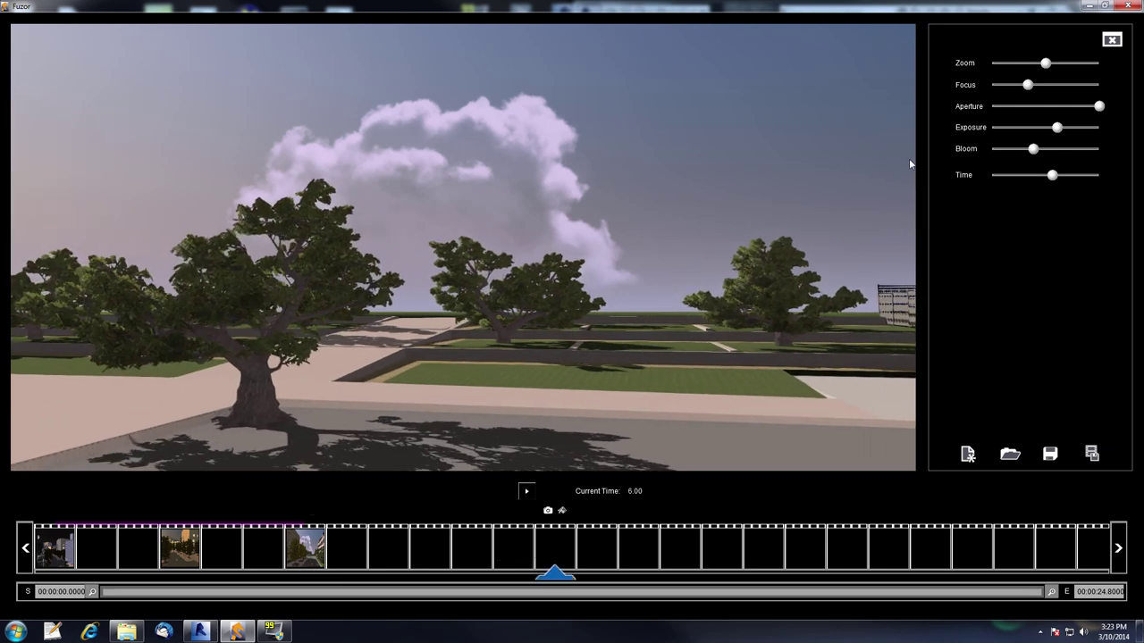
pyautogui.moveTo(1057, 178); pyautogui.dragTo(1079, 181)
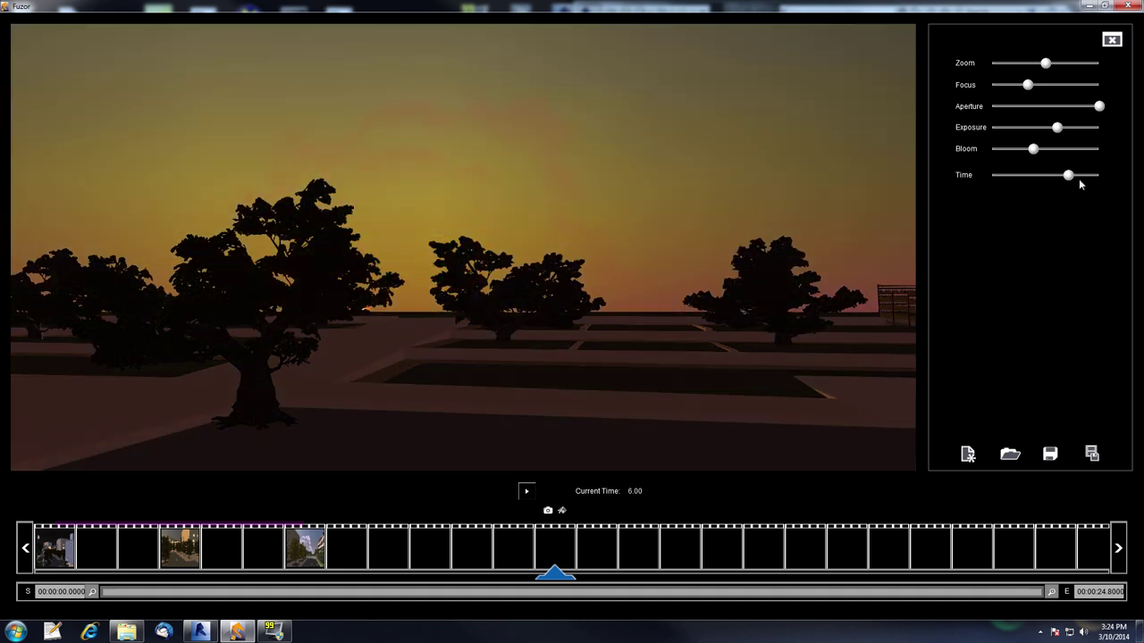
# Move the sunset keyframe to 10.00 and preview the cinematic's playback, returning the time marker to the first frame
pyautogui.click(531, 495)
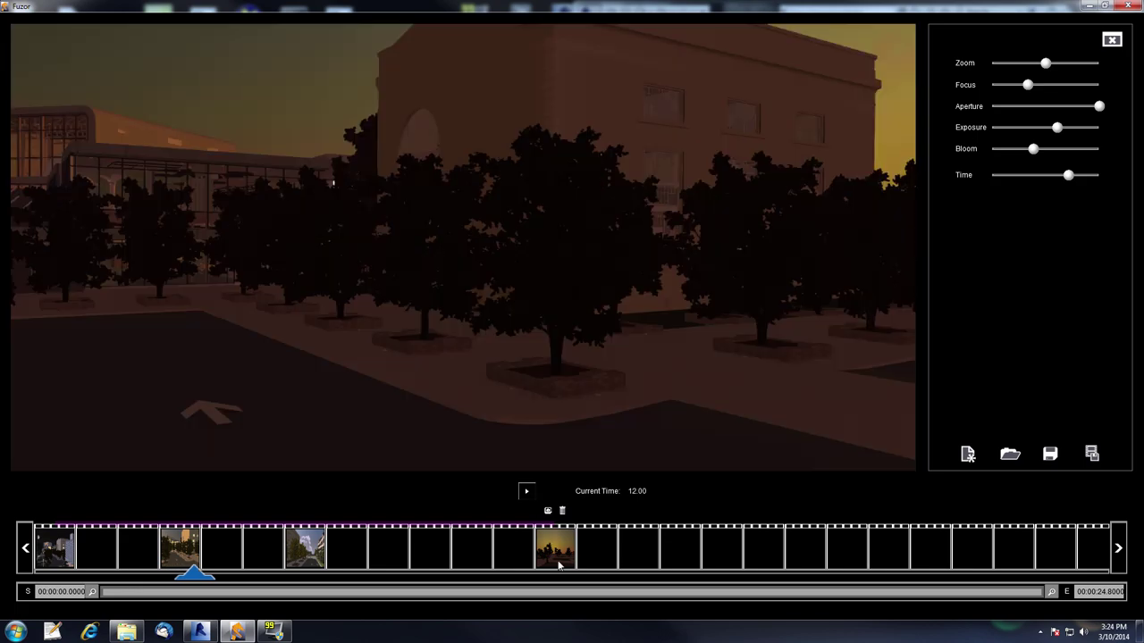
pyautogui.moveTo(519, 556); pyautogui.dragTo(486, 555)
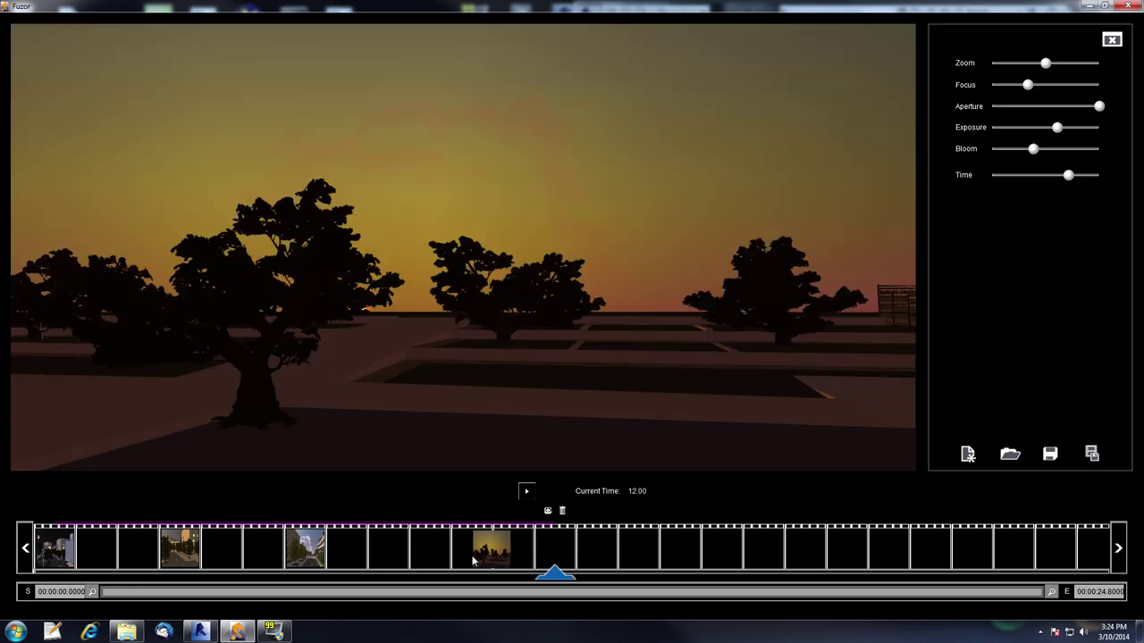
pyautogui.click(527, 494)
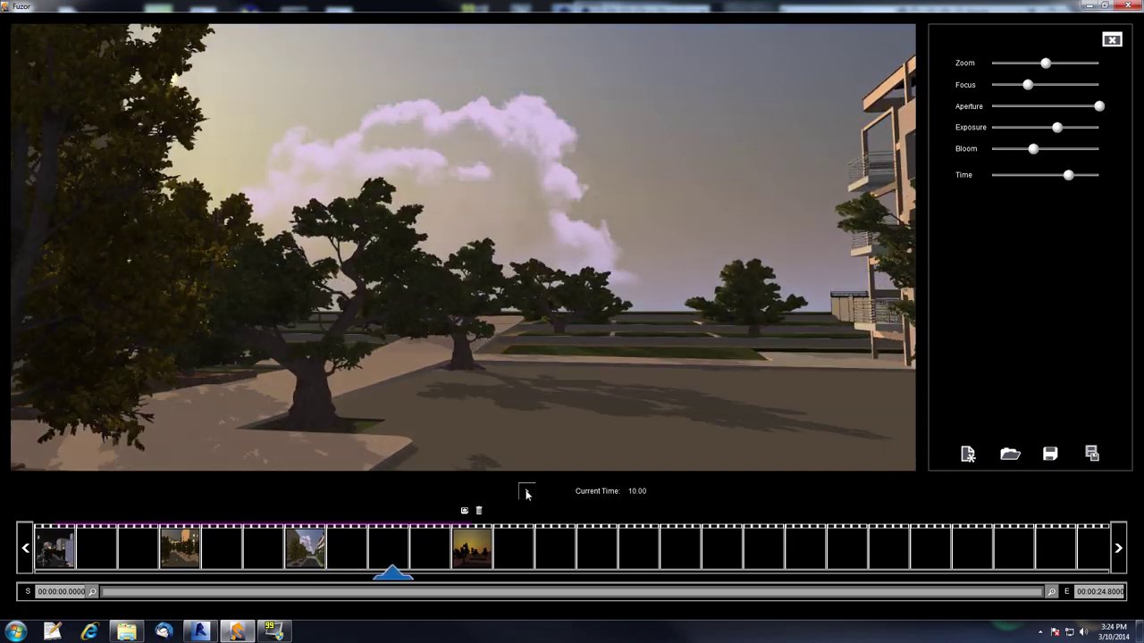
pyautogui.click(526, 494)
pyautogui.moveTo(410, 578); pyautogui.dragTo(86, 577)
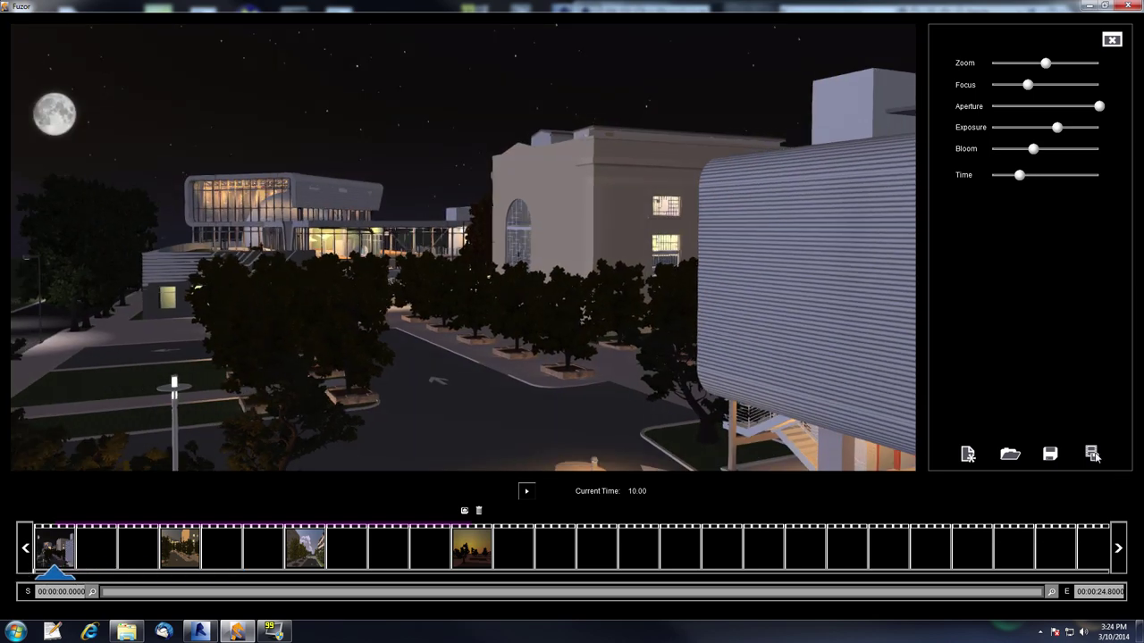
# Start exporting the cinematic as a video with High quality and 1080p resolution
pyautogui.click(1092, 454)
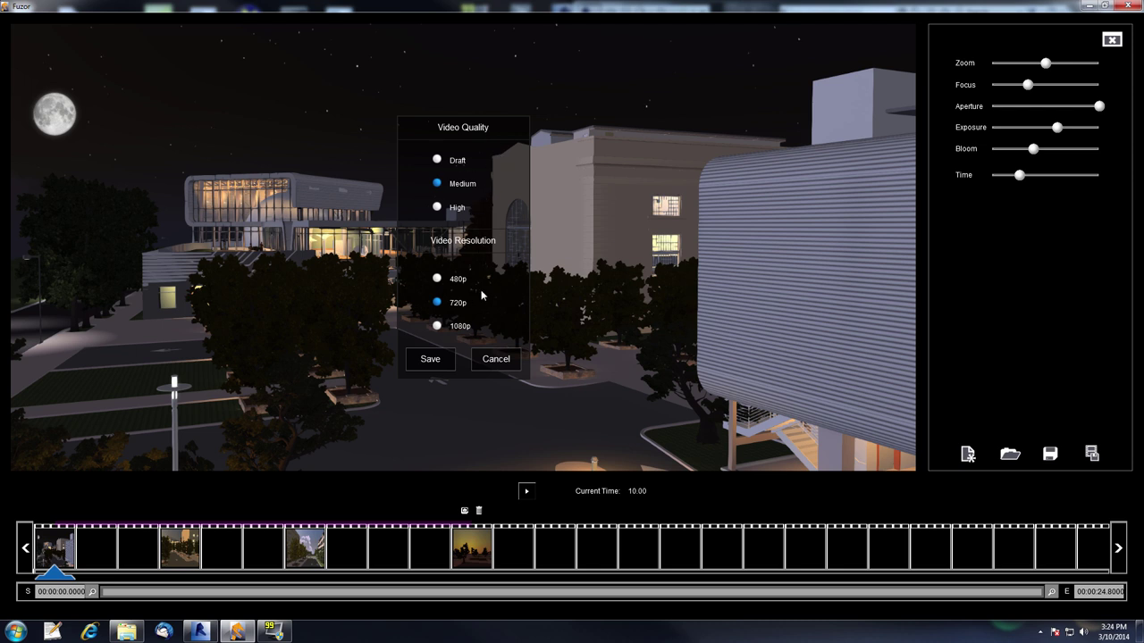
pyautogui.click(437, 327)
pyautogui.click(437, 207)
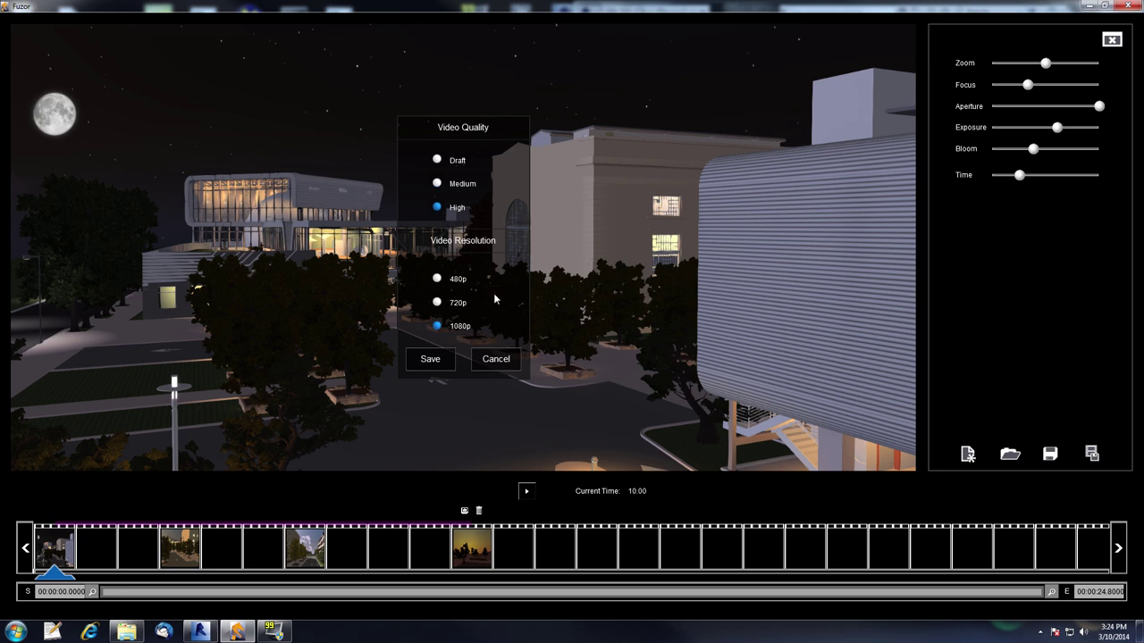
pyautogui.click(430, 360)
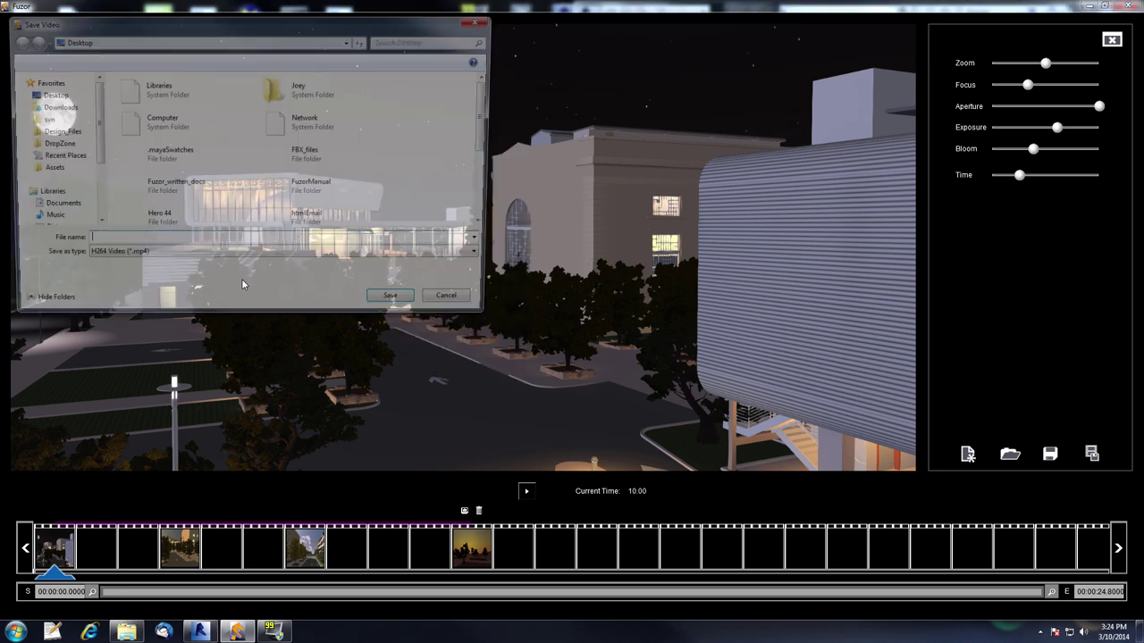
# Save the video to the Desktop as exampleVideo.mp4 in H264 format, replacing the existing file
pyautogui.press('Tab')
pyautogui.write('e')
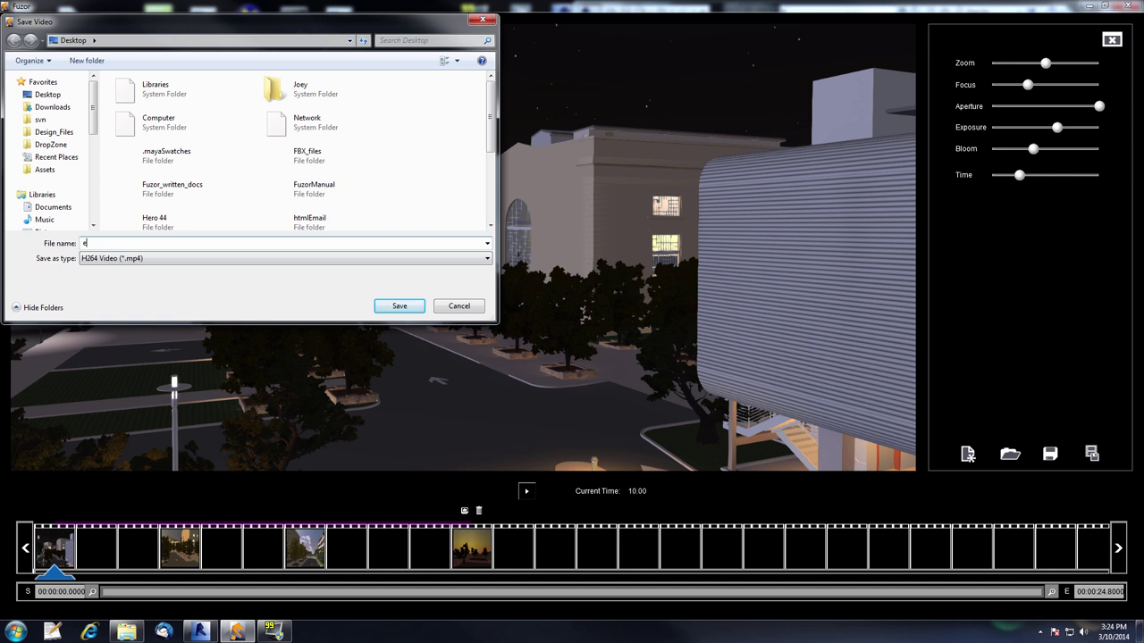
pyautogui.write('xam')
pyautogui.press('Down')
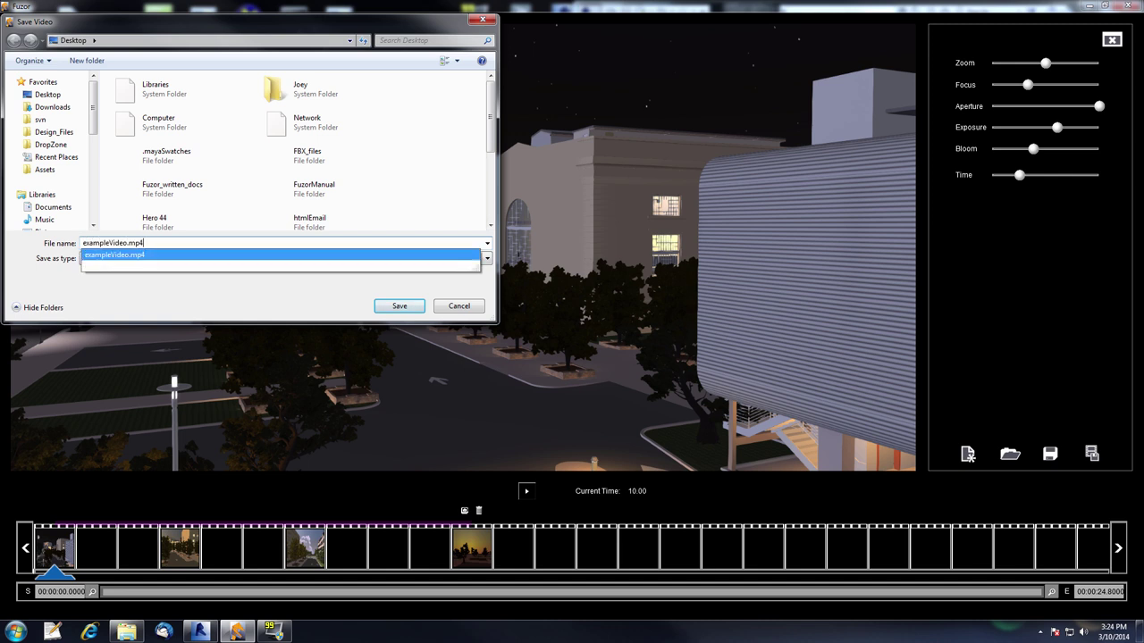
pyautogui.press('Return')
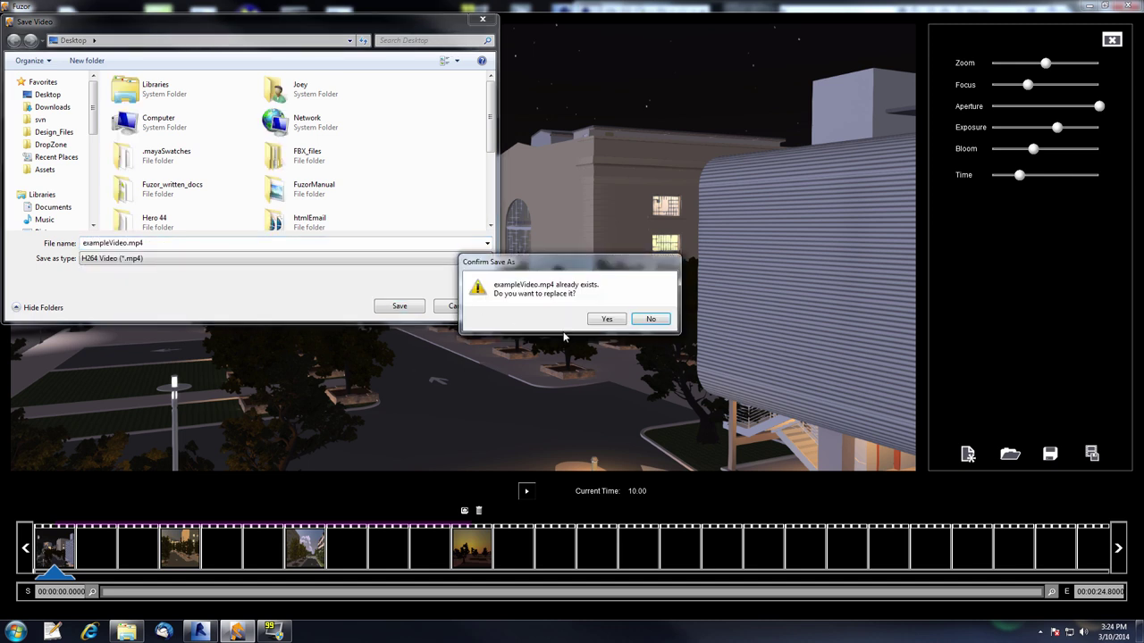
pyautogui.click(607, 319)
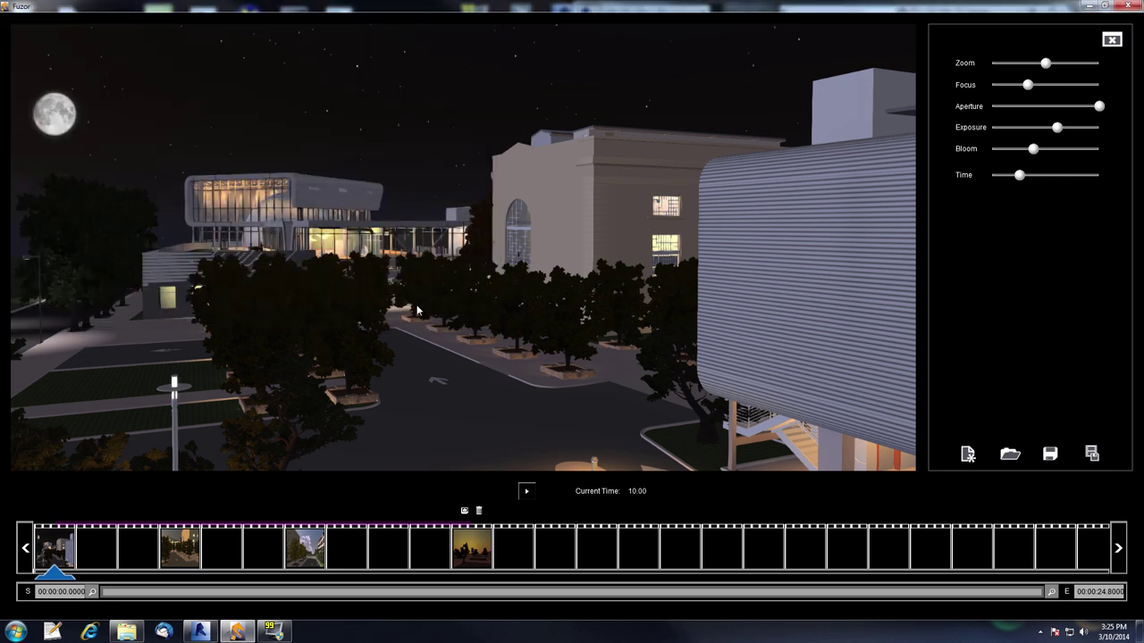